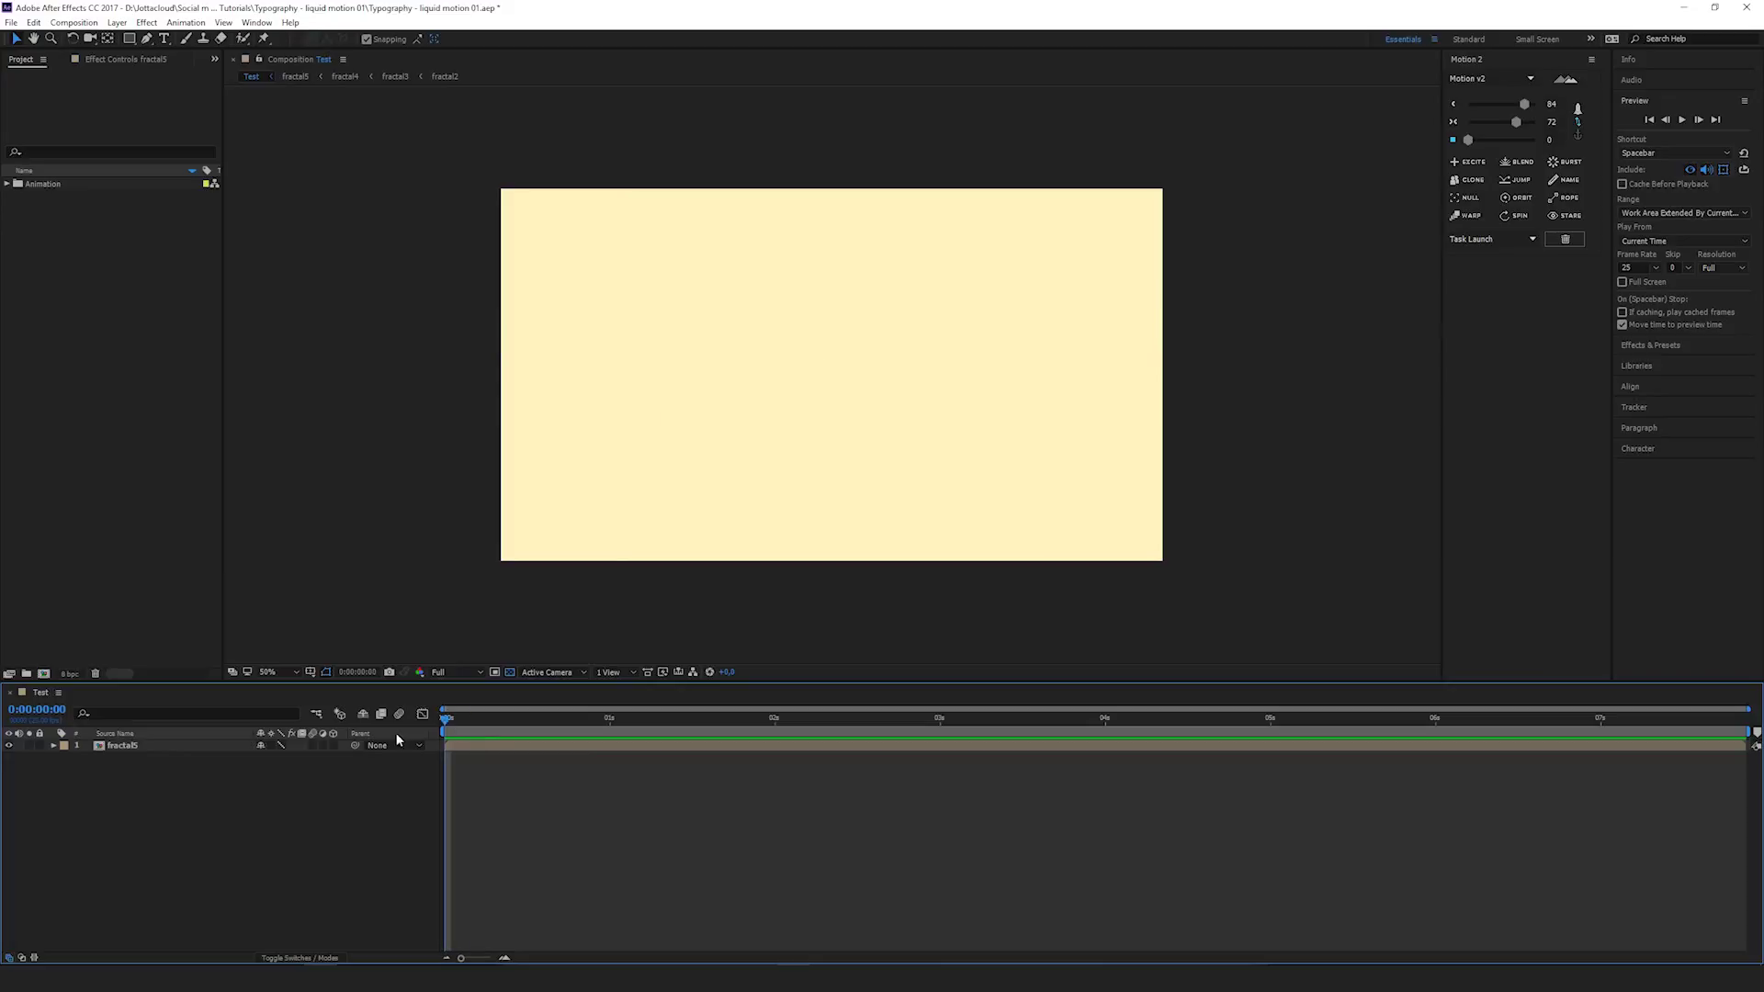
Preview the finished liquid text animation in the Test composition
key("space")
left_click_drag(549, 728, 678, 793)
key("space")
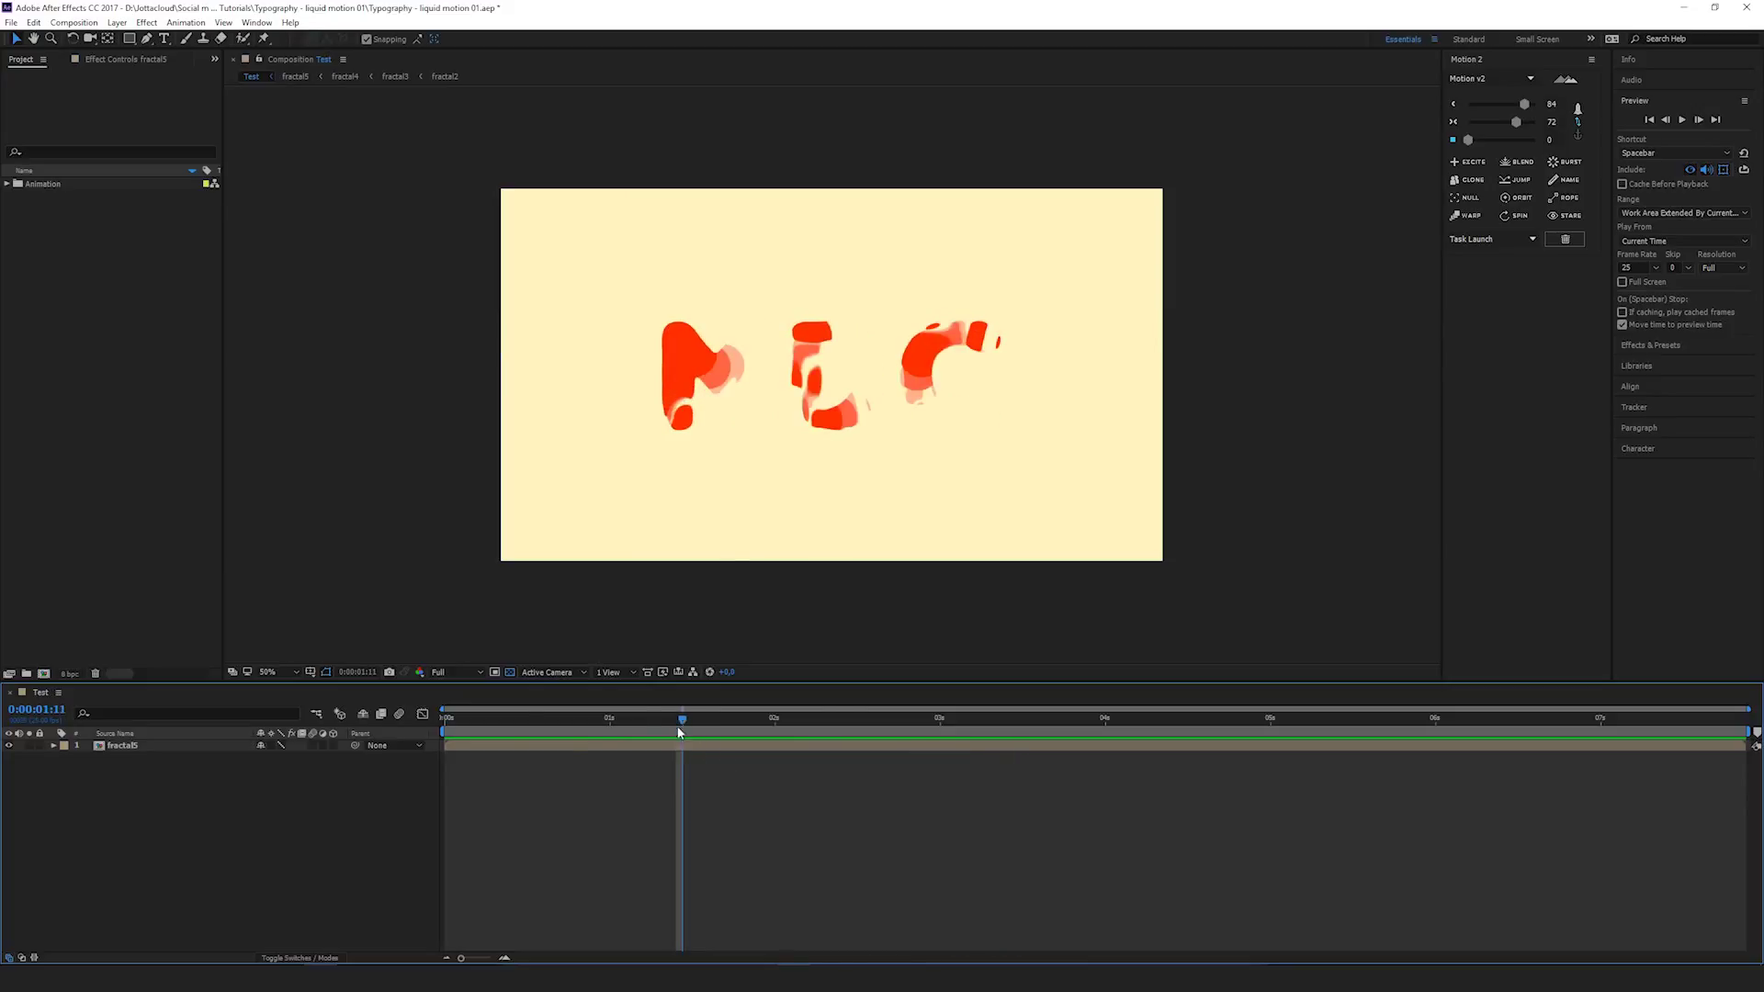
key("space")
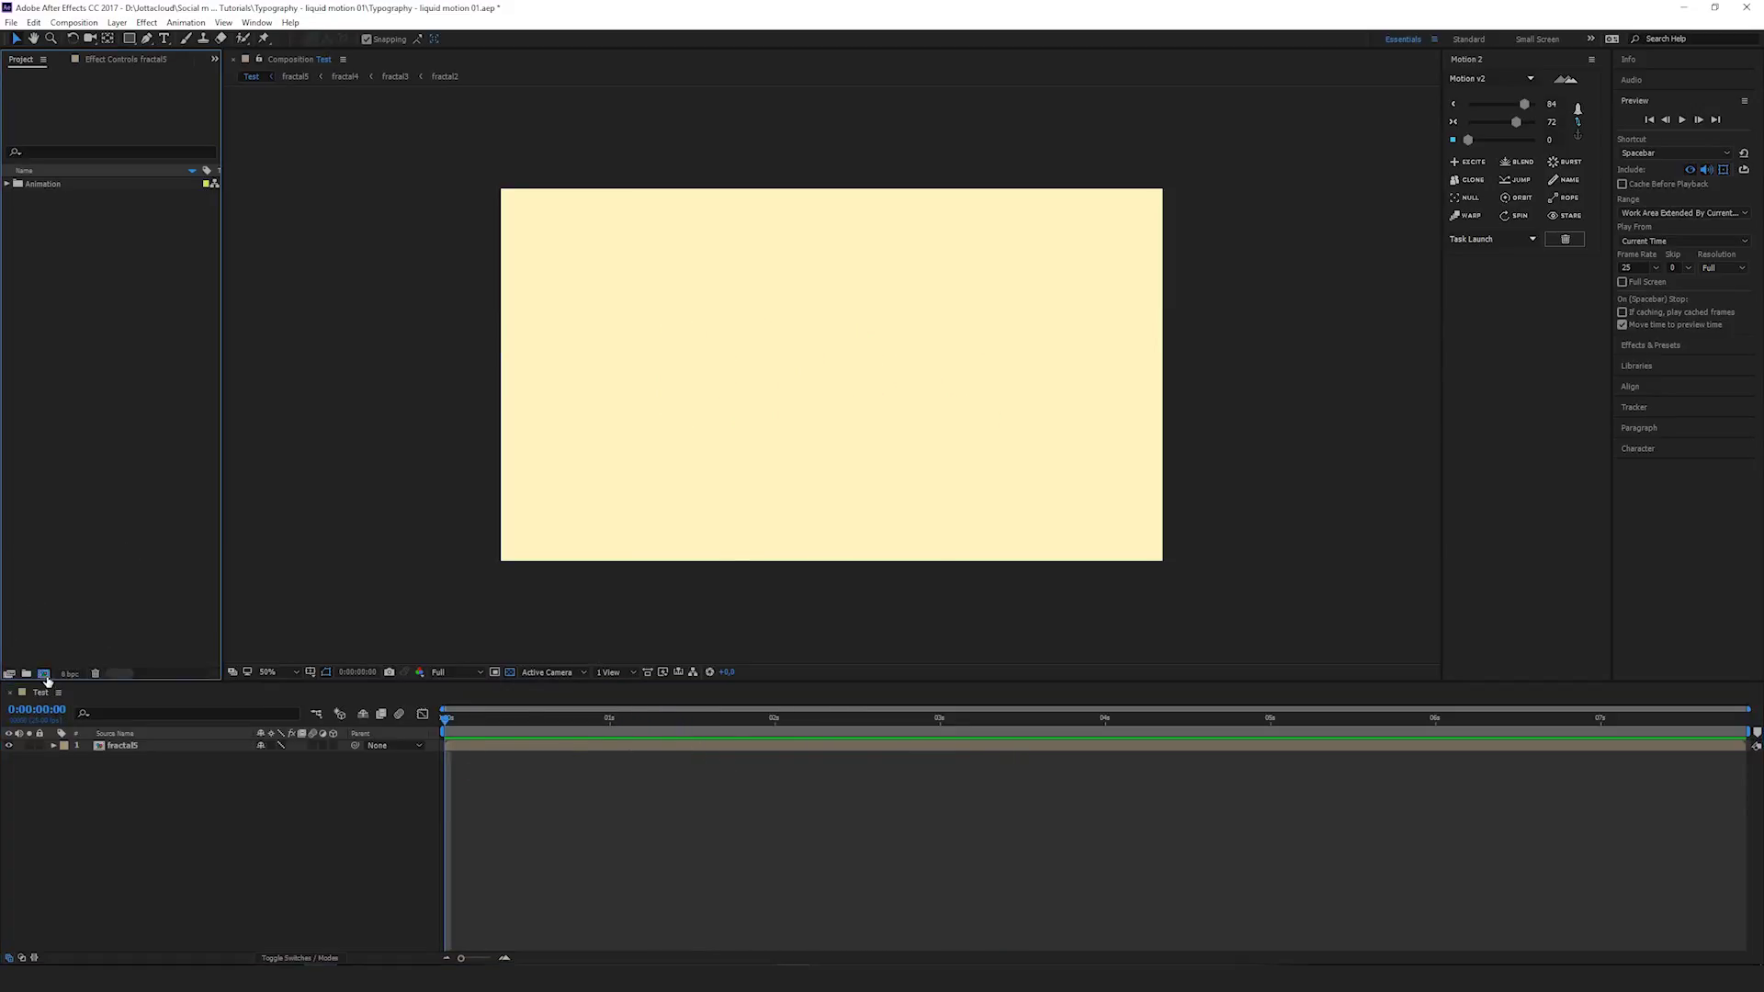
Create a composition named fractal with the HDTV 1080 25 preset and turn off its transparency grid
left_click(43, 673)
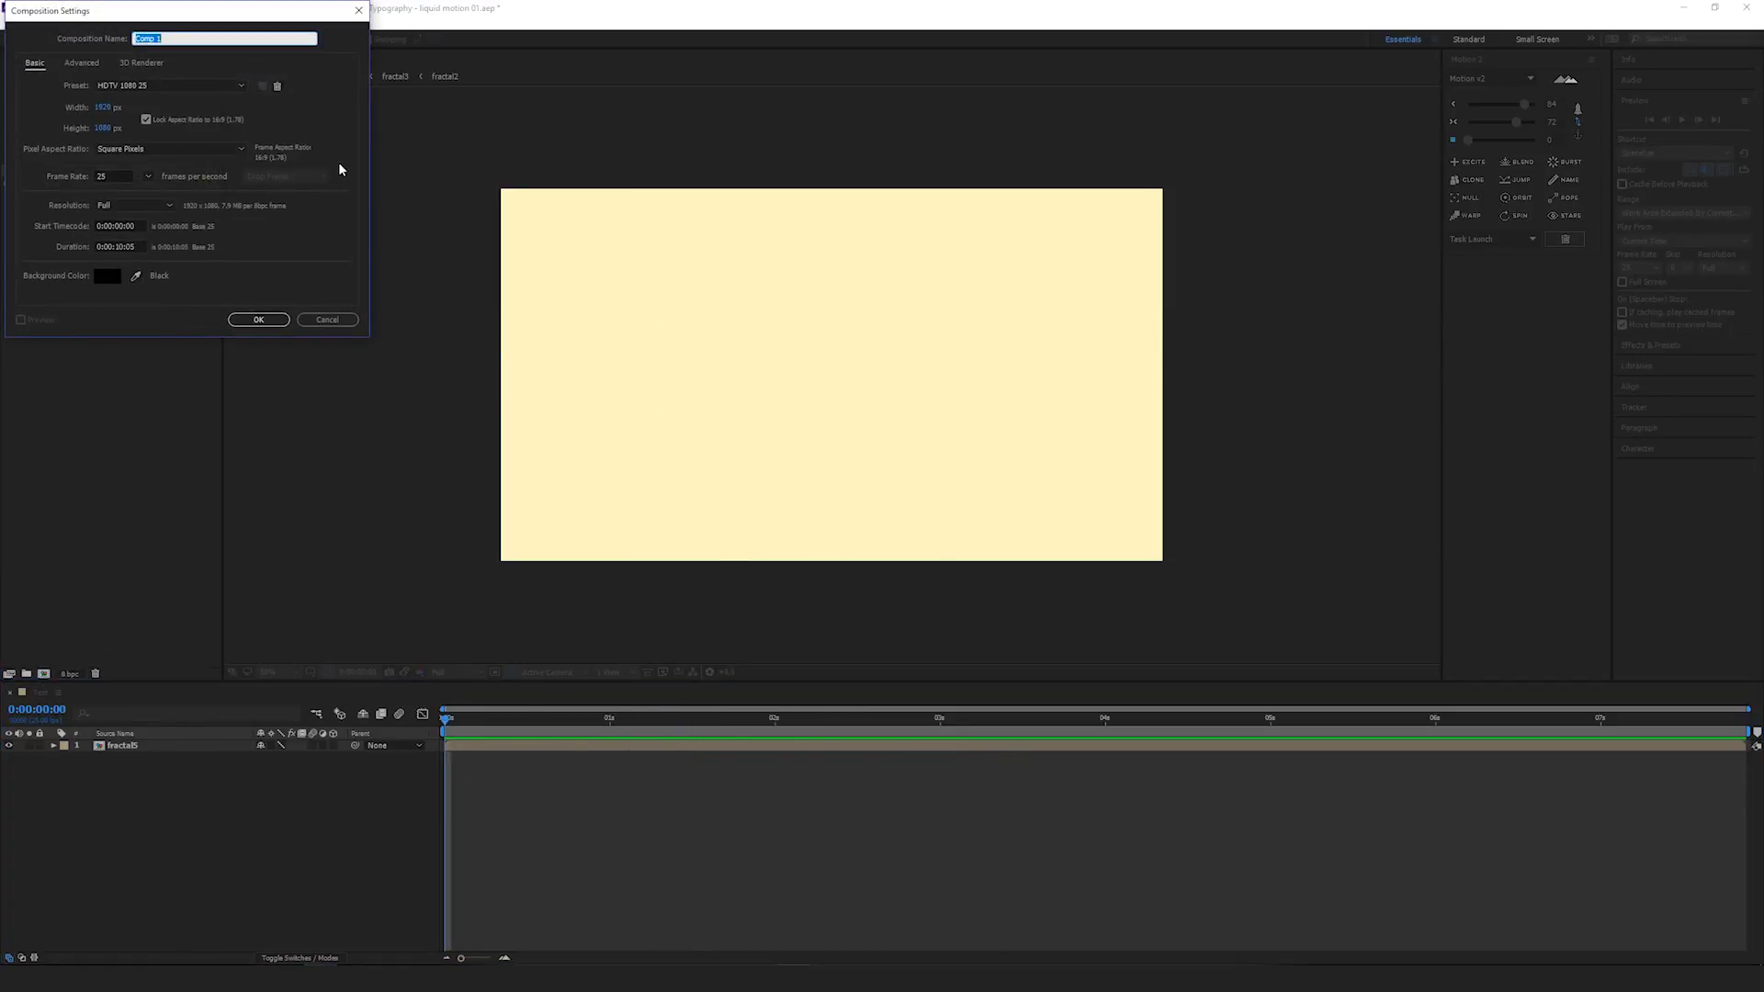
type("fractal")
key("Return")
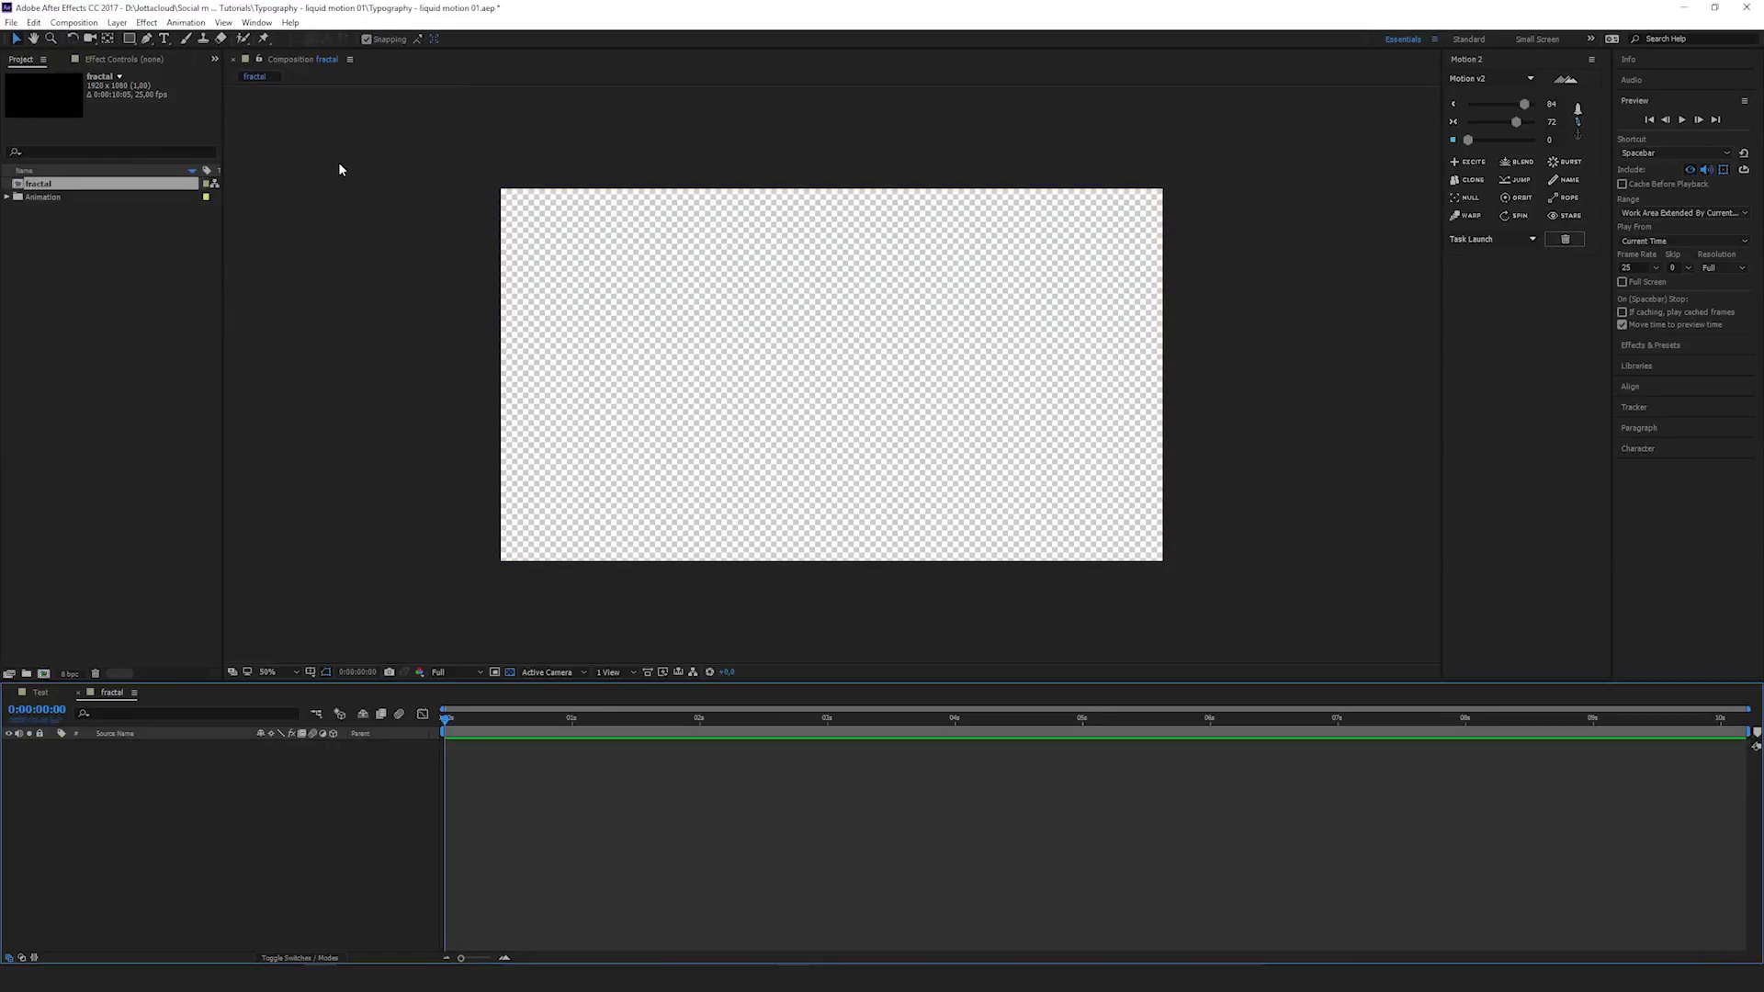
left_click(508, 671)
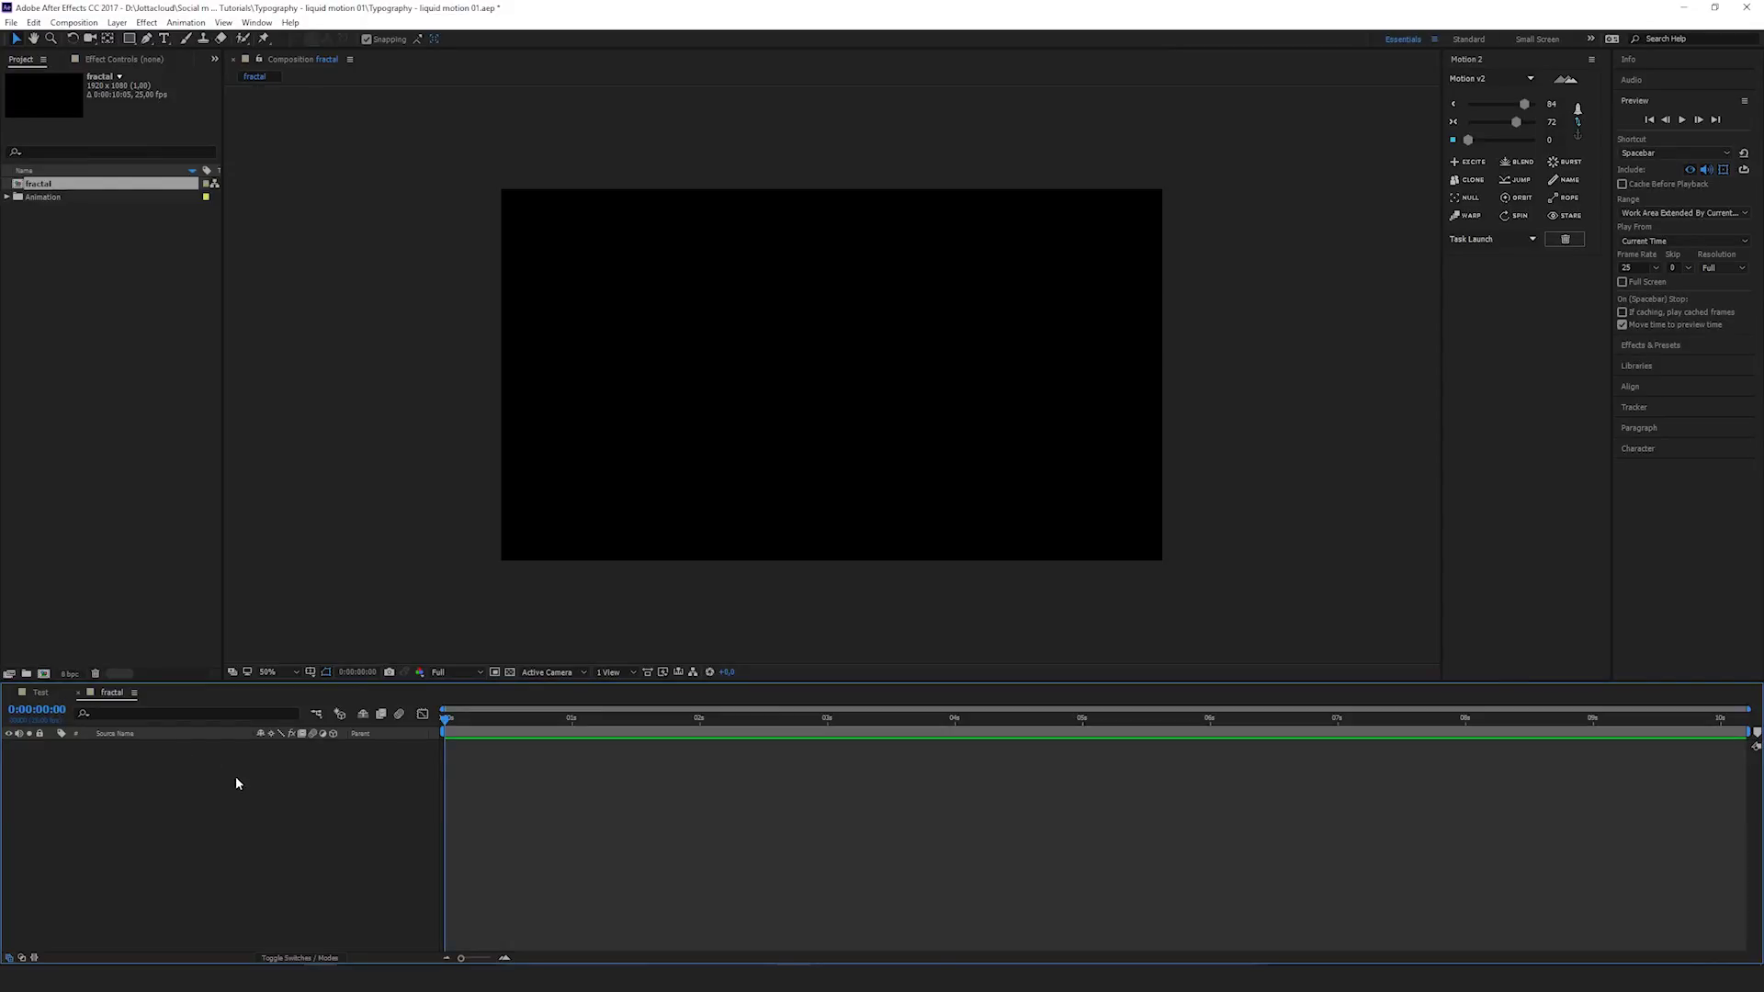
Add a black (000000) full-size solid layer to the fractal composition
key("ctrl+y")
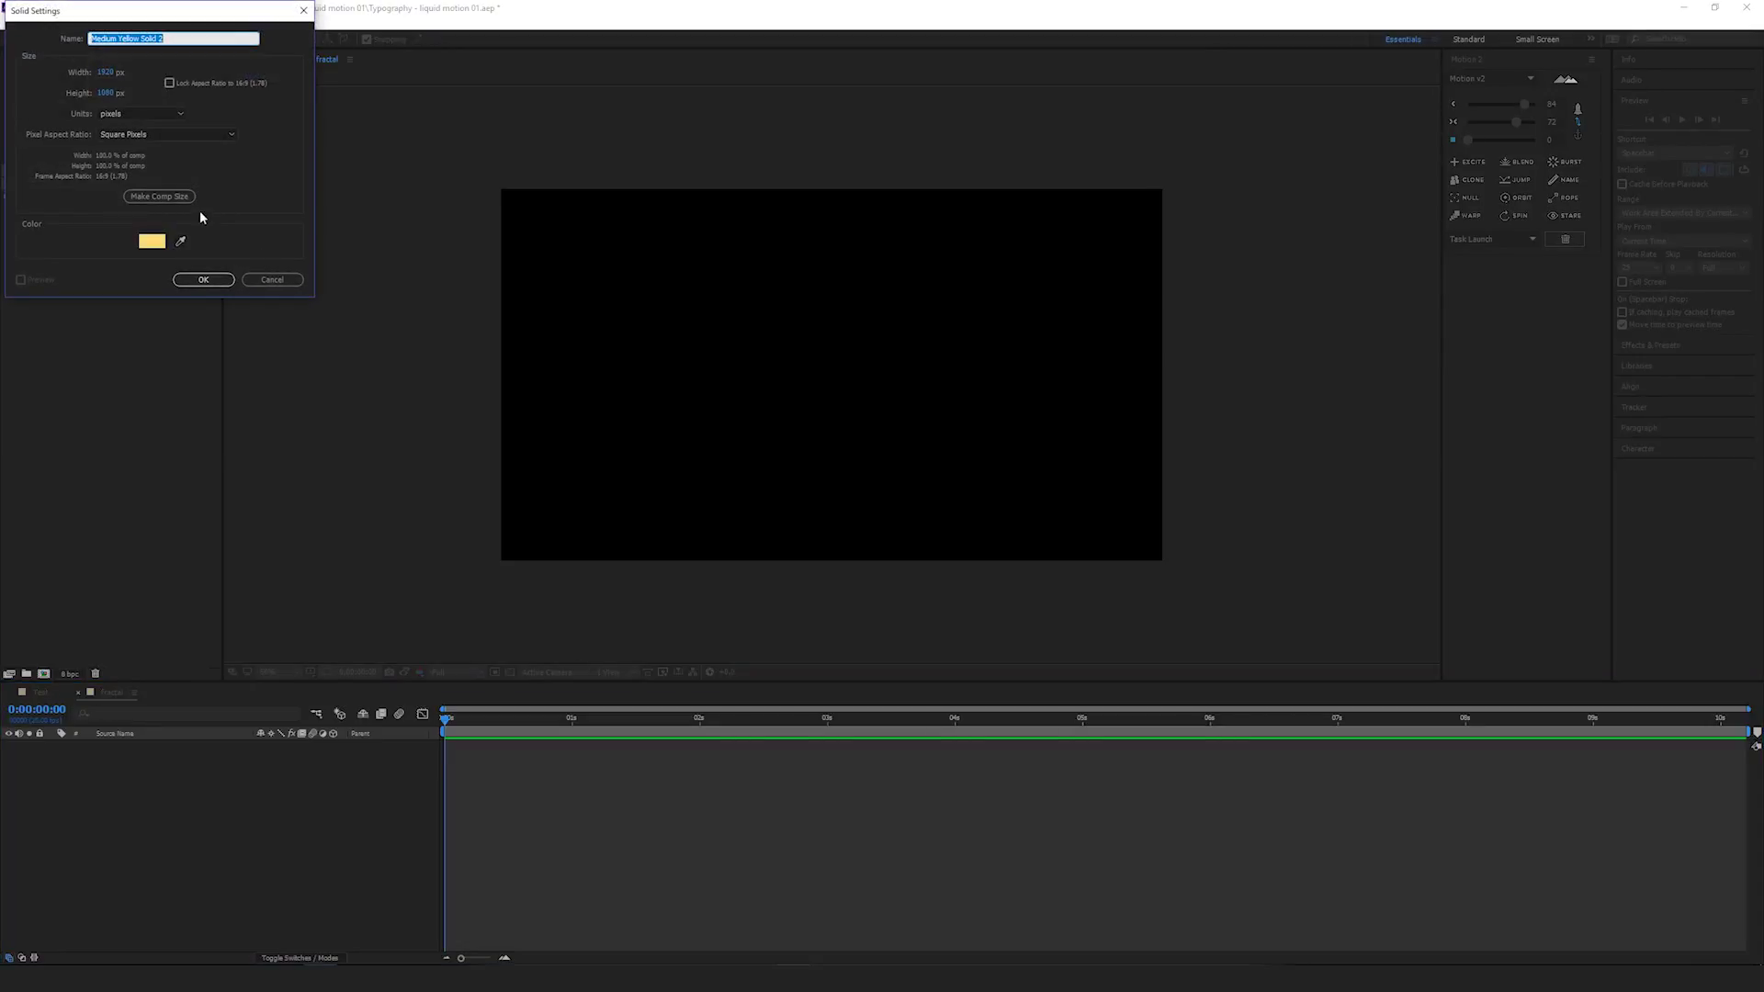
left_click(157, 239)
left_click_drag(173, 318, 29, 385)
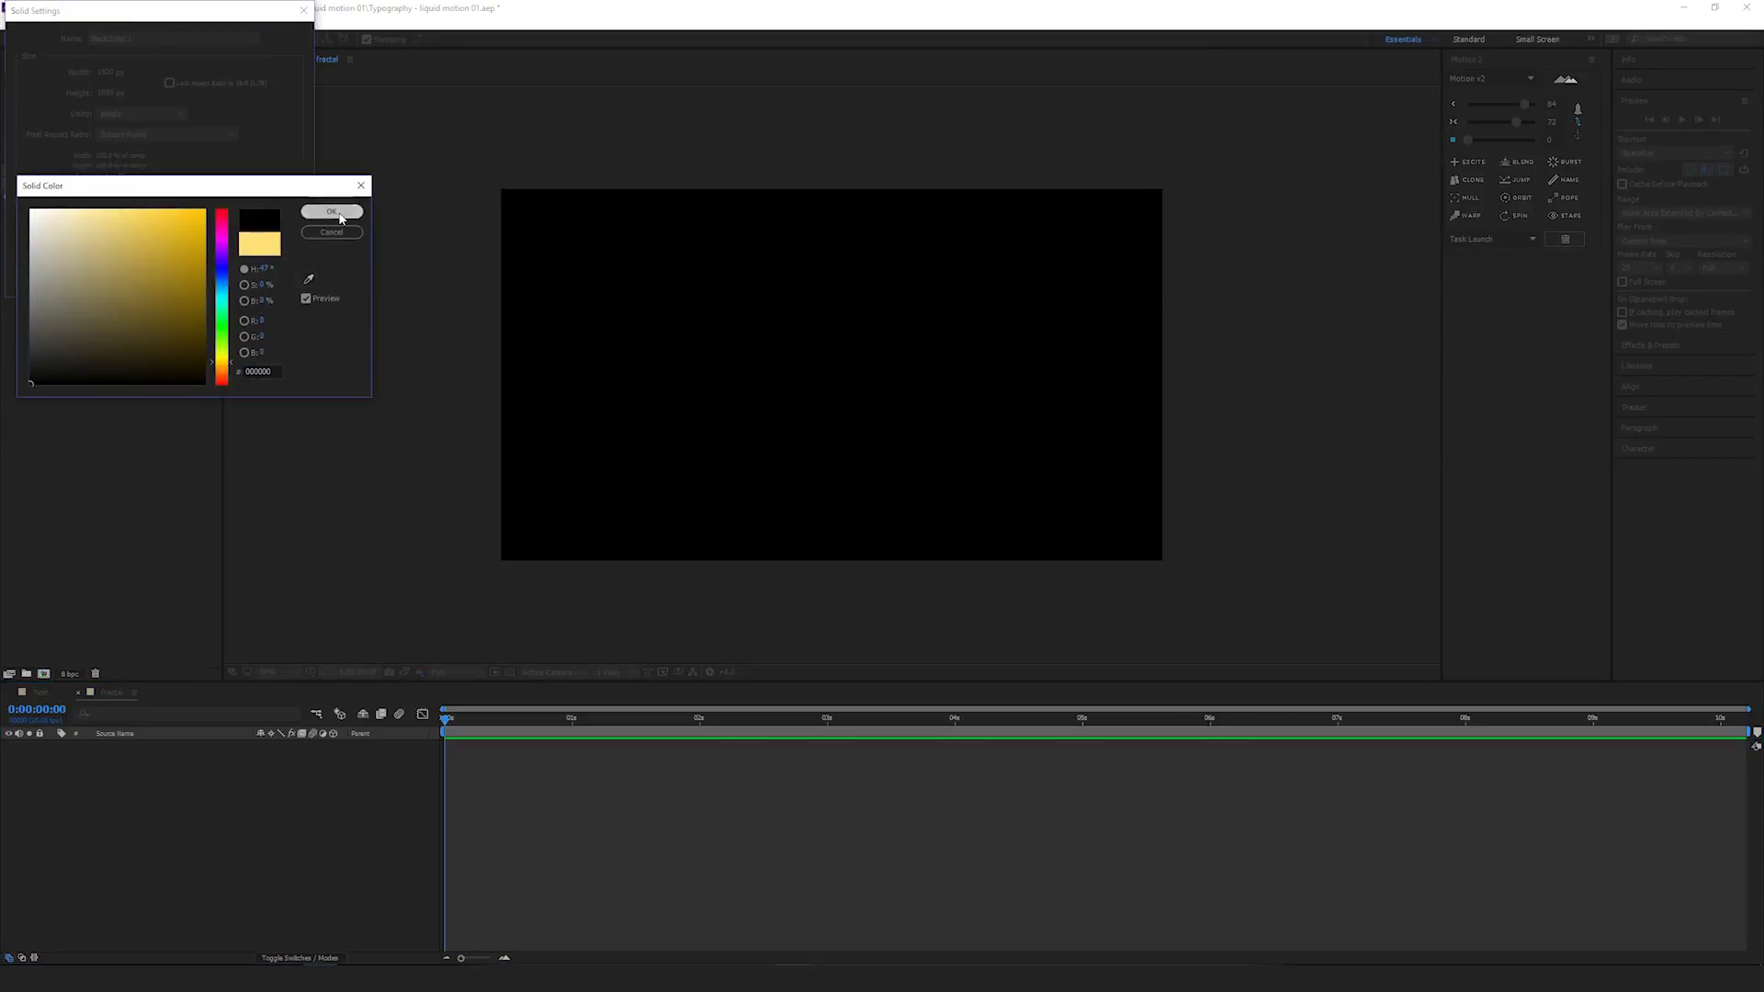
left_click(331, 212)
left_click(205, 281)
left_click(524, 792)
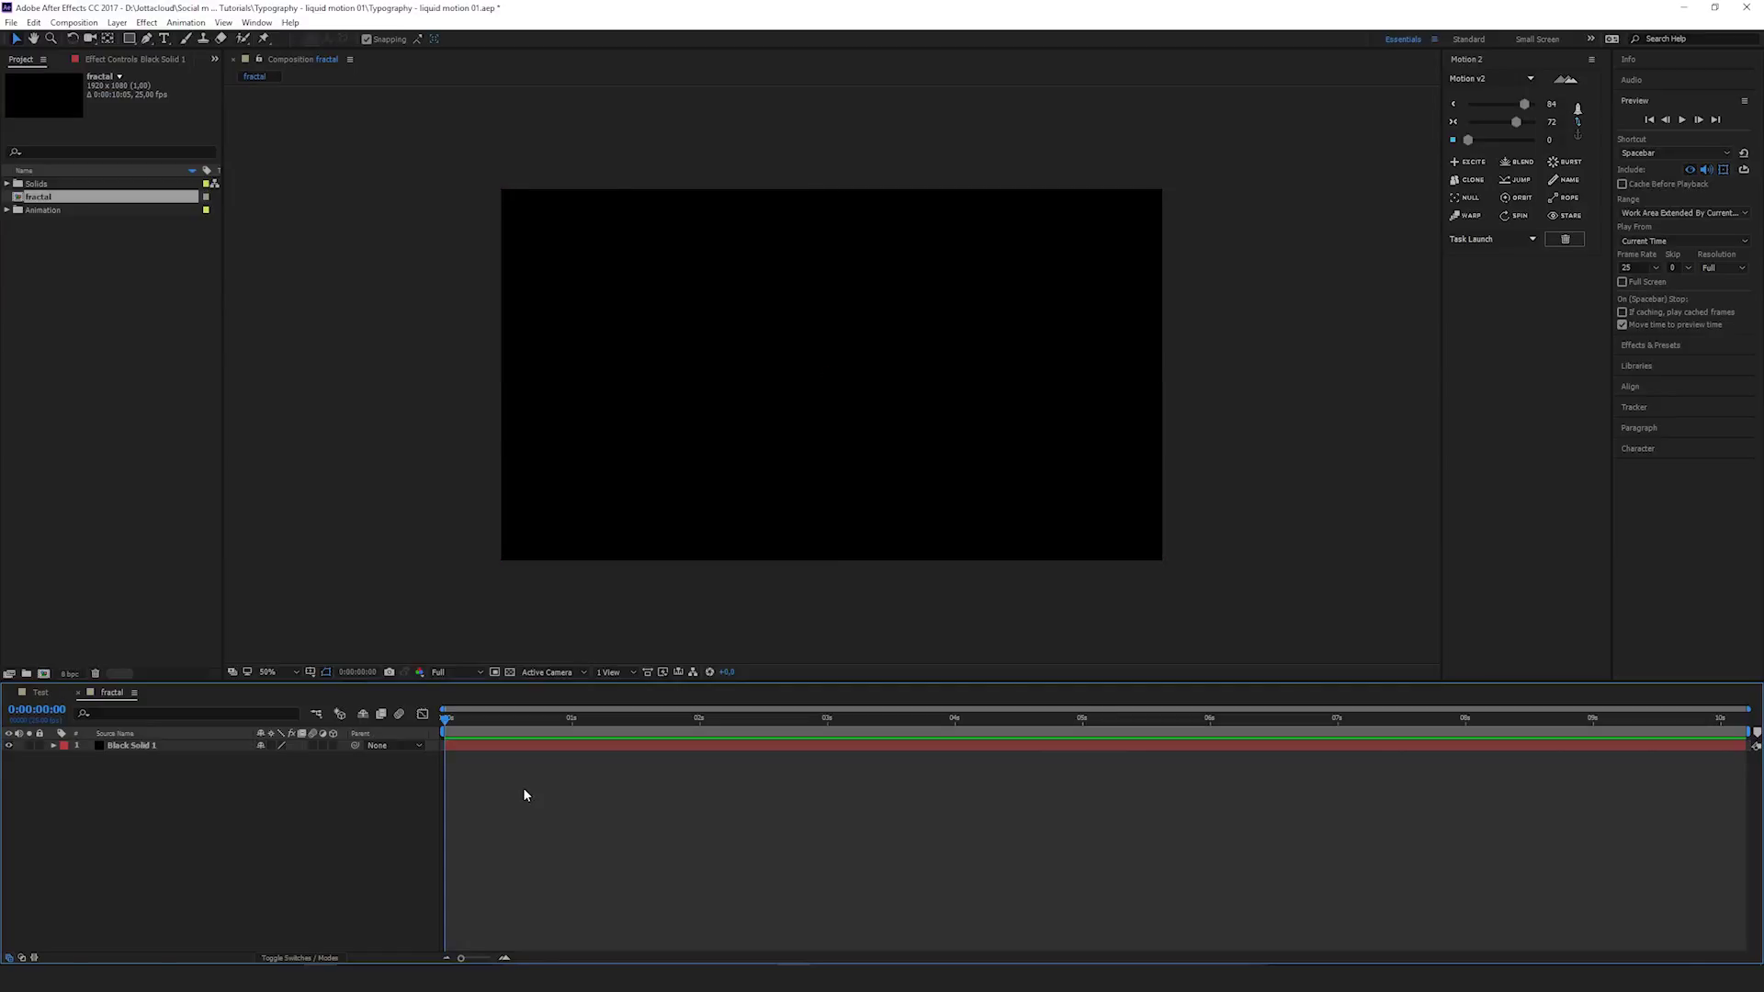
Apply the Fractal Noise effect to the black solid layer
left_click(151, 745)
key("Return")
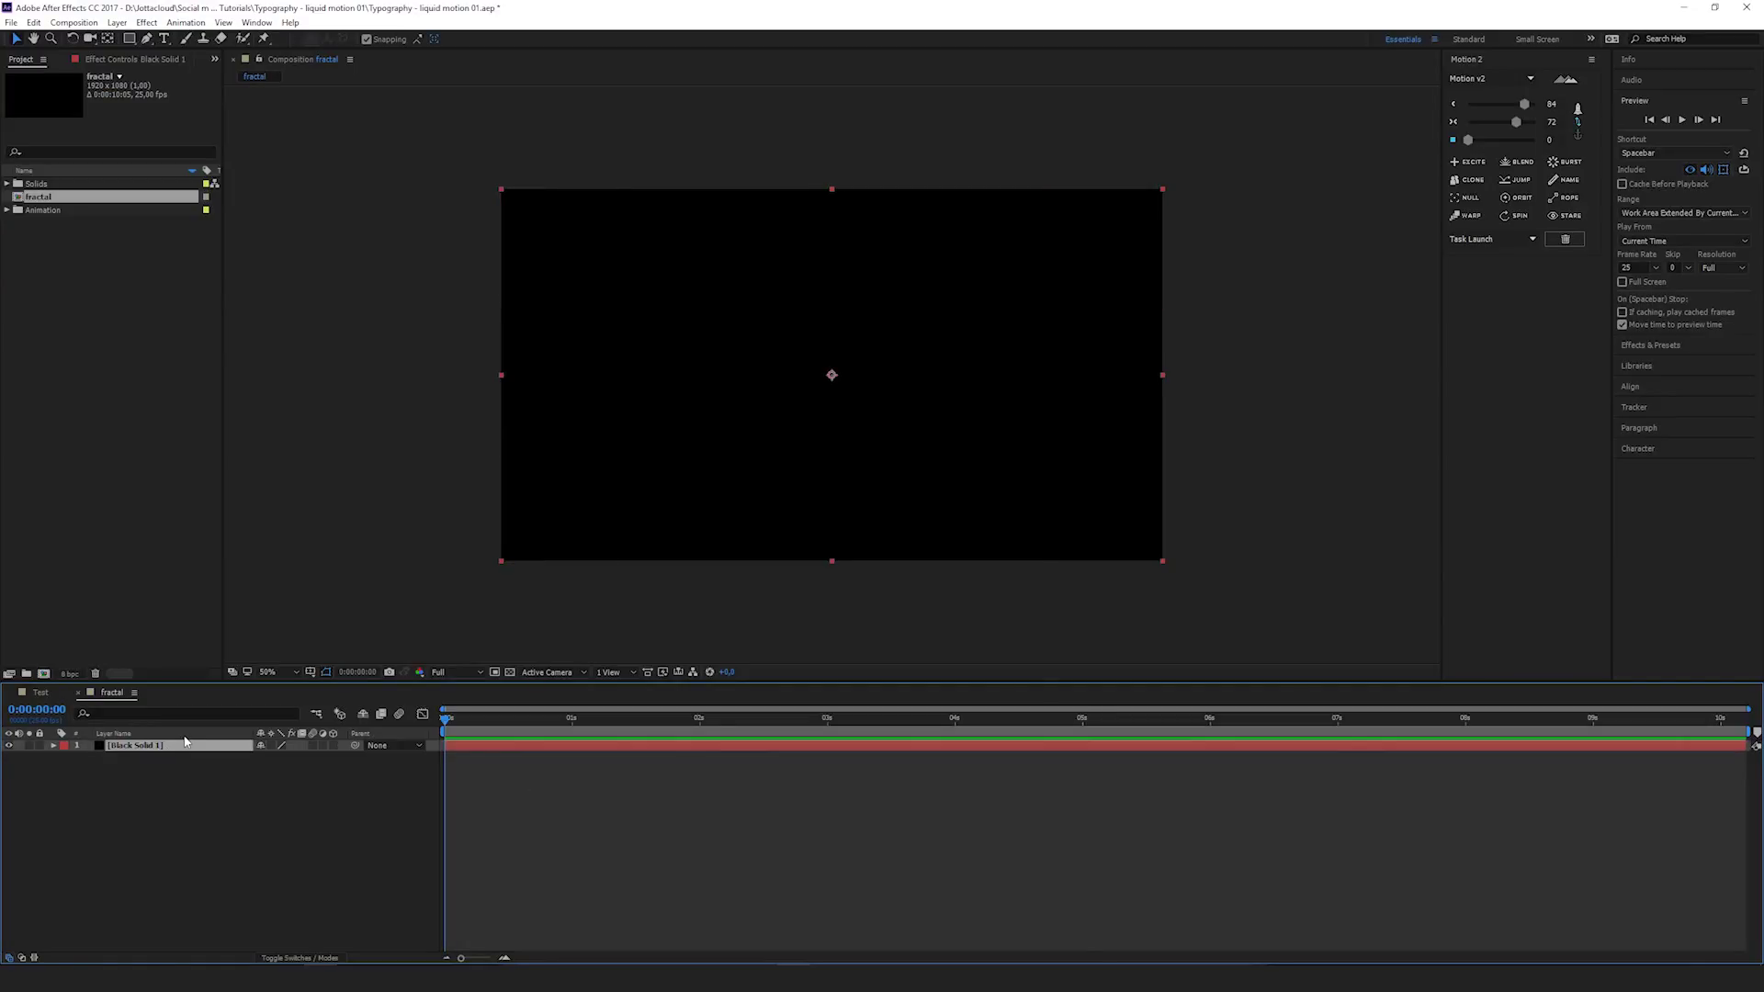
key("ctrl+space")
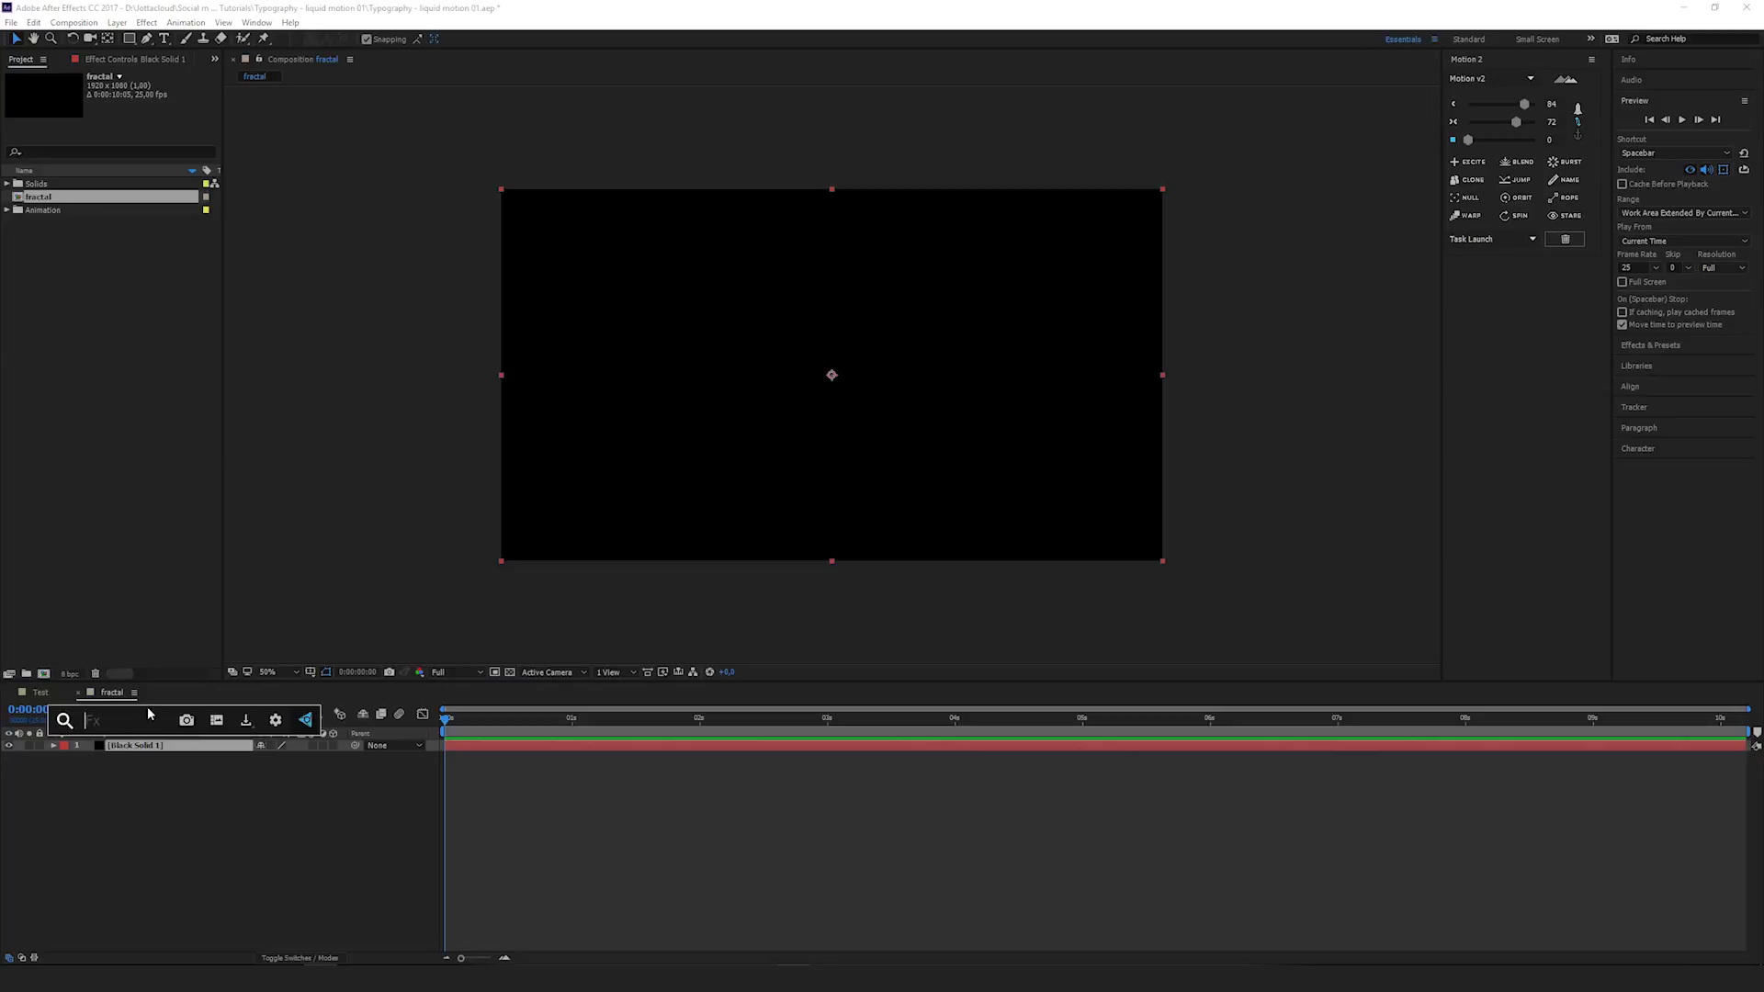
type("fractal")
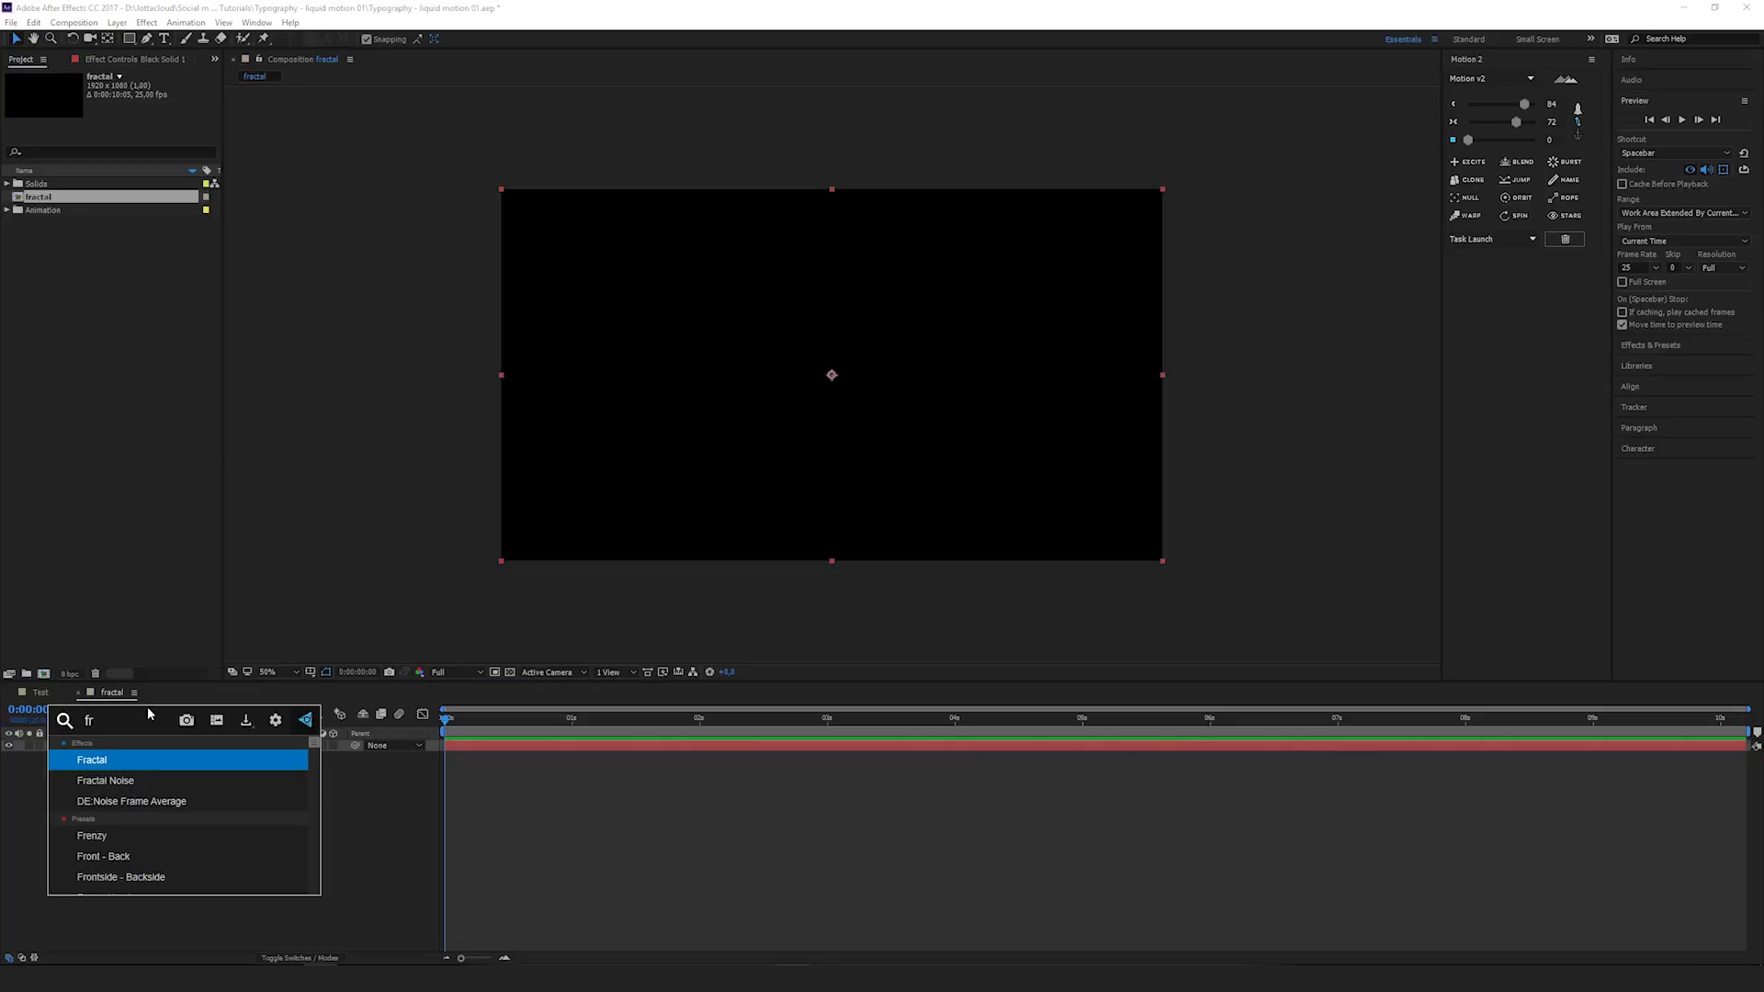
key("Down")
key("Return")
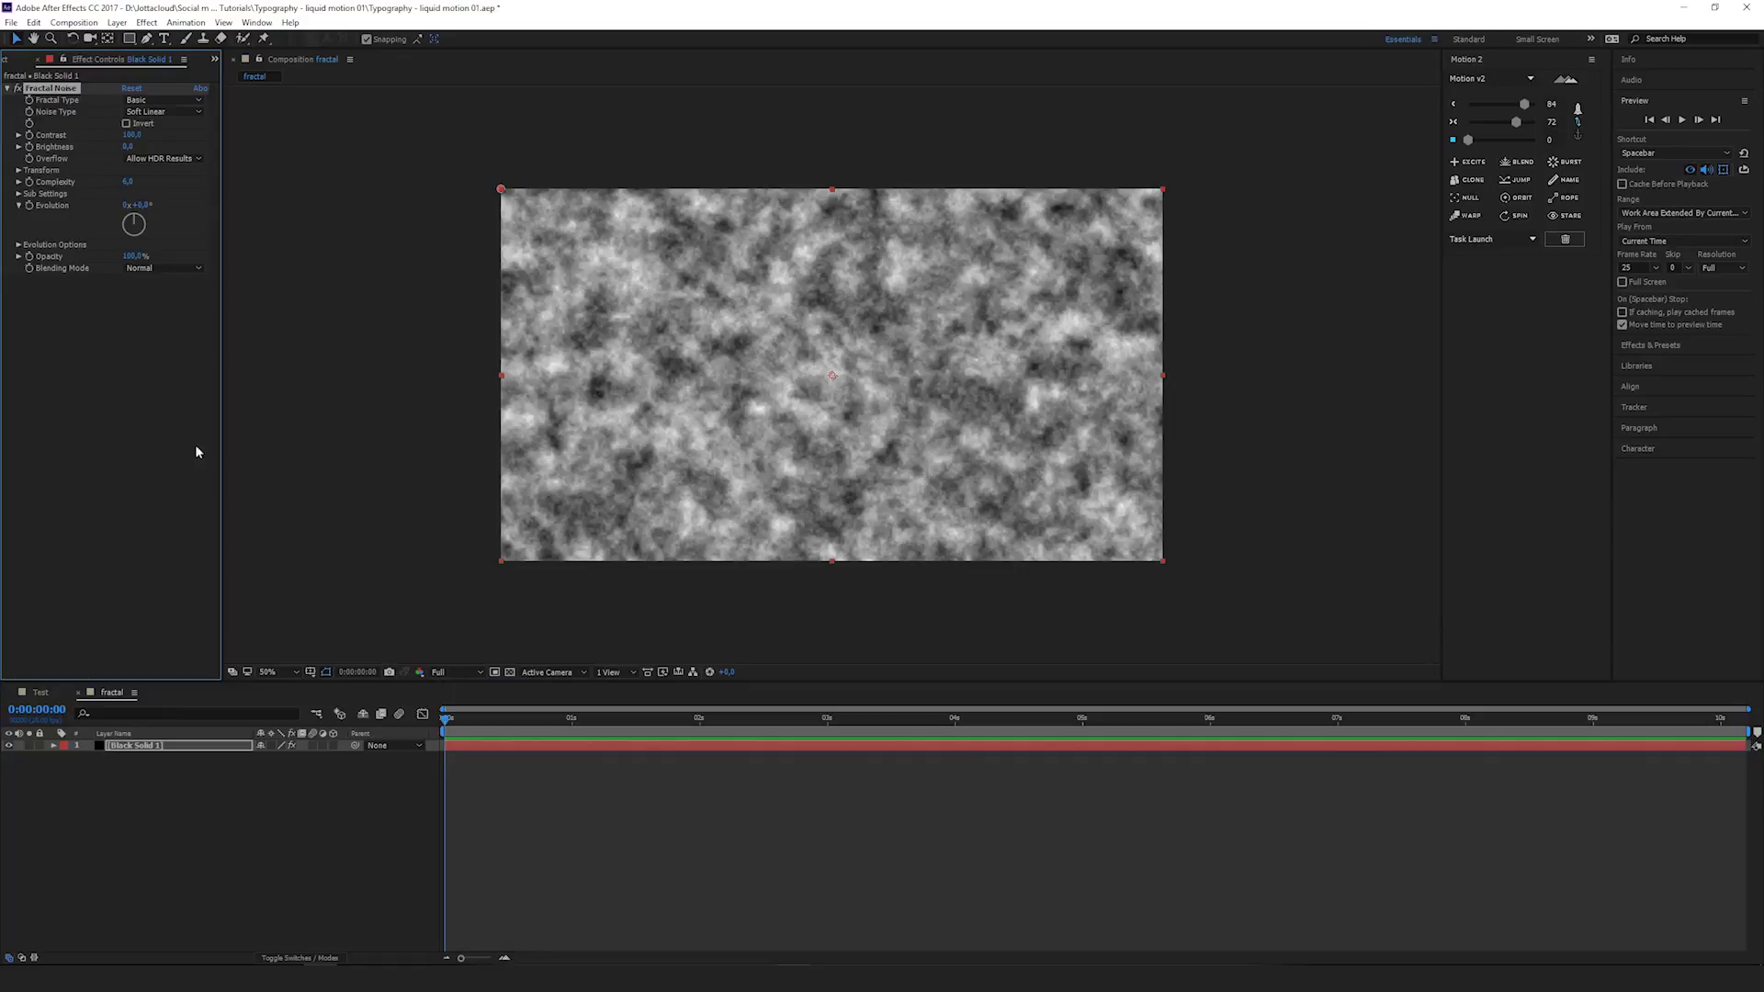
Set the noise's fractal type to Max, contrast to 237 and brightness to 40, and reduce its complexity
left_click(167, 100)
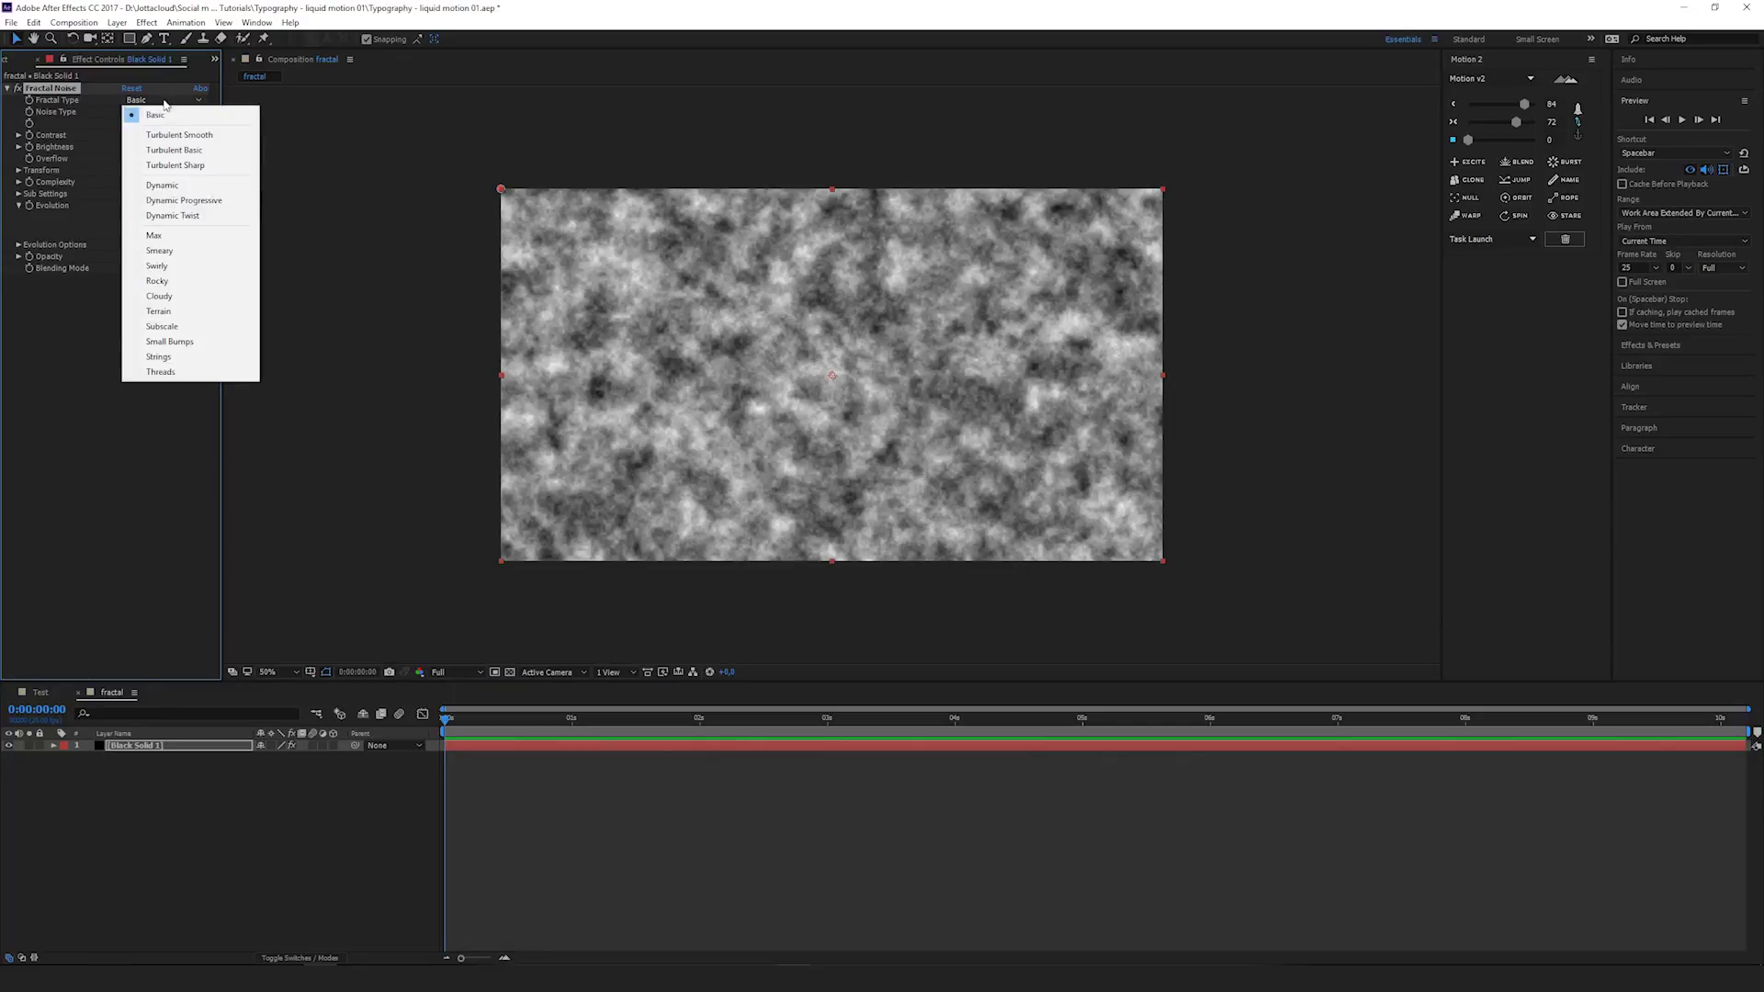
left_click(185, 237)
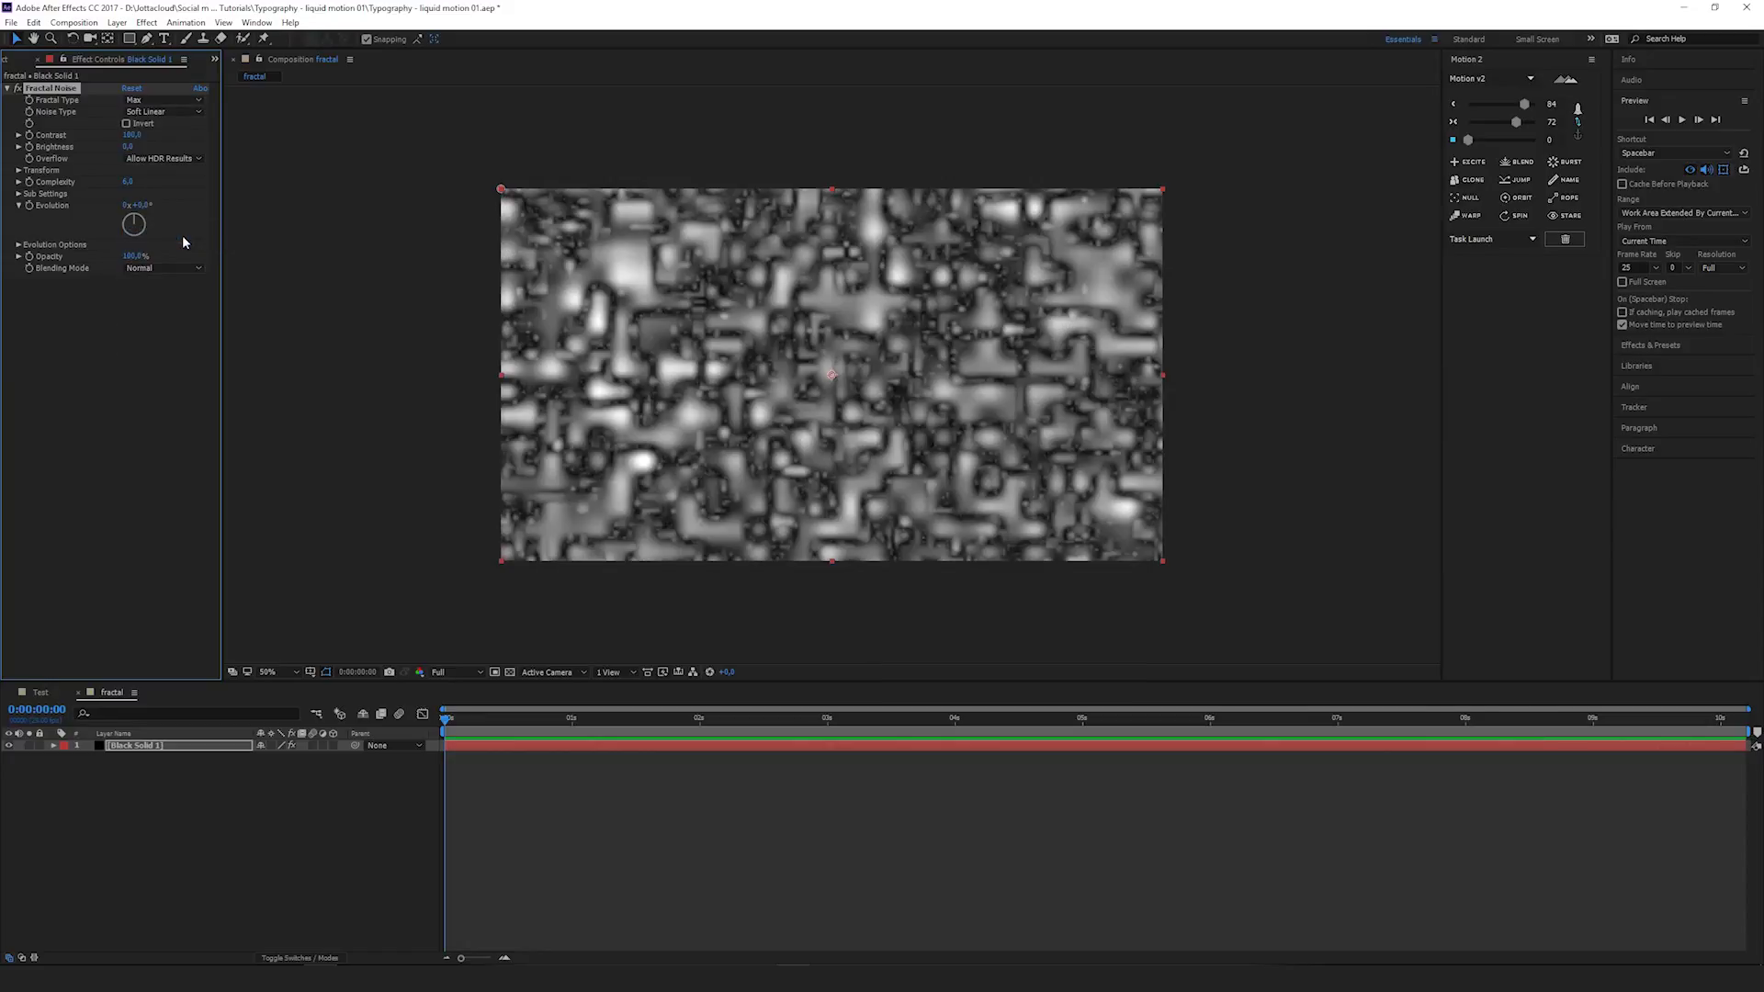
left_click_drag(132, 135, 2, 387)
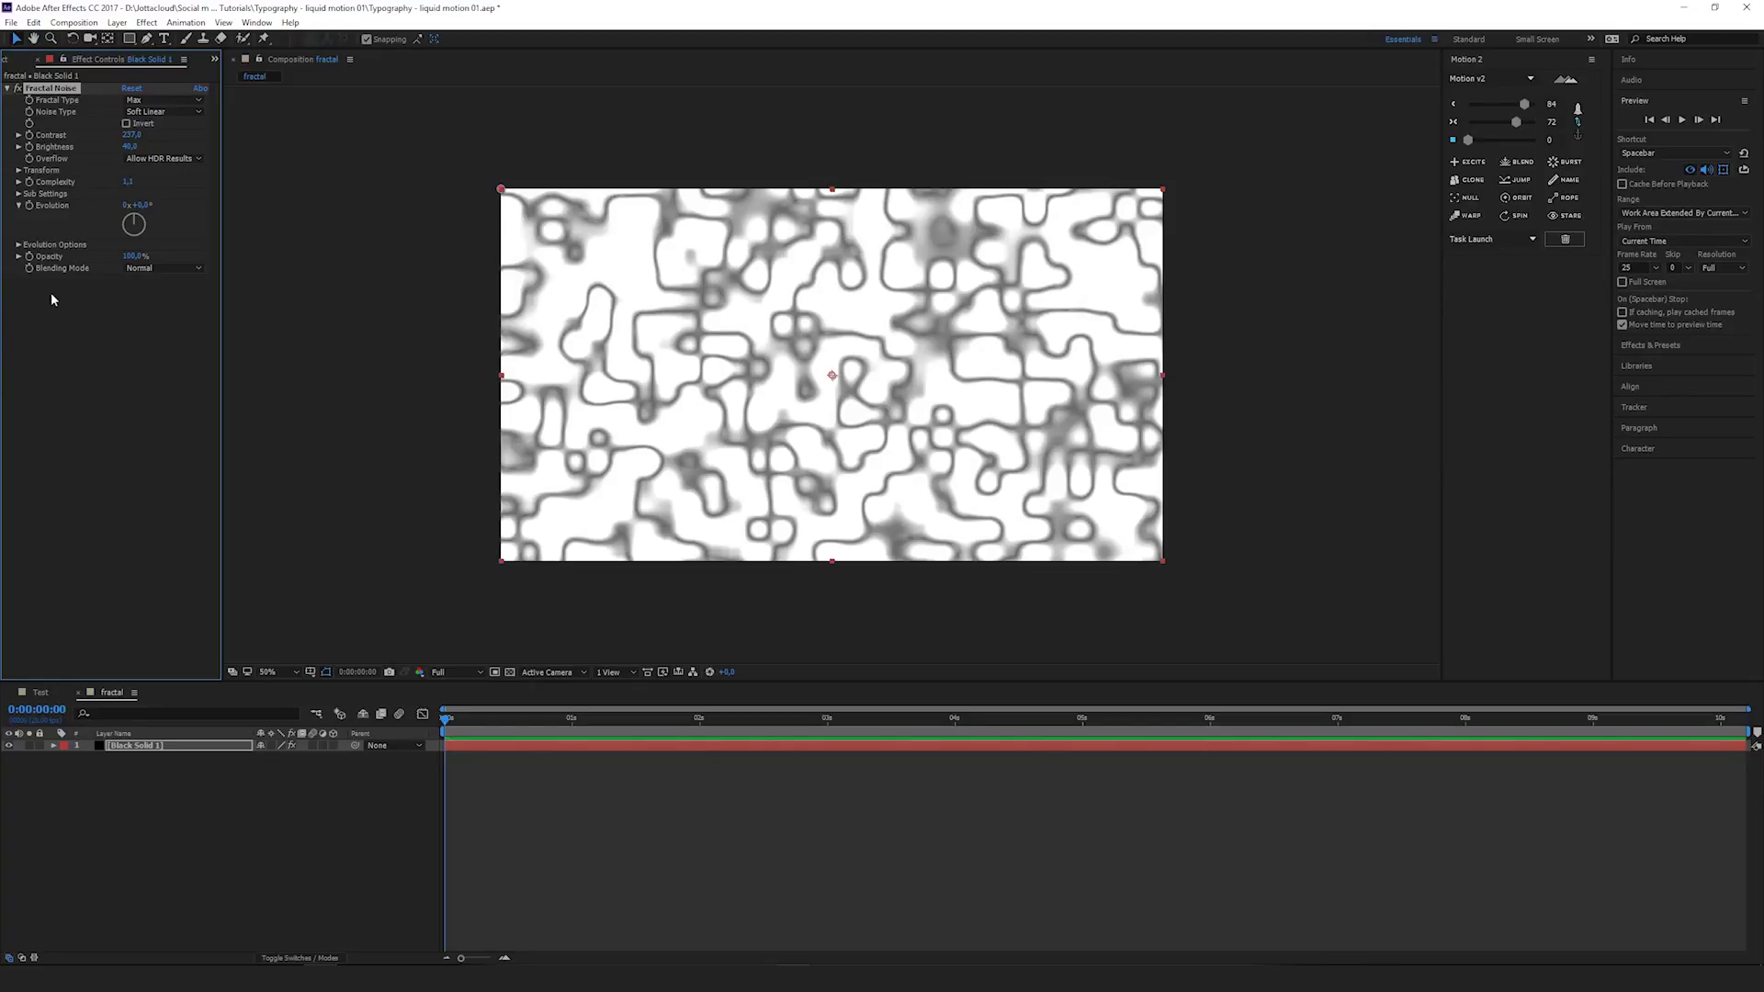
Set the Fractal Noise transform scale to 144
left_click(18, 169)
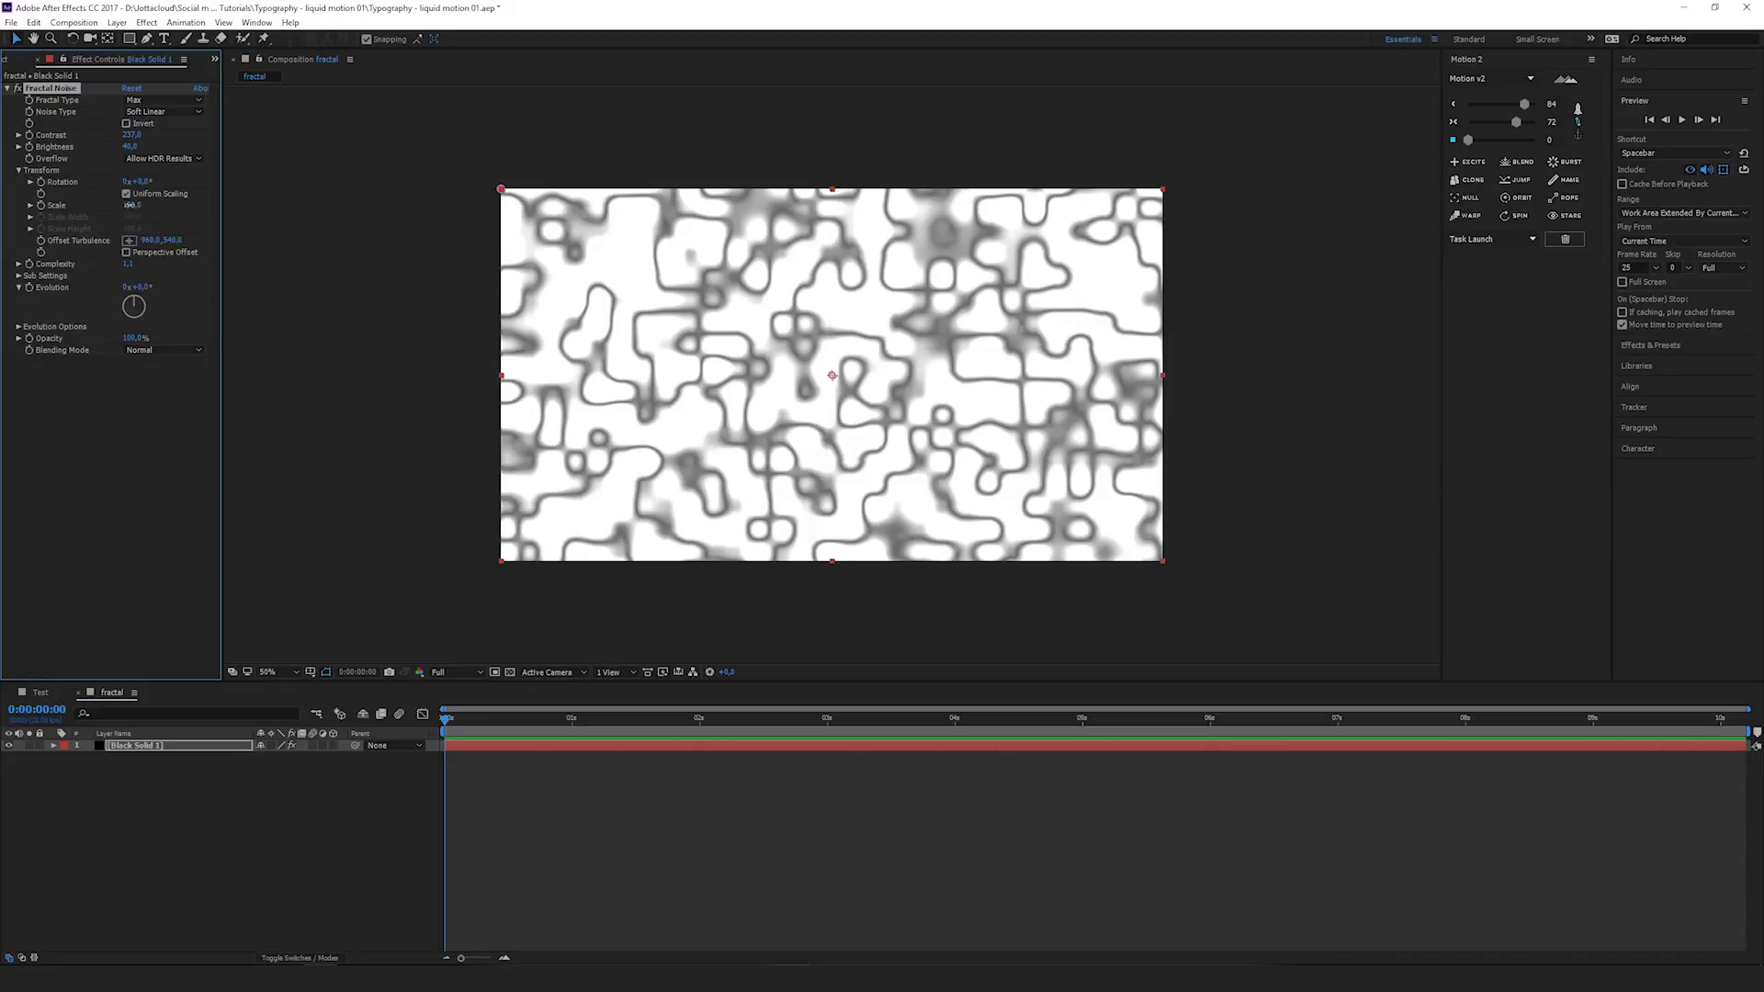
left_click_drag(129, 212, 155, 201)
left_click(476, 746)
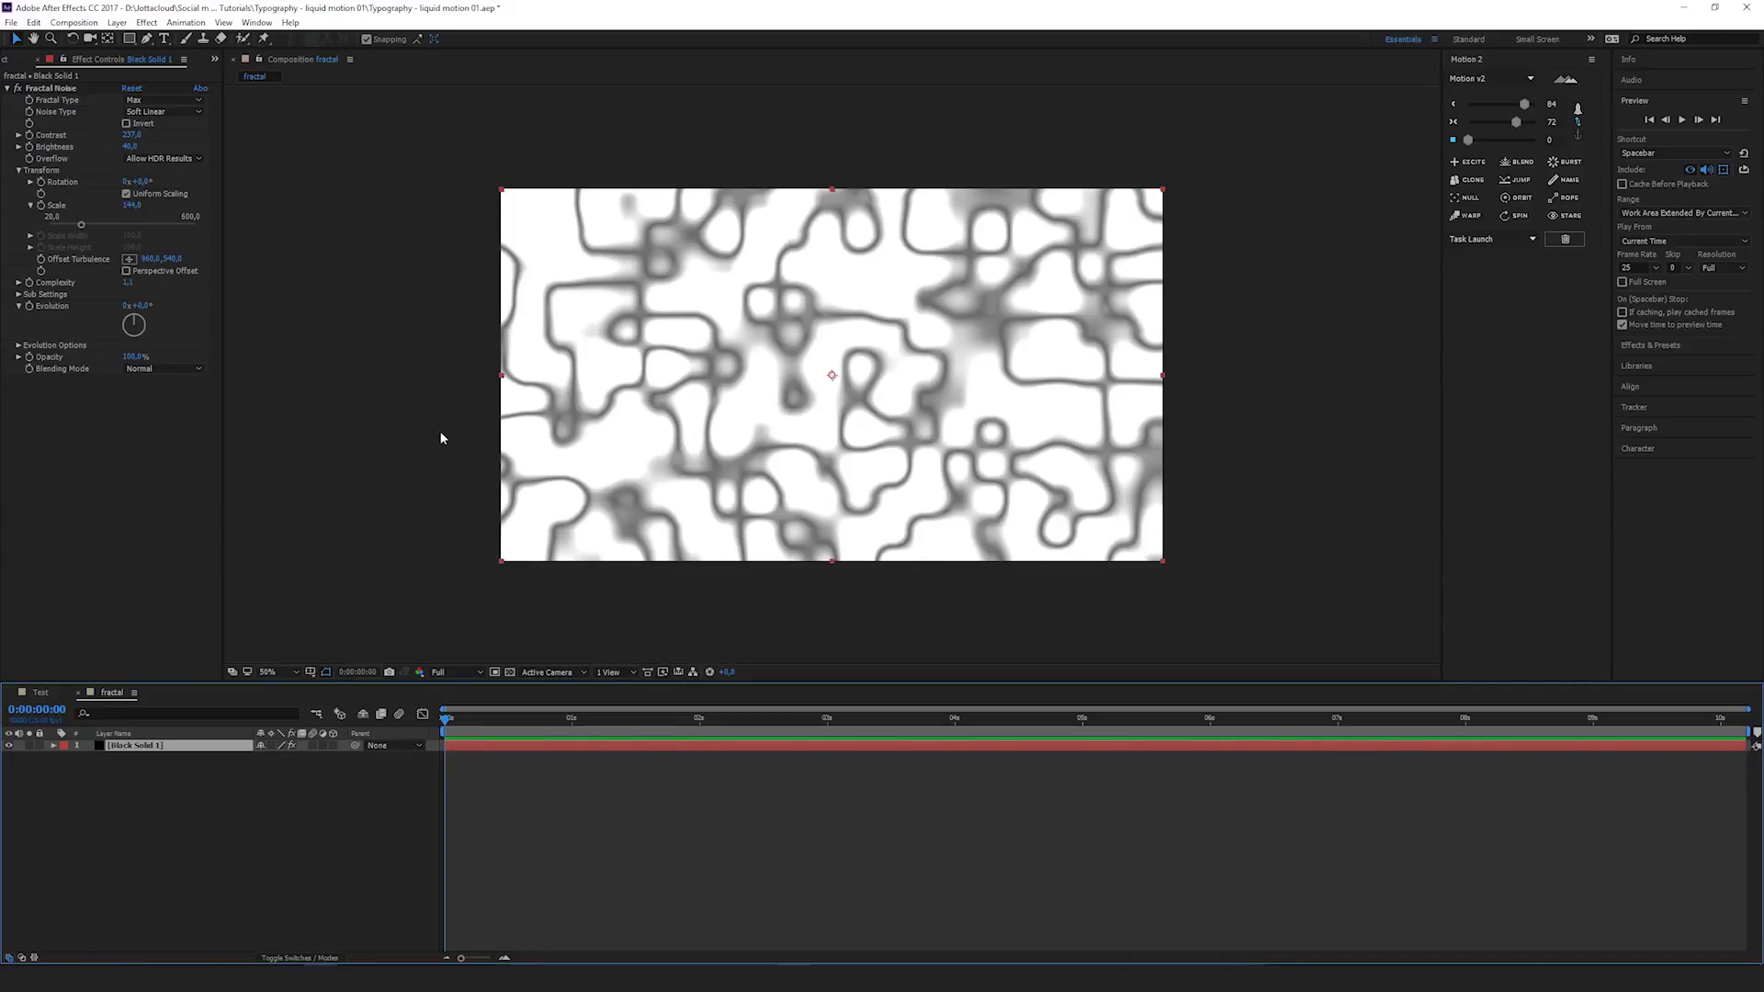
Add the expression time*[70,-100] to the noise's Offset Turbulence and preview the motion
left_click(41, 260, "alt")
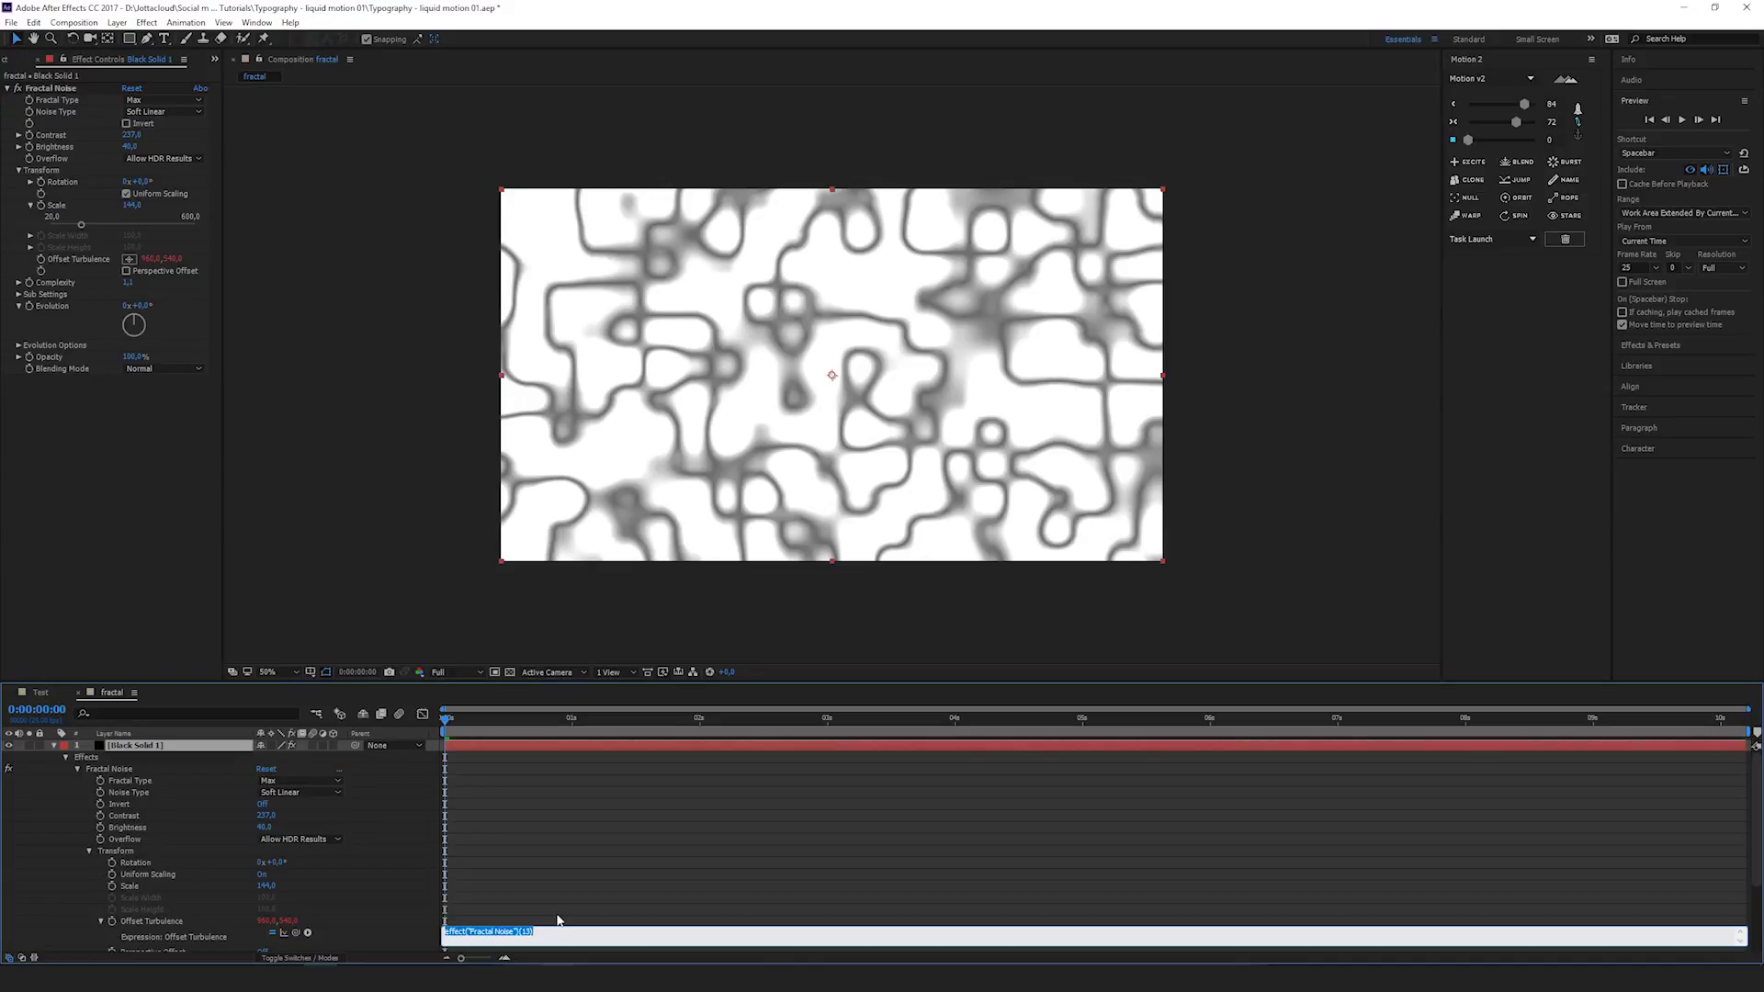
type("time*")
type("[7")
type("0,-100]")
left_click(565, 890)
key("space")
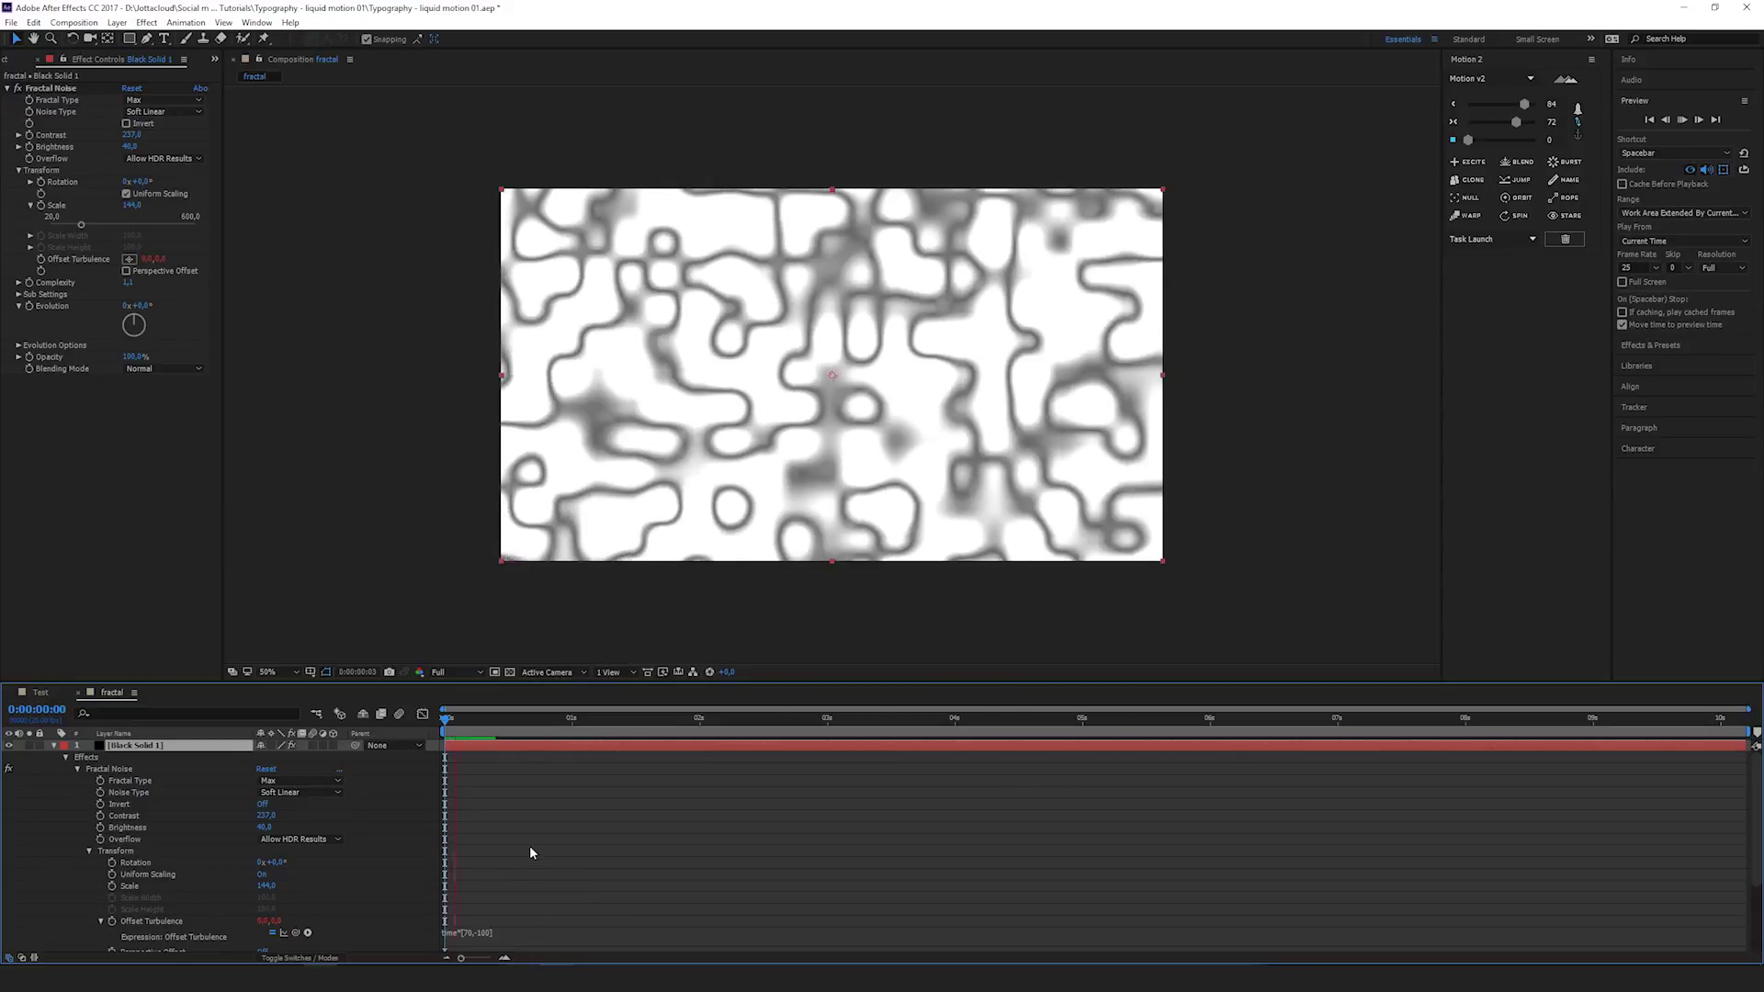
key("space")
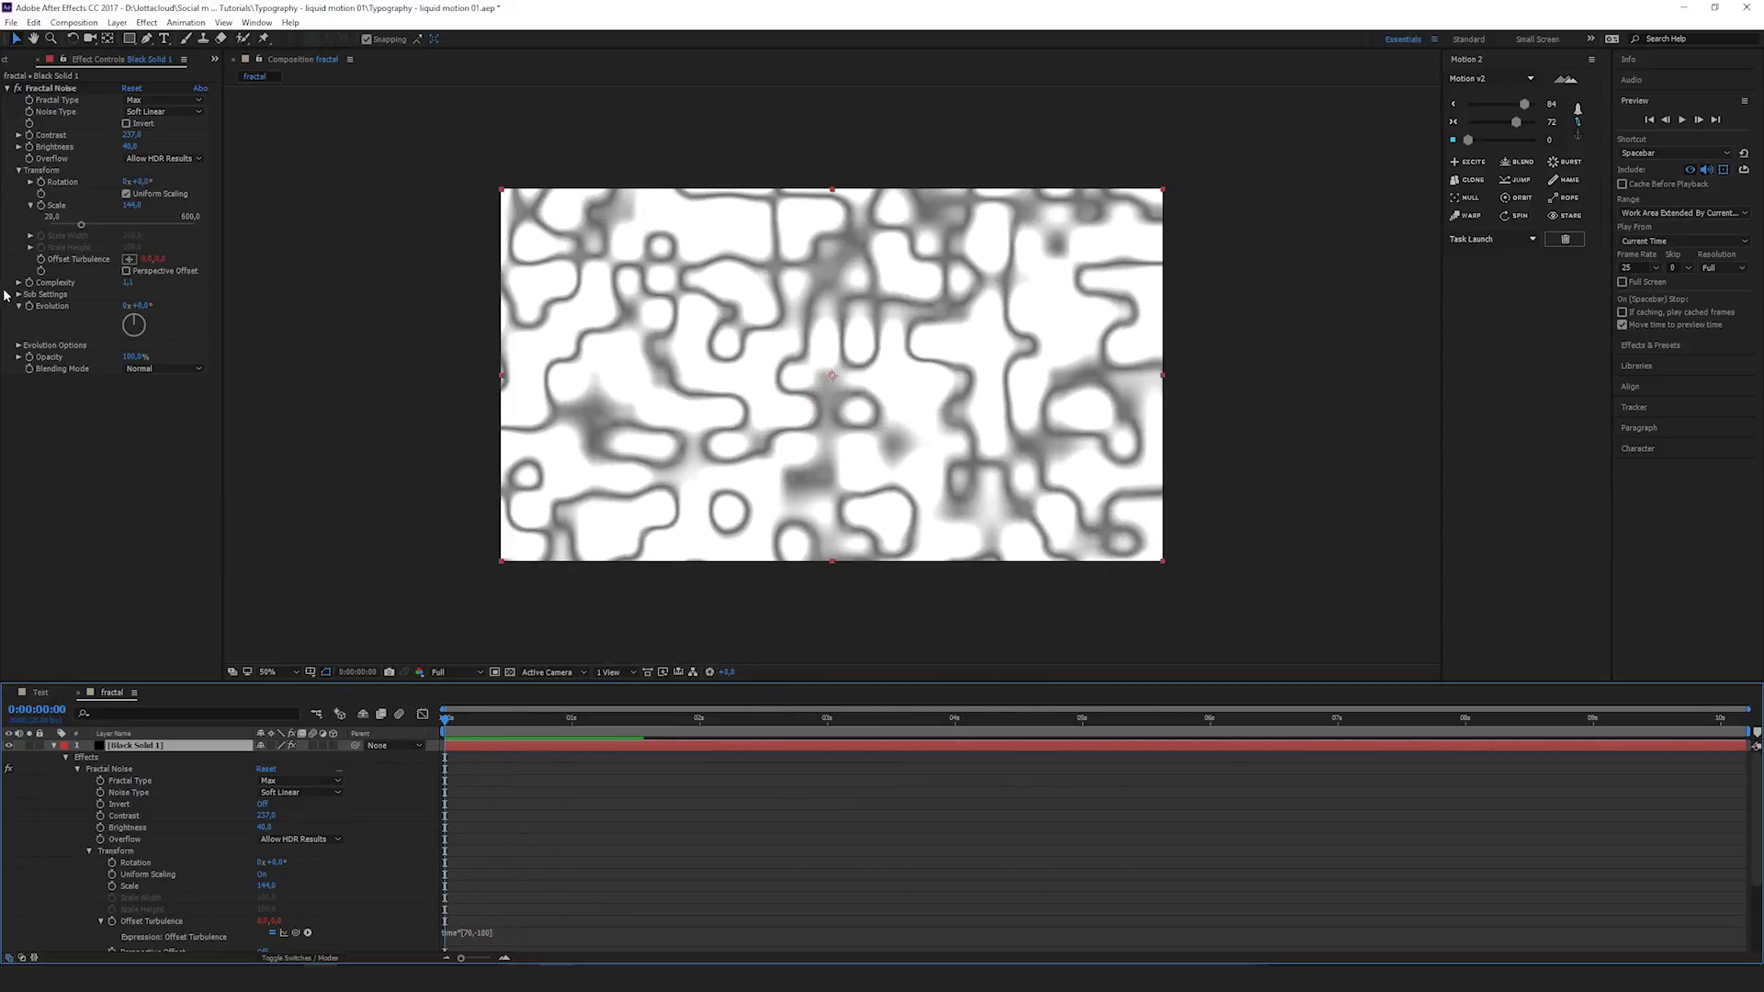
Add the expression time*65 to the noise's Evolution and preview the result
left_click(31, 305, "alt")
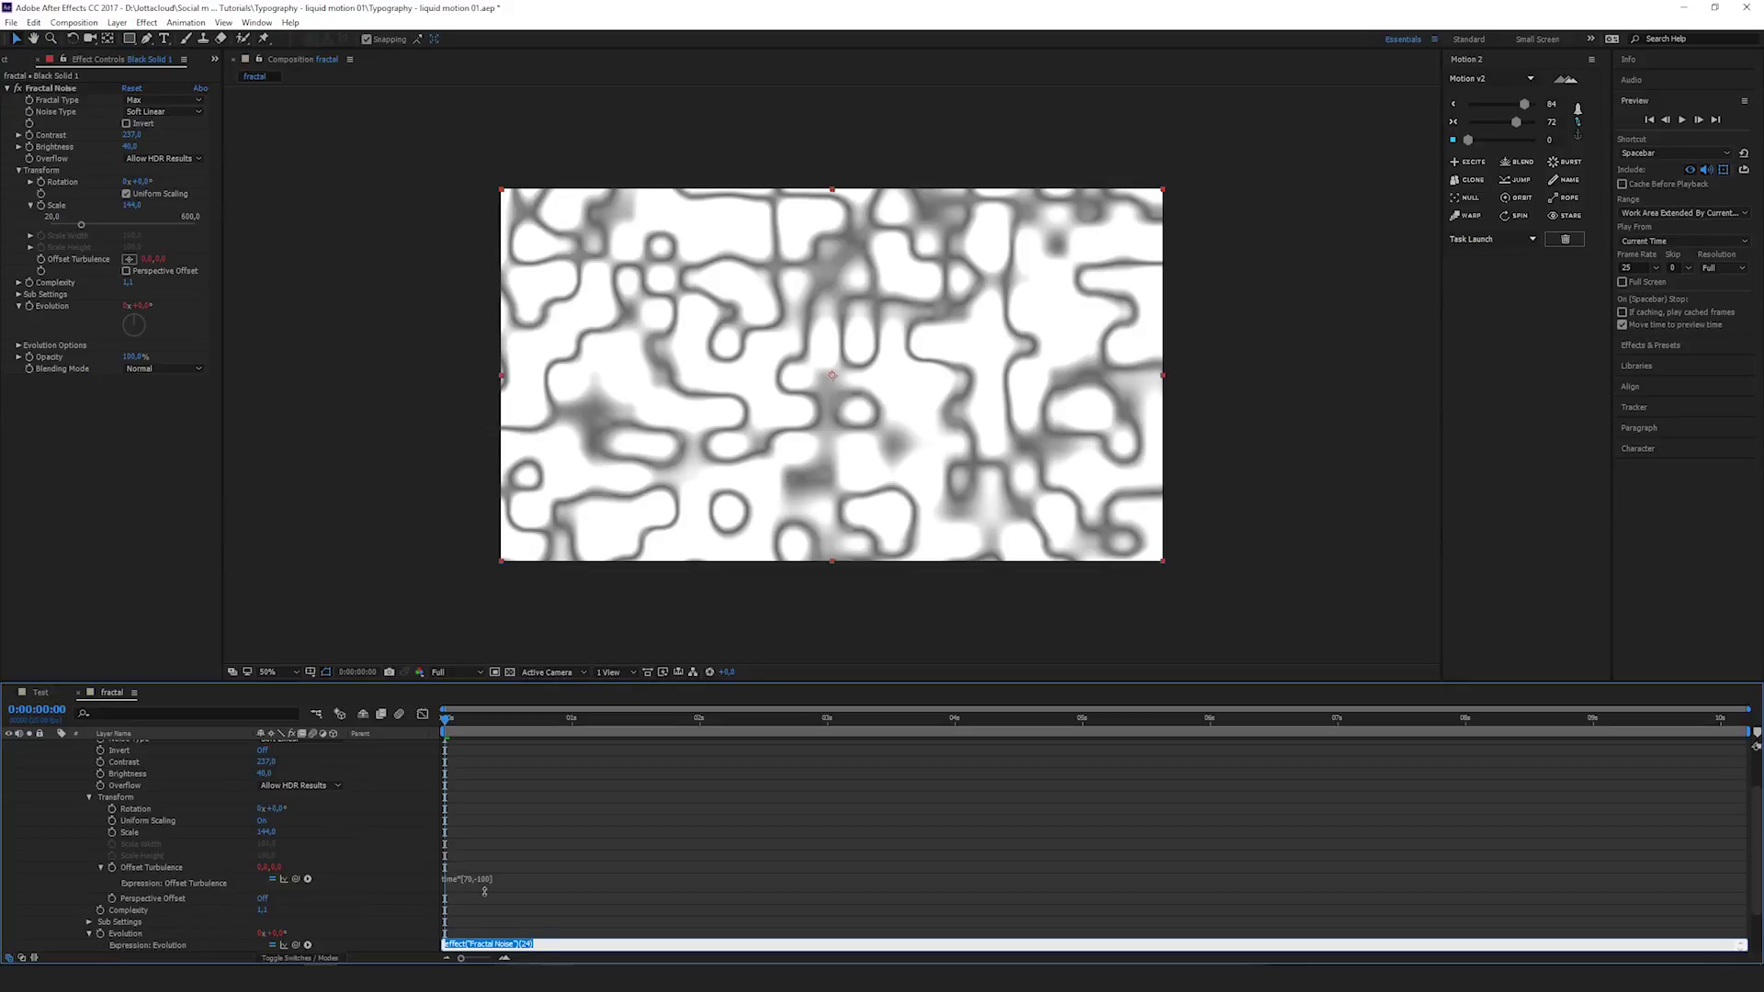
type("time")
type("*65")
left_click(571, 823)
key("space")
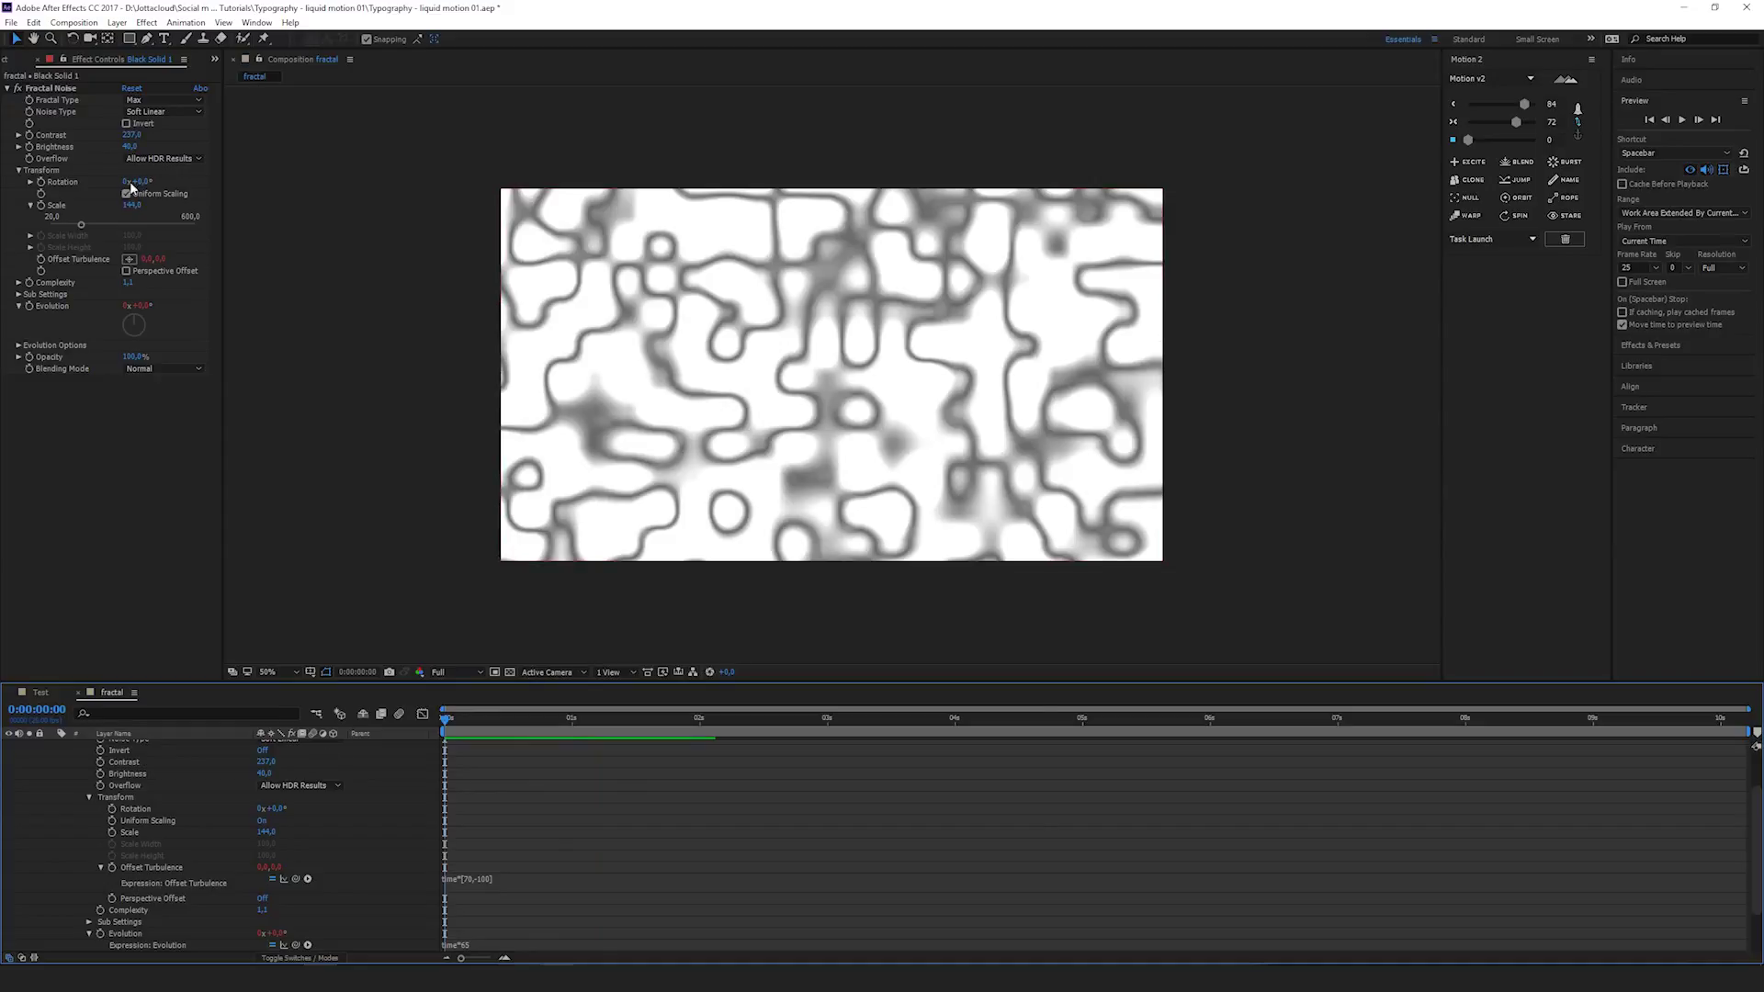
Create a new composition named text with the HDTV 1080 25 preset
left_click(7, 59)
left_click(121, 501)
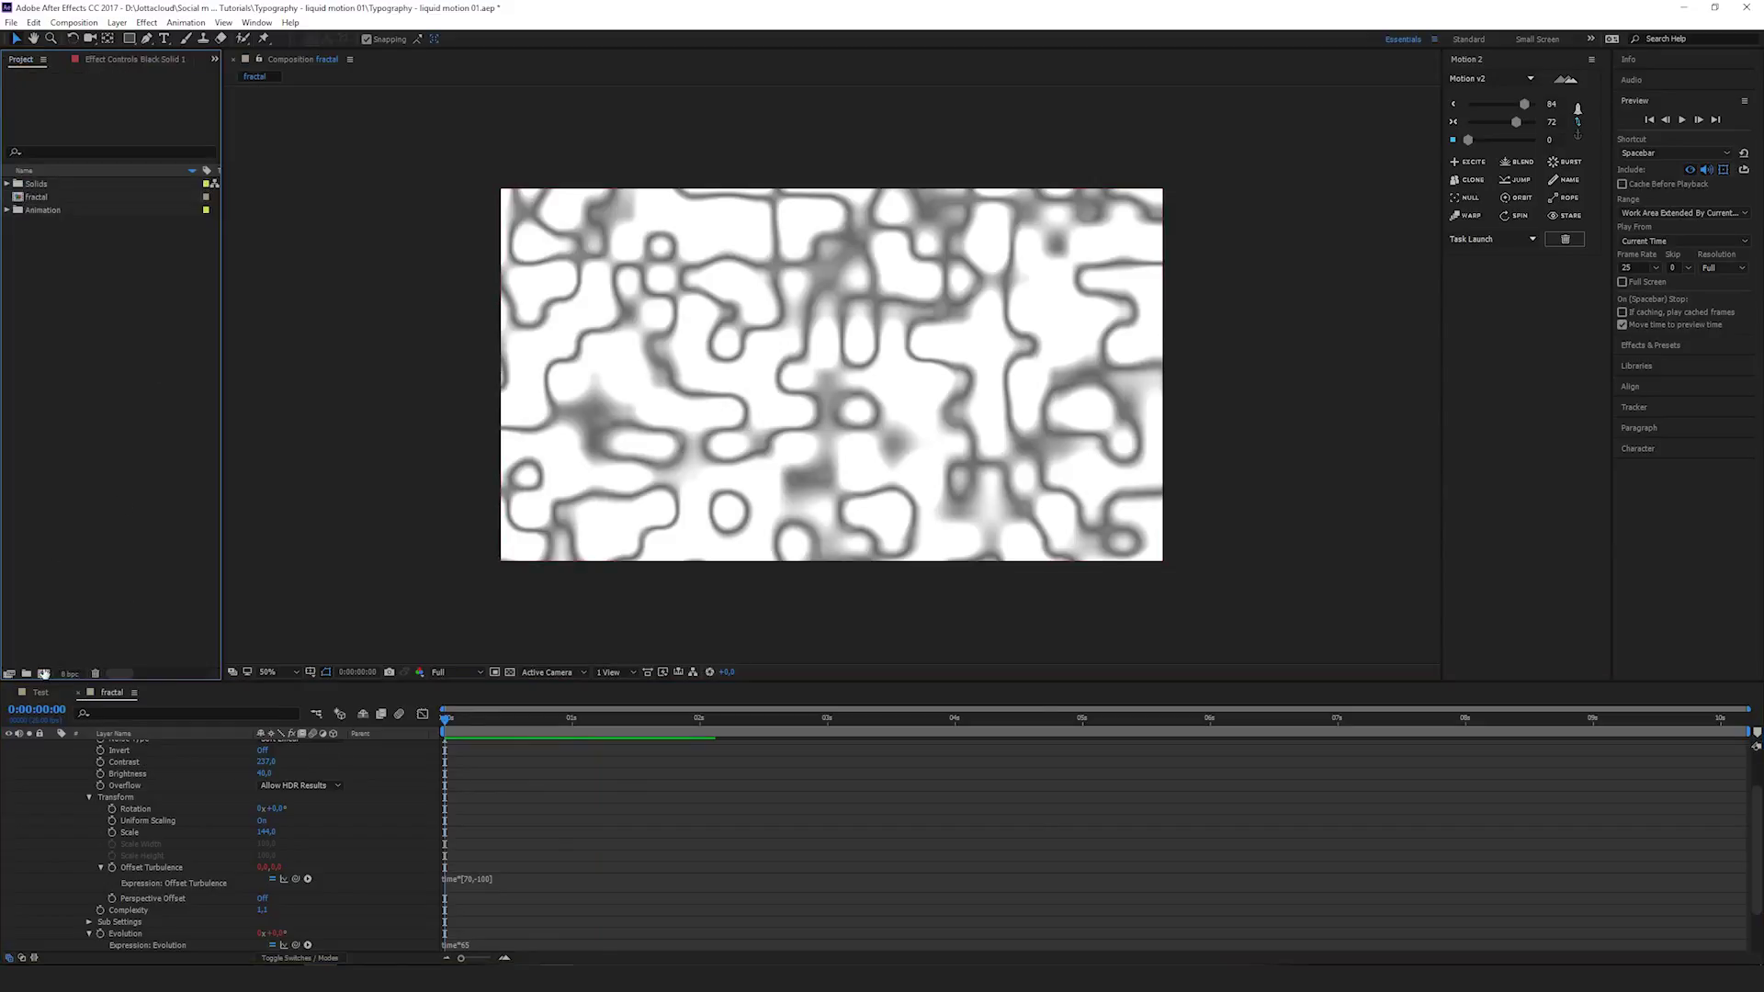
left_click(43, 673)
type("text")
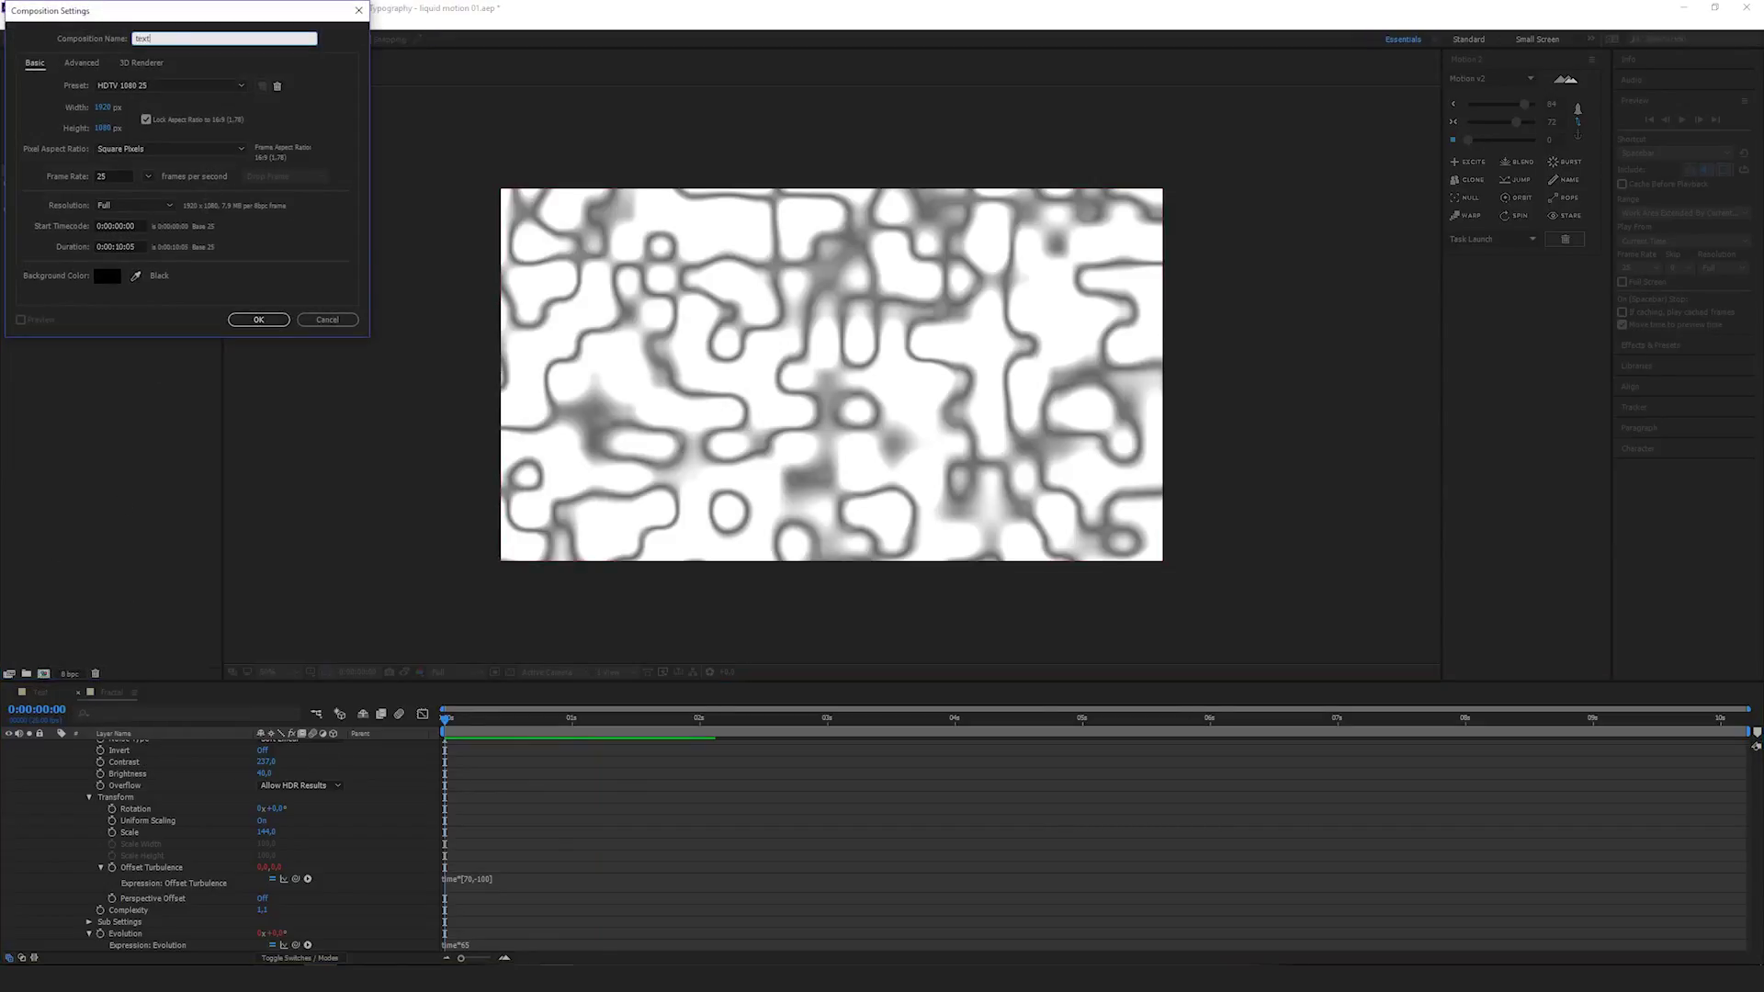
key("Return")
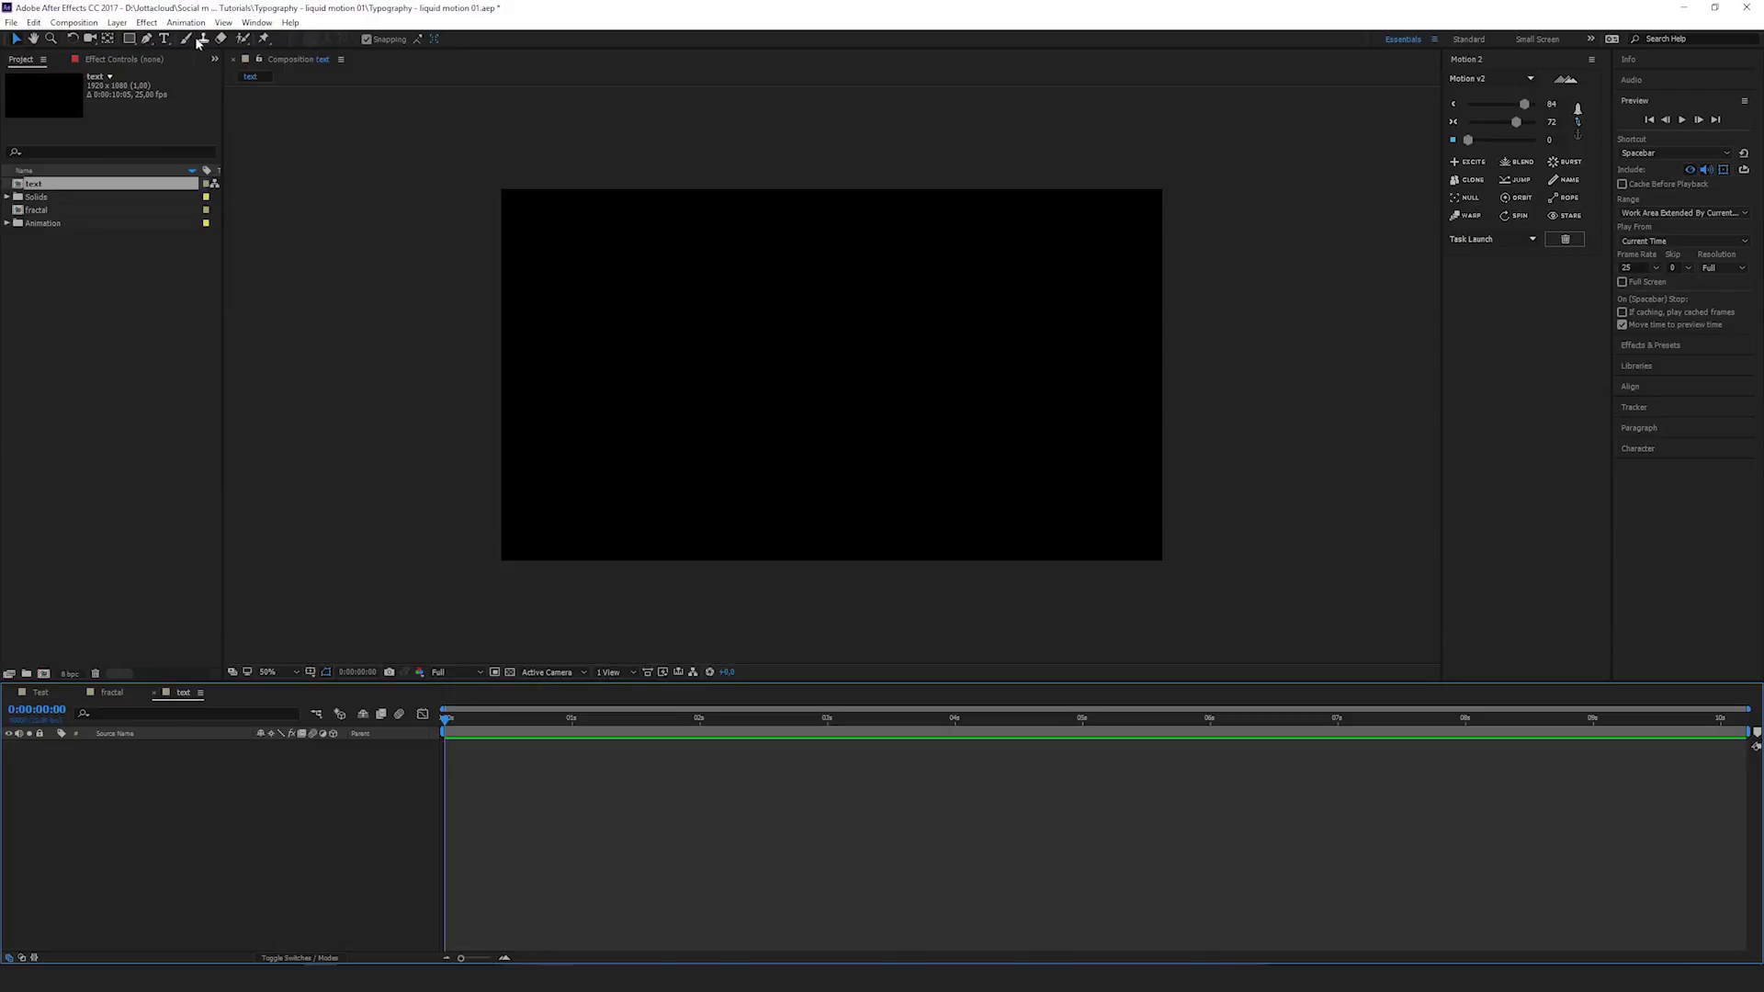
Draw a paragraph text box across the middle of the frame and enter MDC in it
left_click(165, 39)
left_click_drag(589, 273, 1135, 480)
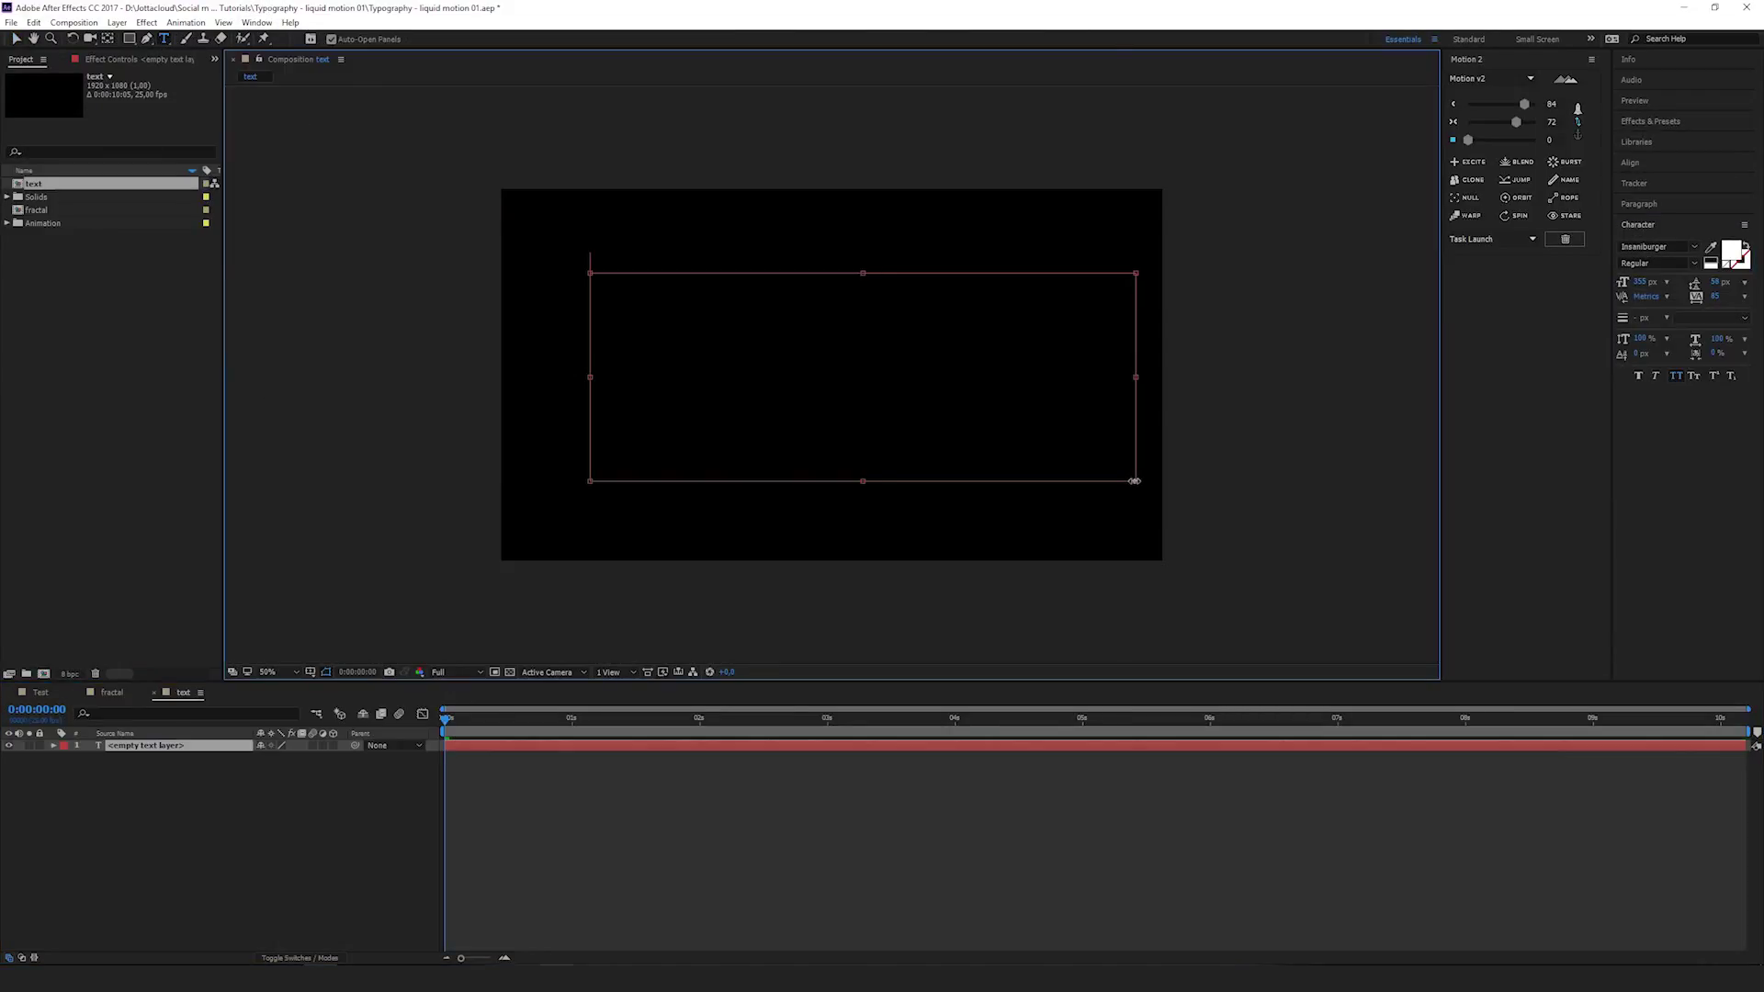
type("MDC")
left_click(423, 825)
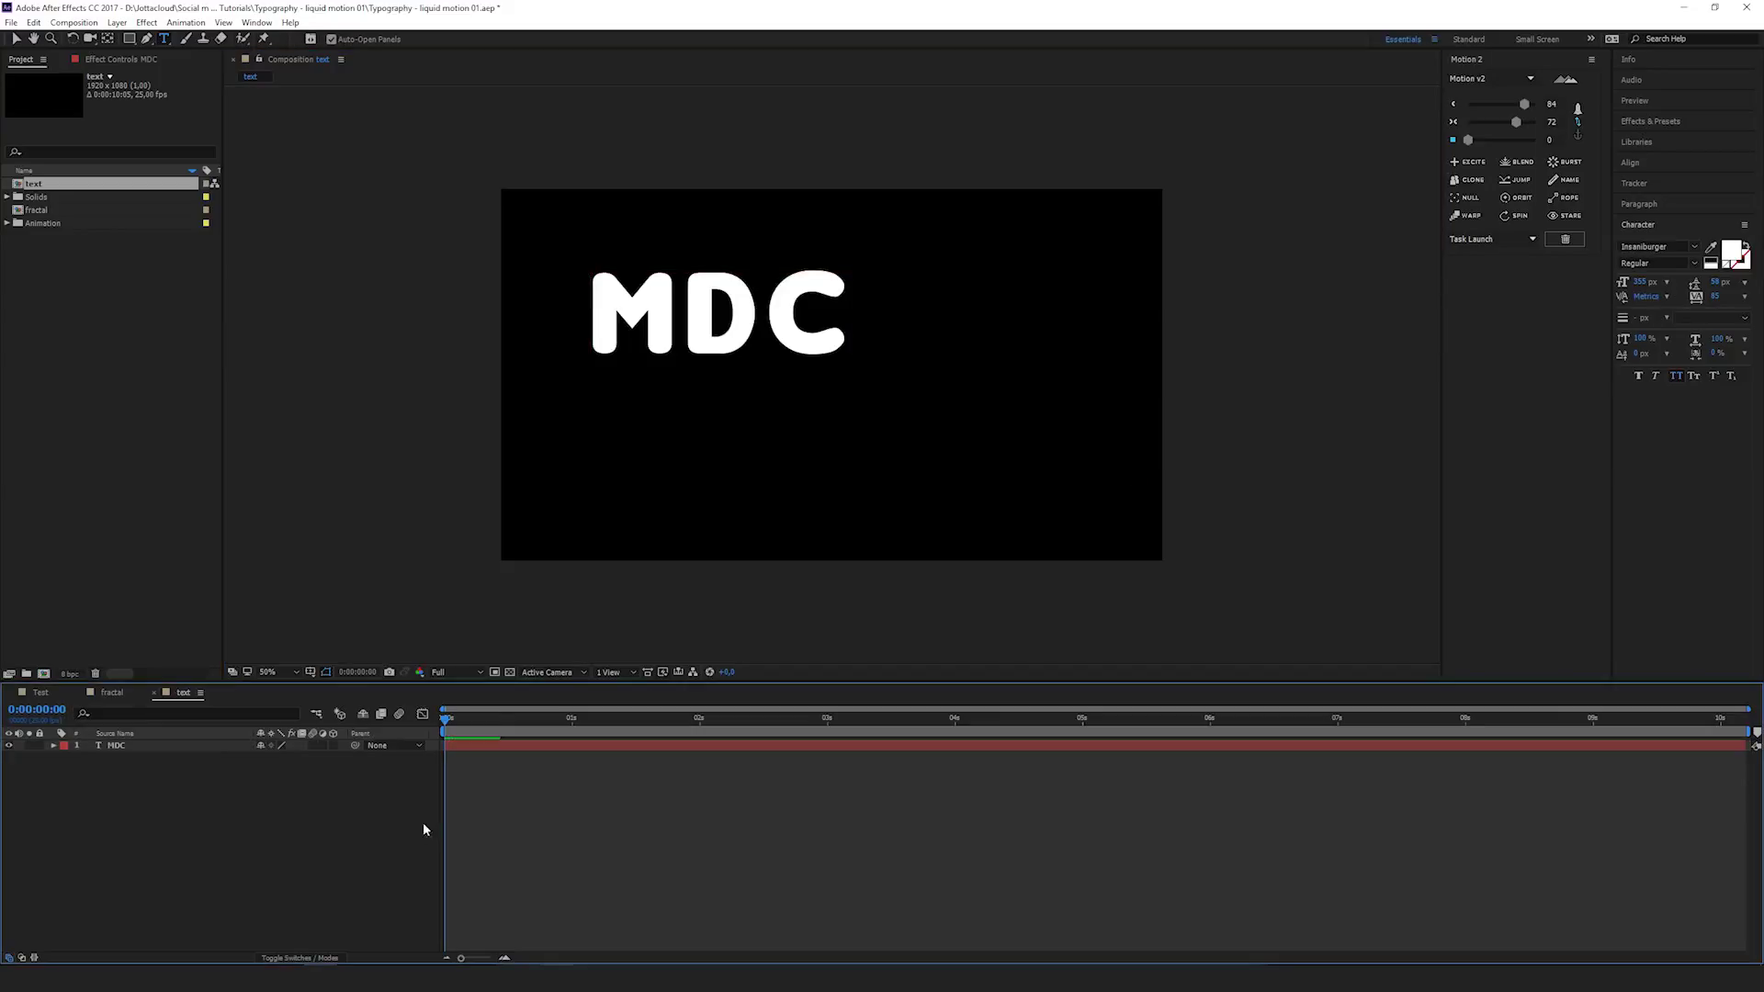
Center the MDC layer's anchor point on its letters with Motion 2
left_click(189, 747)
left_click(1563, 117)
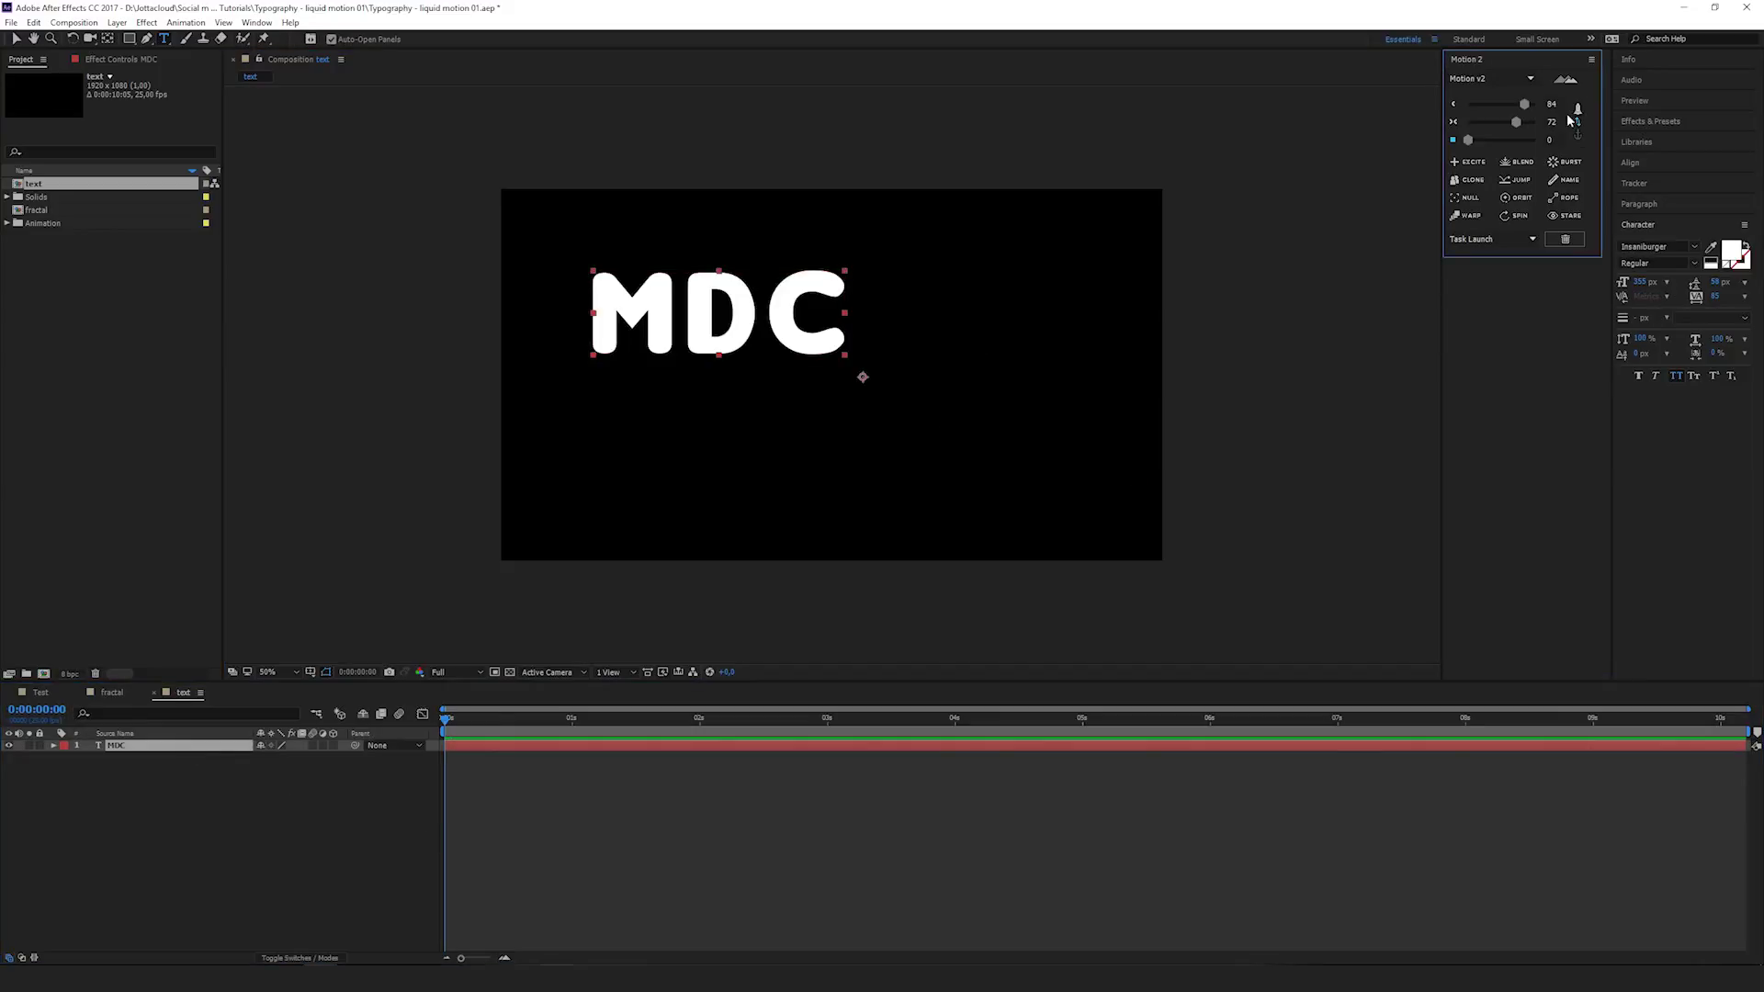
left_click(1578, 122)
left_click(1540, 121)
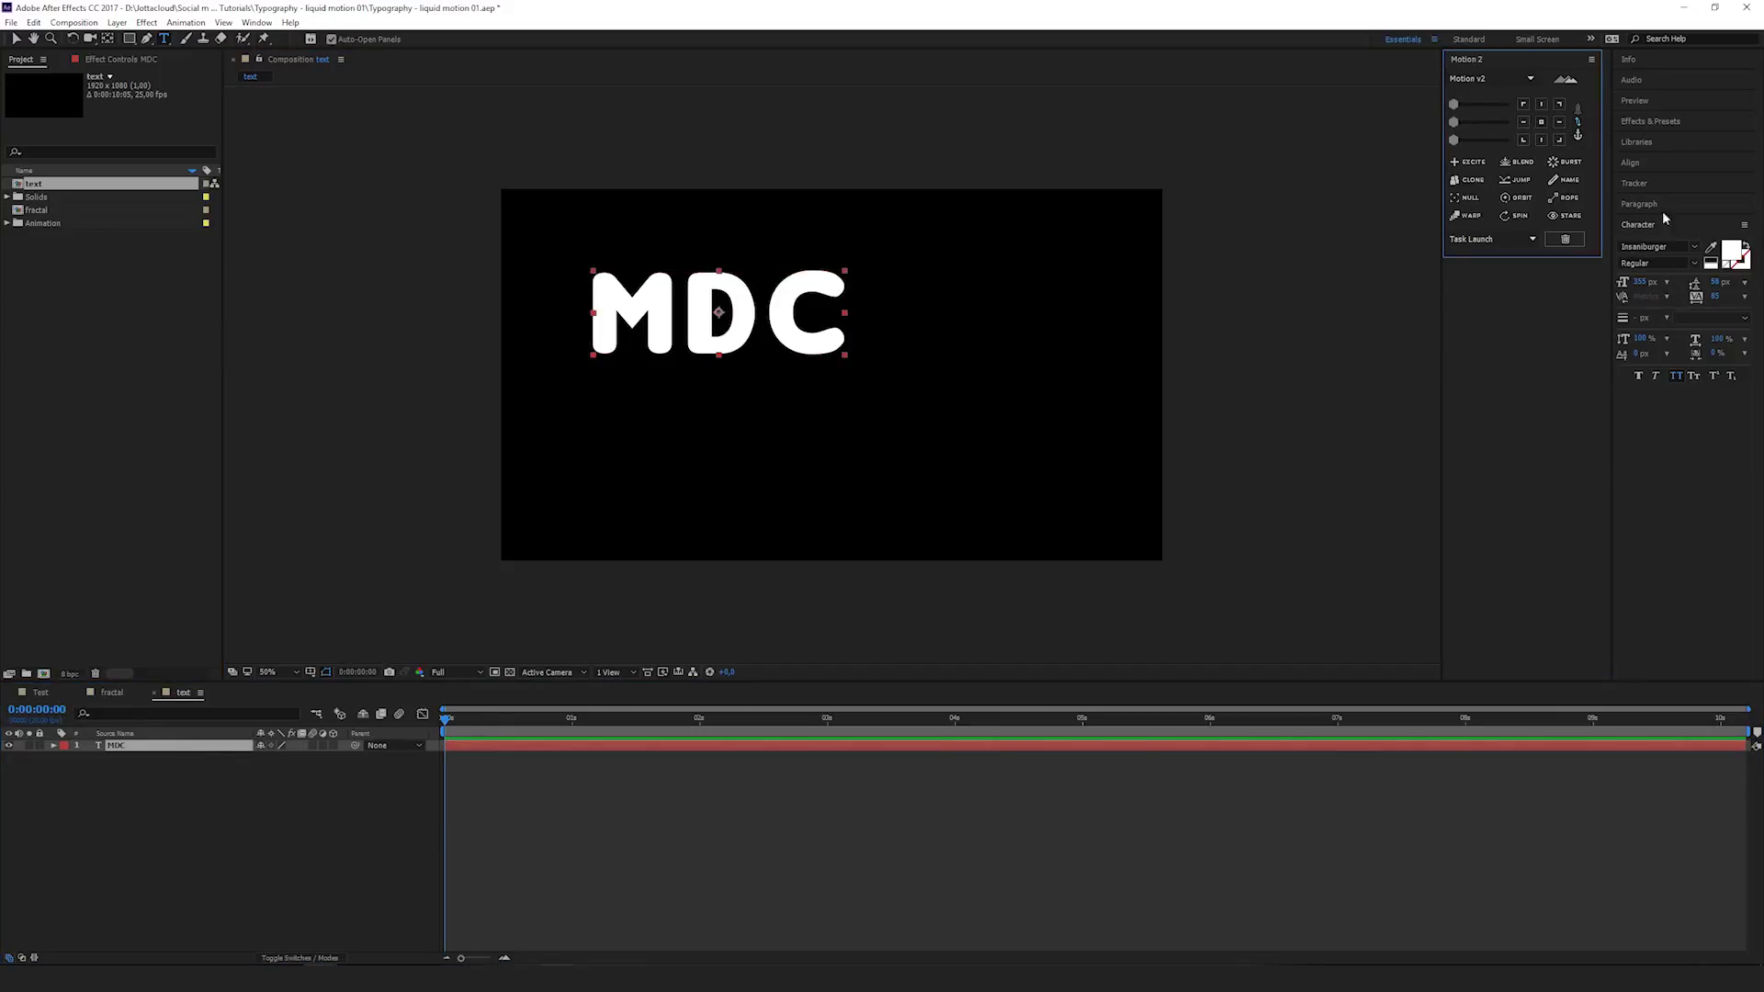
Align the MDC text horizontally and vertically to the center of the composition
left_click(1665, 164)
left_click(1650, 197)
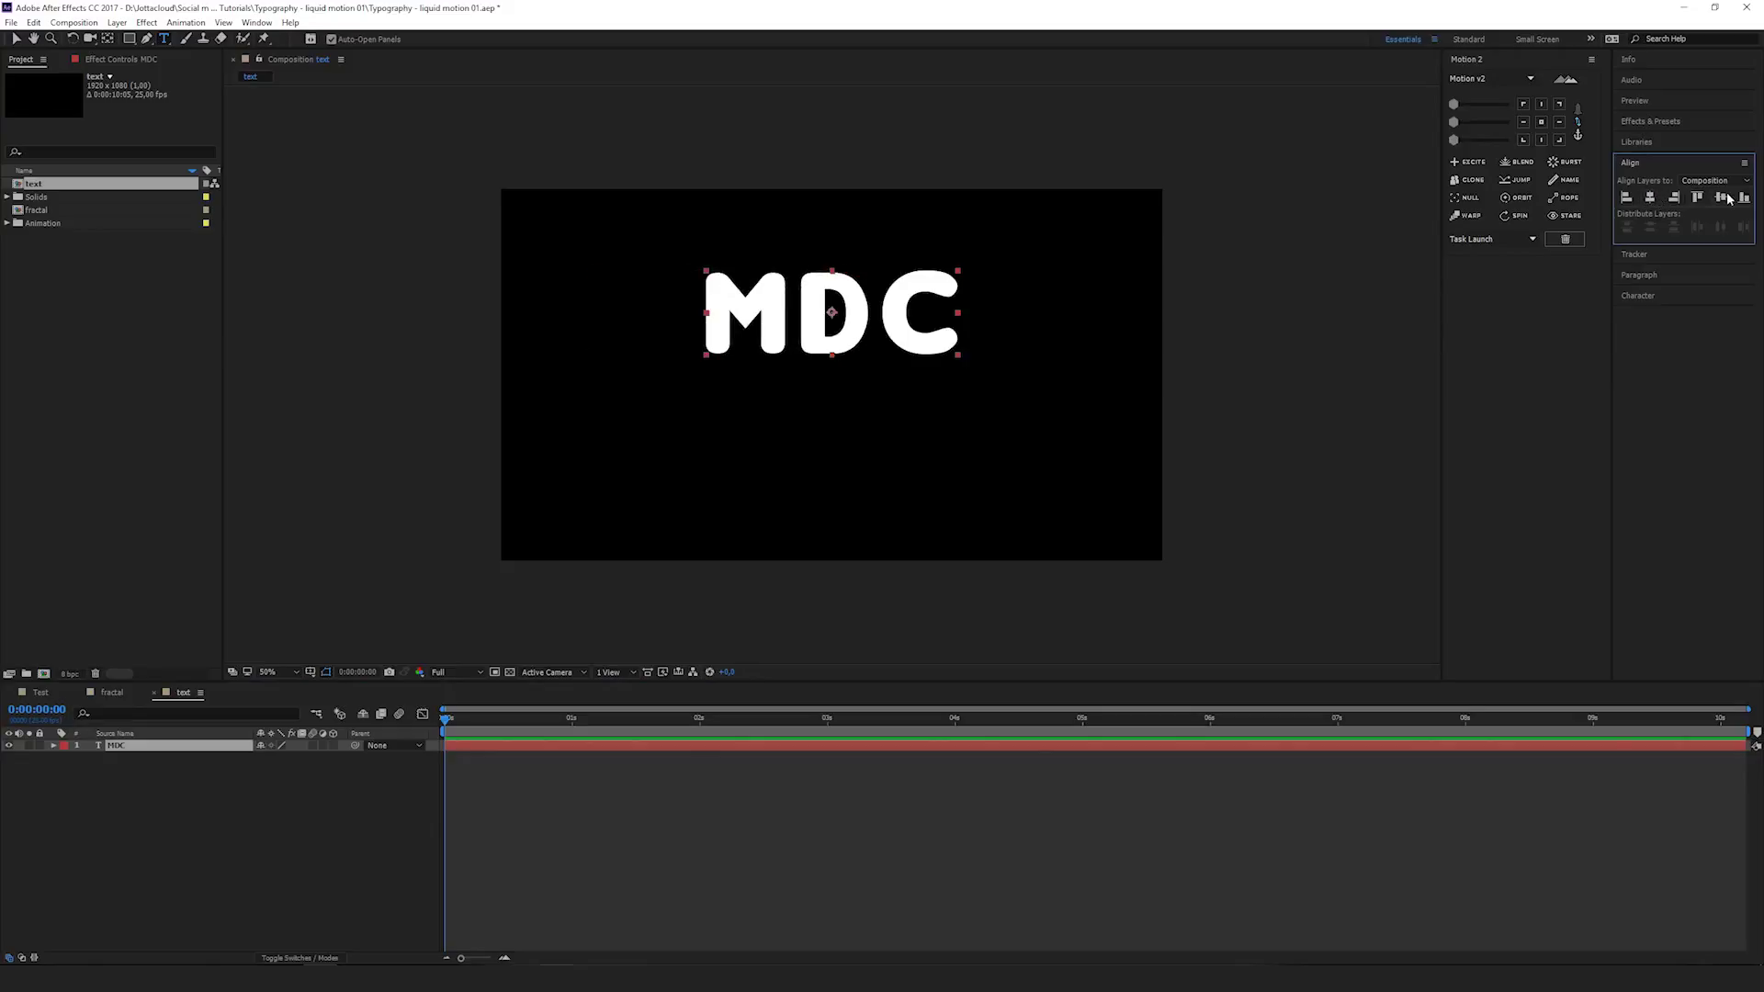
left_click(1720, 197)
left_click(913, 779)
Scale the MDC text up proportionally around its center so it spans over half the frame width
key("v")
left_click(875, 384)
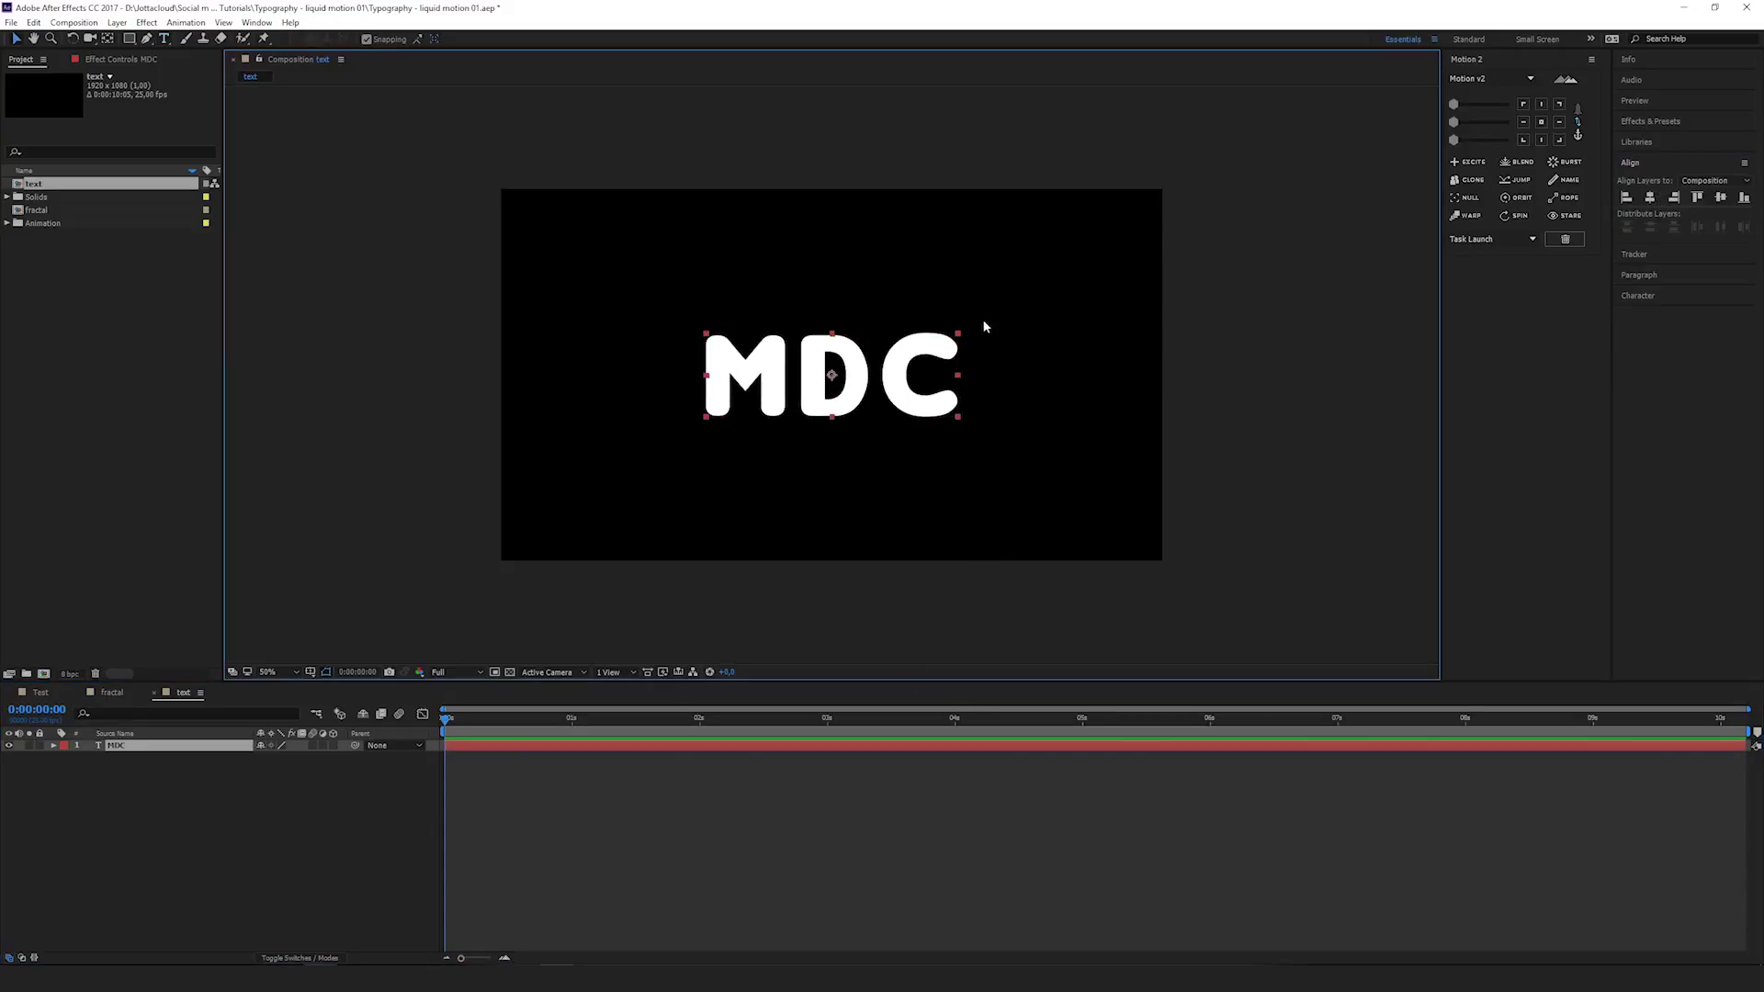
left_click_drag(955, 342, 1071, 311)
left_click(770, 781)
left_click(183, 747)
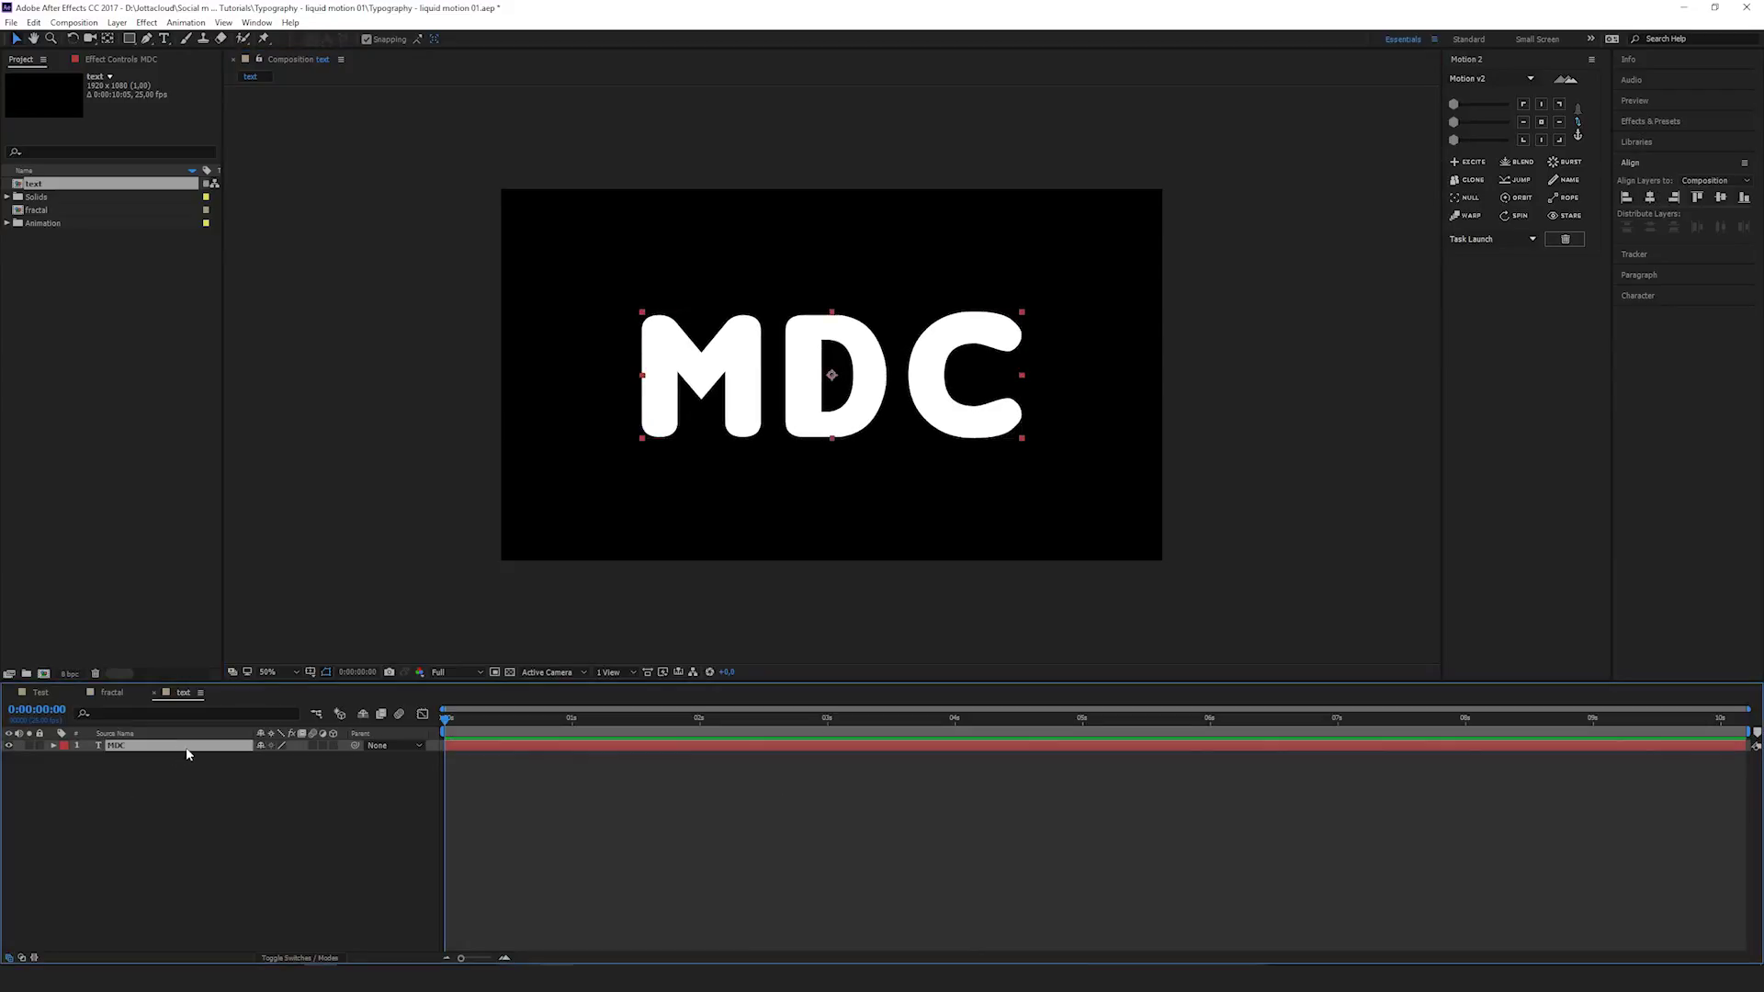
right_click(197, 751)
left_click(139, 792)
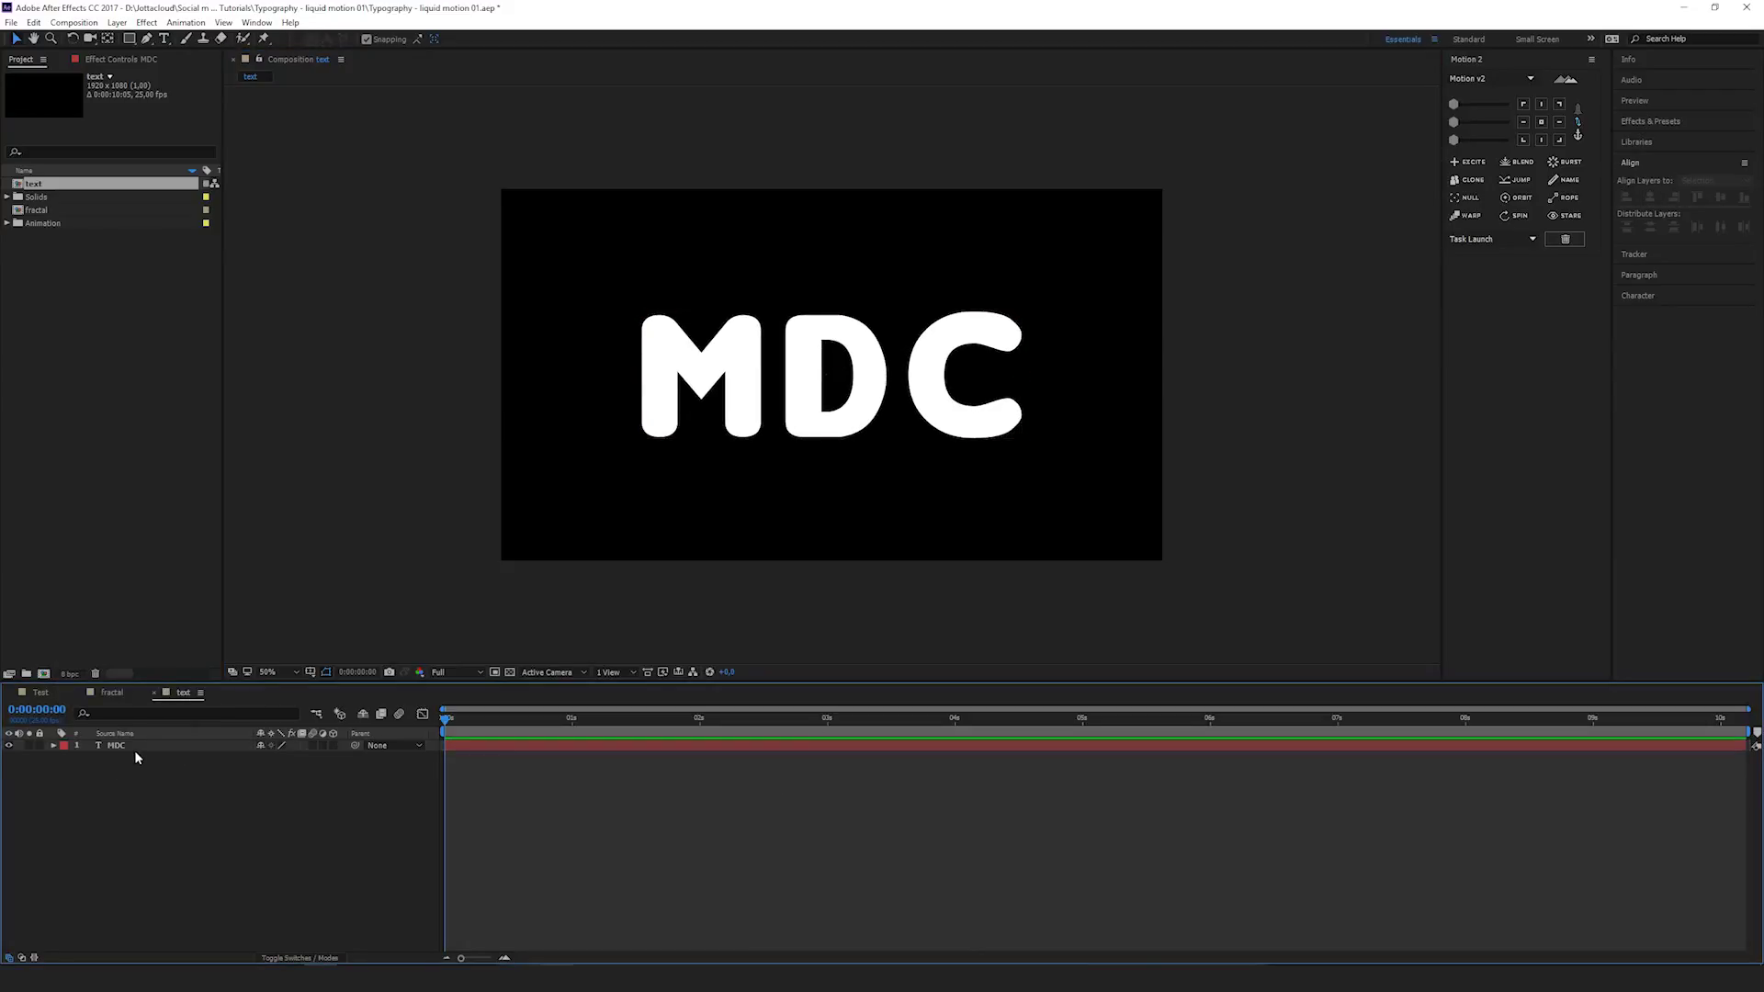
left_click(135, 749)
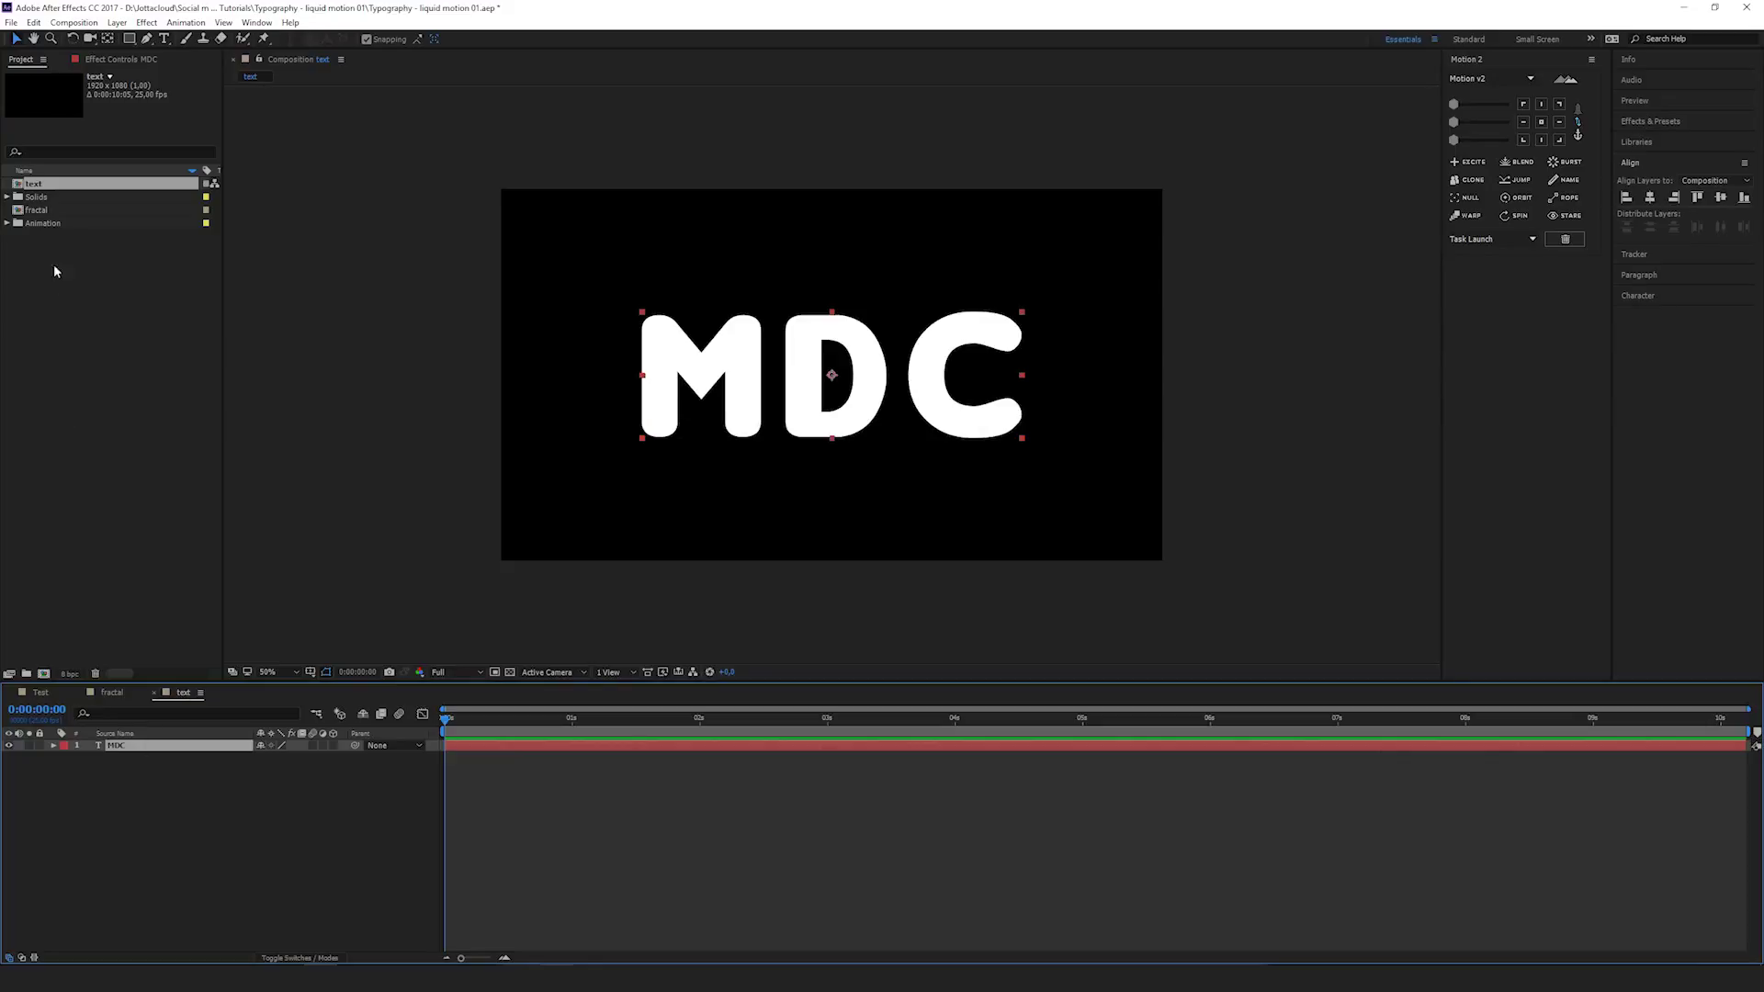
Create a new composition from the fractal composition and place the text composition beneath the fractal layer
left_click(59, 214)
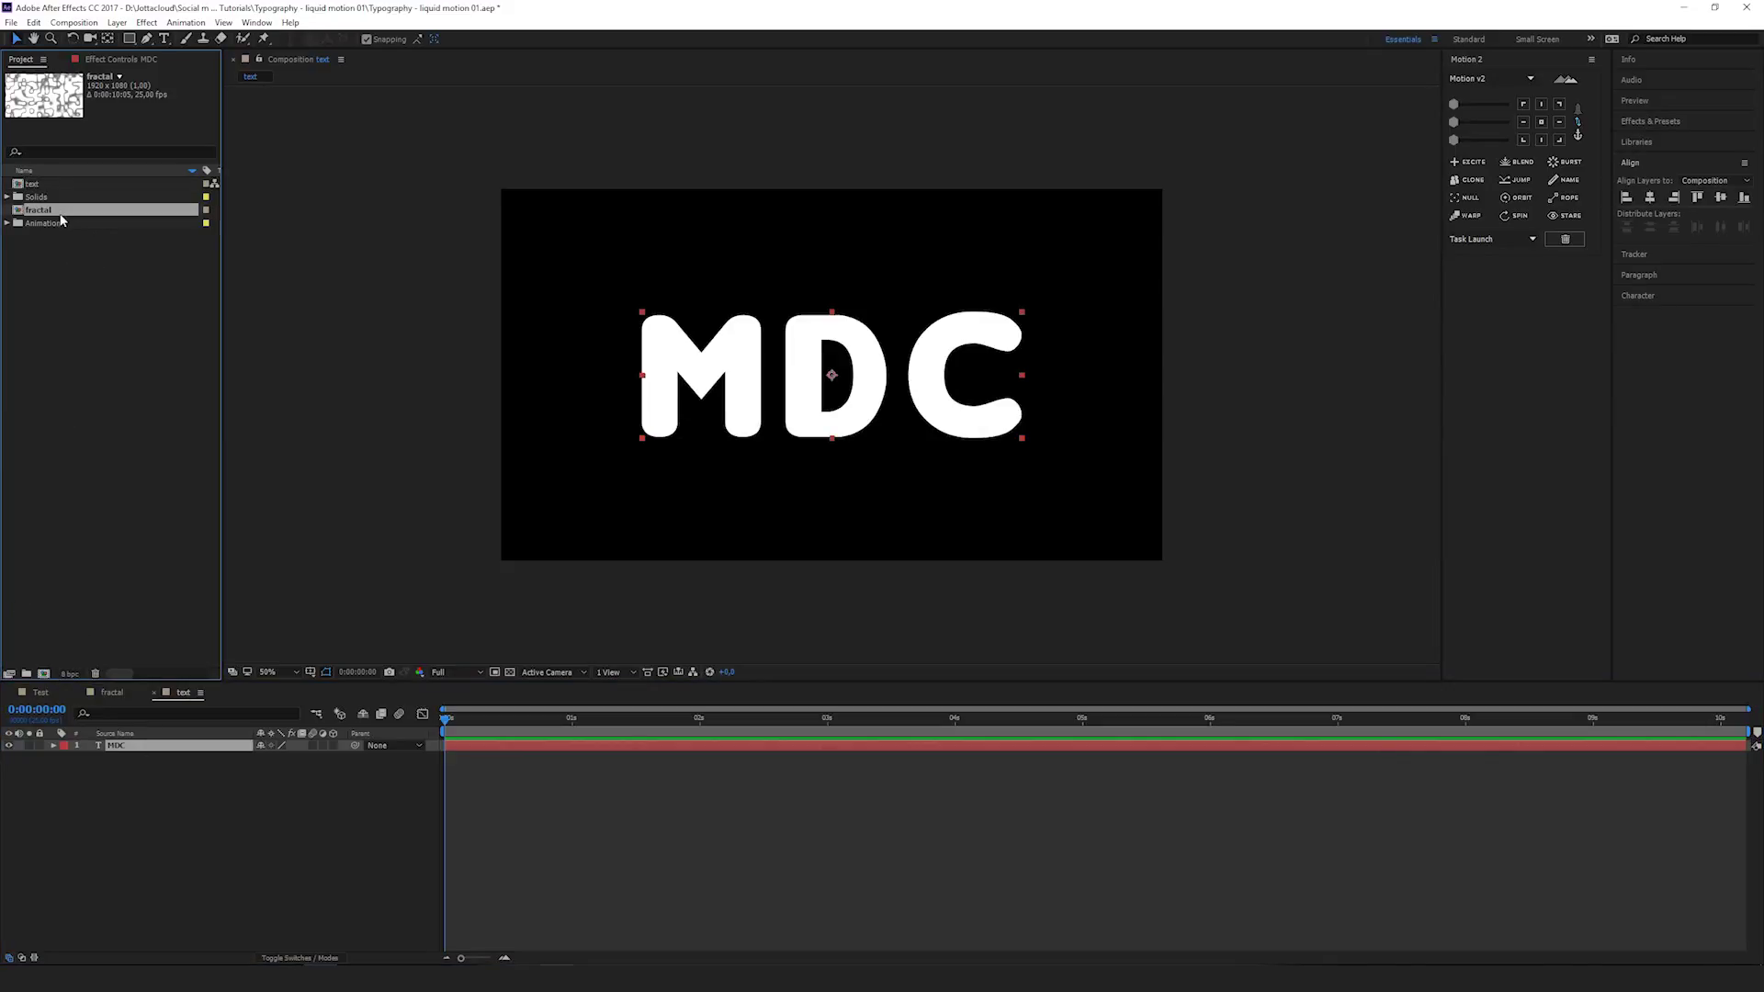
left_click_drag(62, 220, 43, 673)
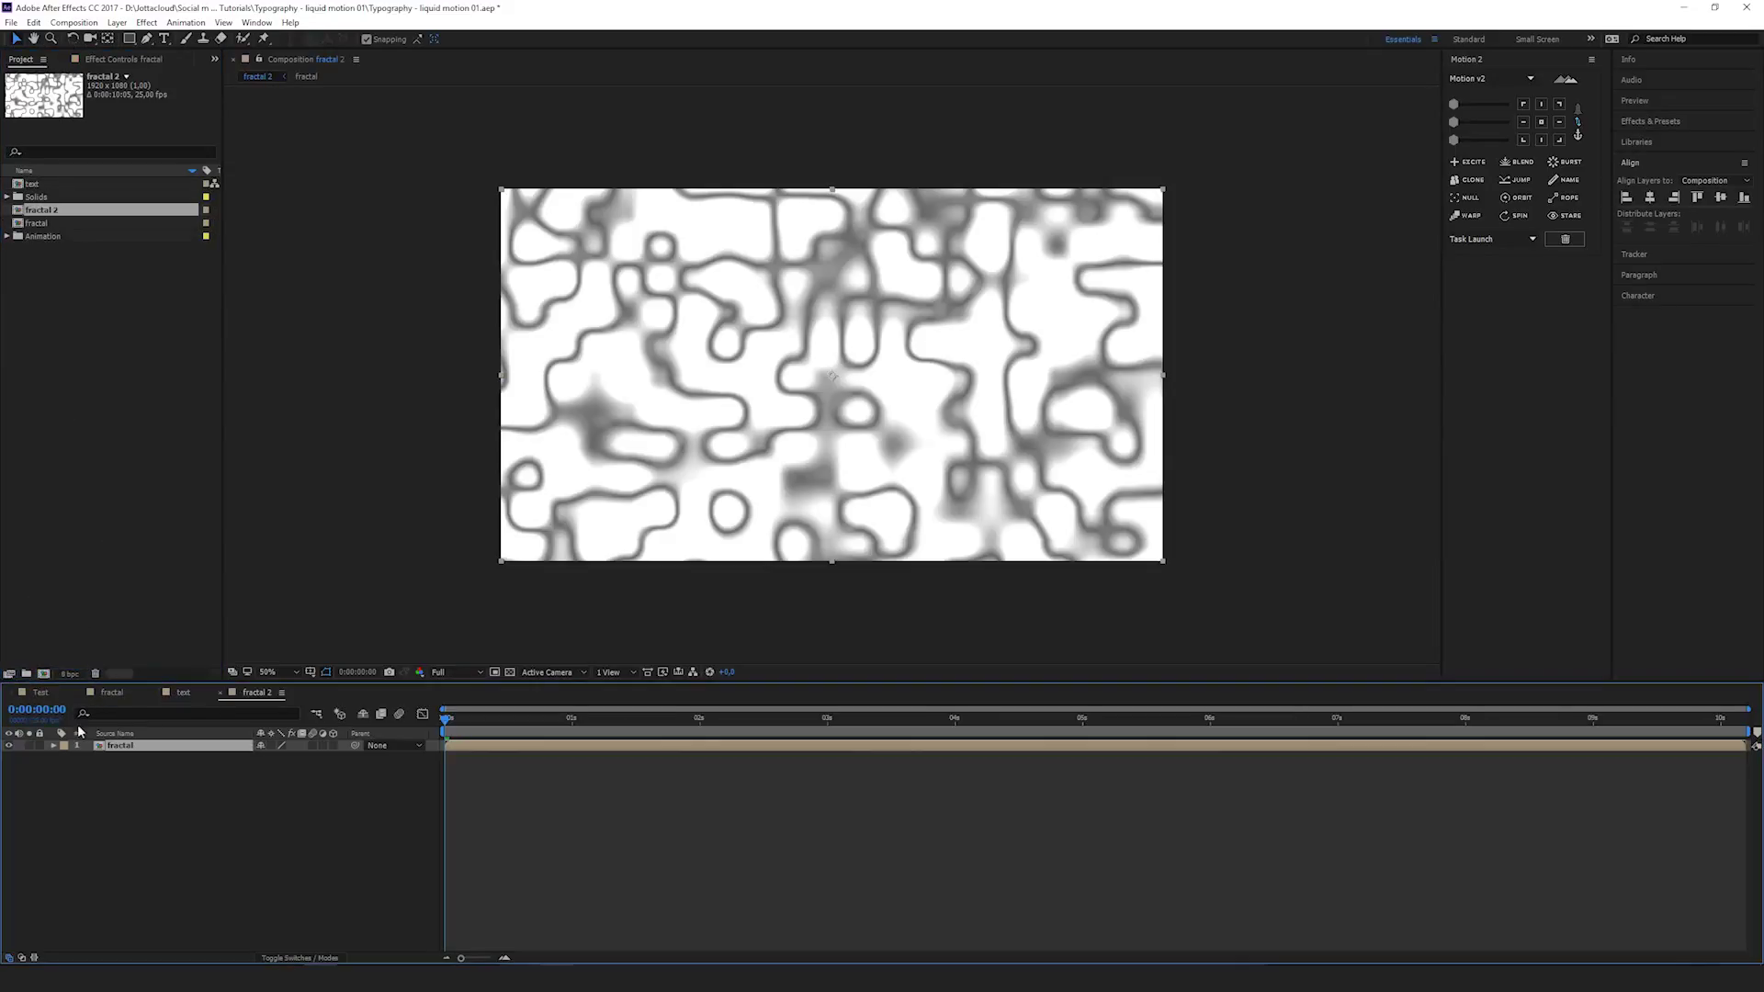
left_click(90, 788)
left_click_drag(55, 185, 116, 768)
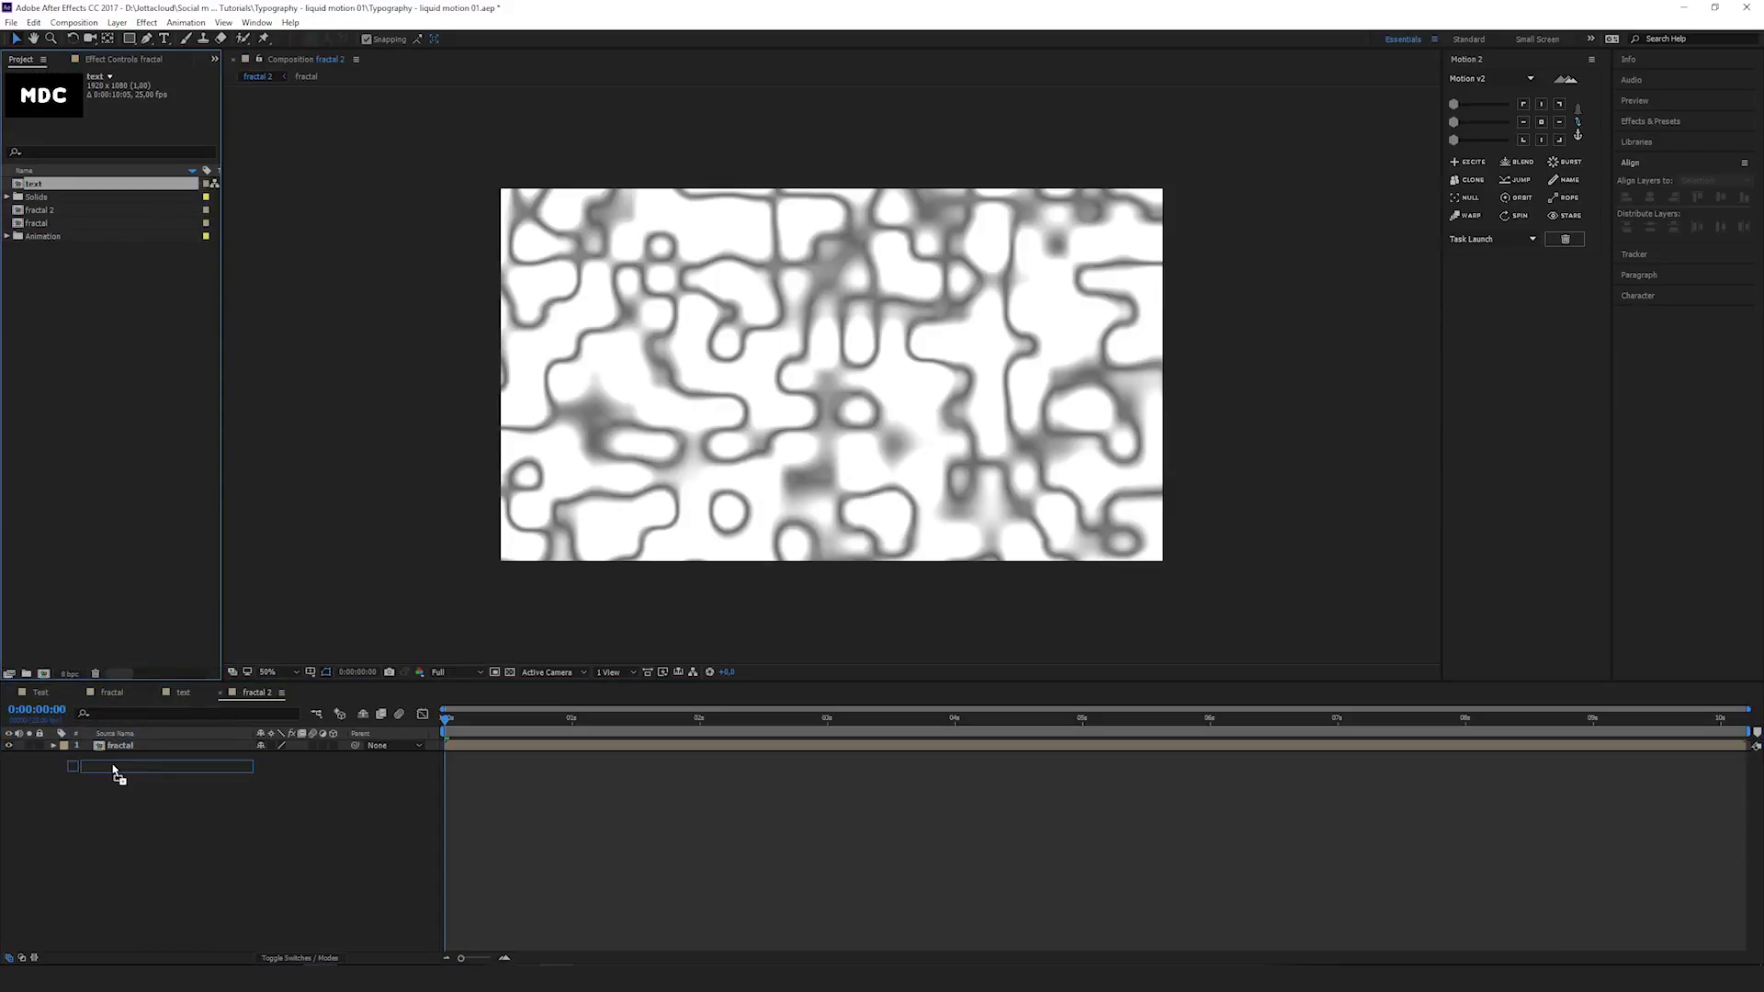
Set the text layer's track matte to Luma Matte using the fractal layer and preview the animation
left_click(322, 957)
left_click(343, 757)
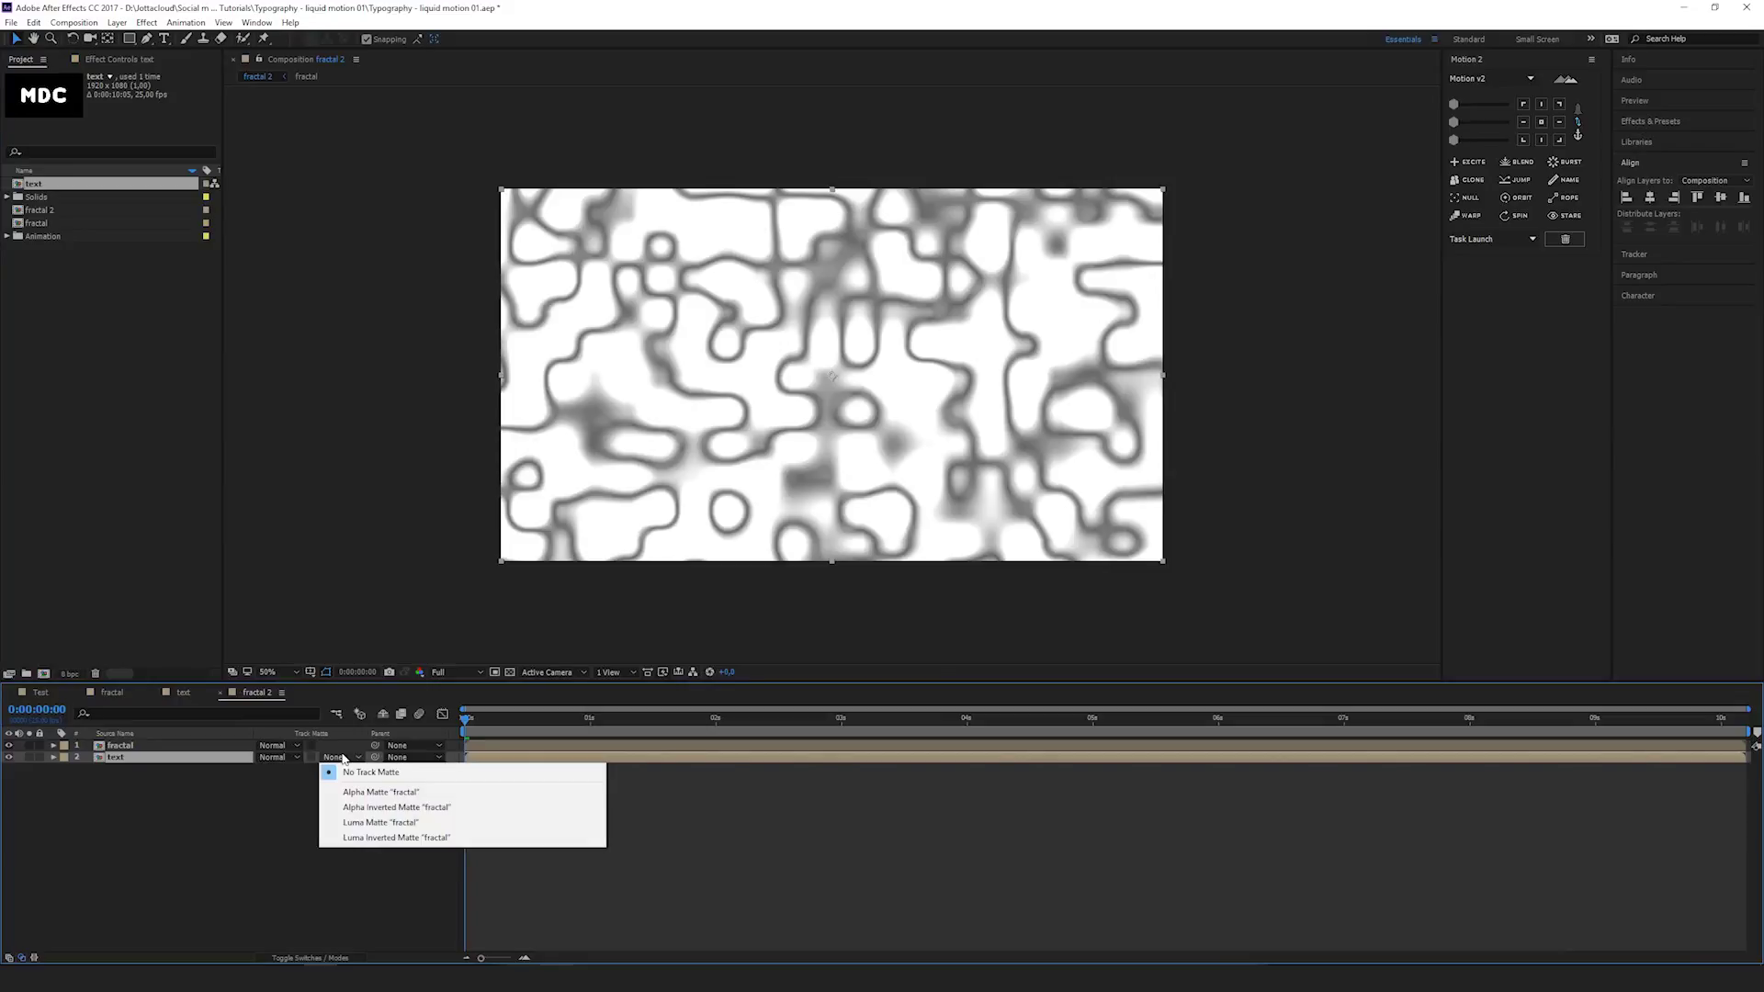
left_click(371, 838)
left_click(335, 763)
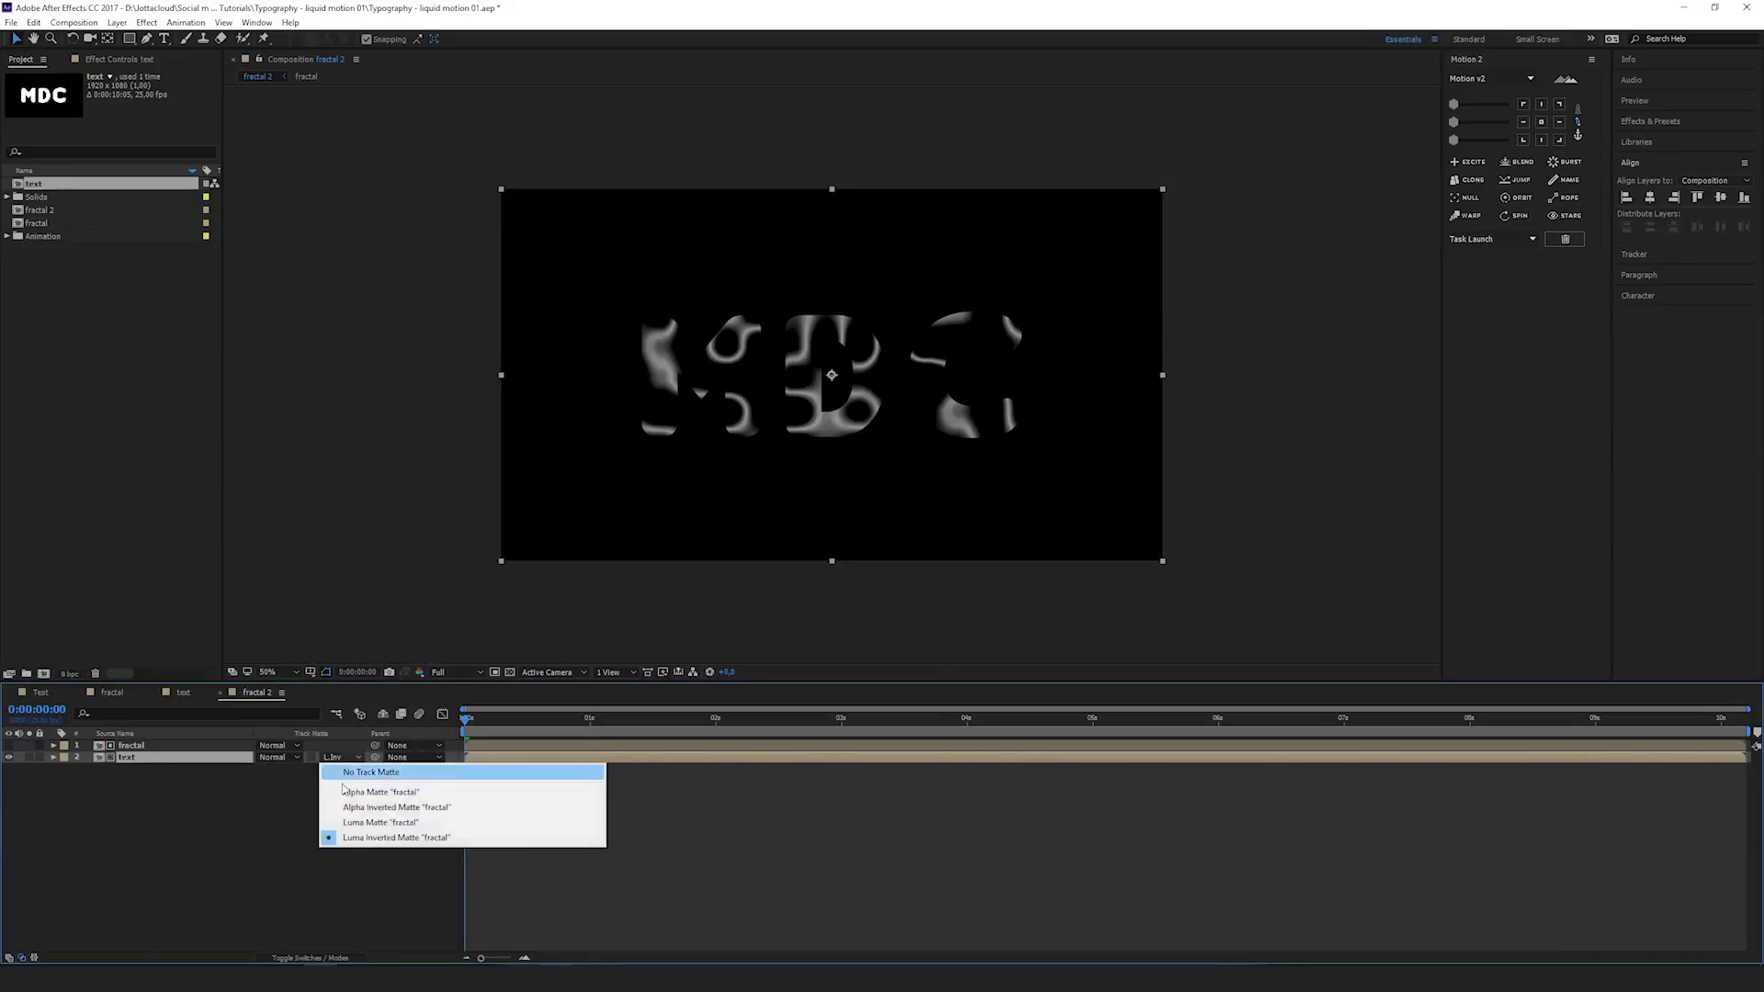
left_click(362, 821)
left_click(744, 867)
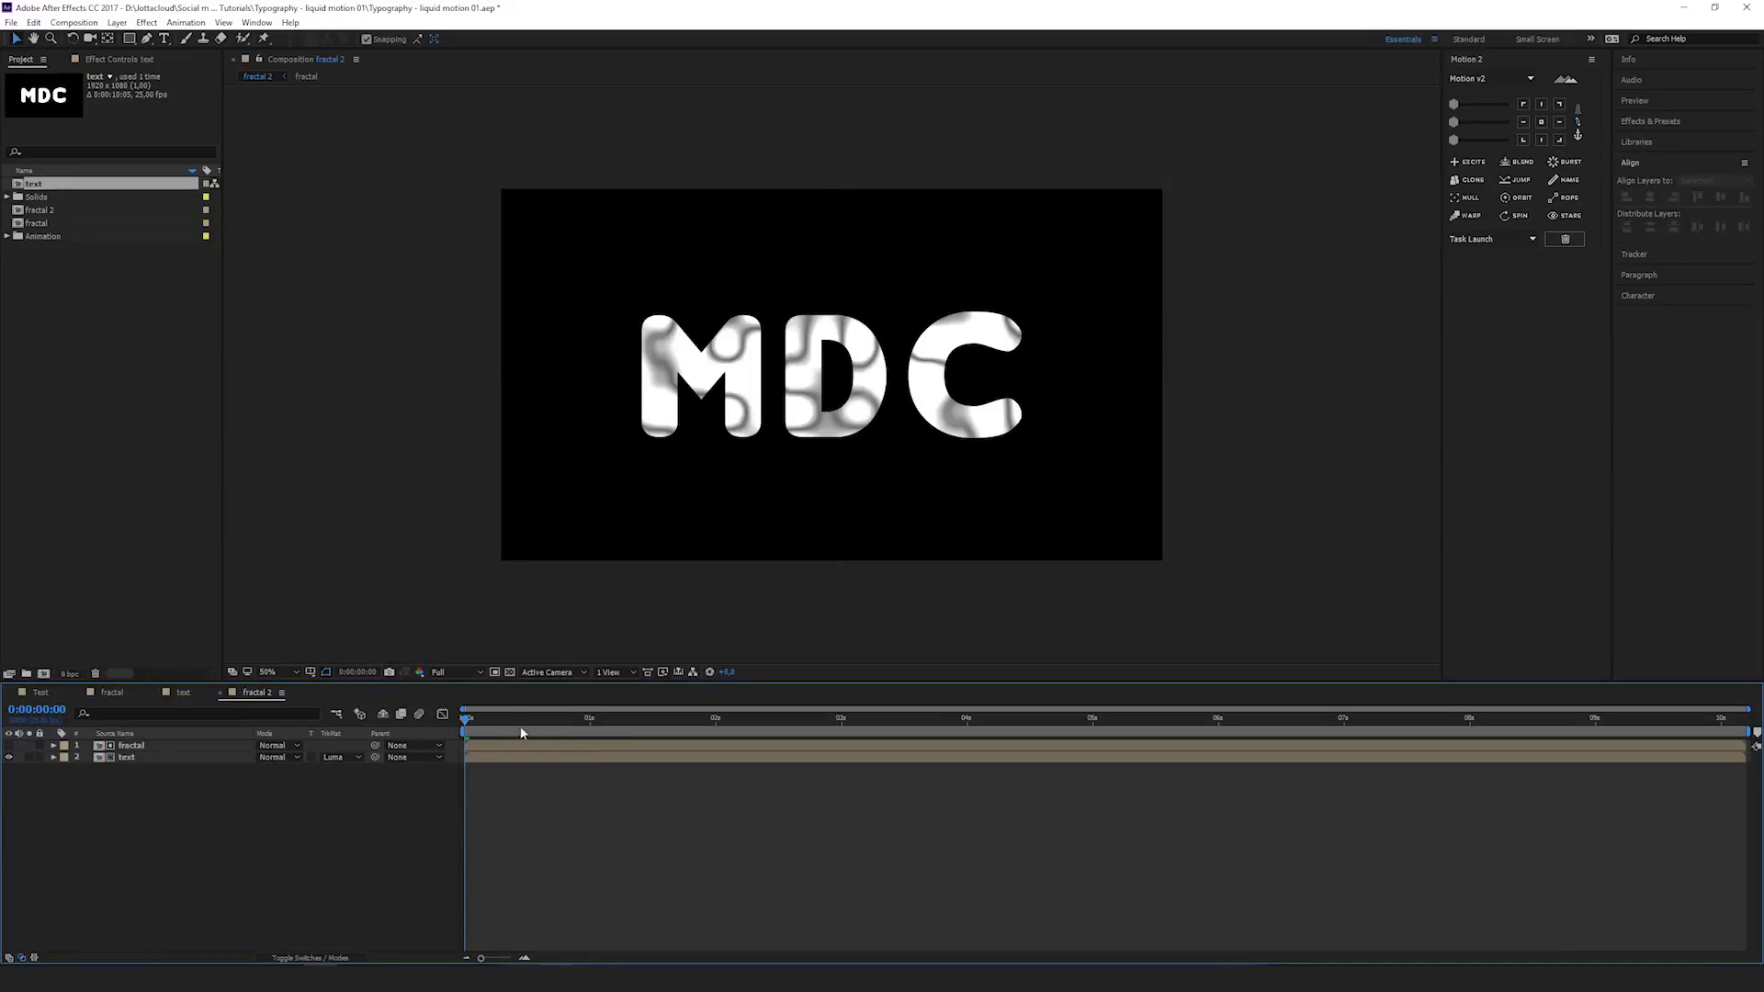
key("space")
key("space")
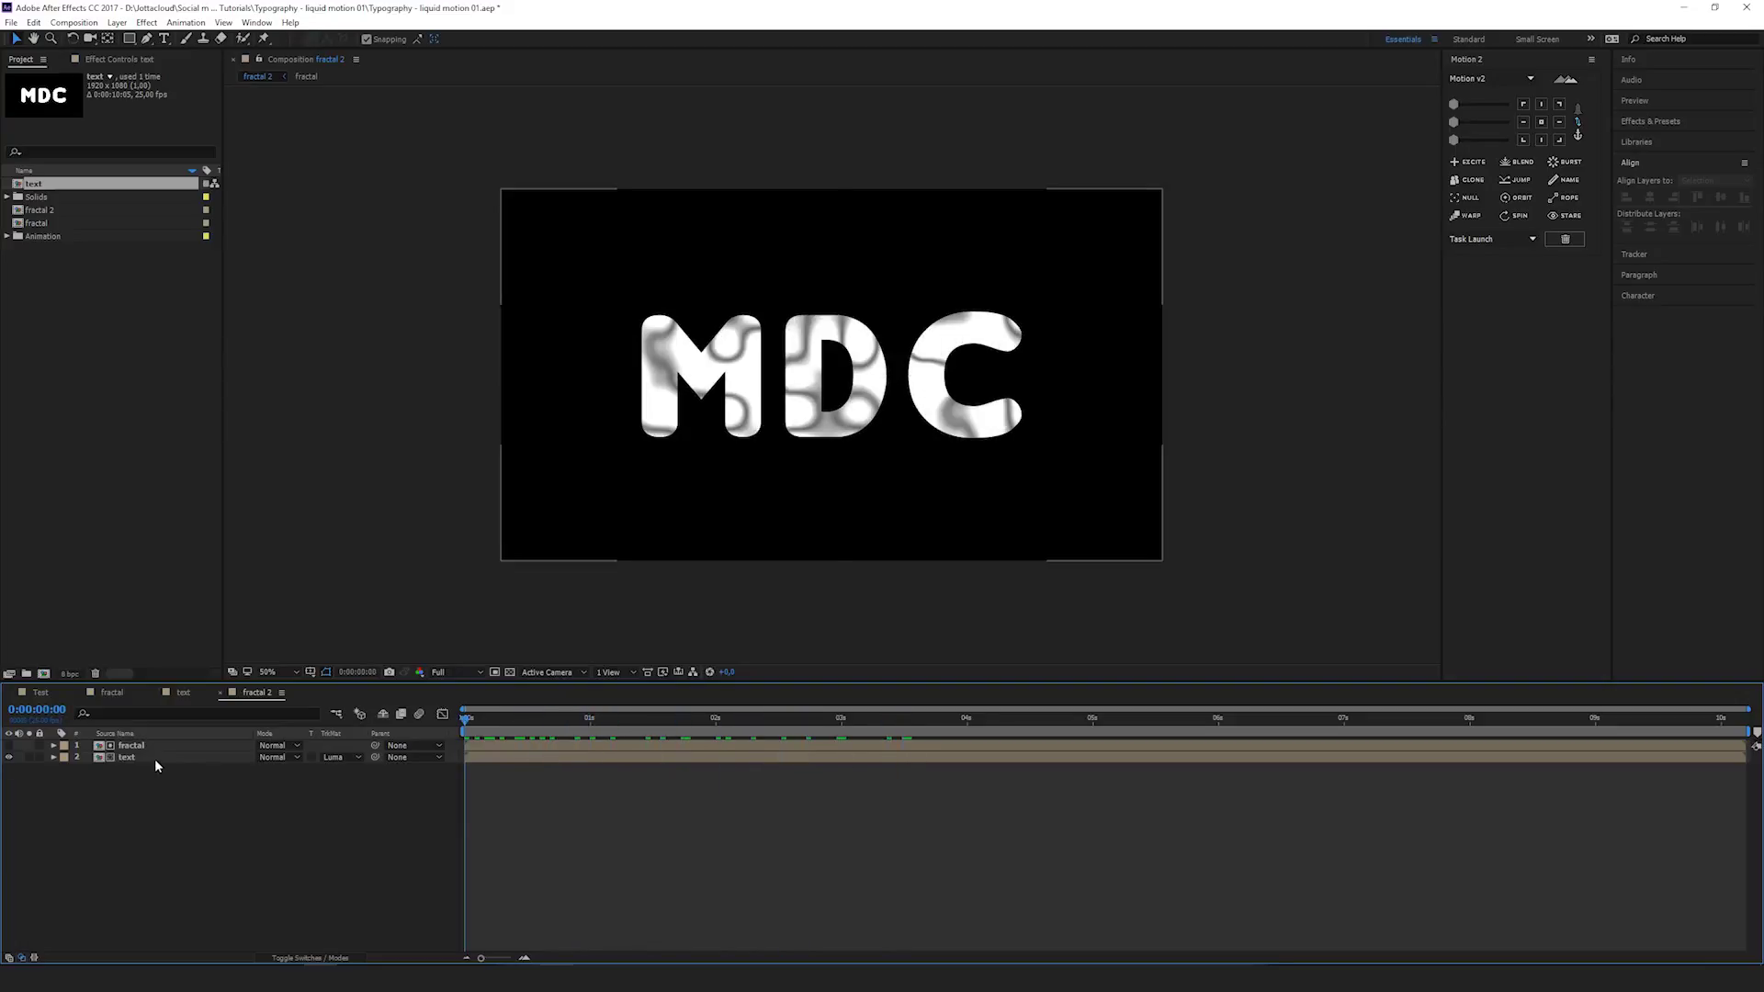
Apply Fast Blur to the text layer with a blurriness of 20 and preview the animation
left_click(154, 758)
key("ctrl+space")
type("fast")
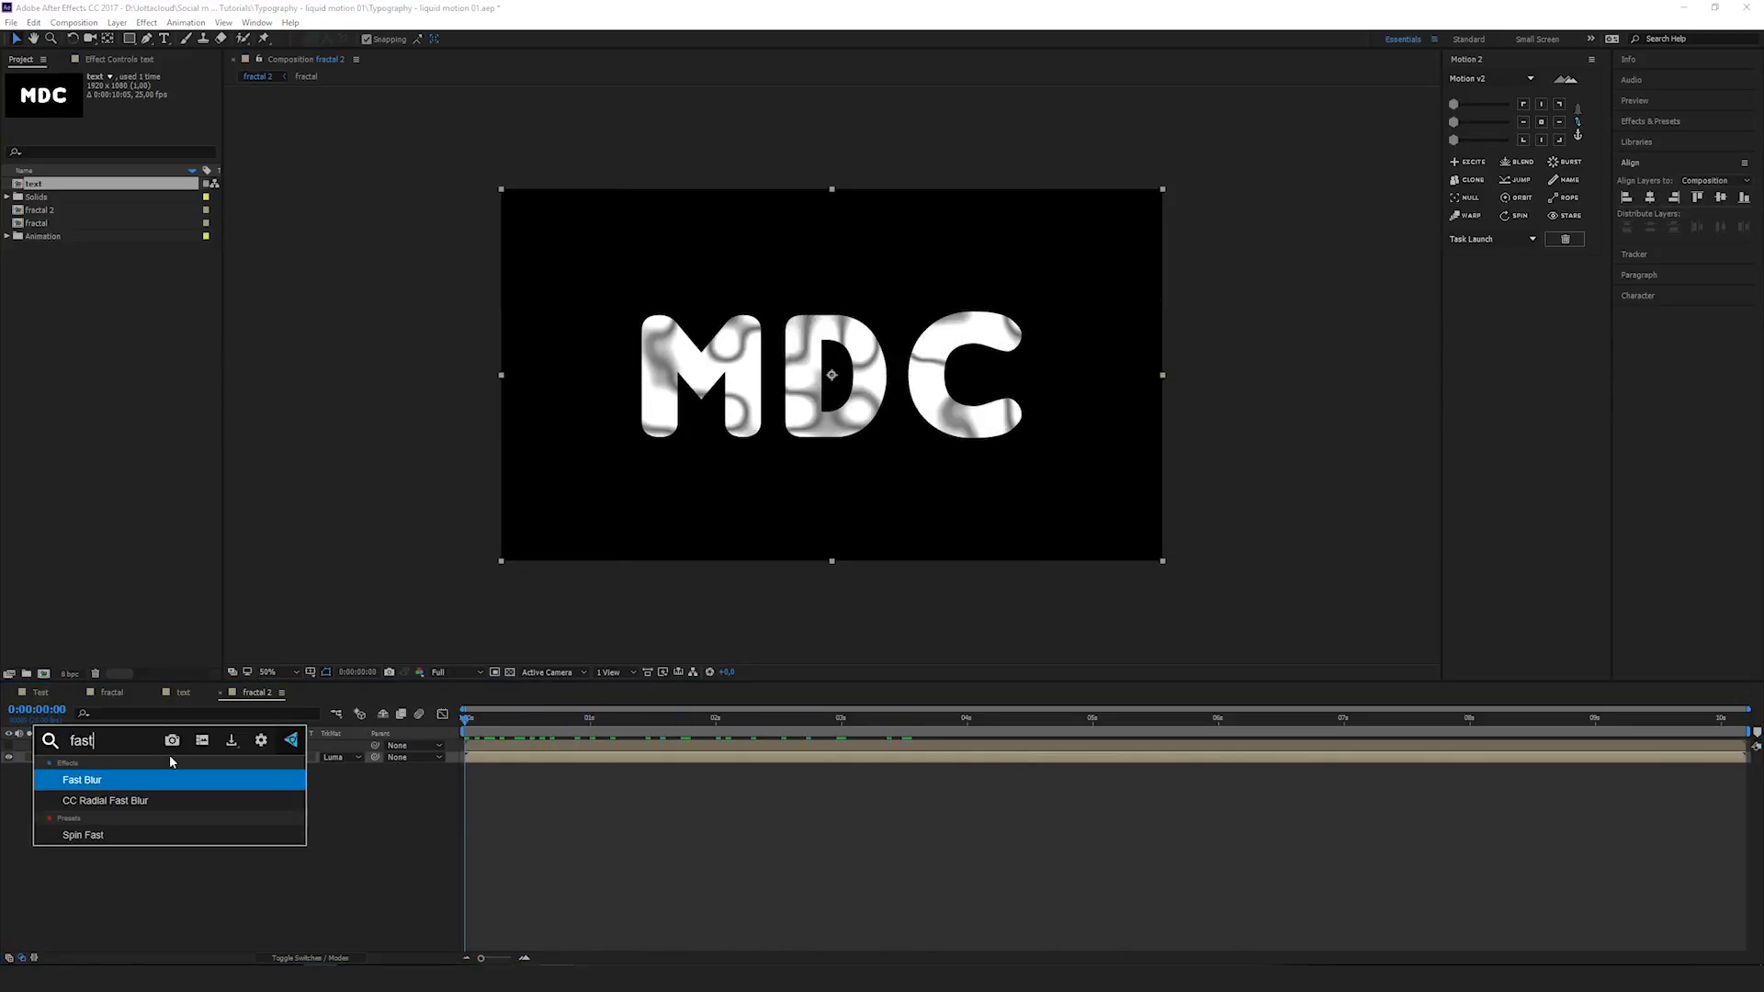
key("Return")
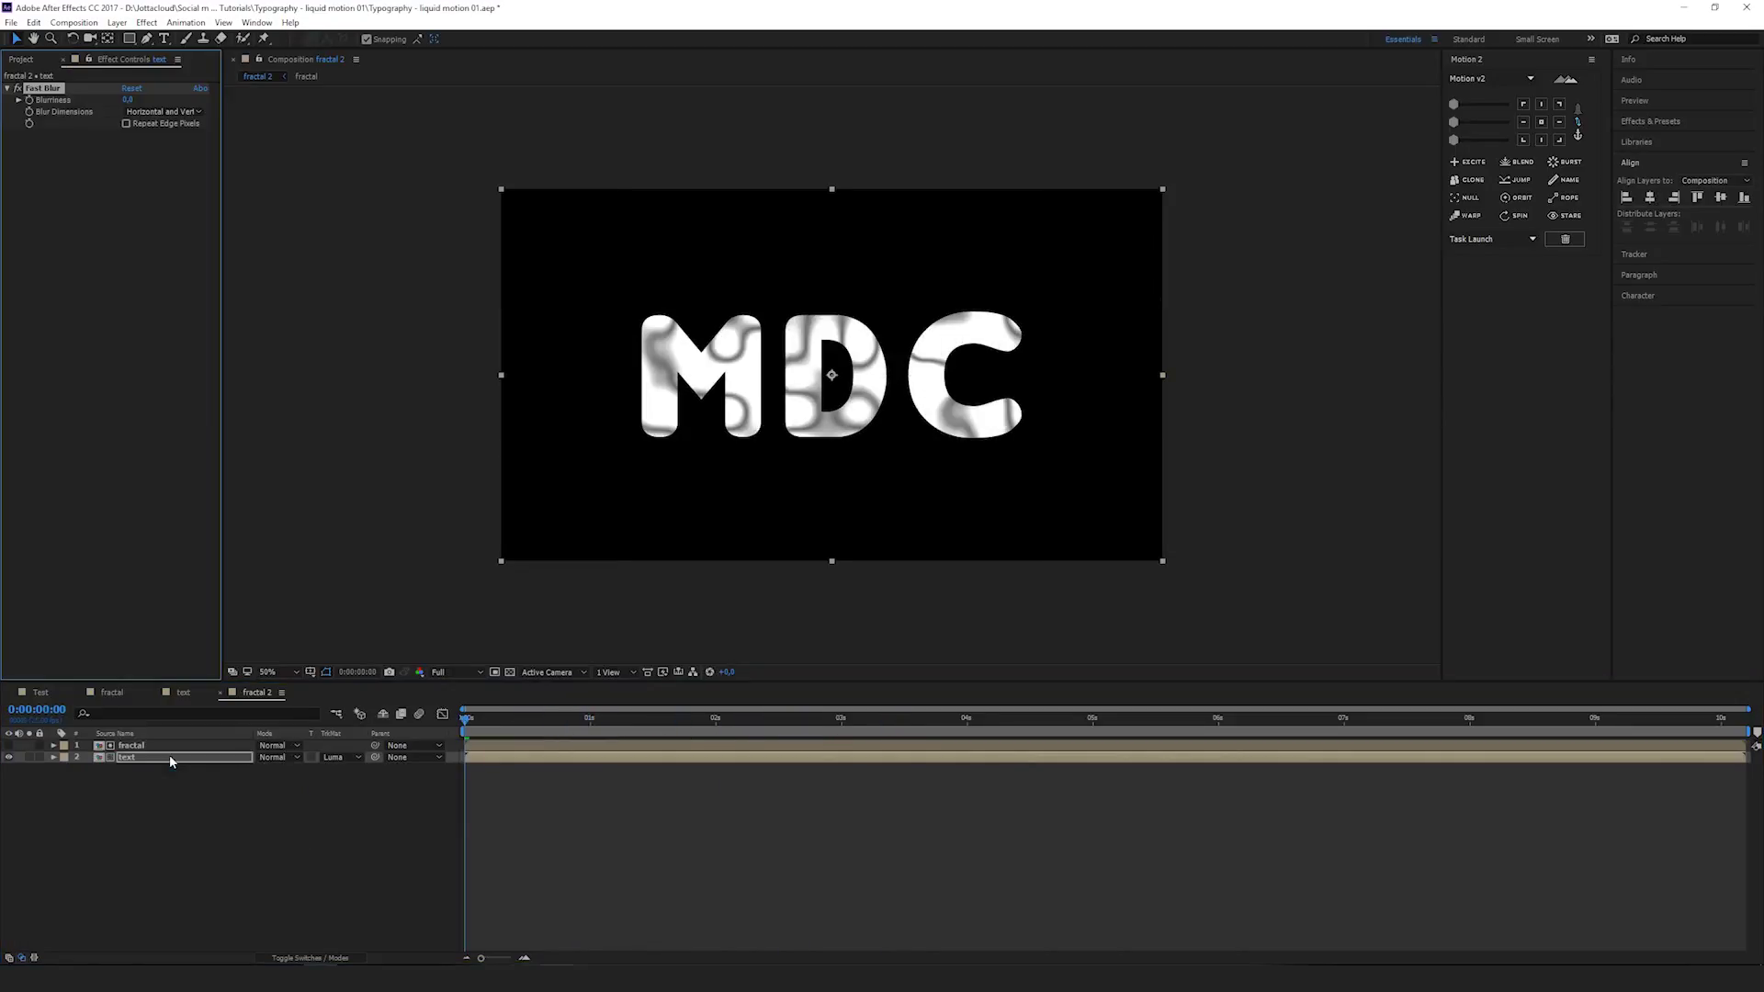
left_click(127, 100)
type("20")
key("Return")
left_click(245, 793)
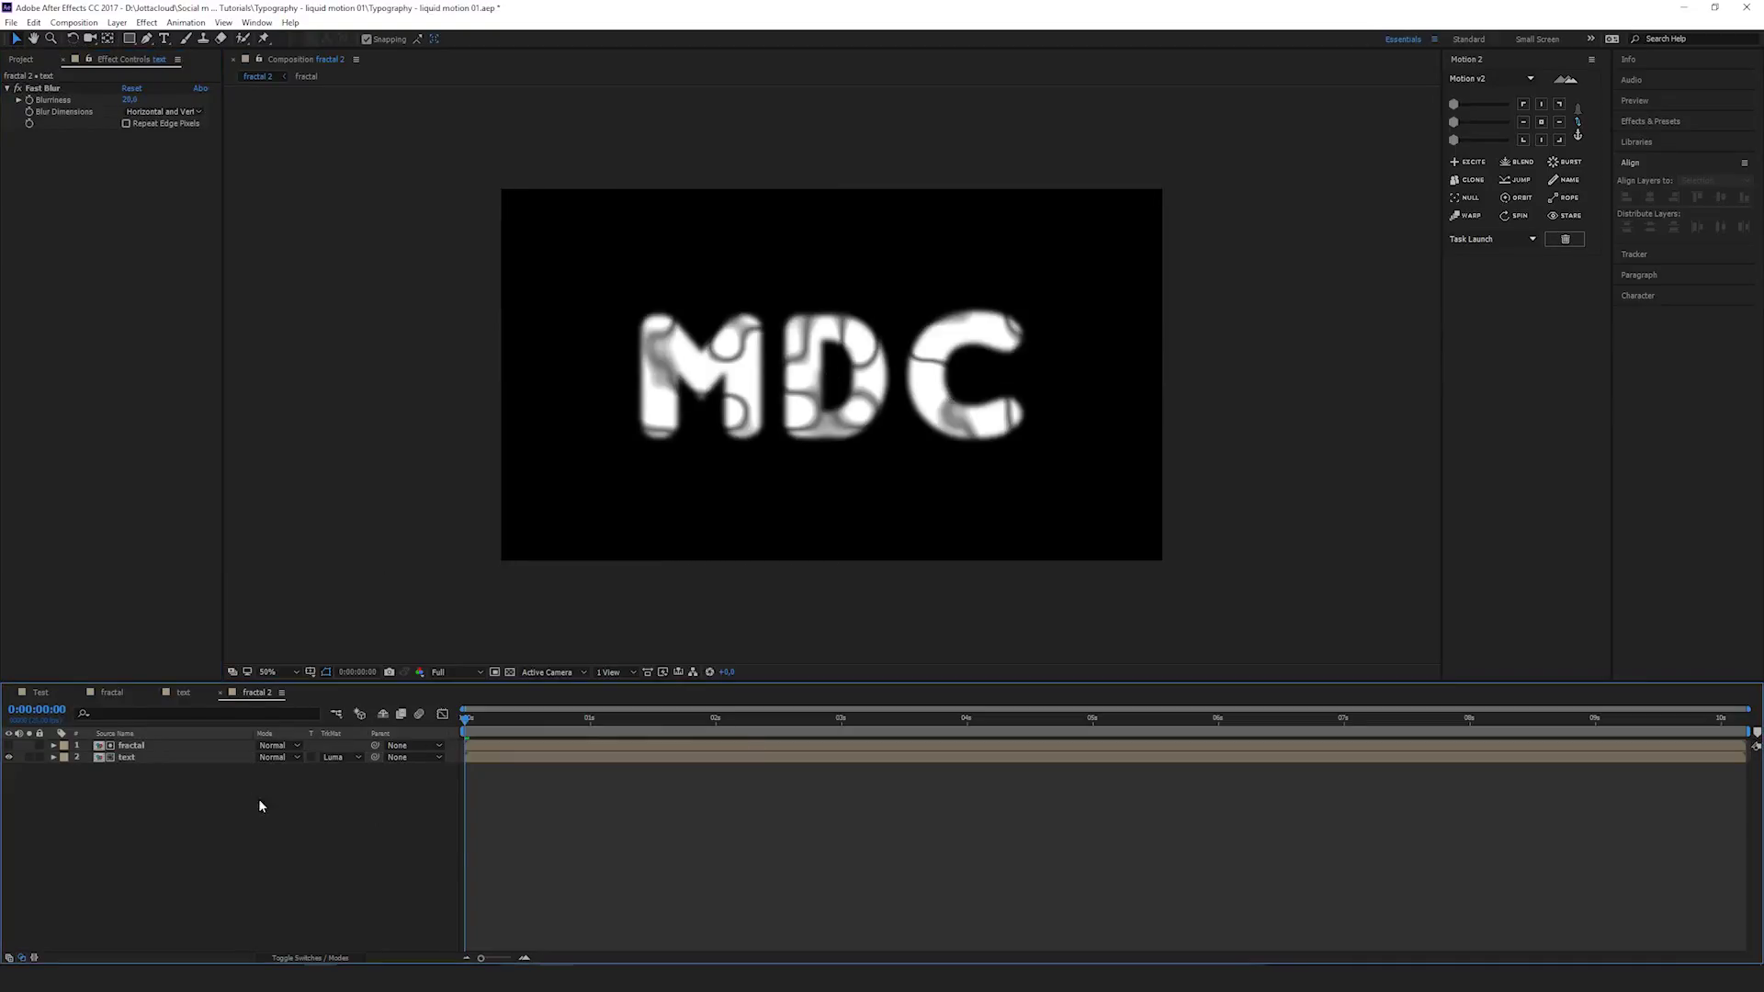
key("space")
key("space")
Create a new composition from the fractal 2 composition
left_click(20, 59)
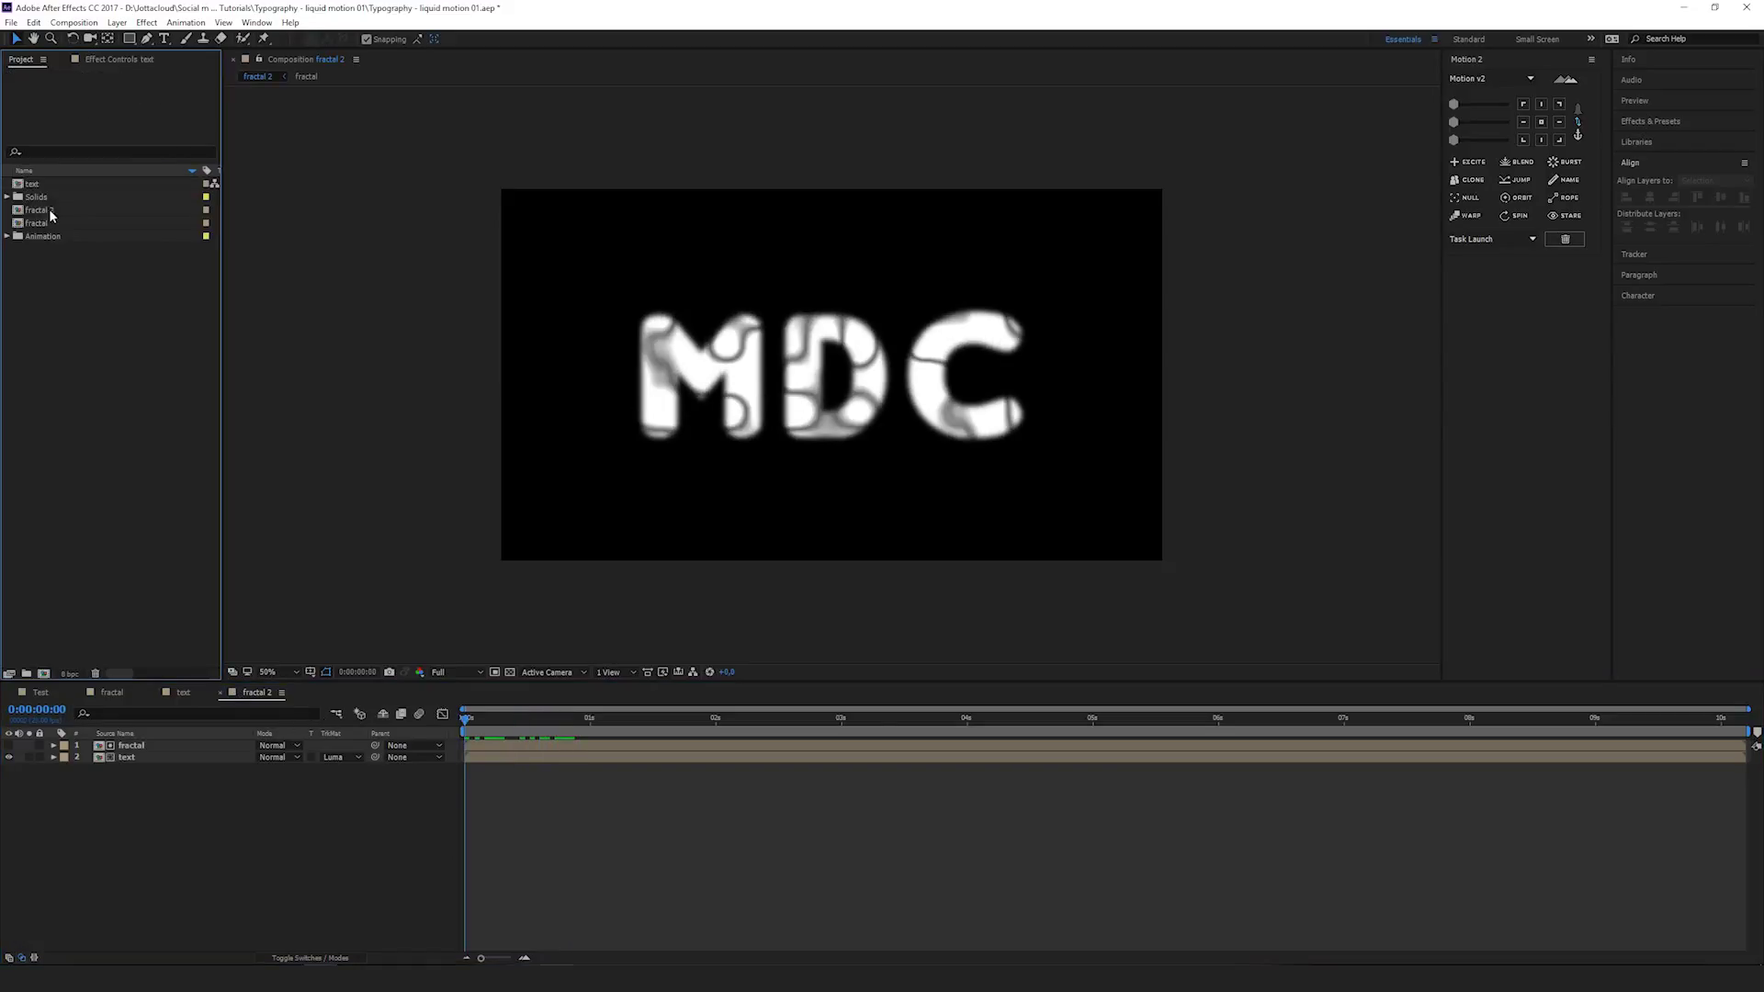
left_click_drag(50, 215, 43, 673)
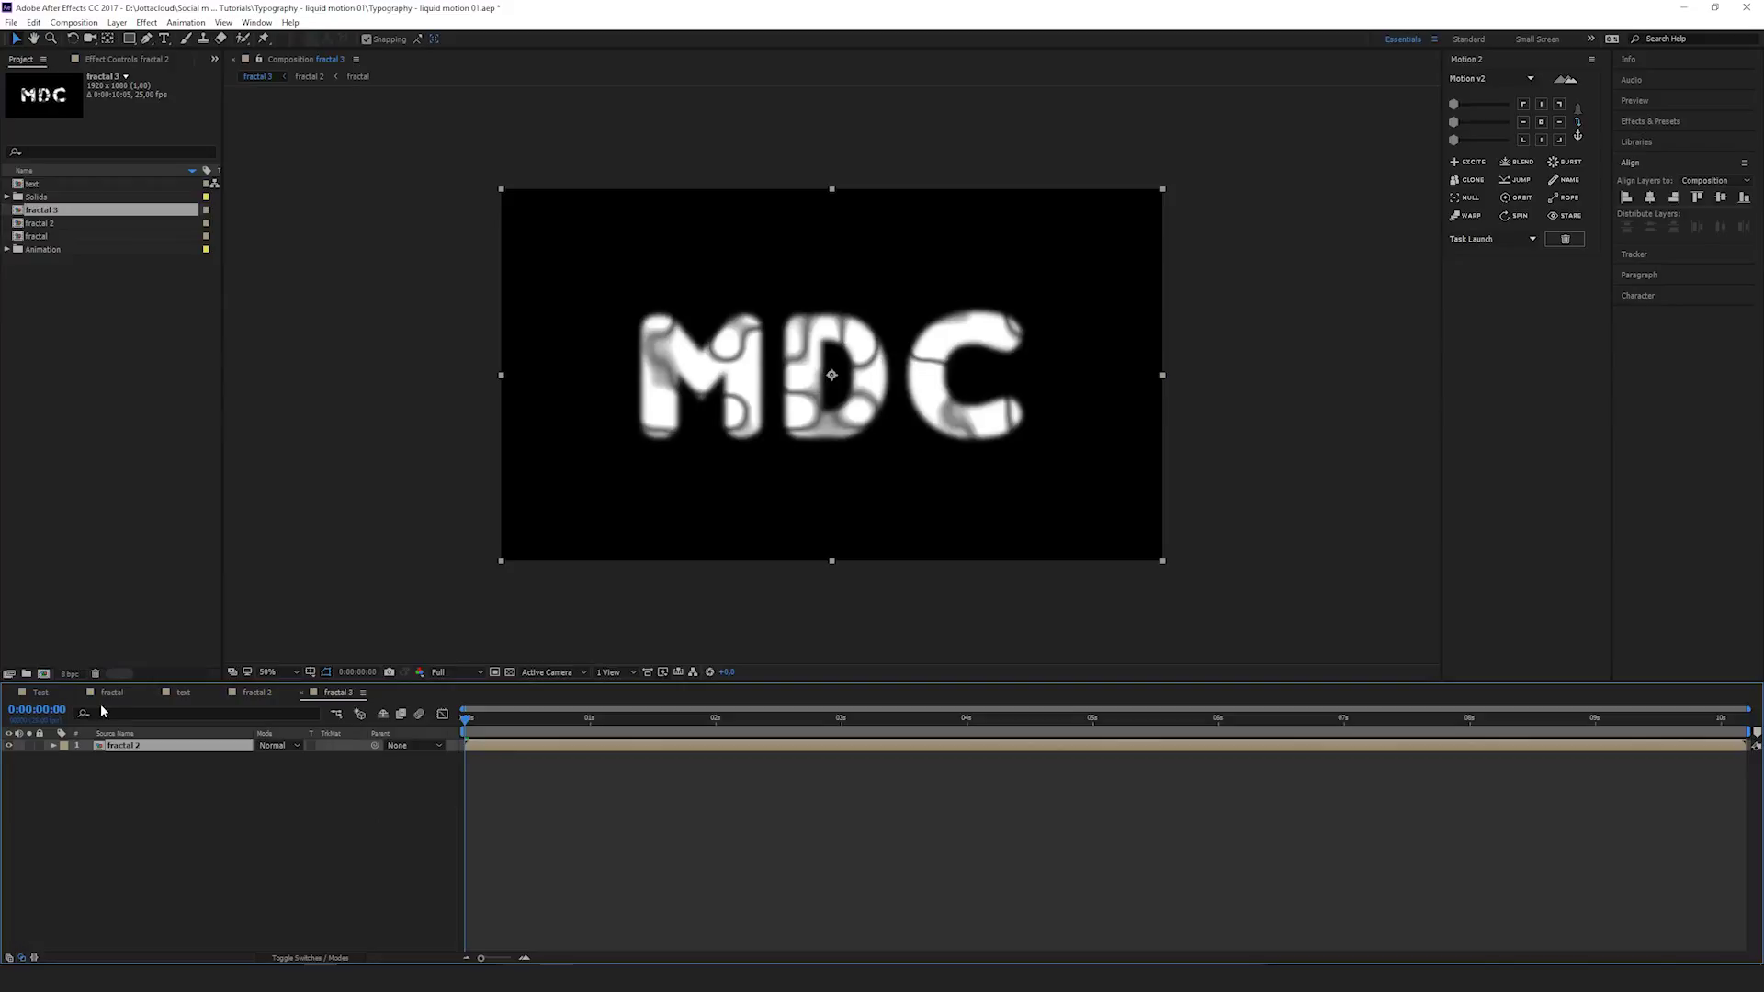
left_click(363, 775)
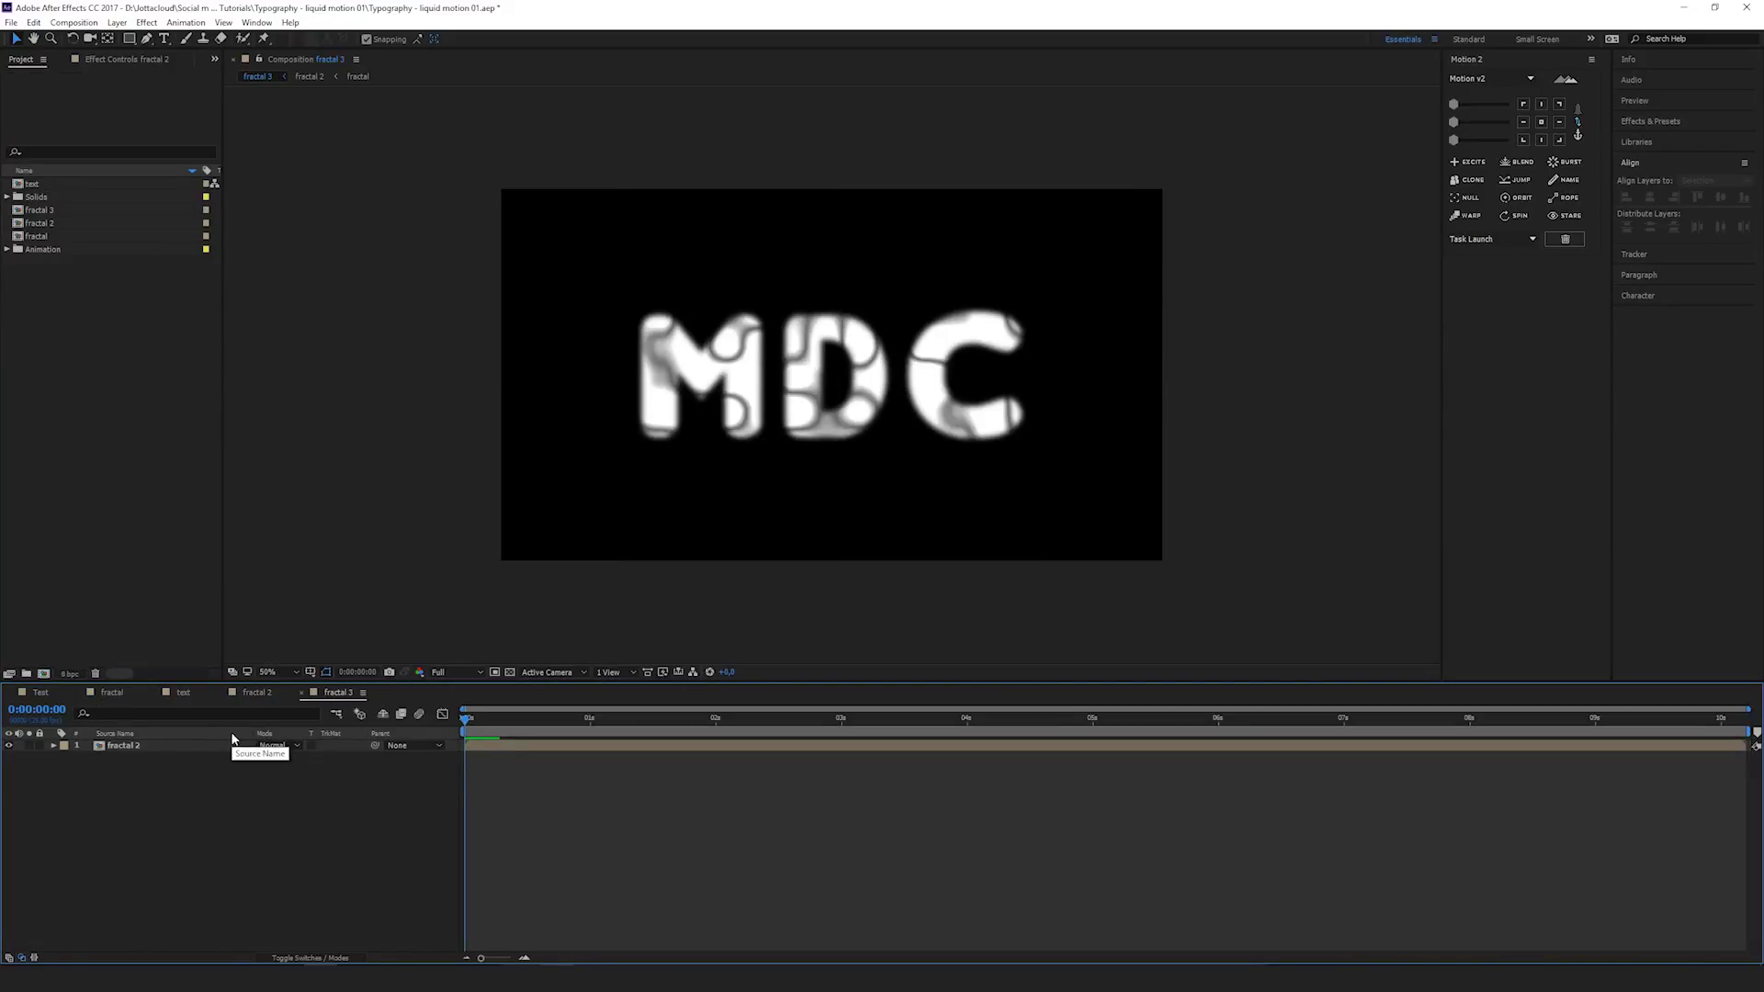
Apply the Roughen Edges effect to the fractal 2 layer
left_click(164, 747)
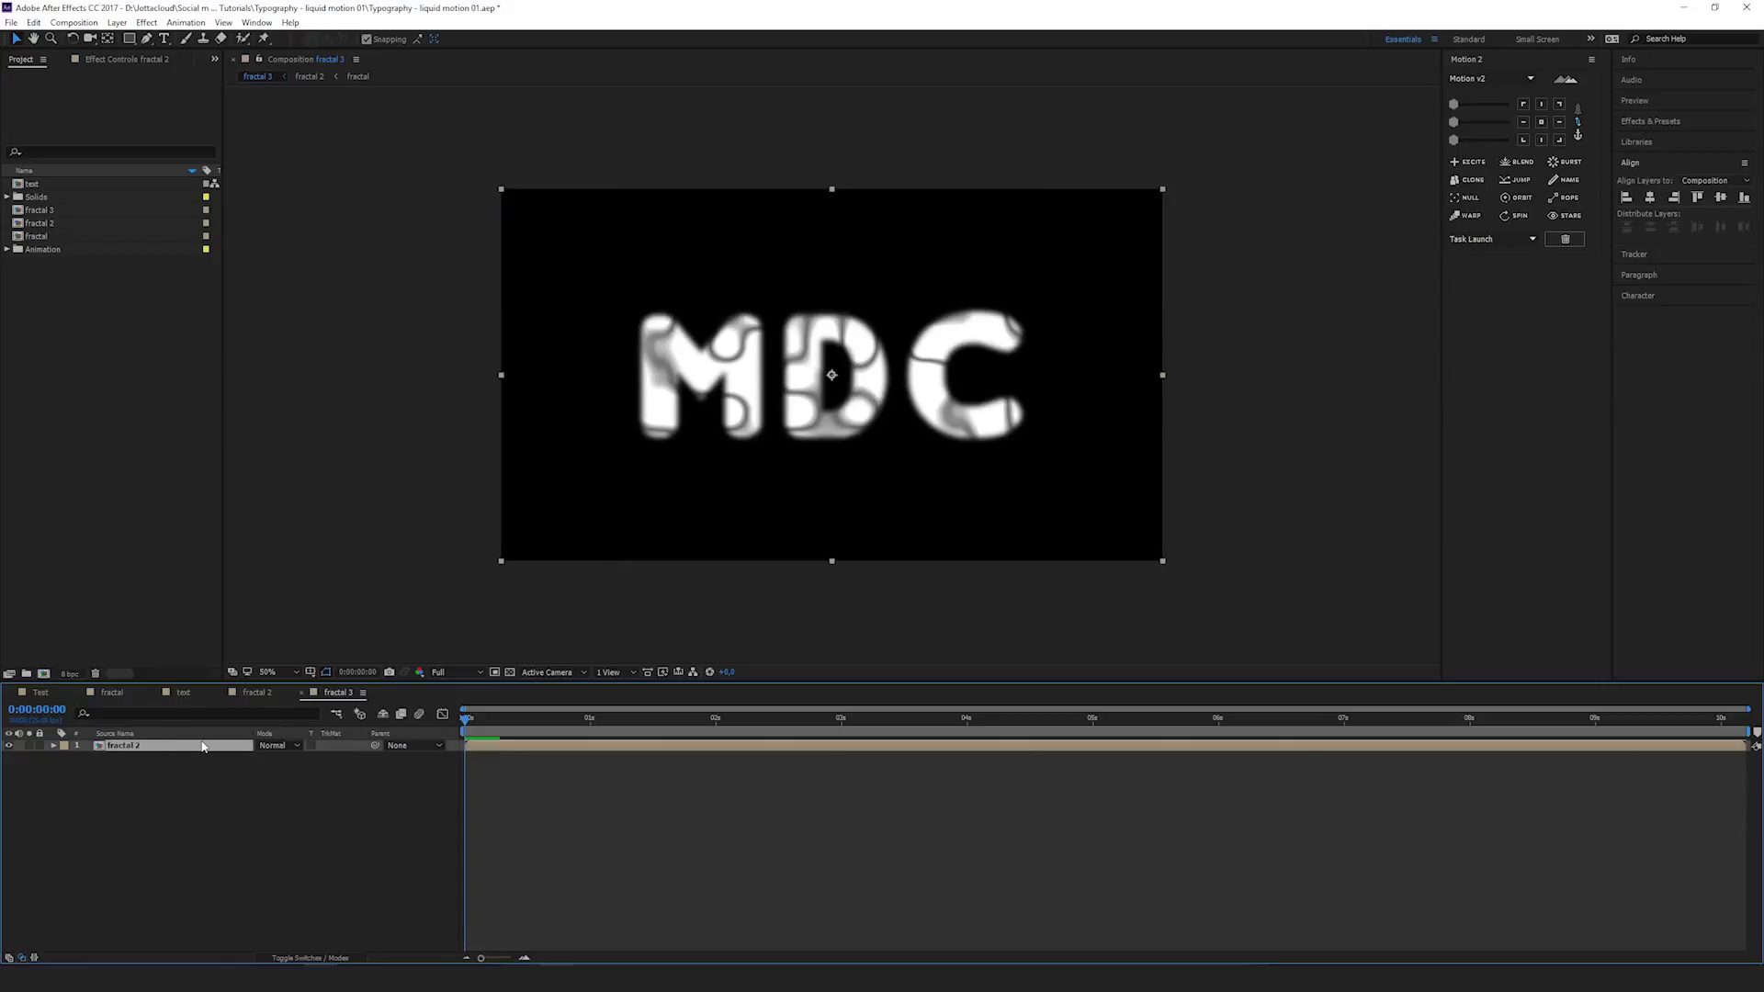
key("ctrl+space")
type("rough")
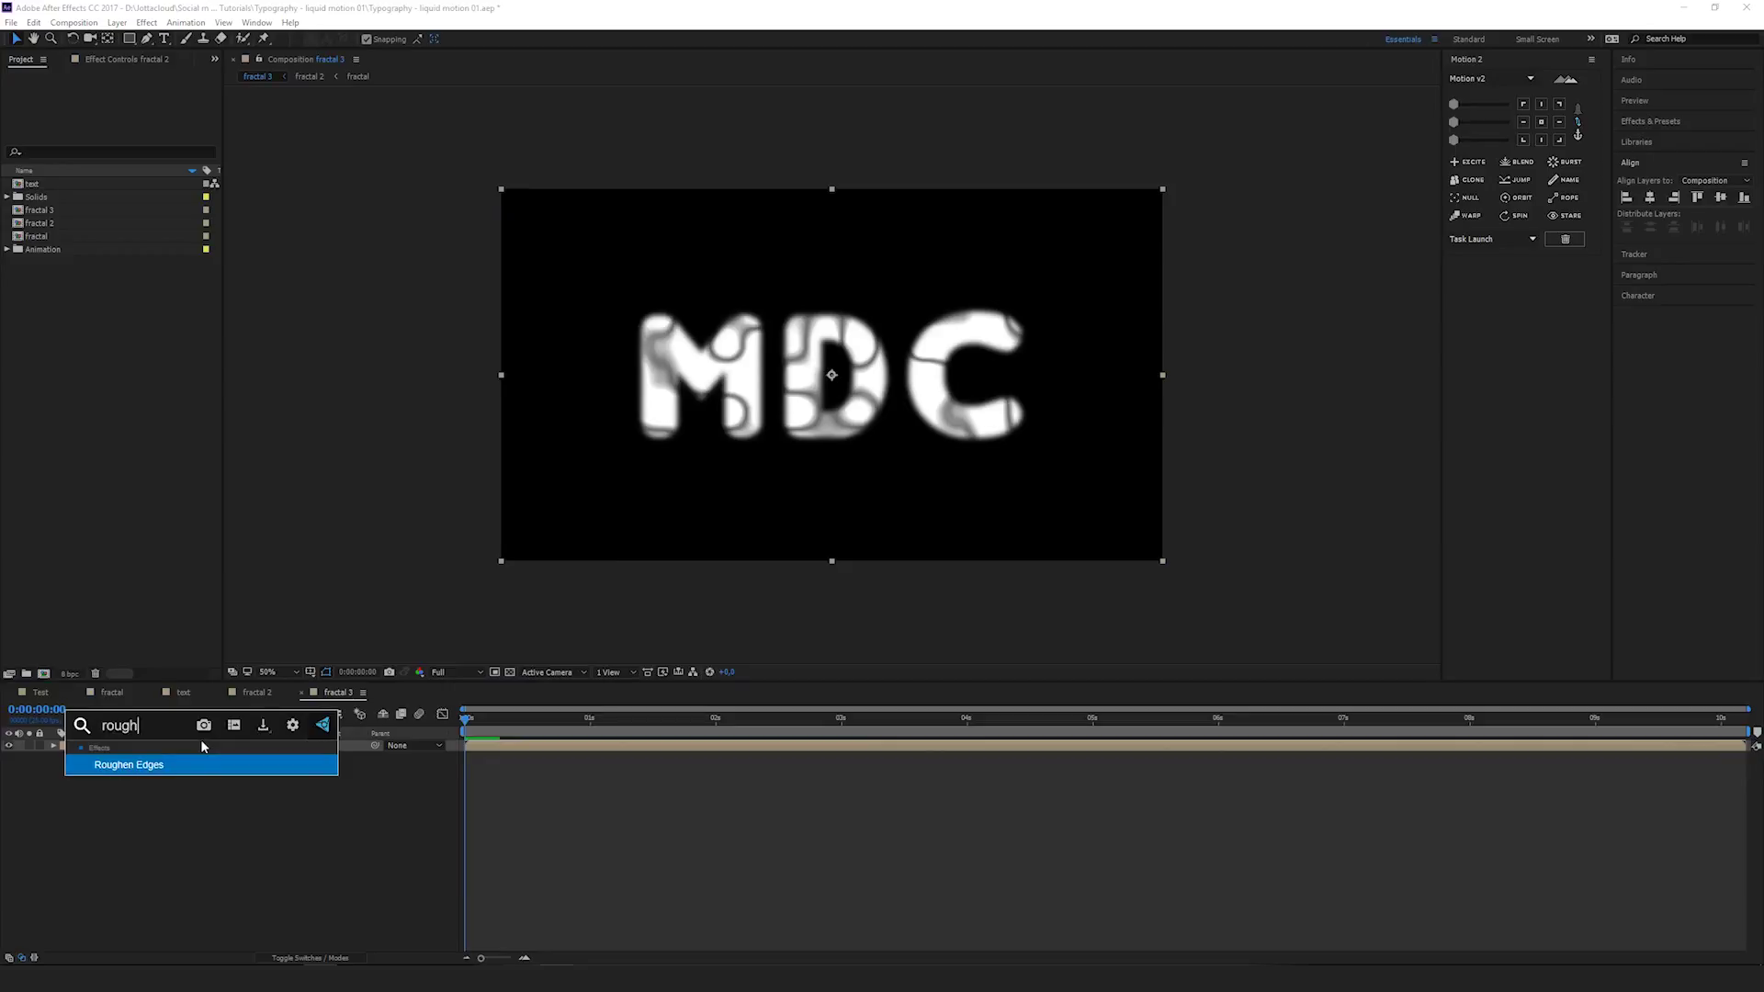
key("Return")
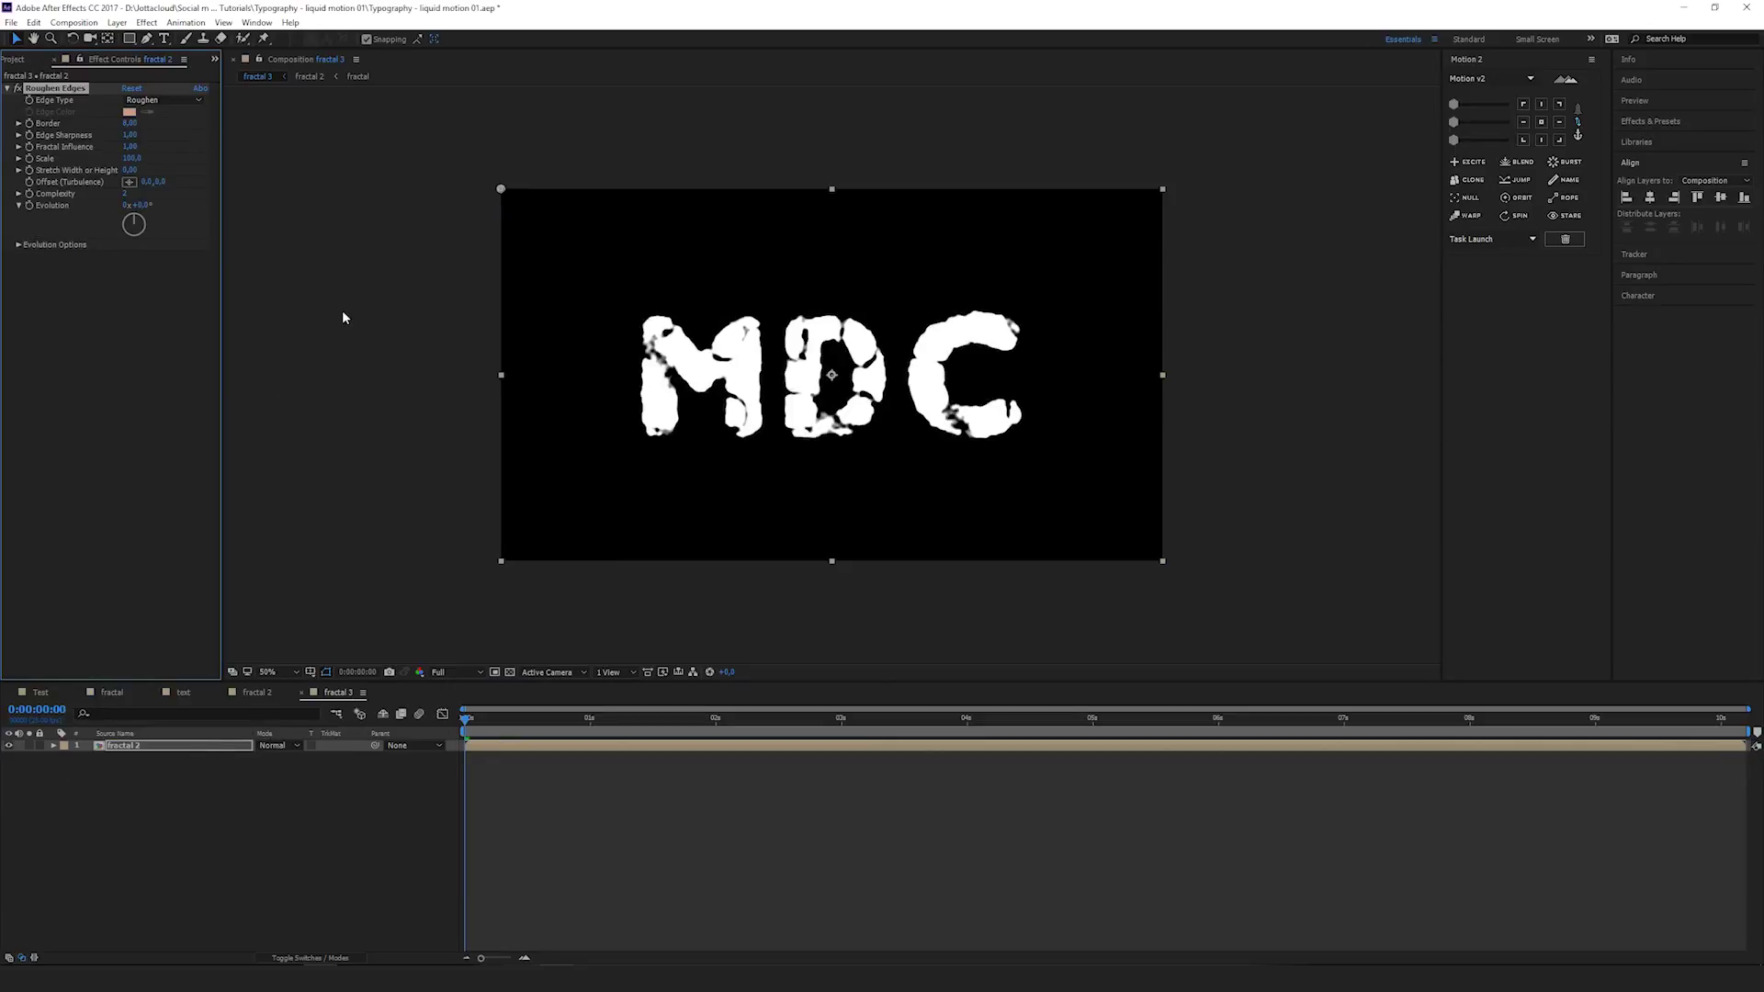
Raise the Roughen Edges scale to about 213 and lower its fractal influence to smooth the letter edges
left_click_drag(138, 159, 189, 156)
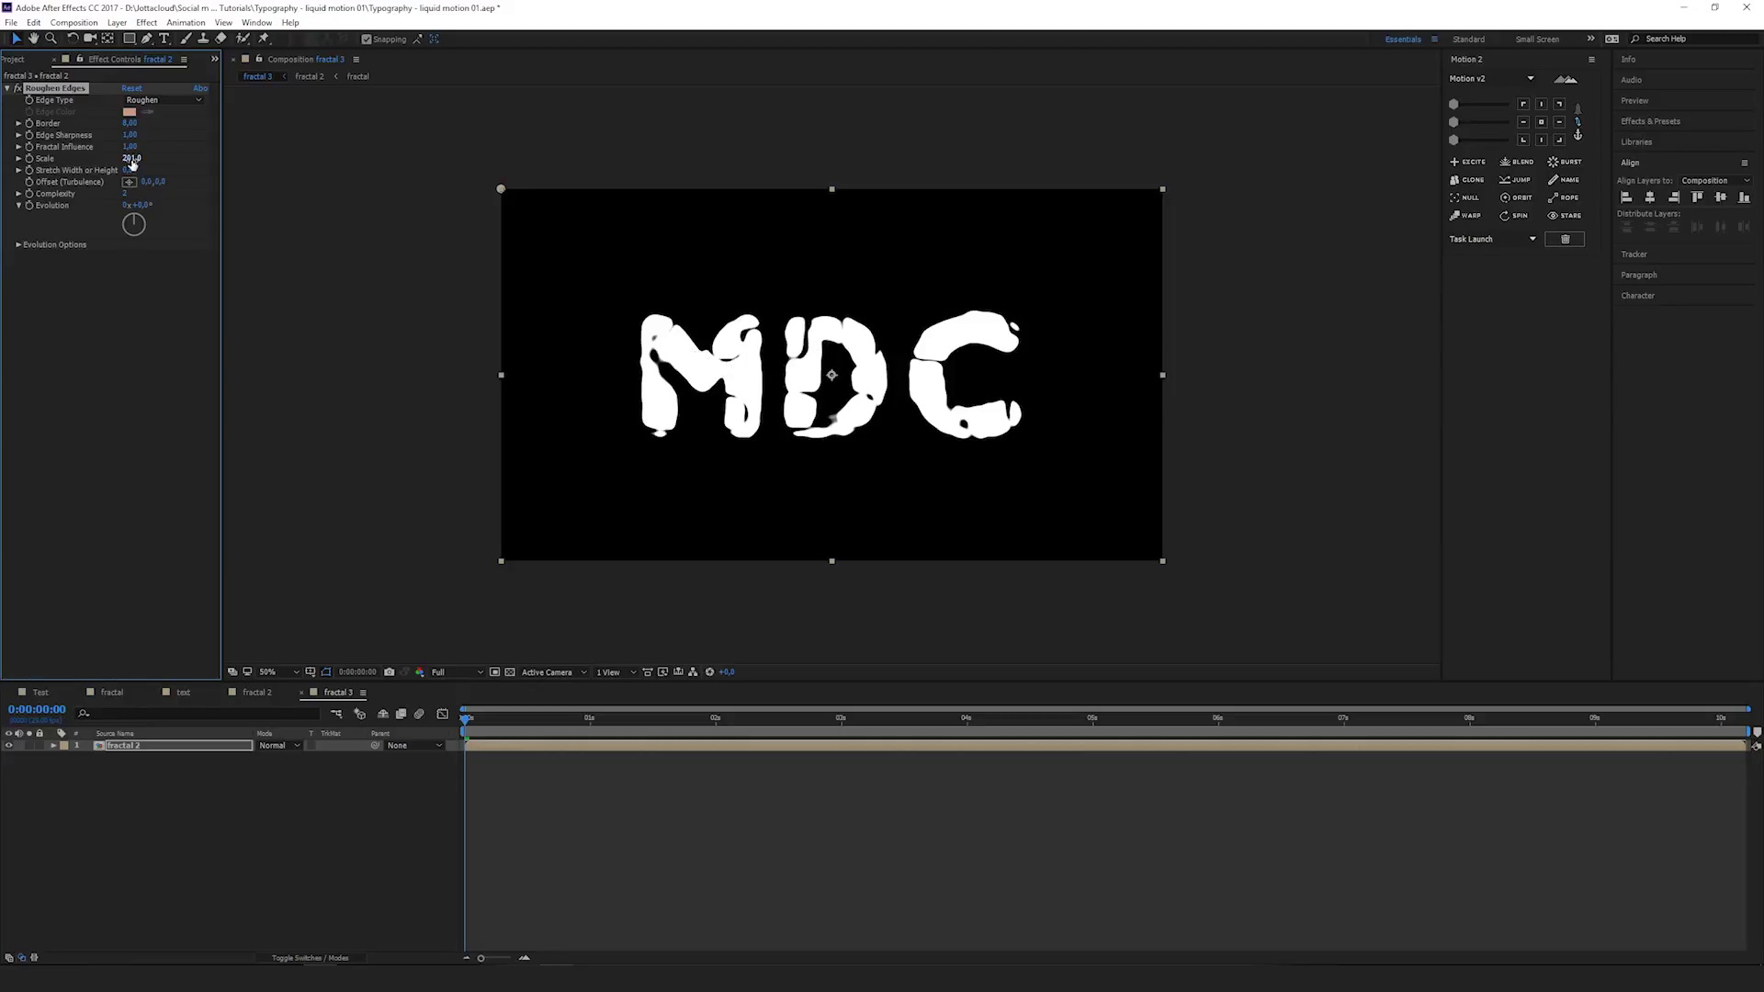
left_click_drag(132, 161, 156, 214)
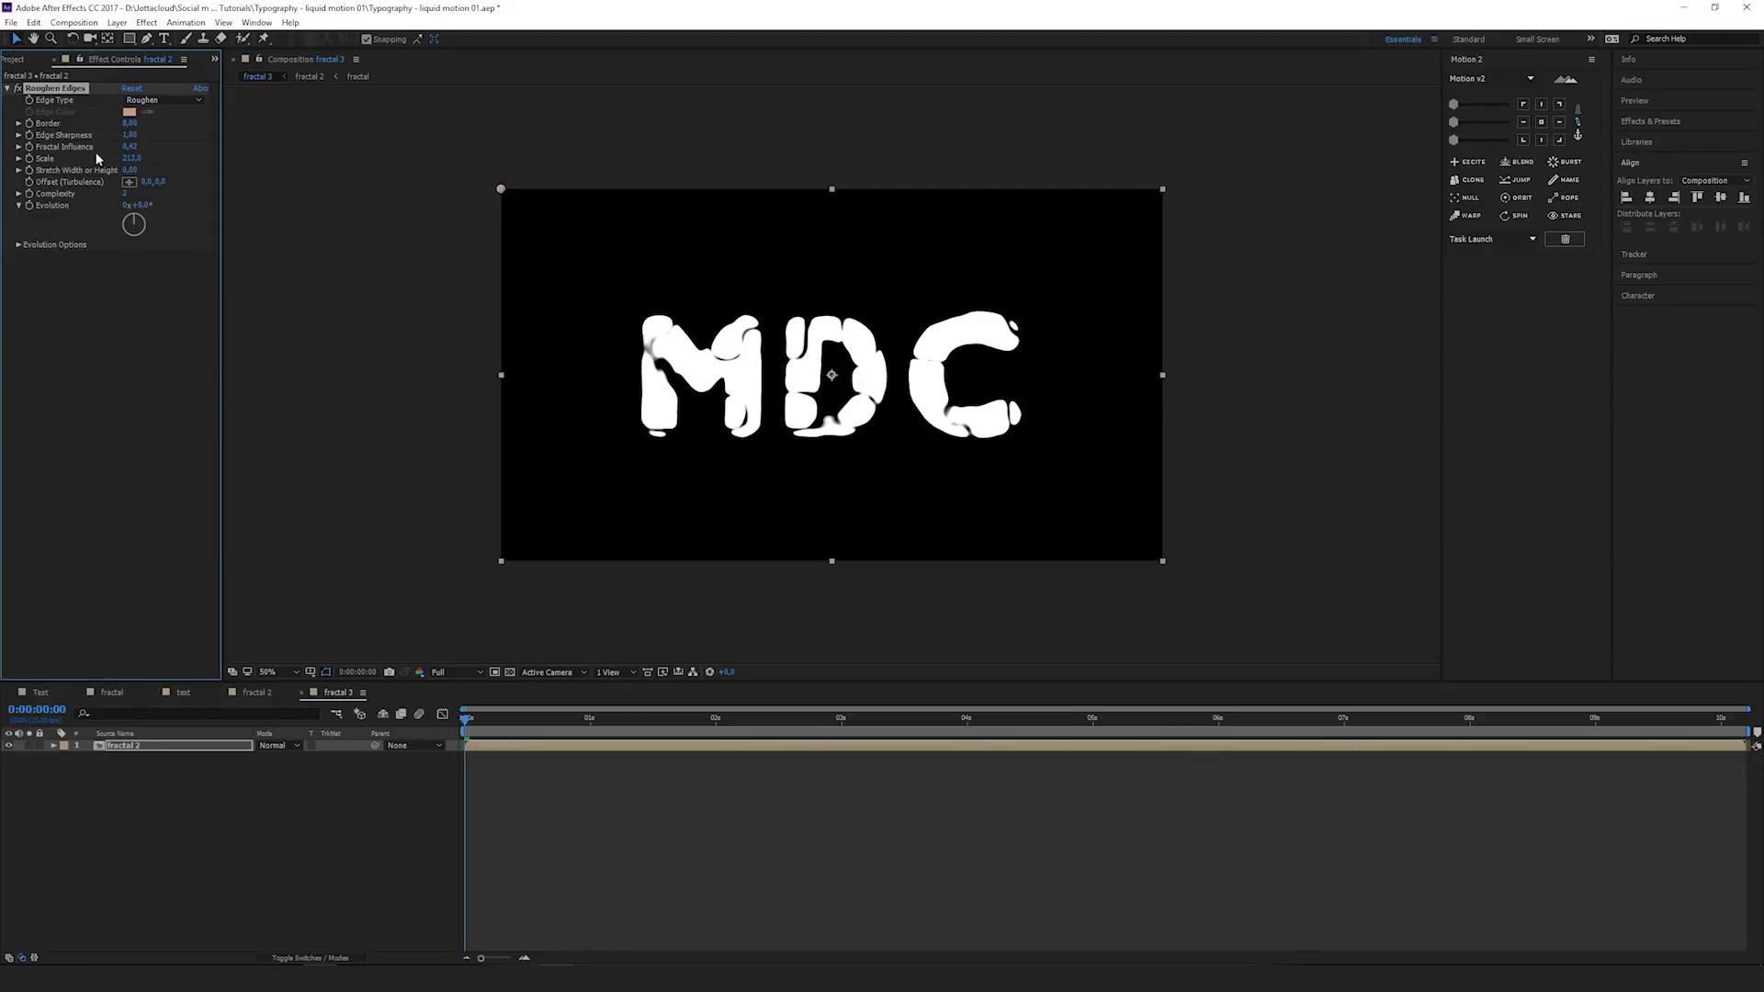
left_click_drag(132, 147, 113, 155)
left_click(504, 790)
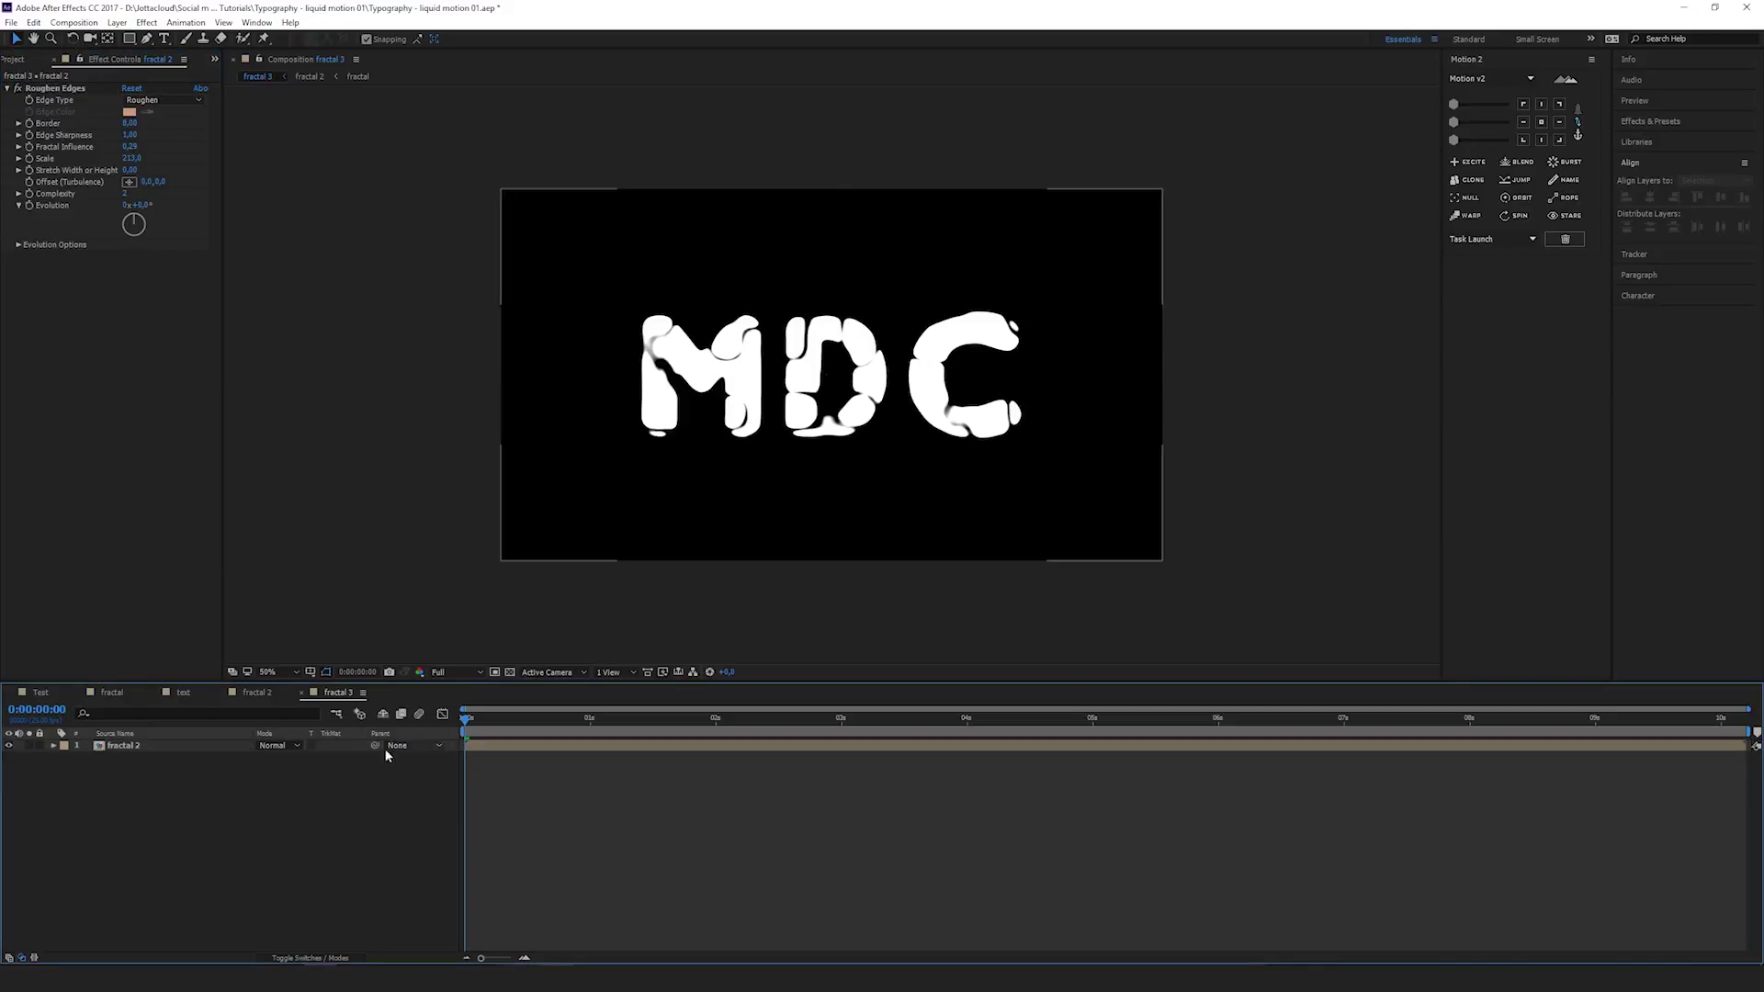
Add an adjustment layer above the solid in the original fractal composition and apply CC Bubbles to it
left_click(257, 694)
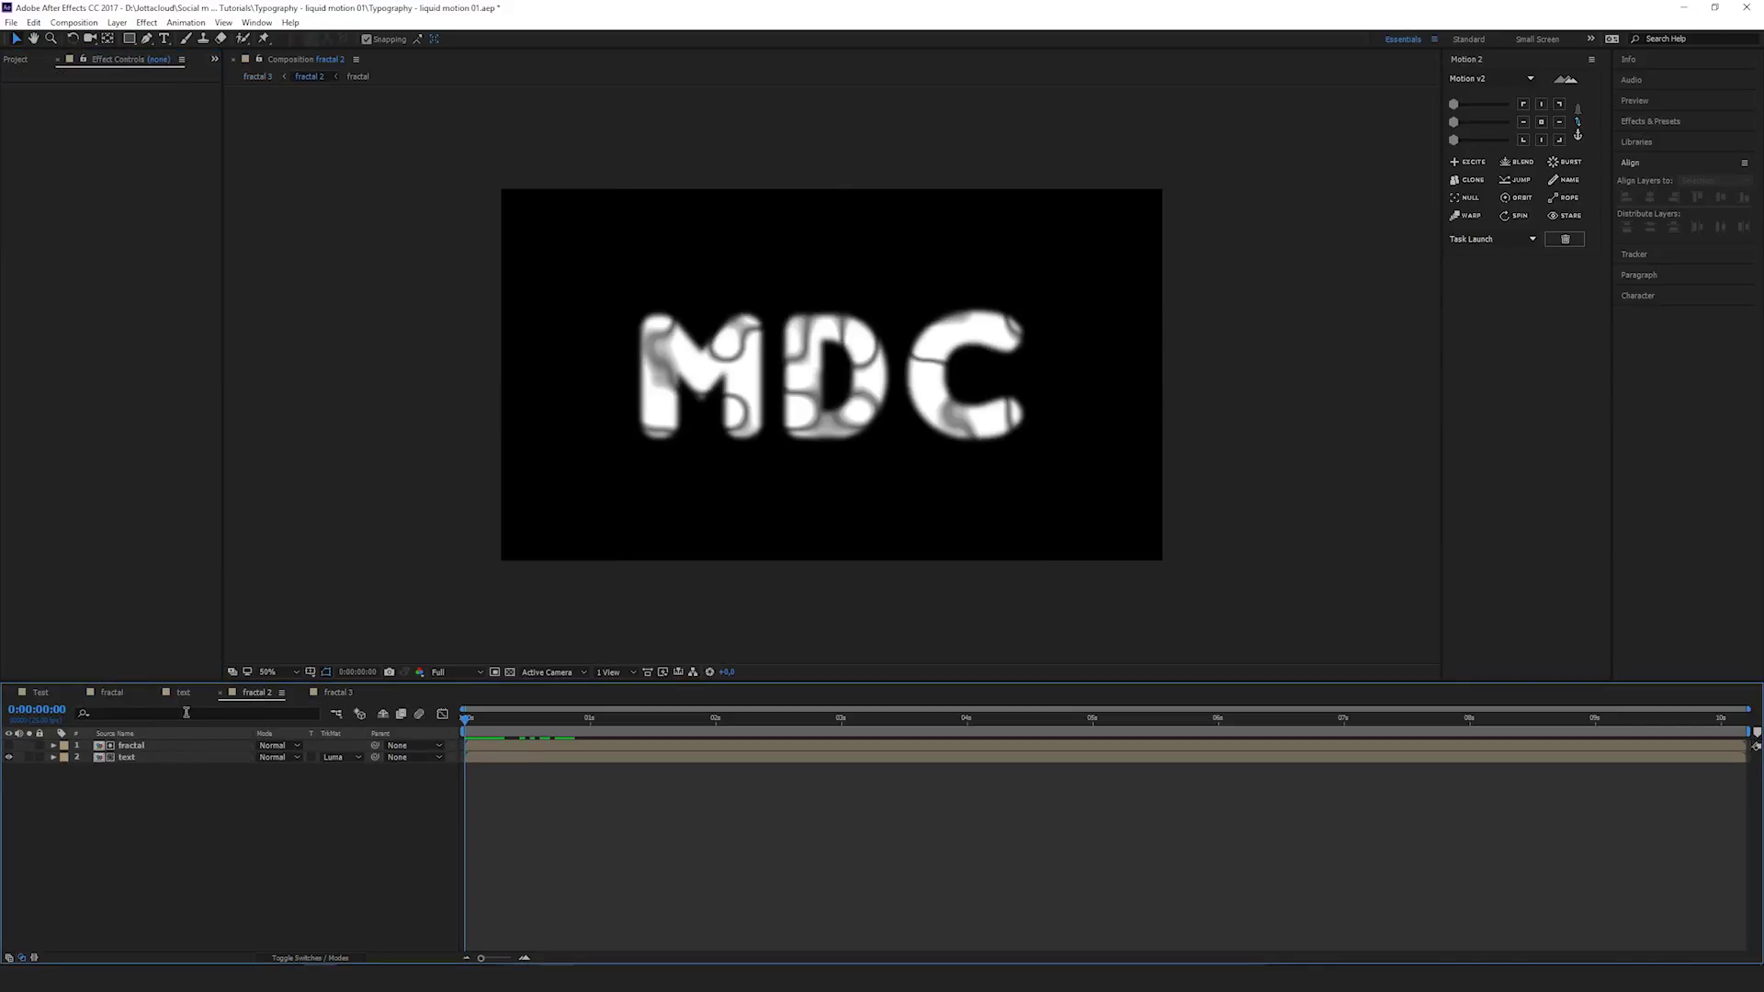
left_click(111, 692)
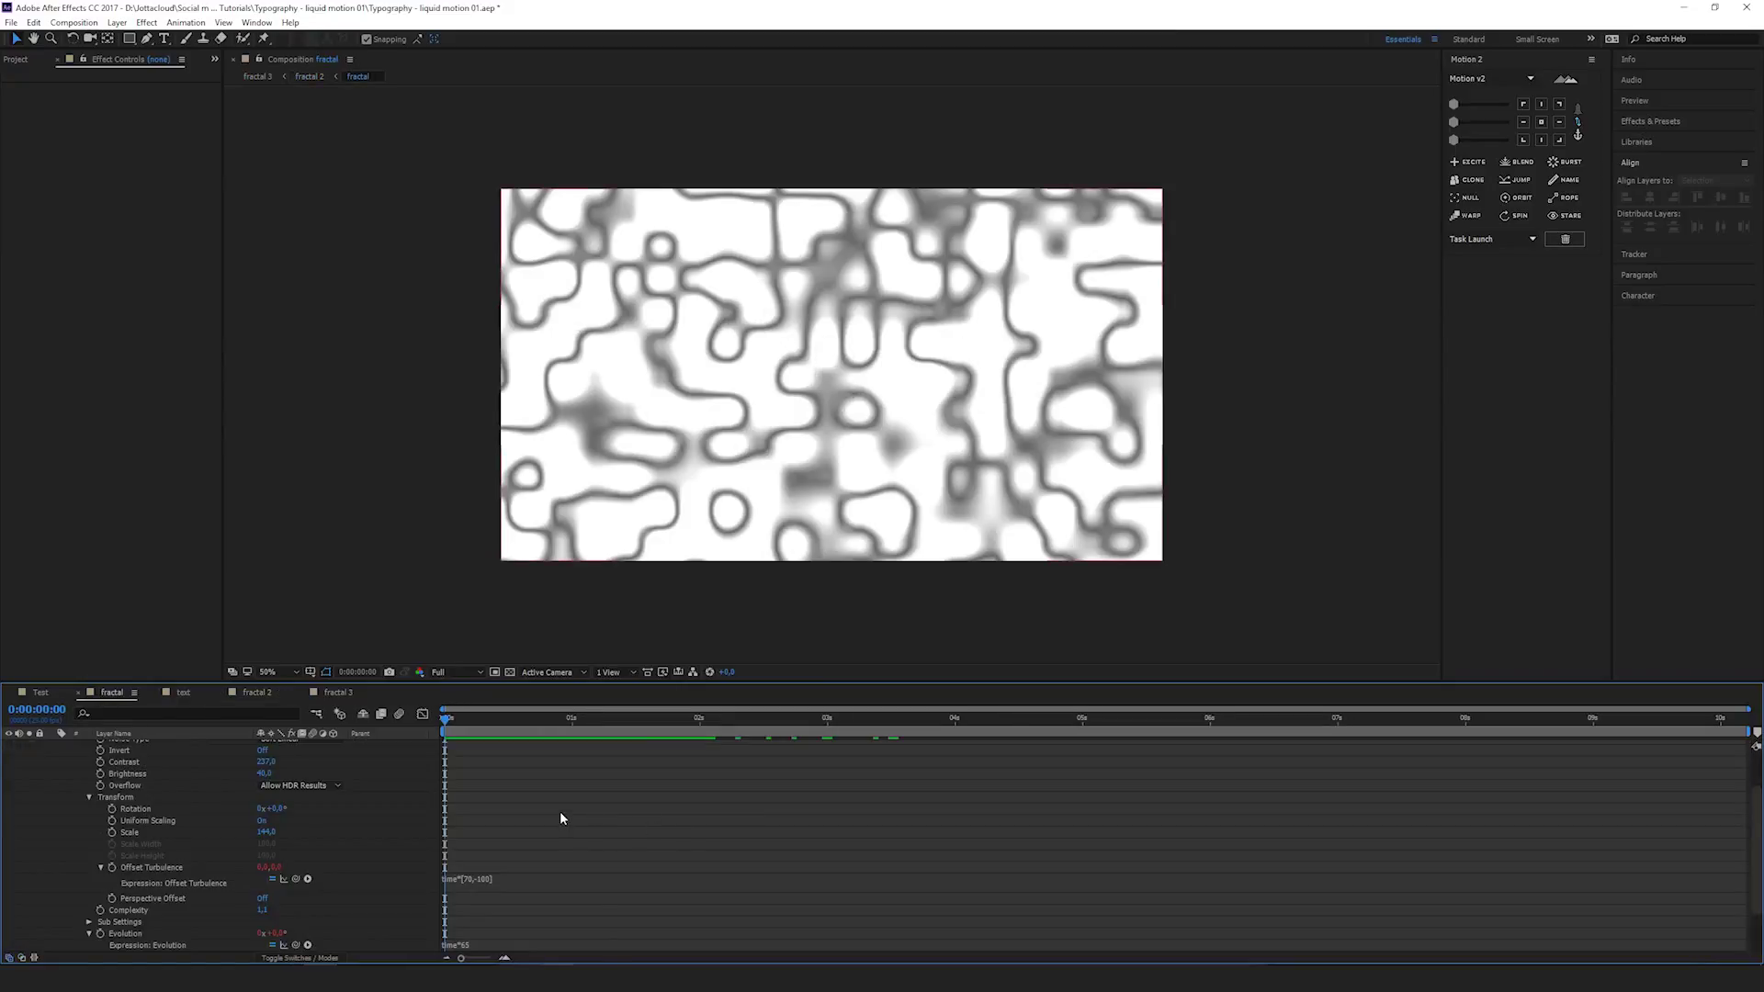
key("u")
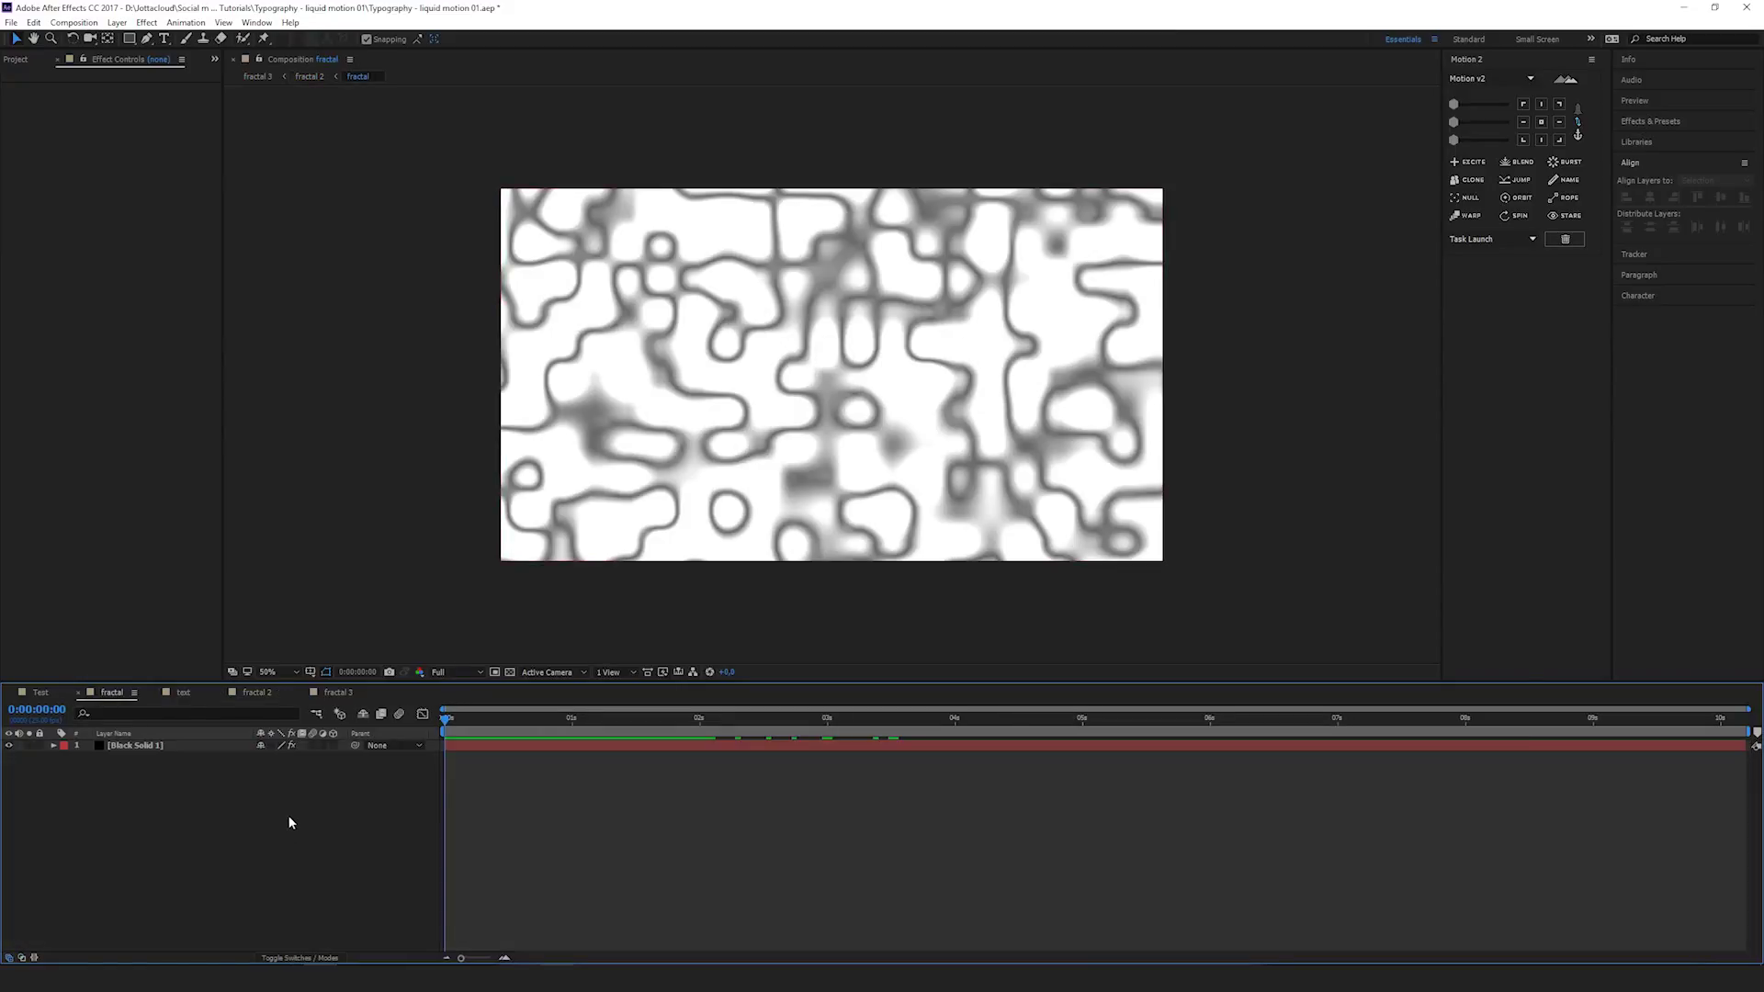
key("ctrl+alt+y")
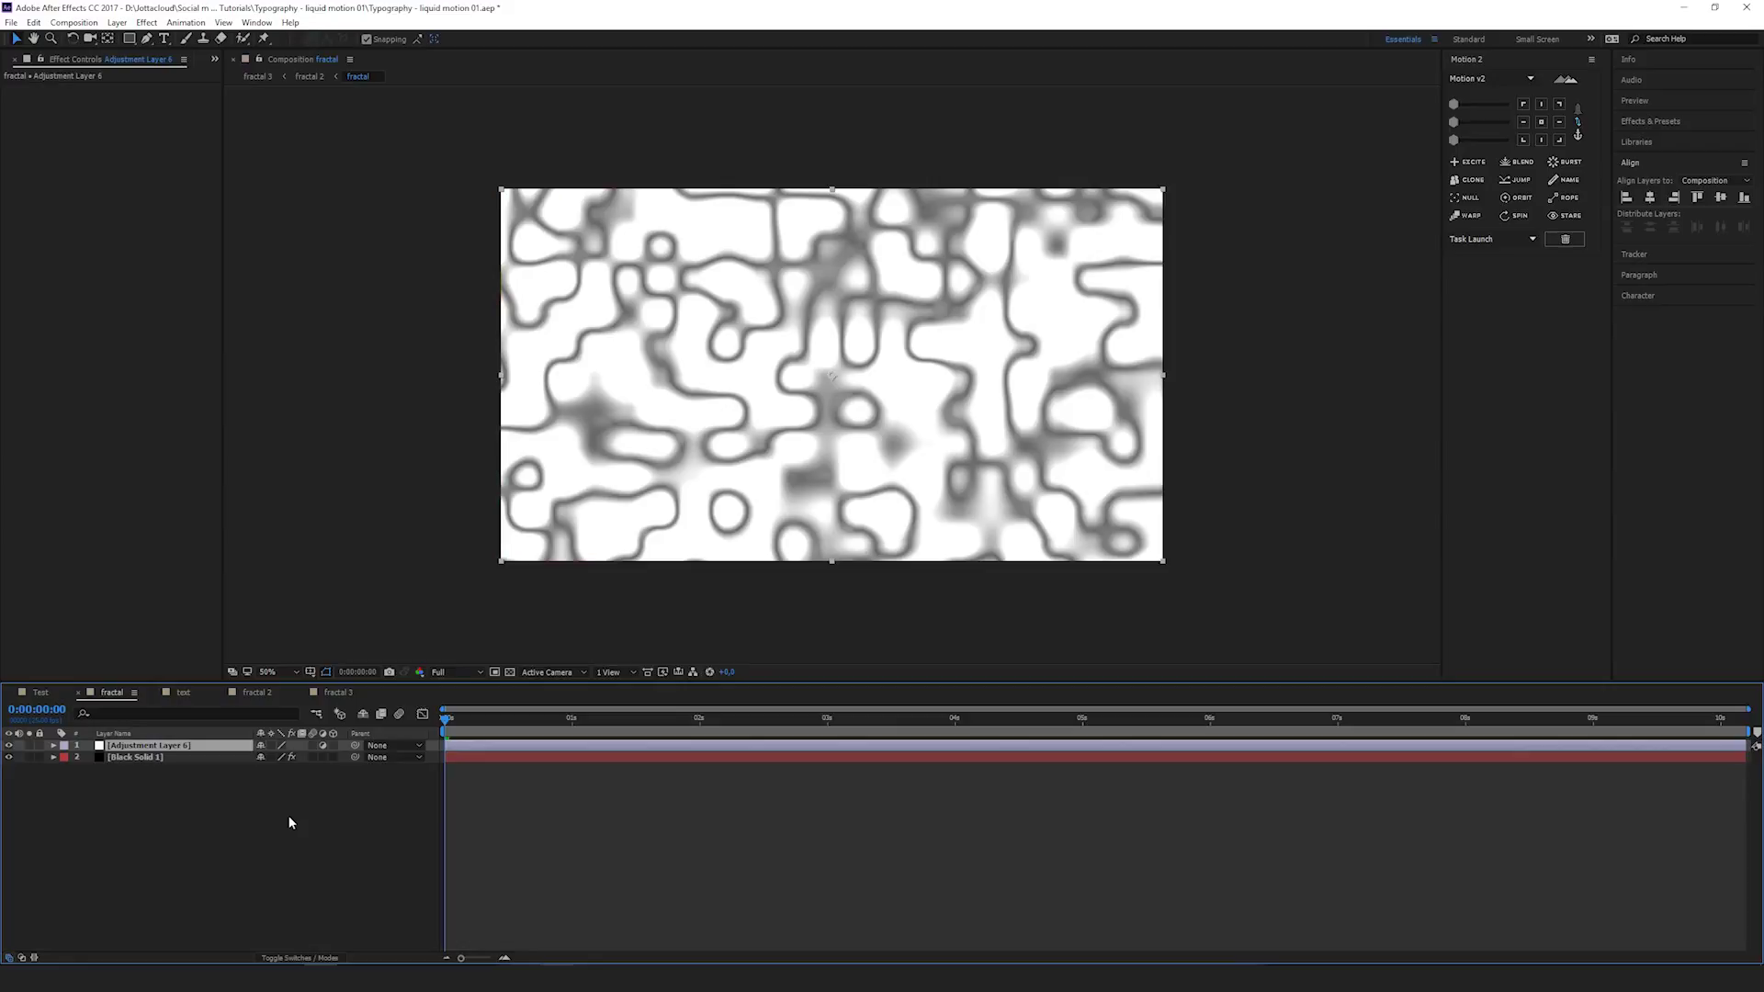
key("ctrl+space")
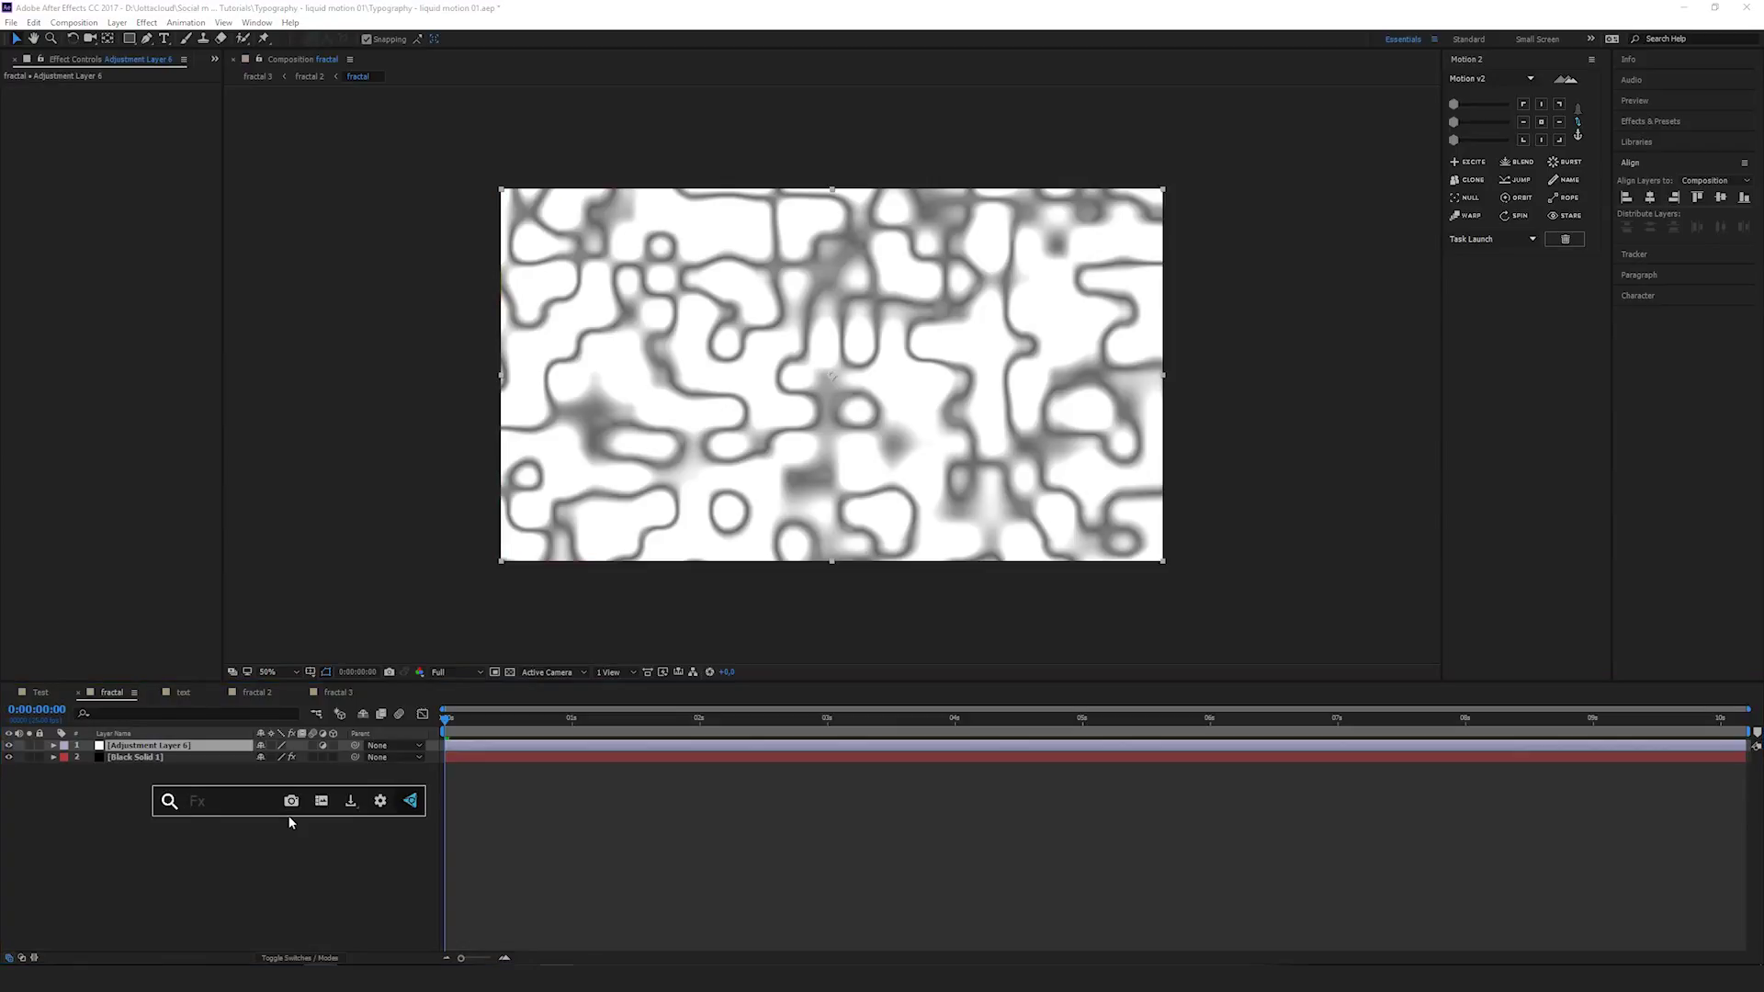
type("bub")
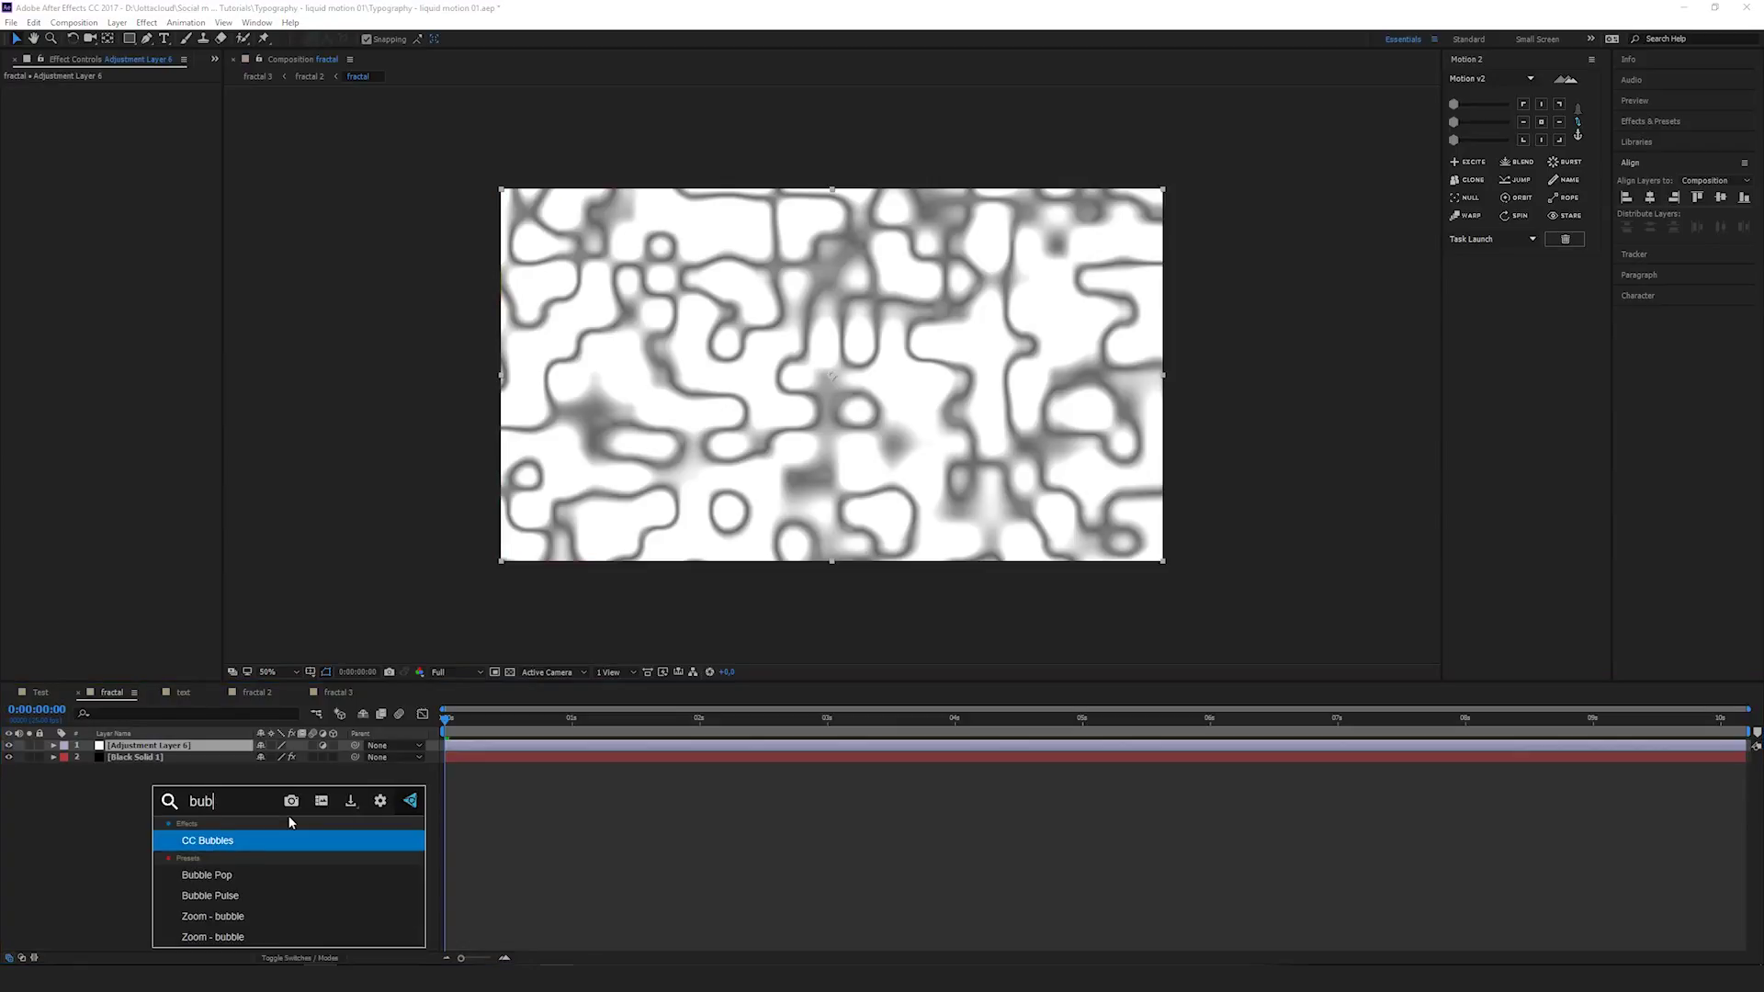
key("Return")
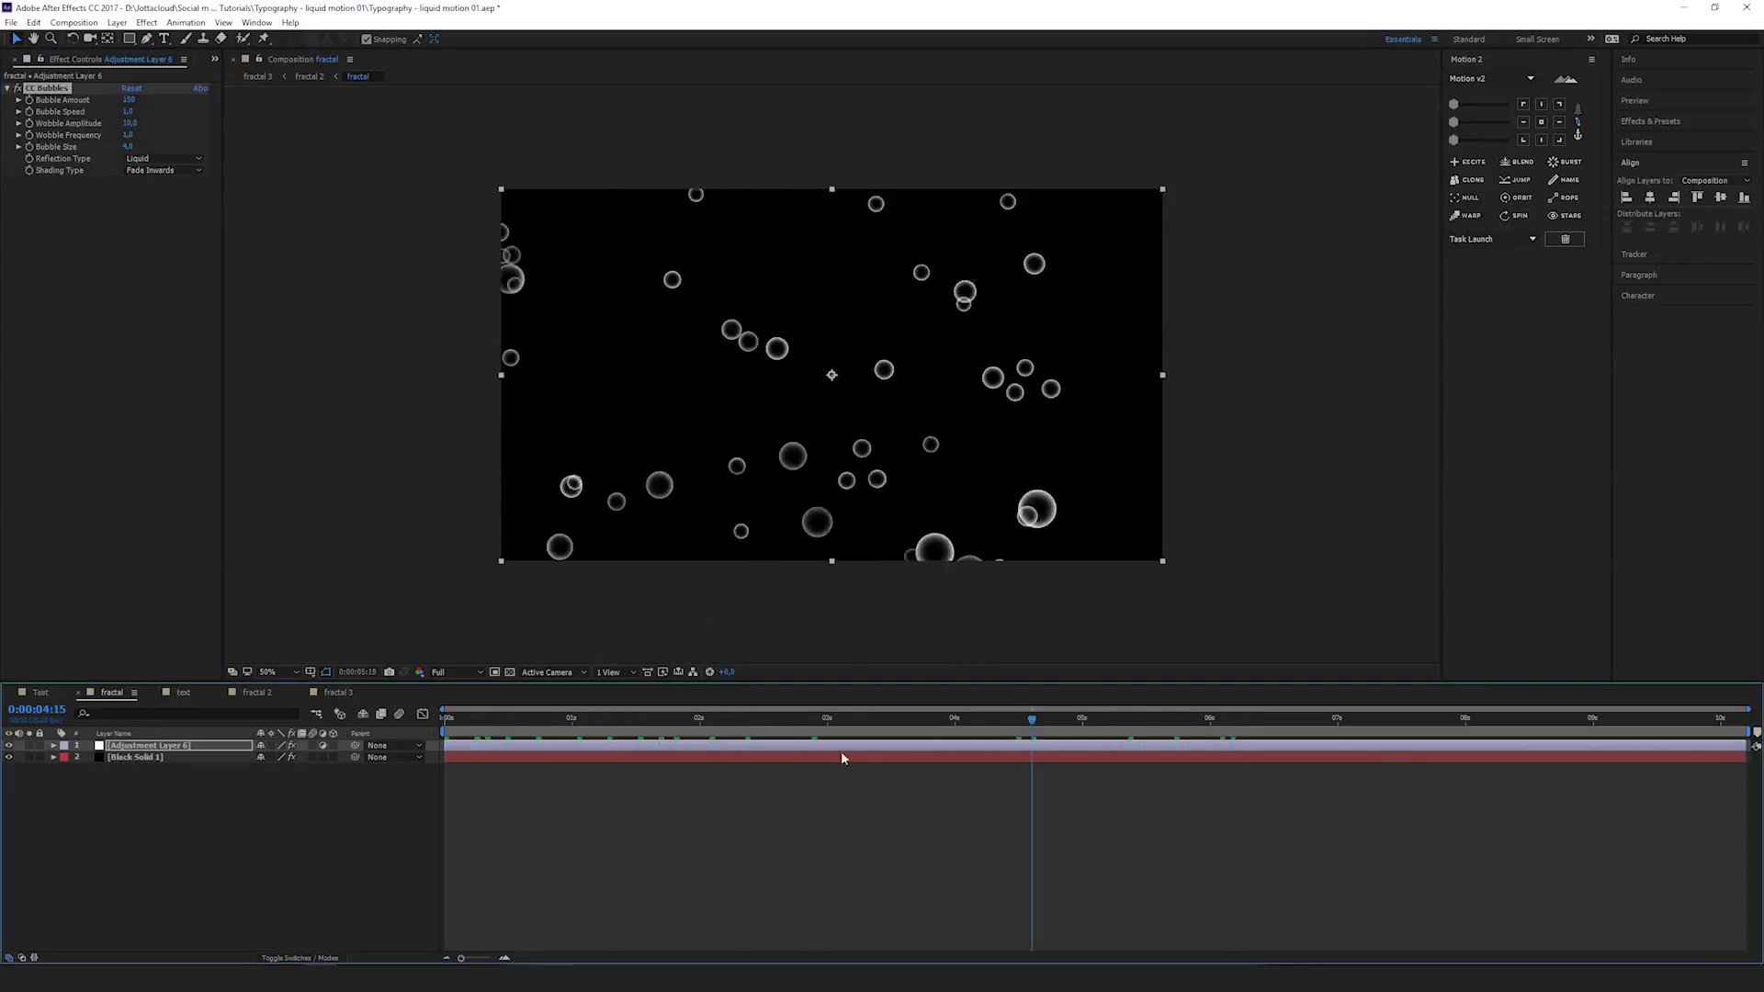
Set the CC Bubbles bubble amount to about 175 and the shading type to Fade Outwards
key("space")
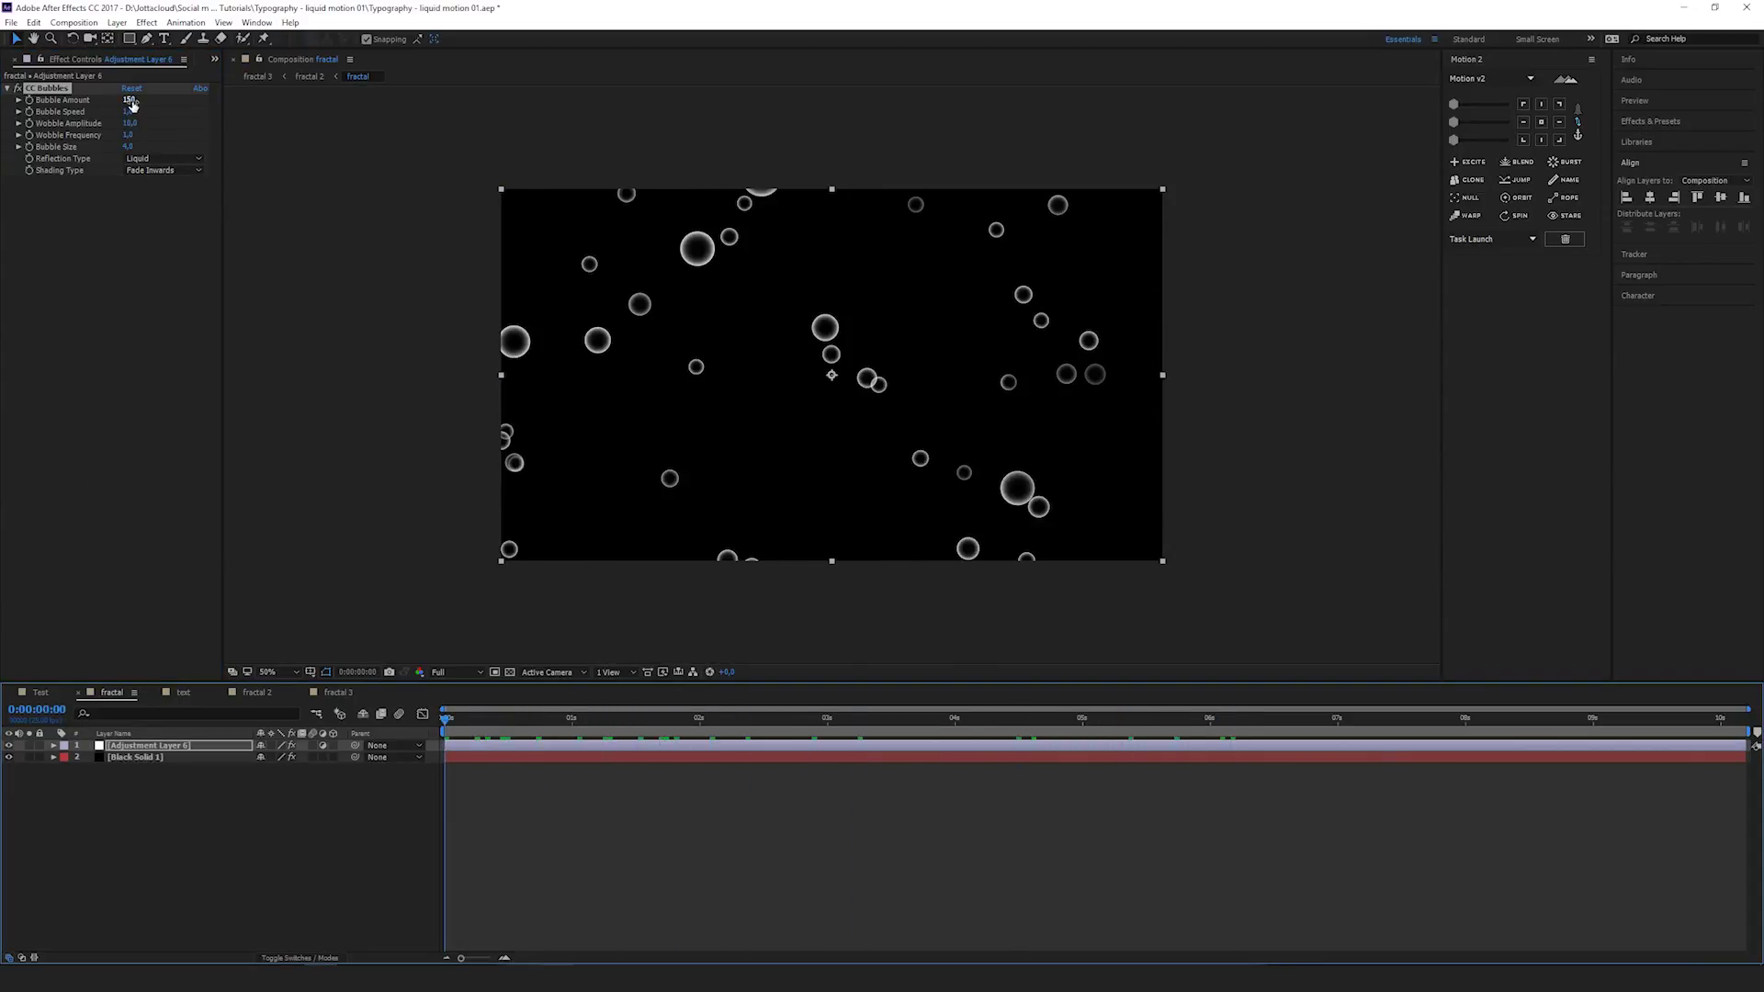
left_click_drag(131, 104, 151, 108)
left_click(182, 171)
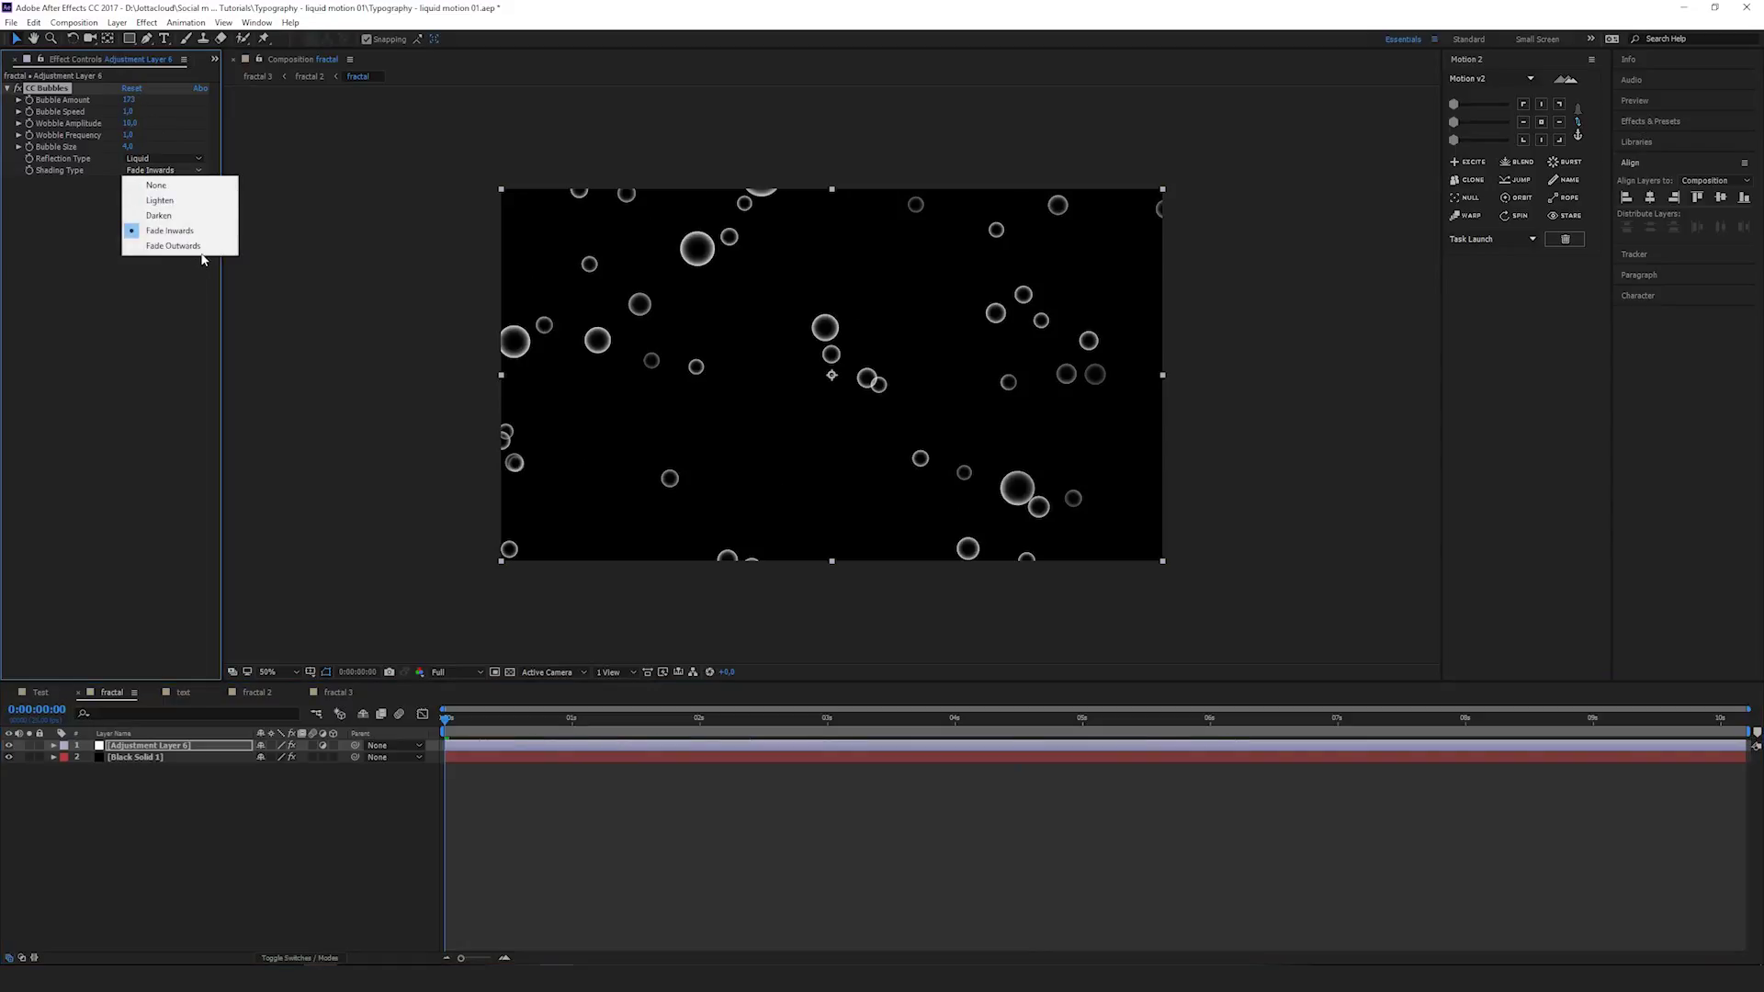
left_click(198, 246)
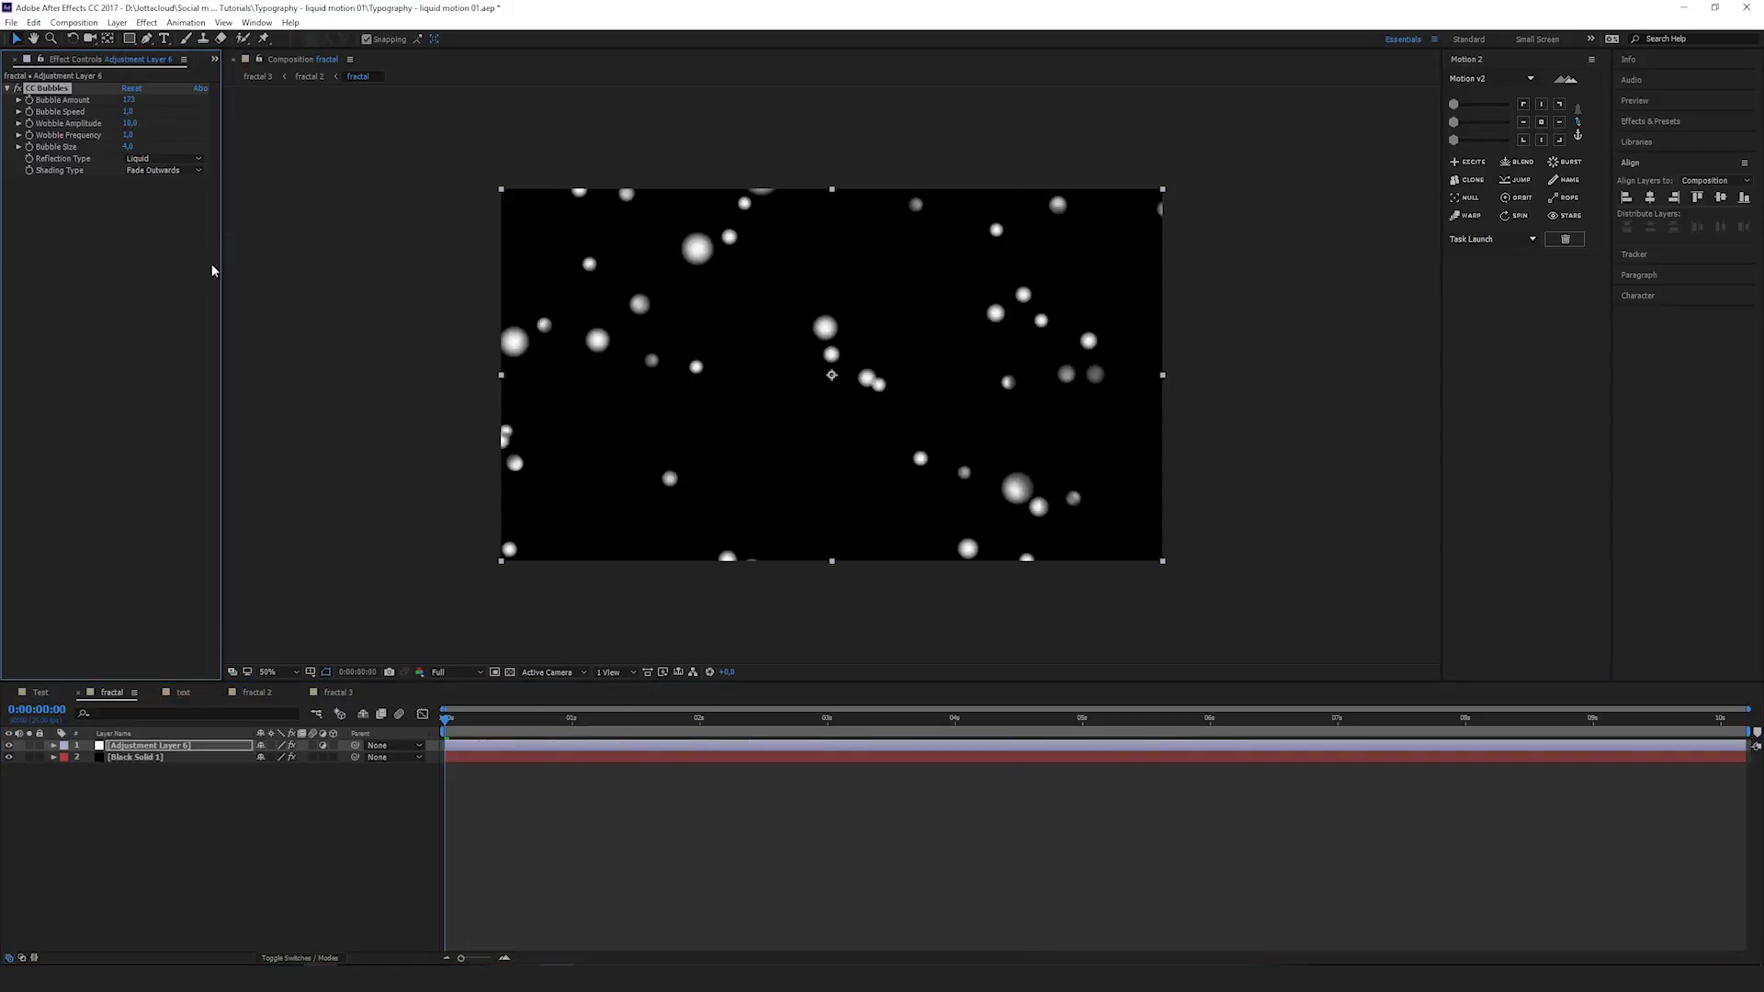
left_click(394, 804)
Set the Black Solid 1 layer's track matte to Luma Inverted Matte using the bubbles adjustment layer
left_click(237, 758)
left_click(308, 958)
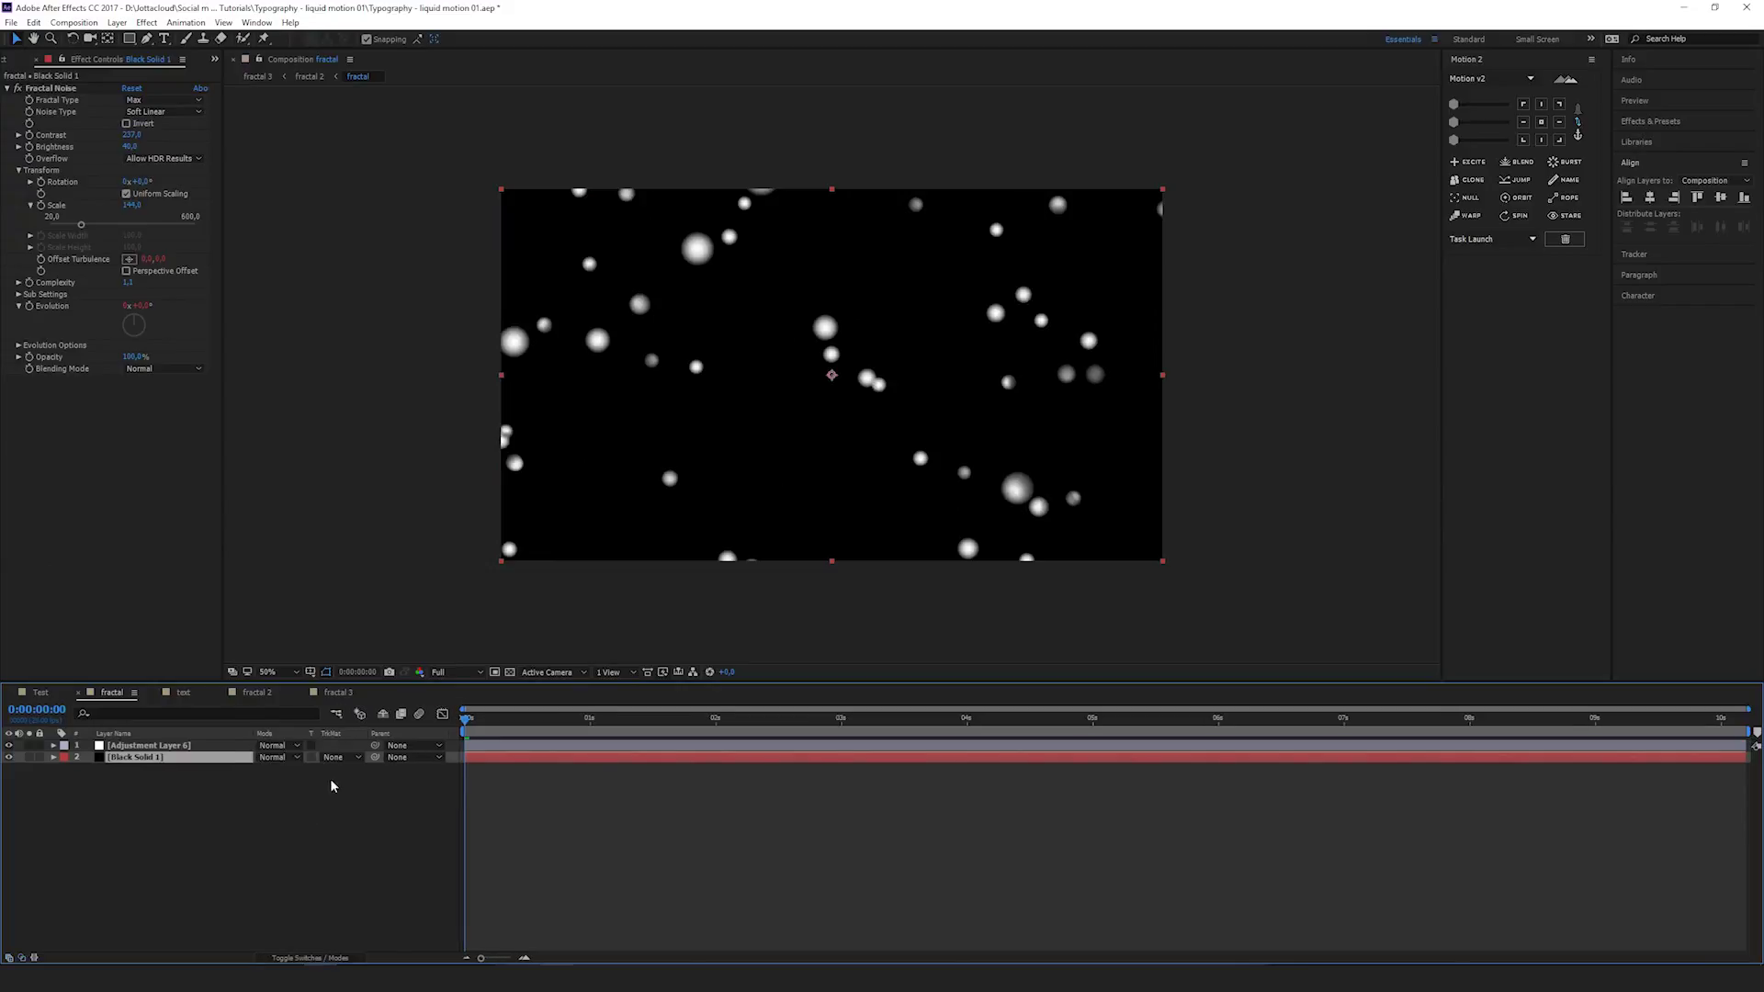
left_click(344, 757)
left_click(386, 835)
left_click(357, 804)
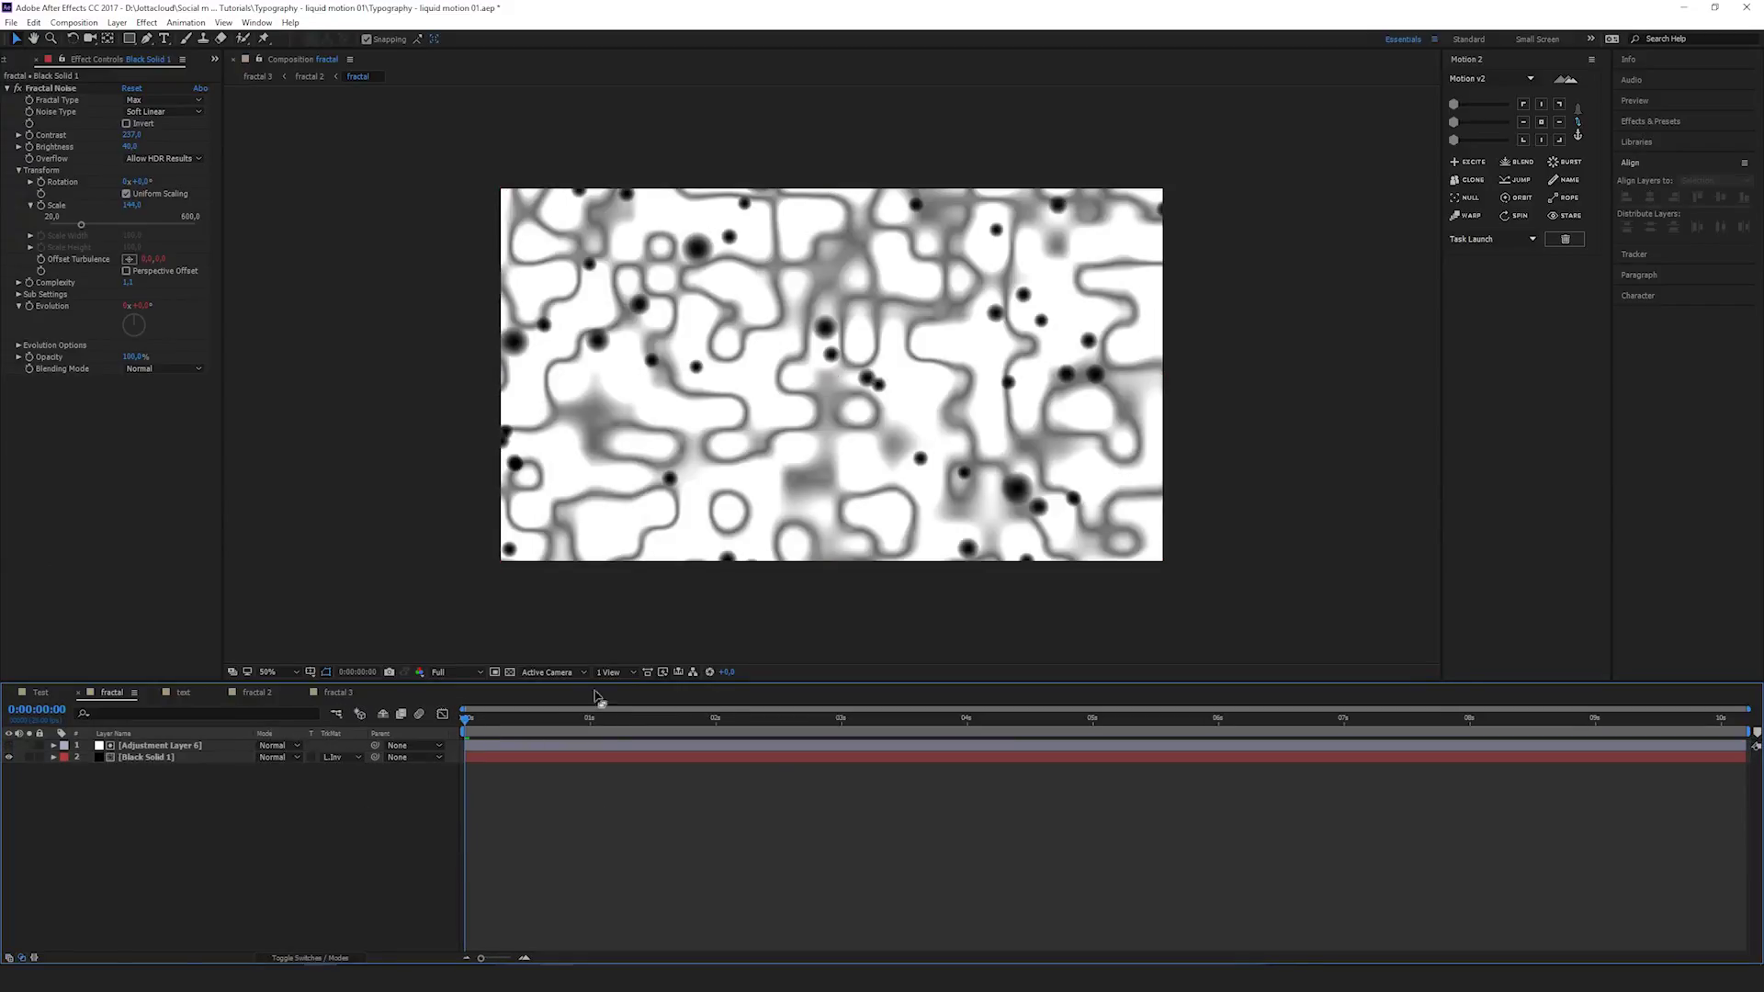
Apply Echo to the bubbles adjustment layer with 7 echoes and an echo time of about 0.147 seconds
left_click(173, 745)
key("ctrl+space")
type("echo")
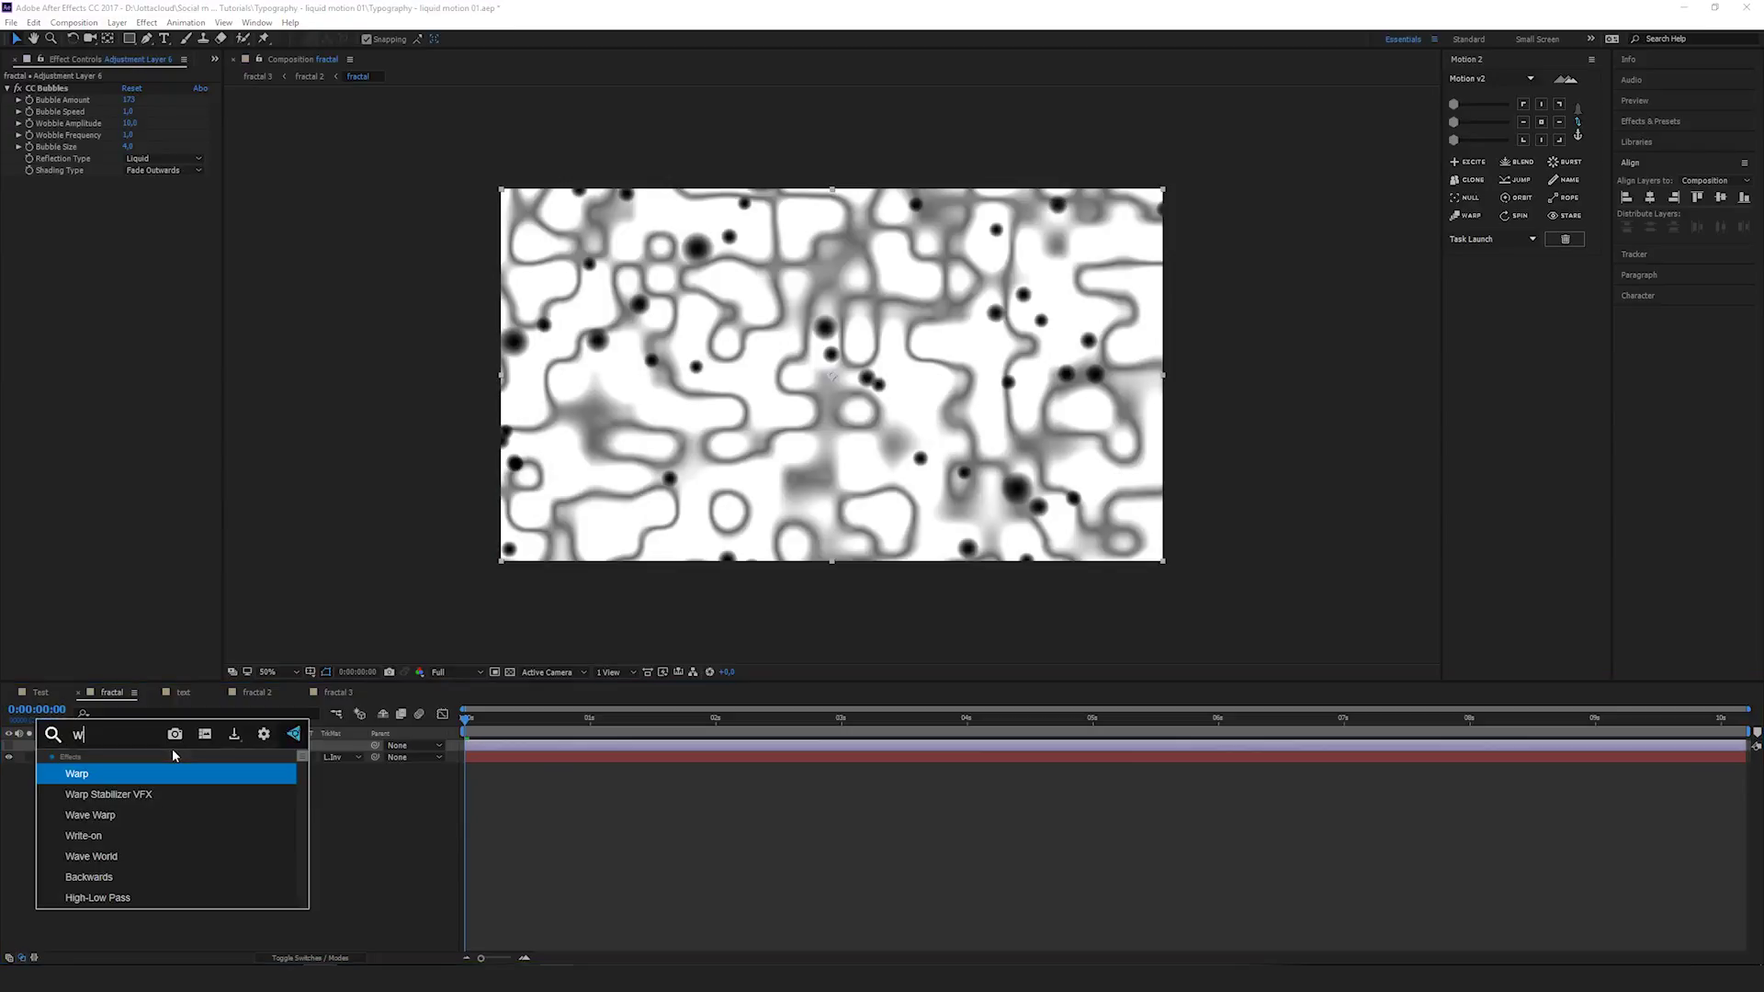
key("Return")
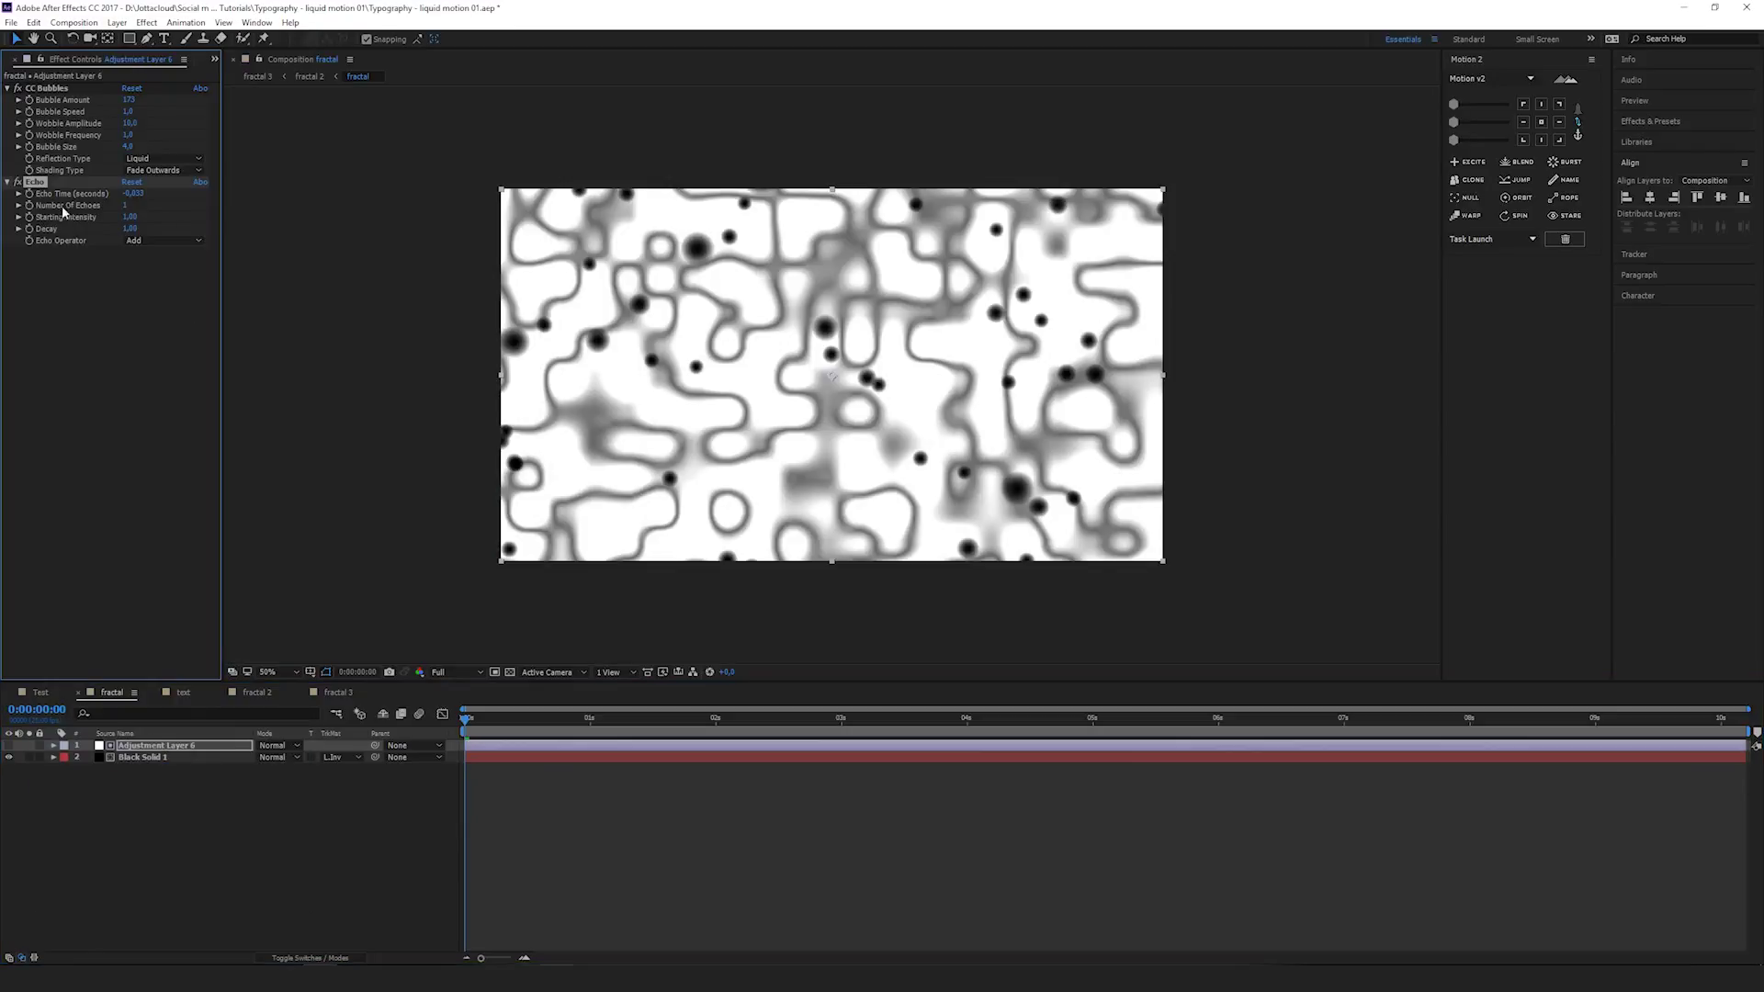
mouse_move(131, 194)
left_mouse_down()
mouse_move(145, 198)
mouse_move(129, 206)
left_mouse_up()
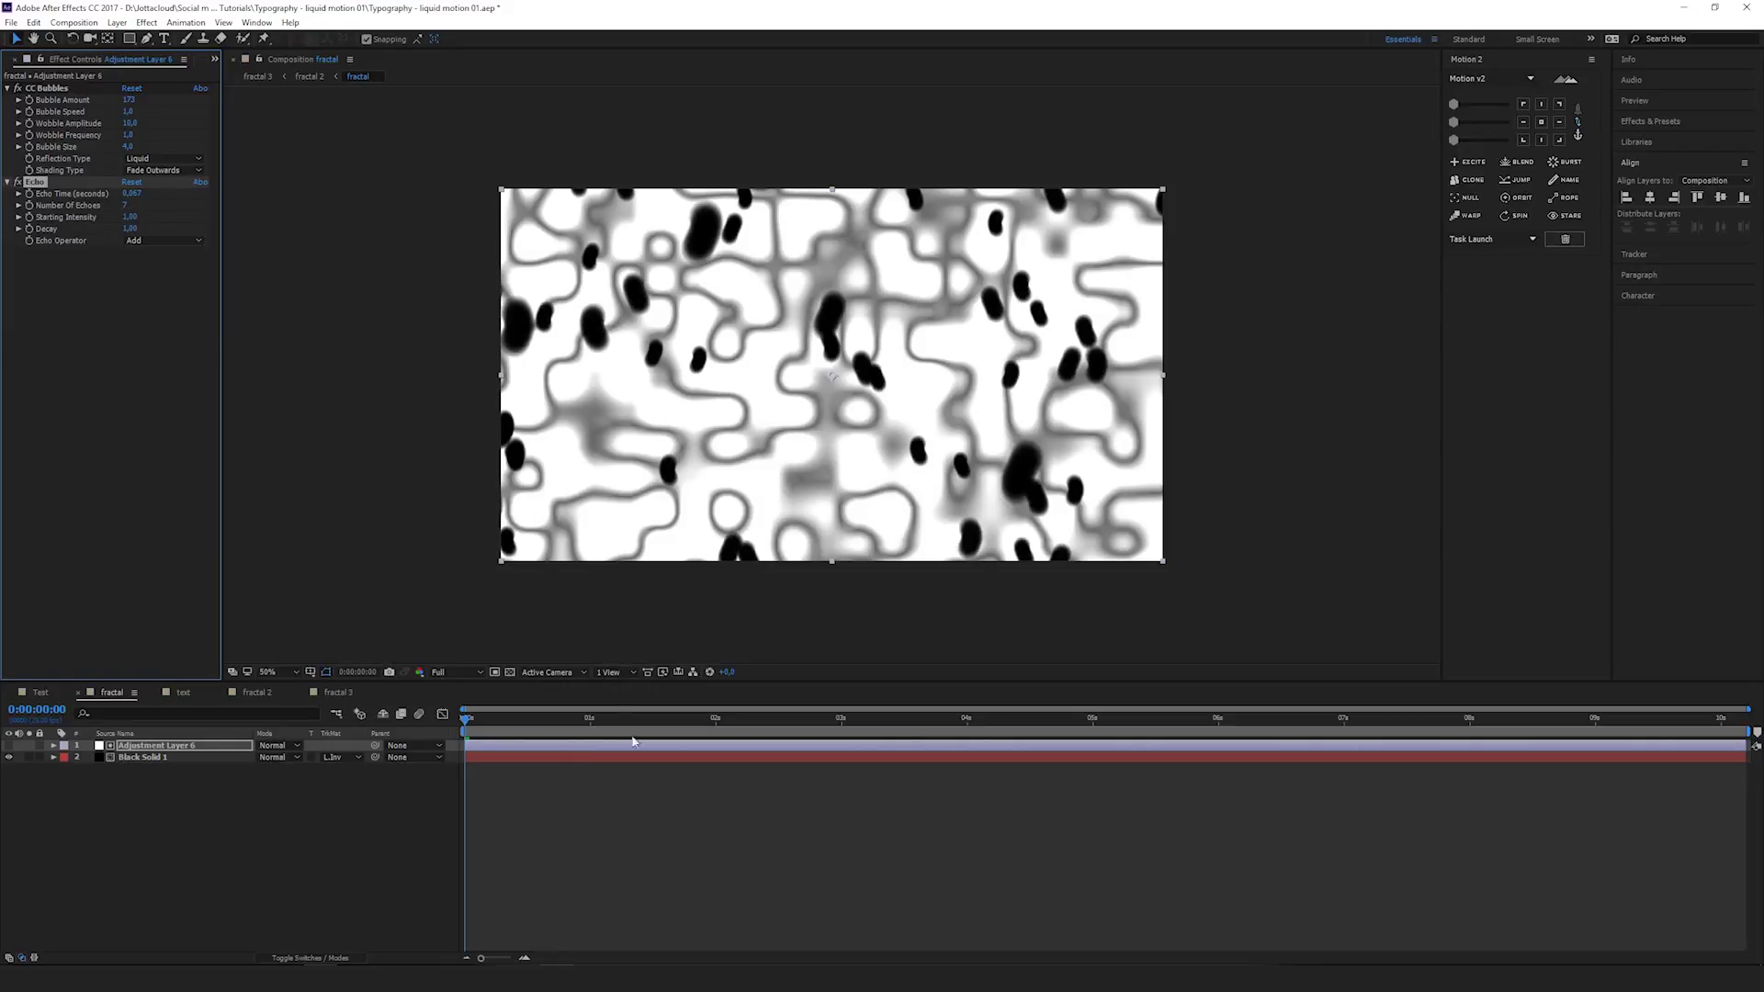
left_click(590, 784)
left_click_drag(134, 195, 135, 195)
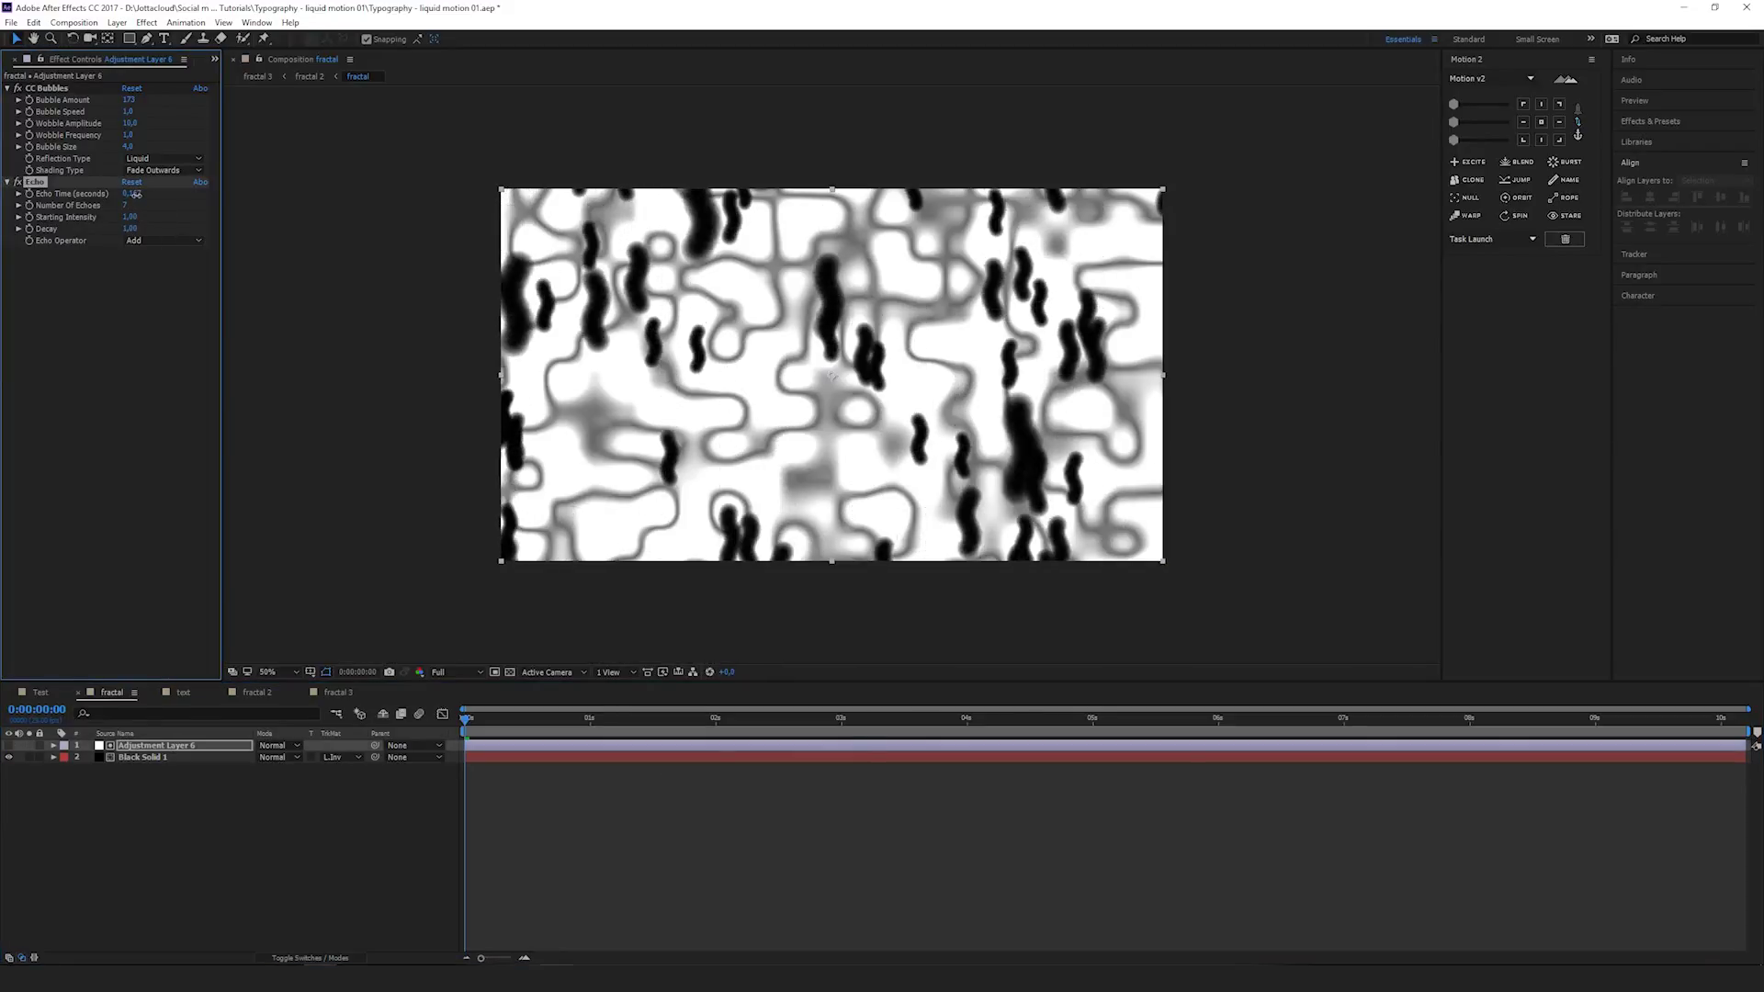
Apply Simple Choker to the bubbles adjustment layer and set its choke matte to about 1.8
left_click(665, 858)
left_click(201, 745)
key("ctrl+space")
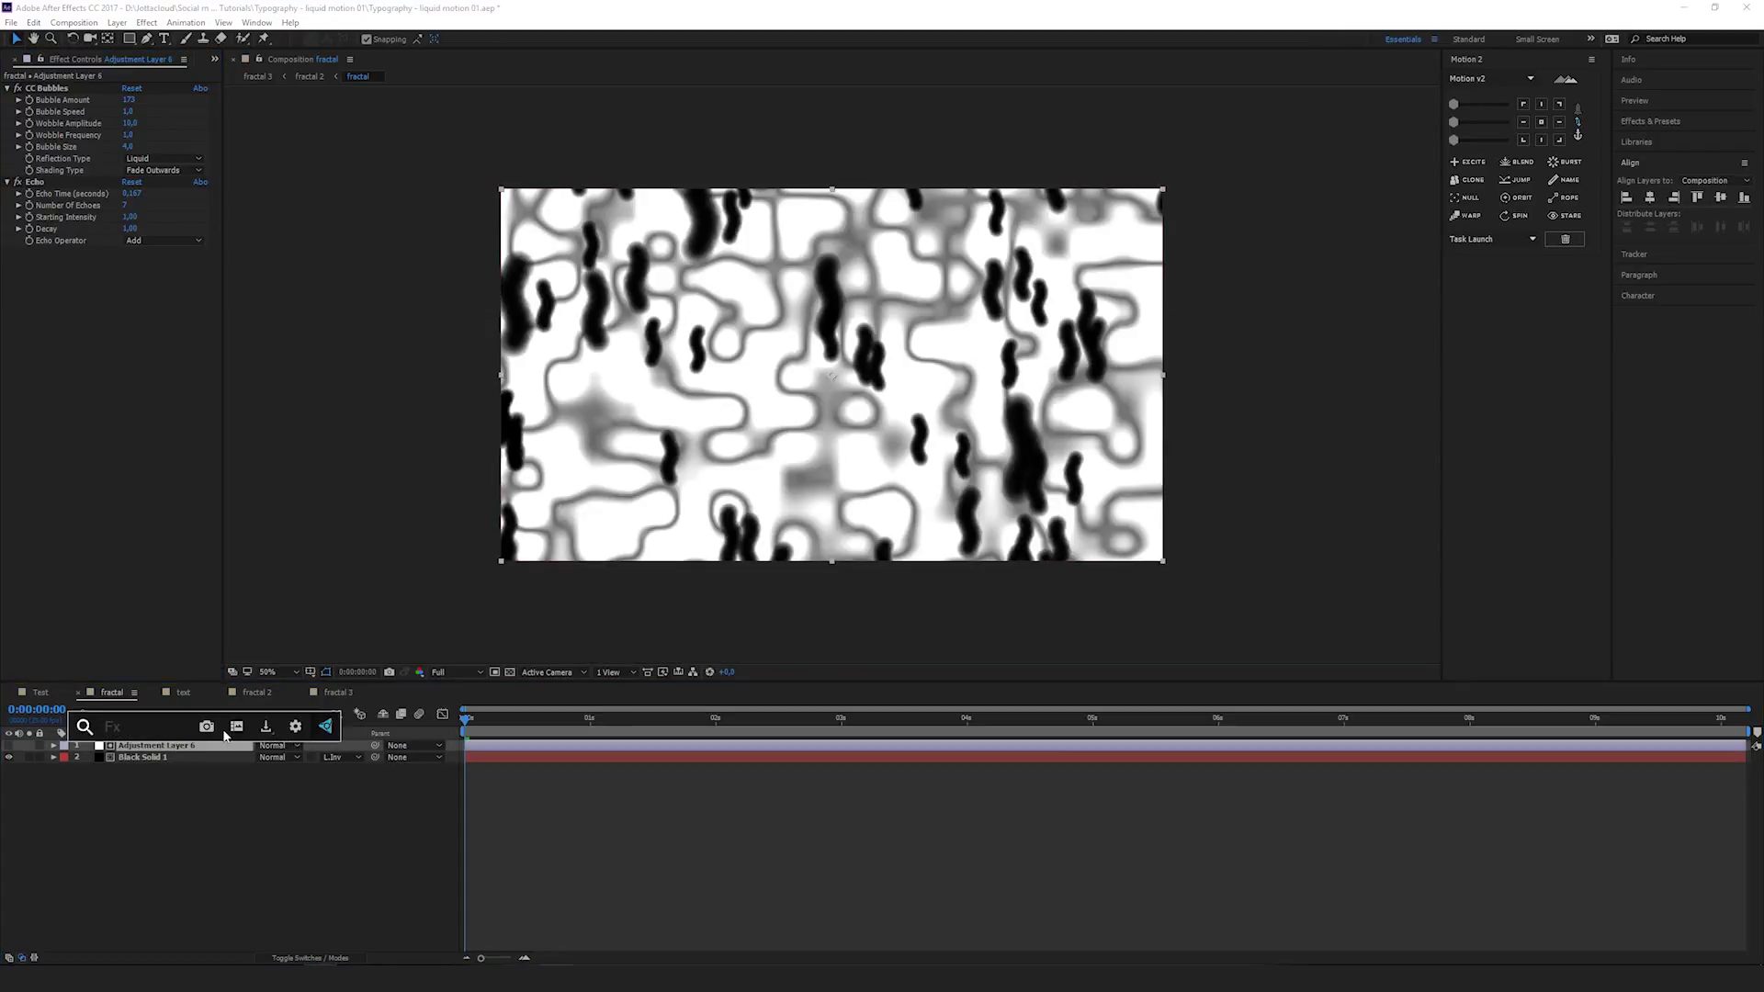
type("simple")
key("Return")
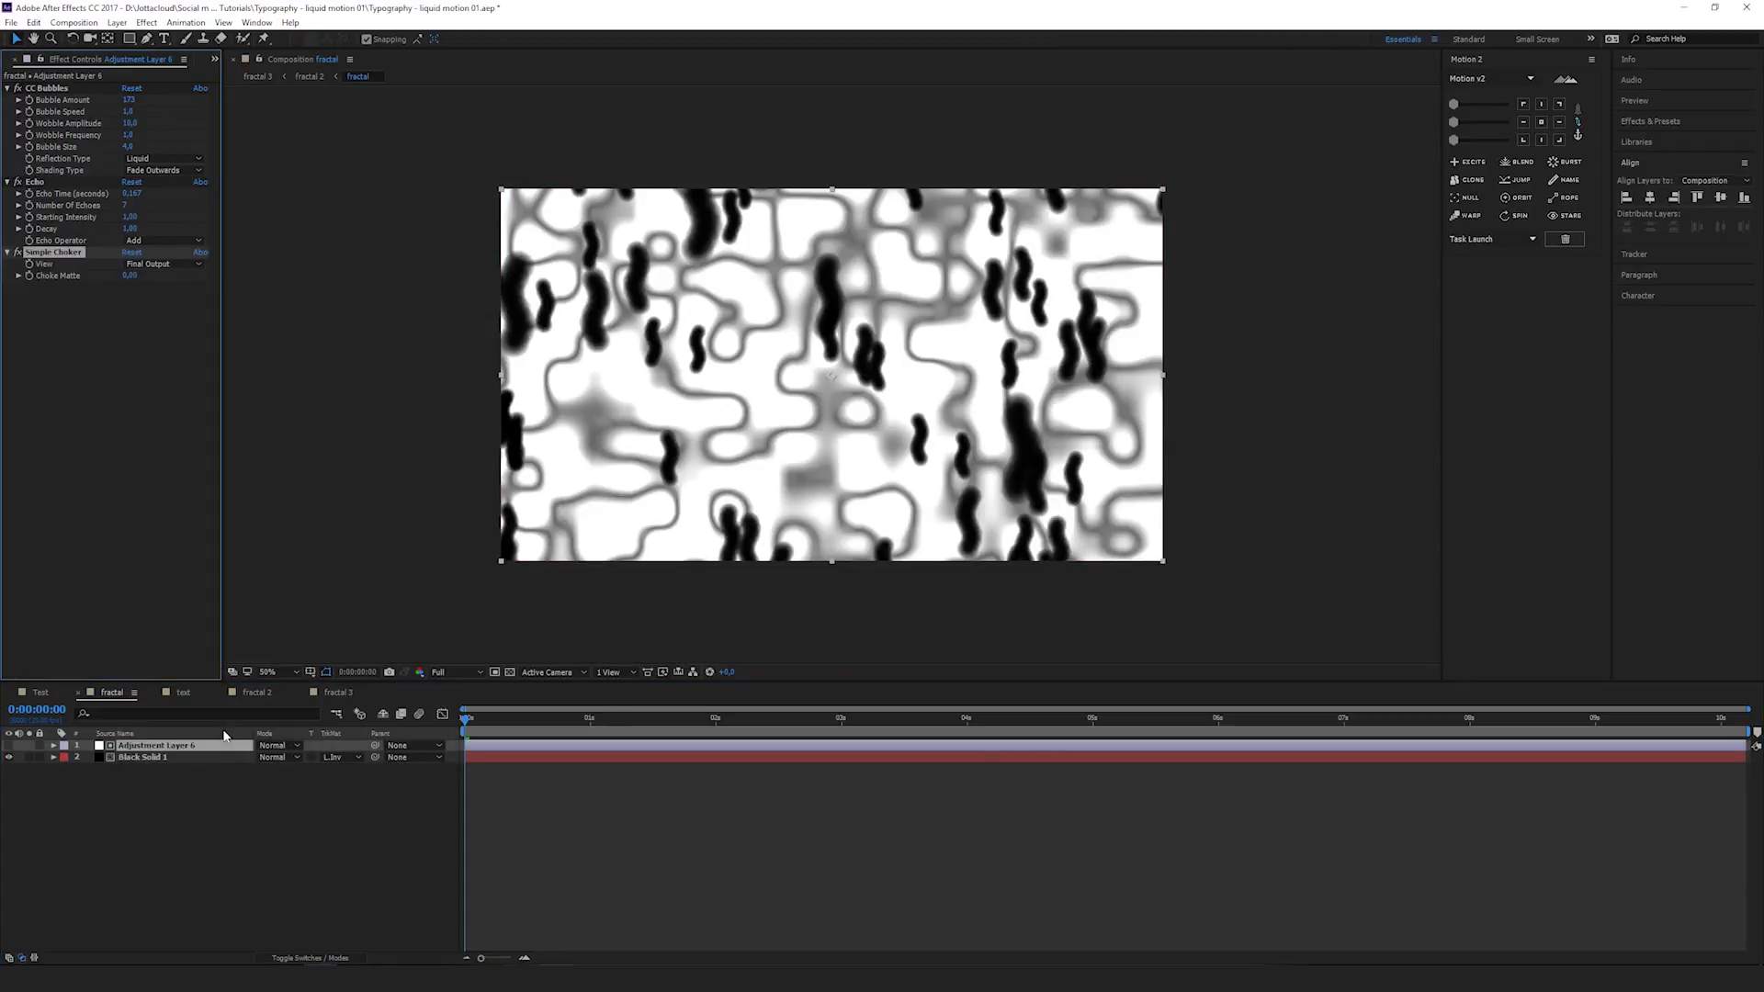
left_click_drag(130, 275, 149, 281)
left_click(376, 779)
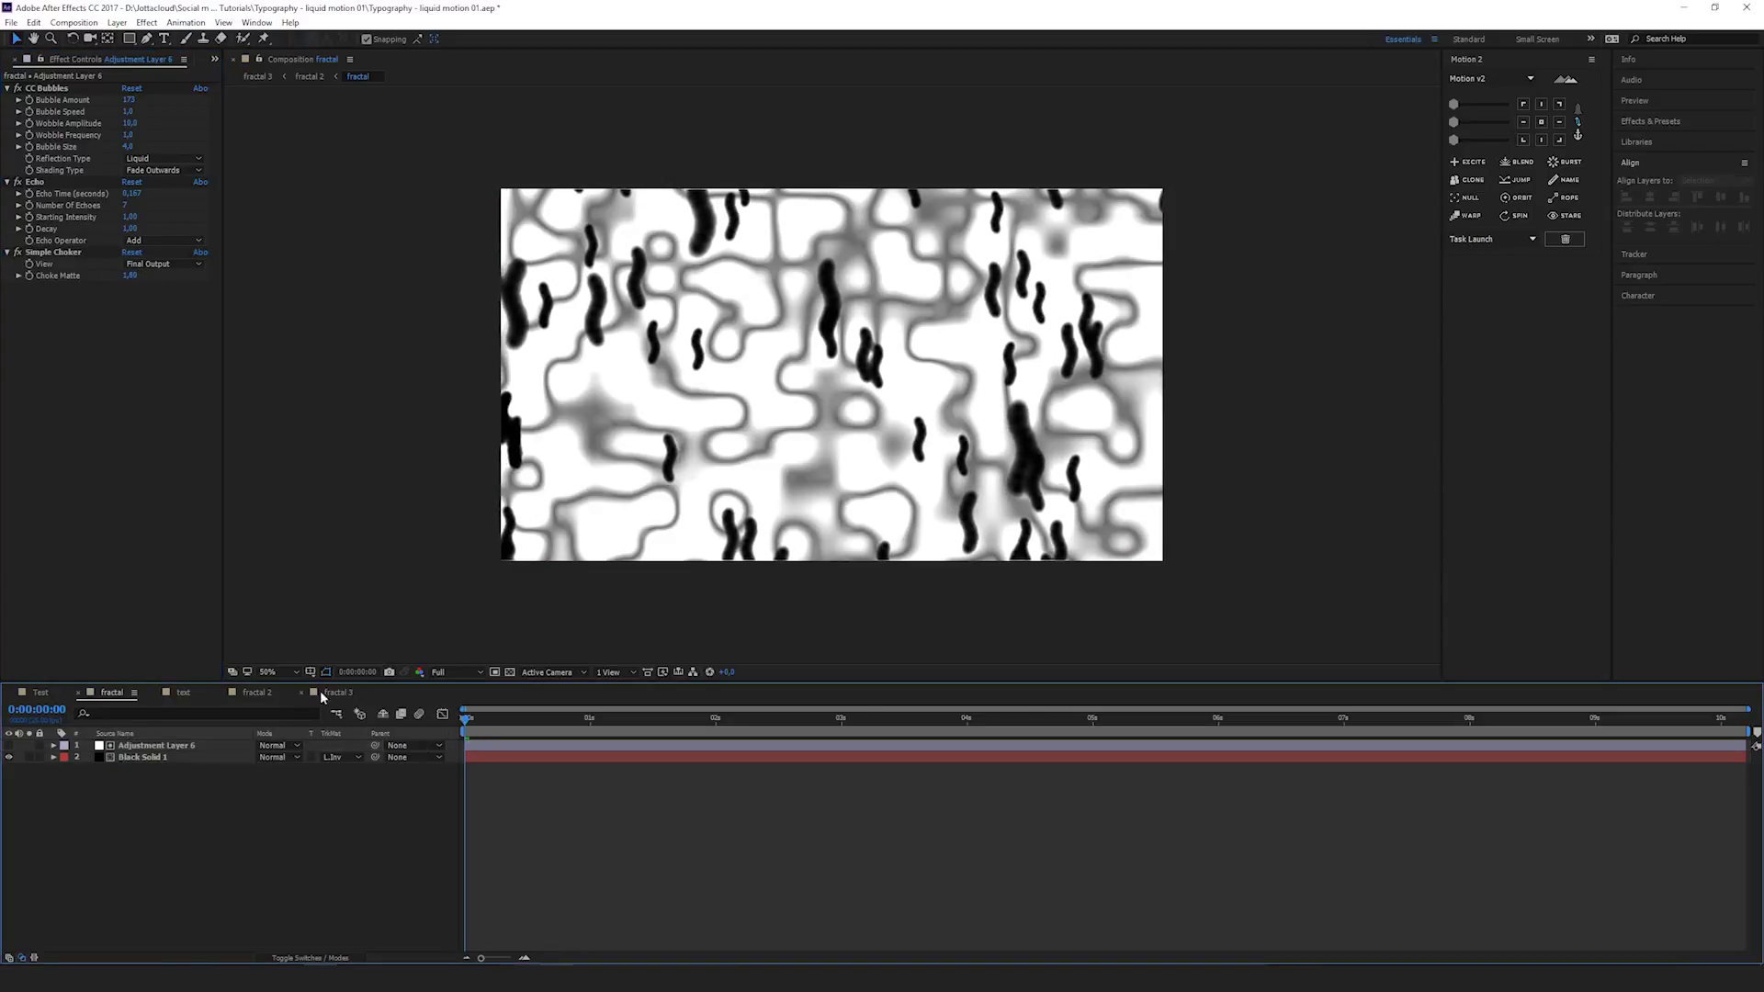
Play back the fractal 3 composition from its start to check the liquid motion in the lettering
left_click(323, 695)
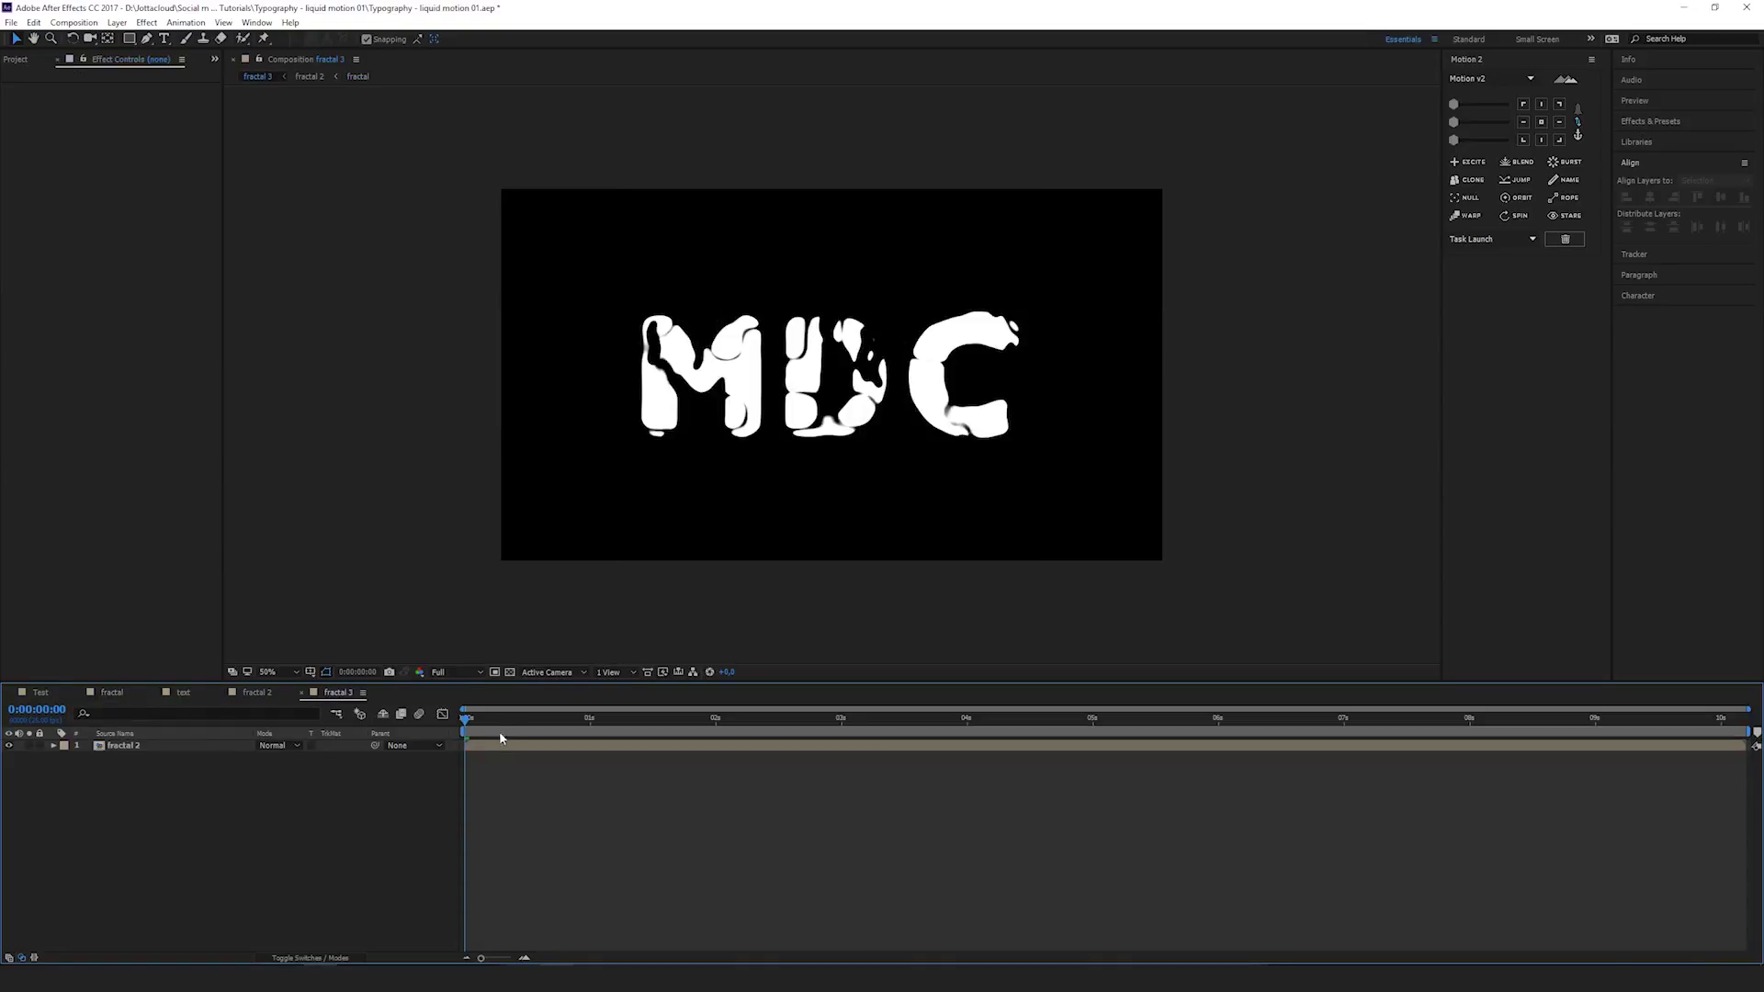
left_click(473, 718)
key("space")
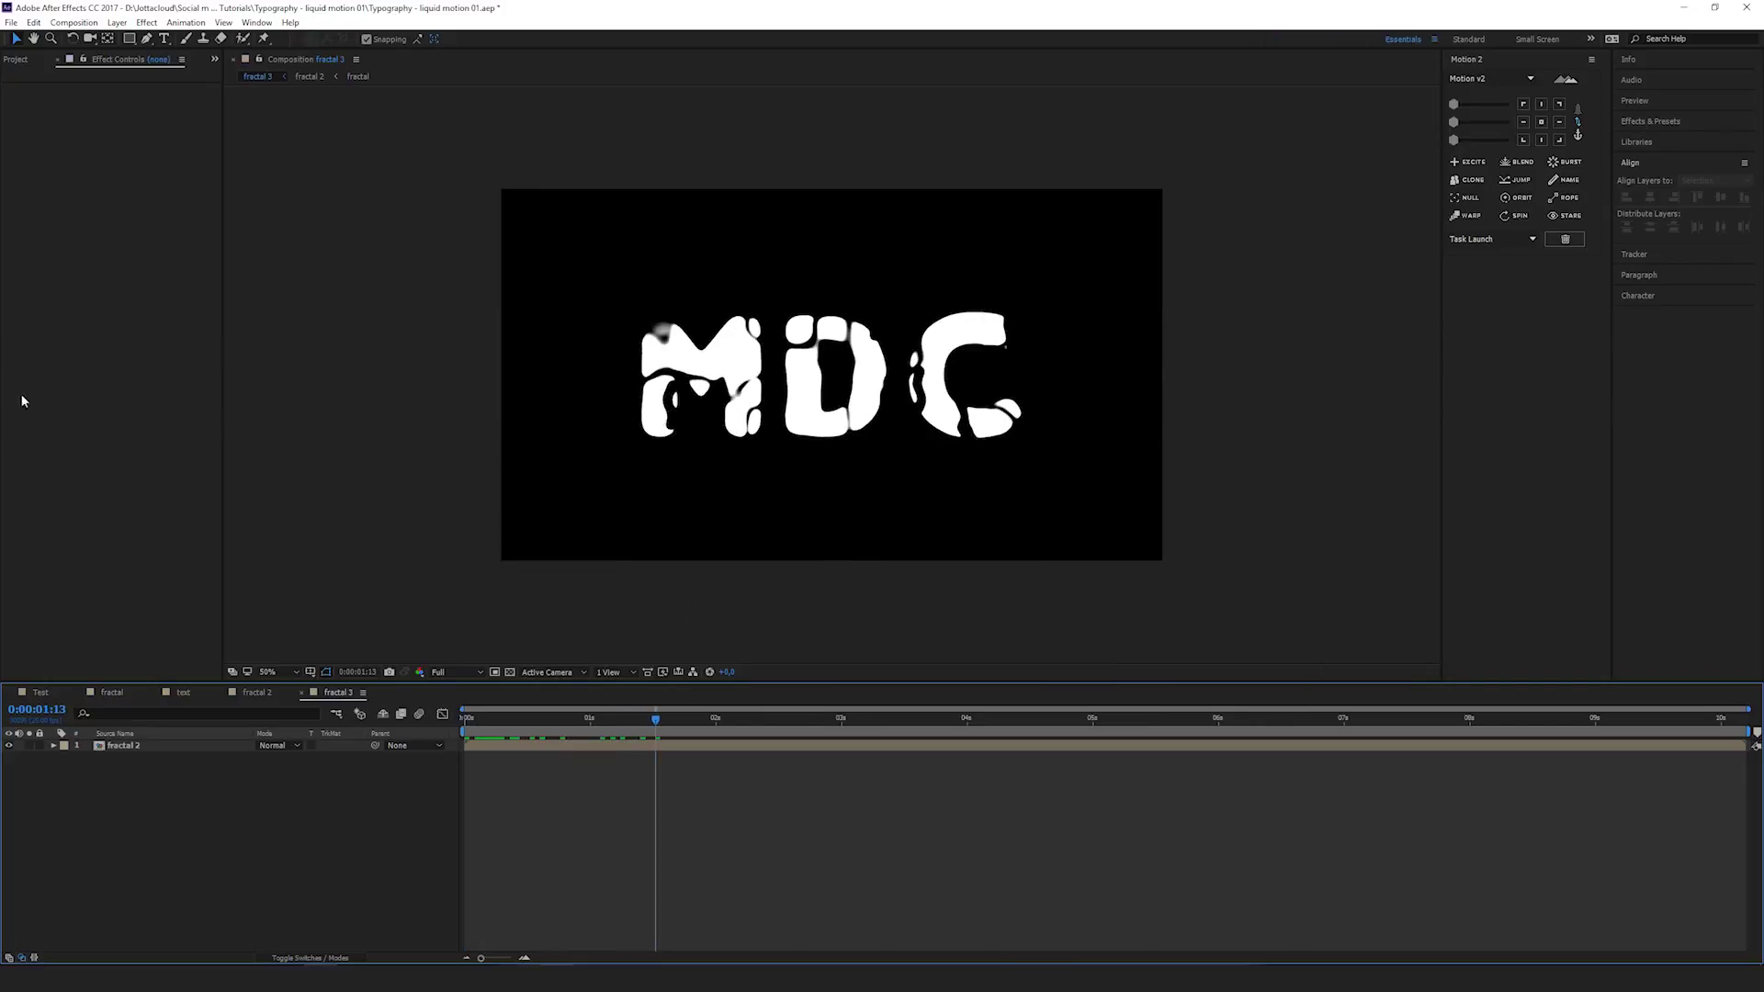
Nest the fractal 3 composition in a new composition and select its layer there
left_click(36, 58)
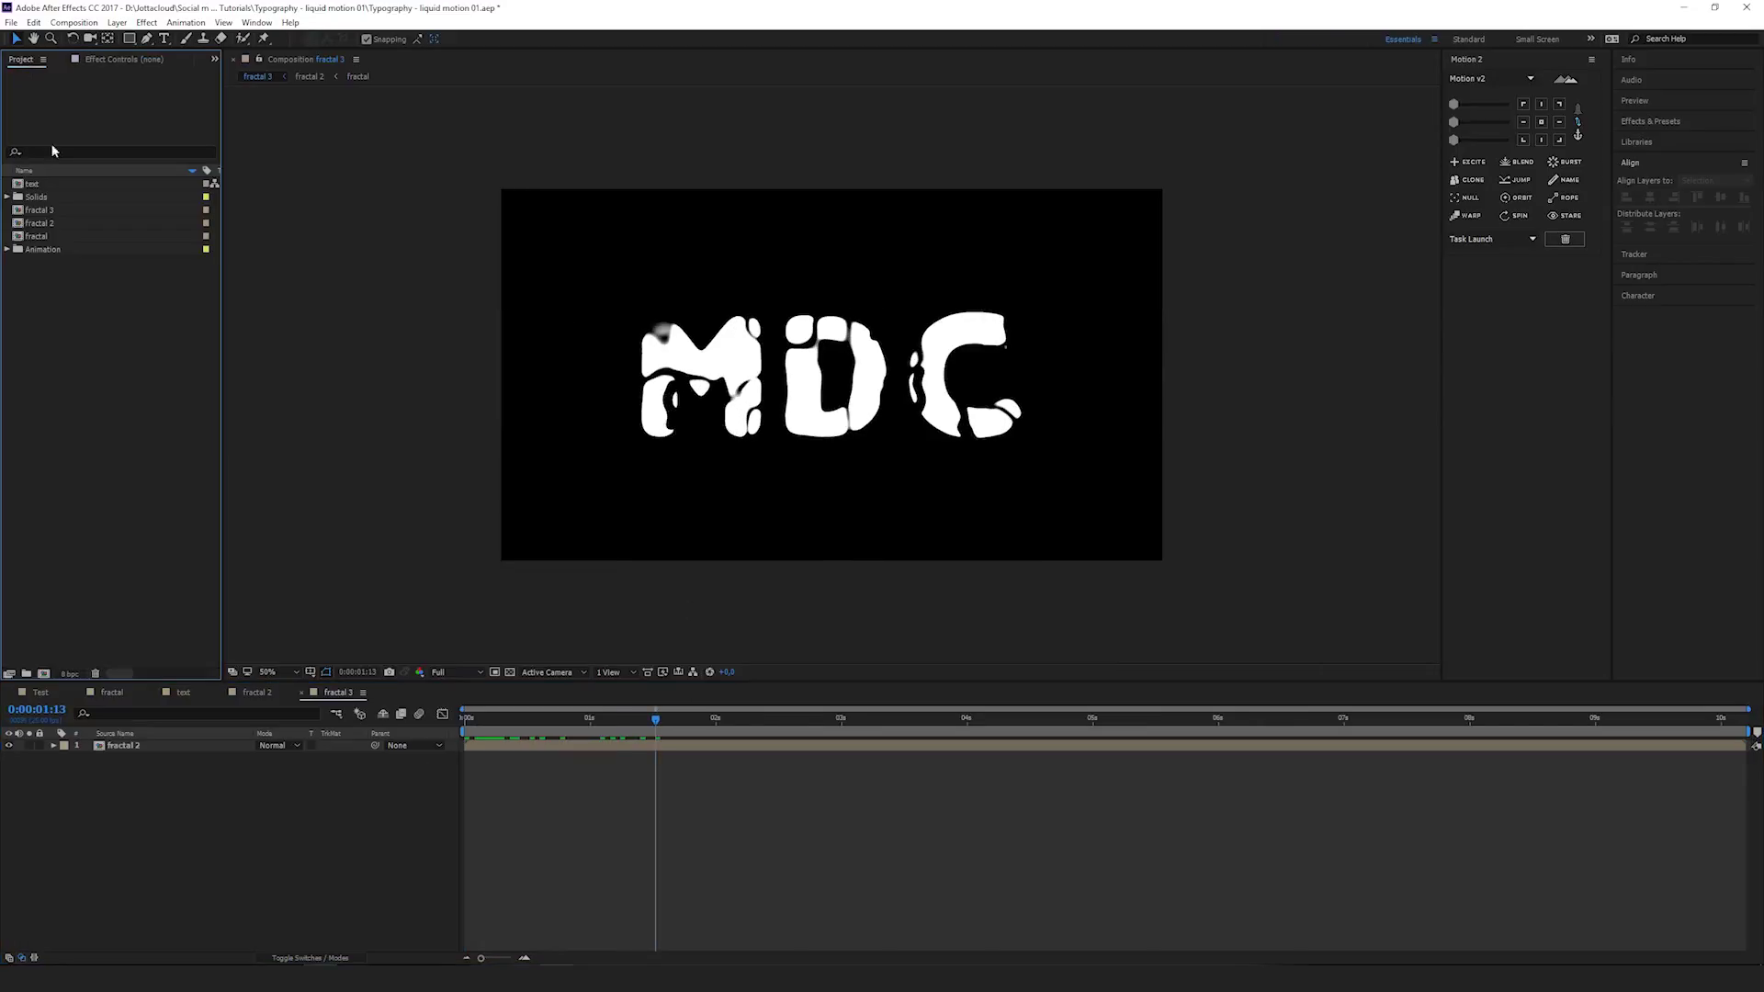
left_click(42, 209)
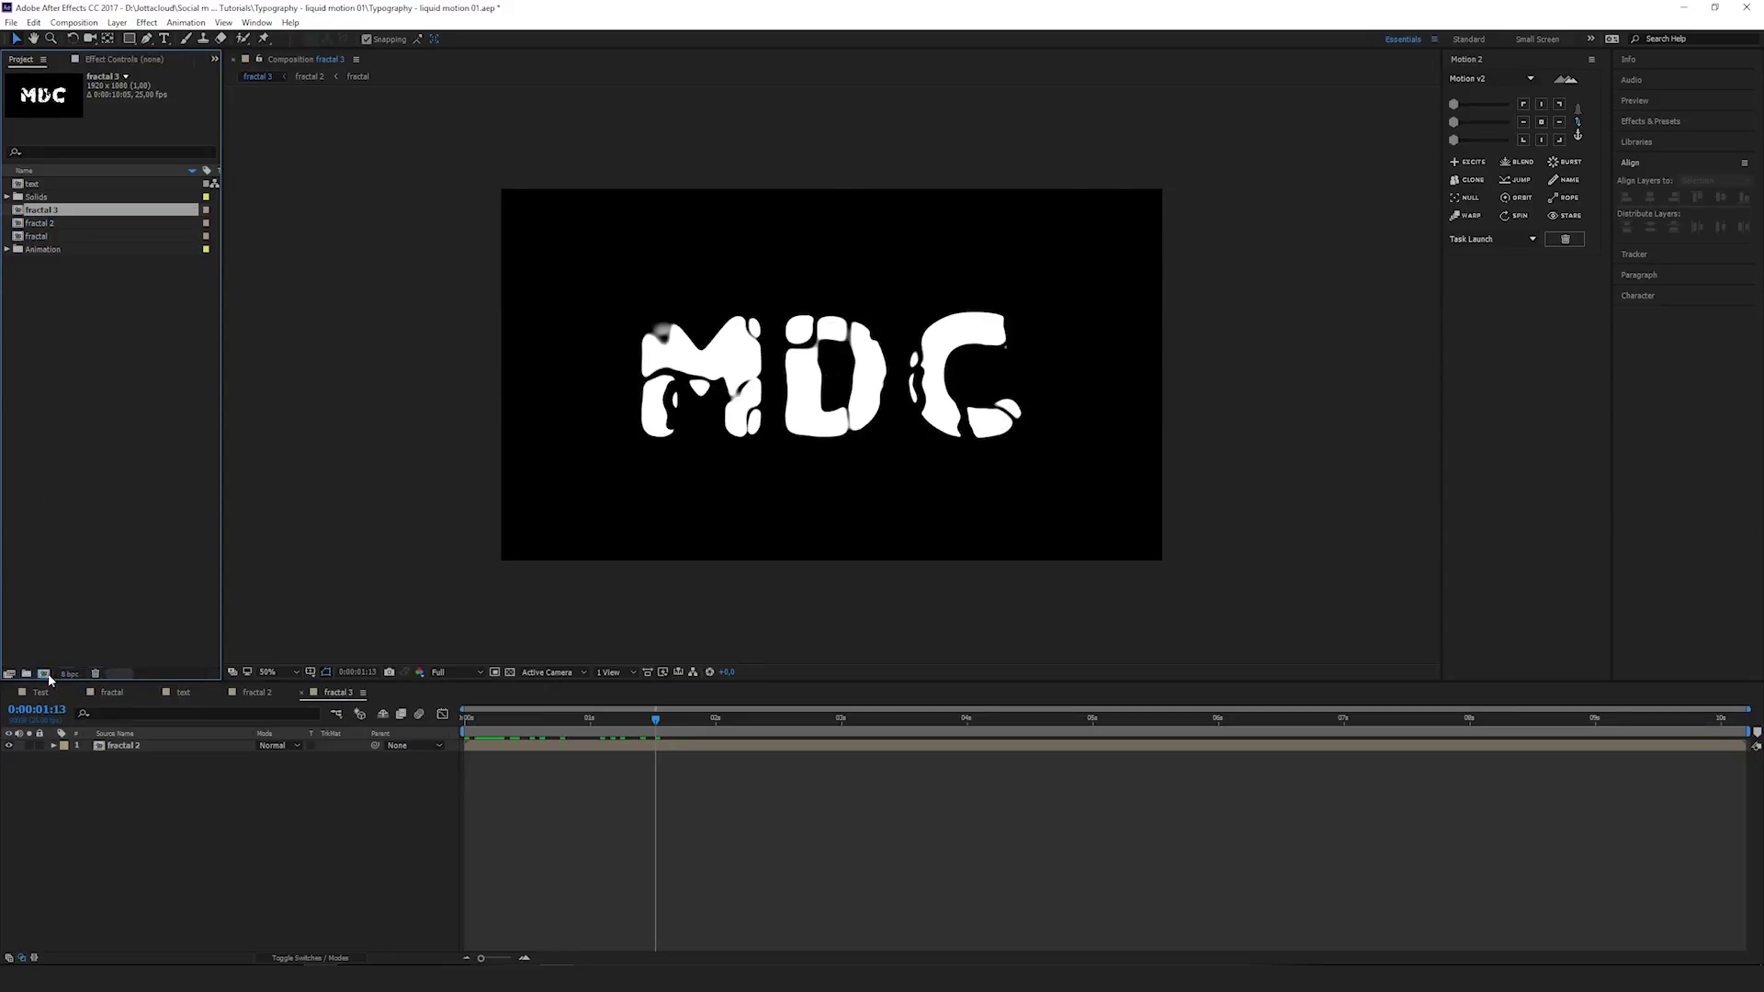
left_click_drag(48, 678, 44, 674)
left_click(492, 761)
left_click(128, 747)
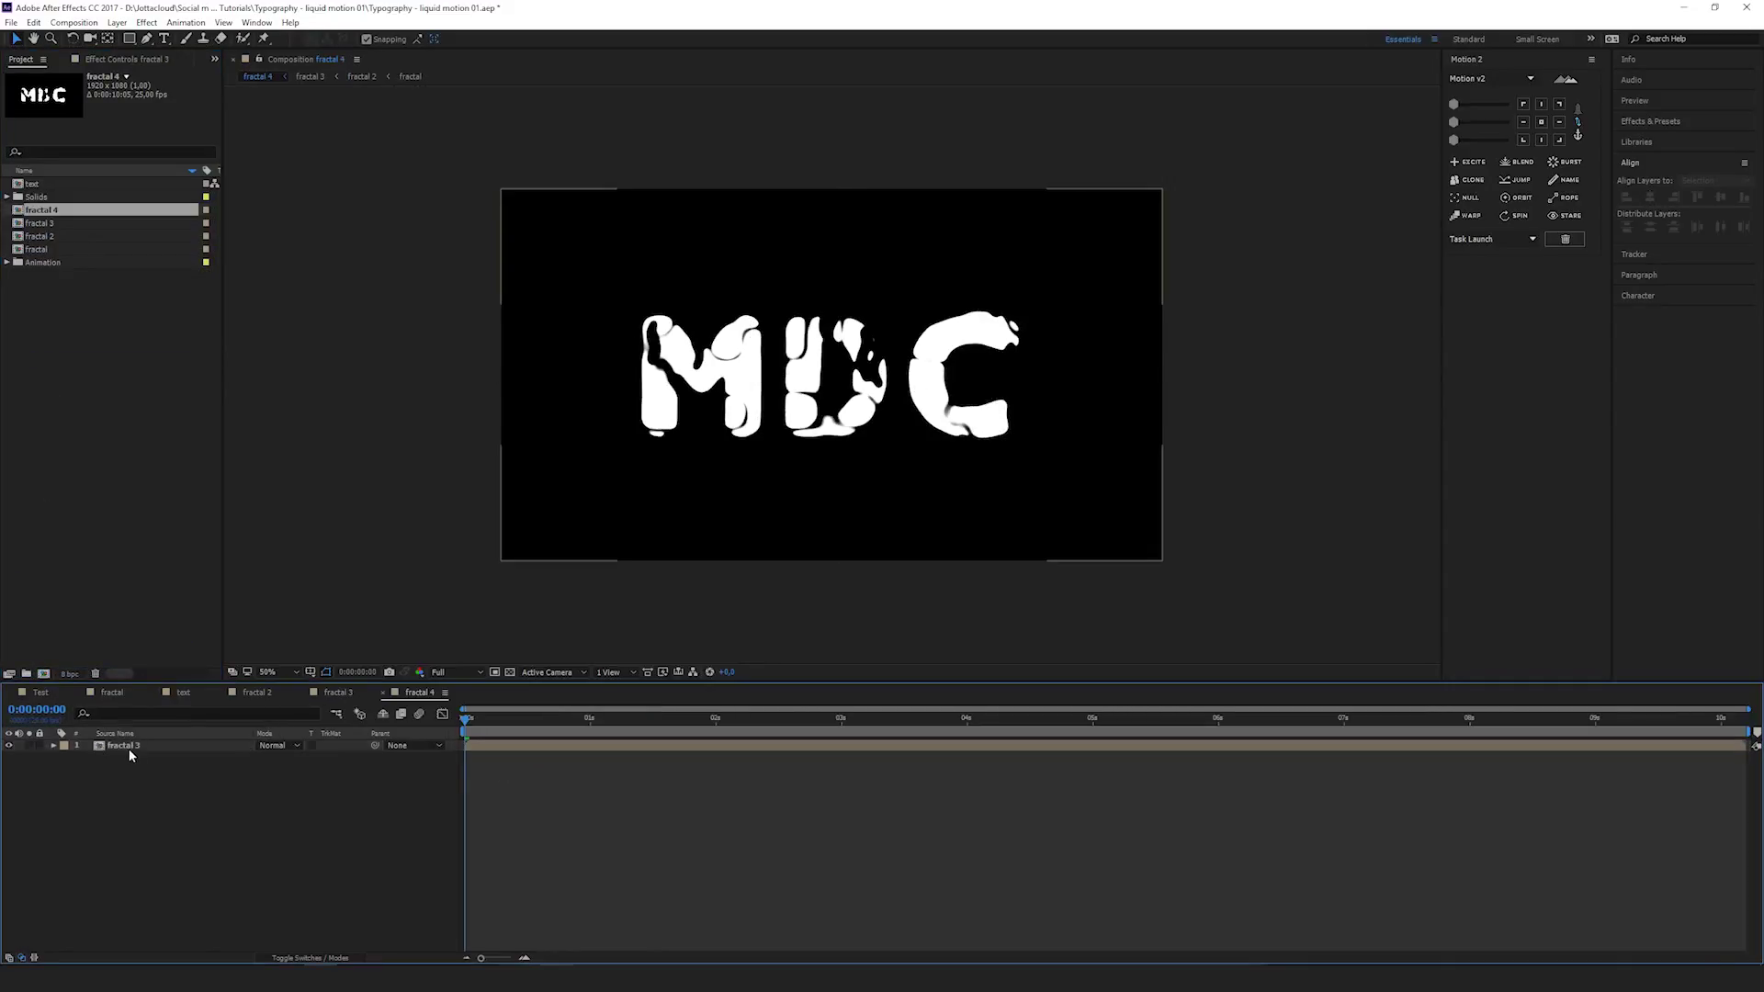
Draw an open Pen mask path on the fractal 3 layer along the strokes of the letter M
left_click(147, 39)
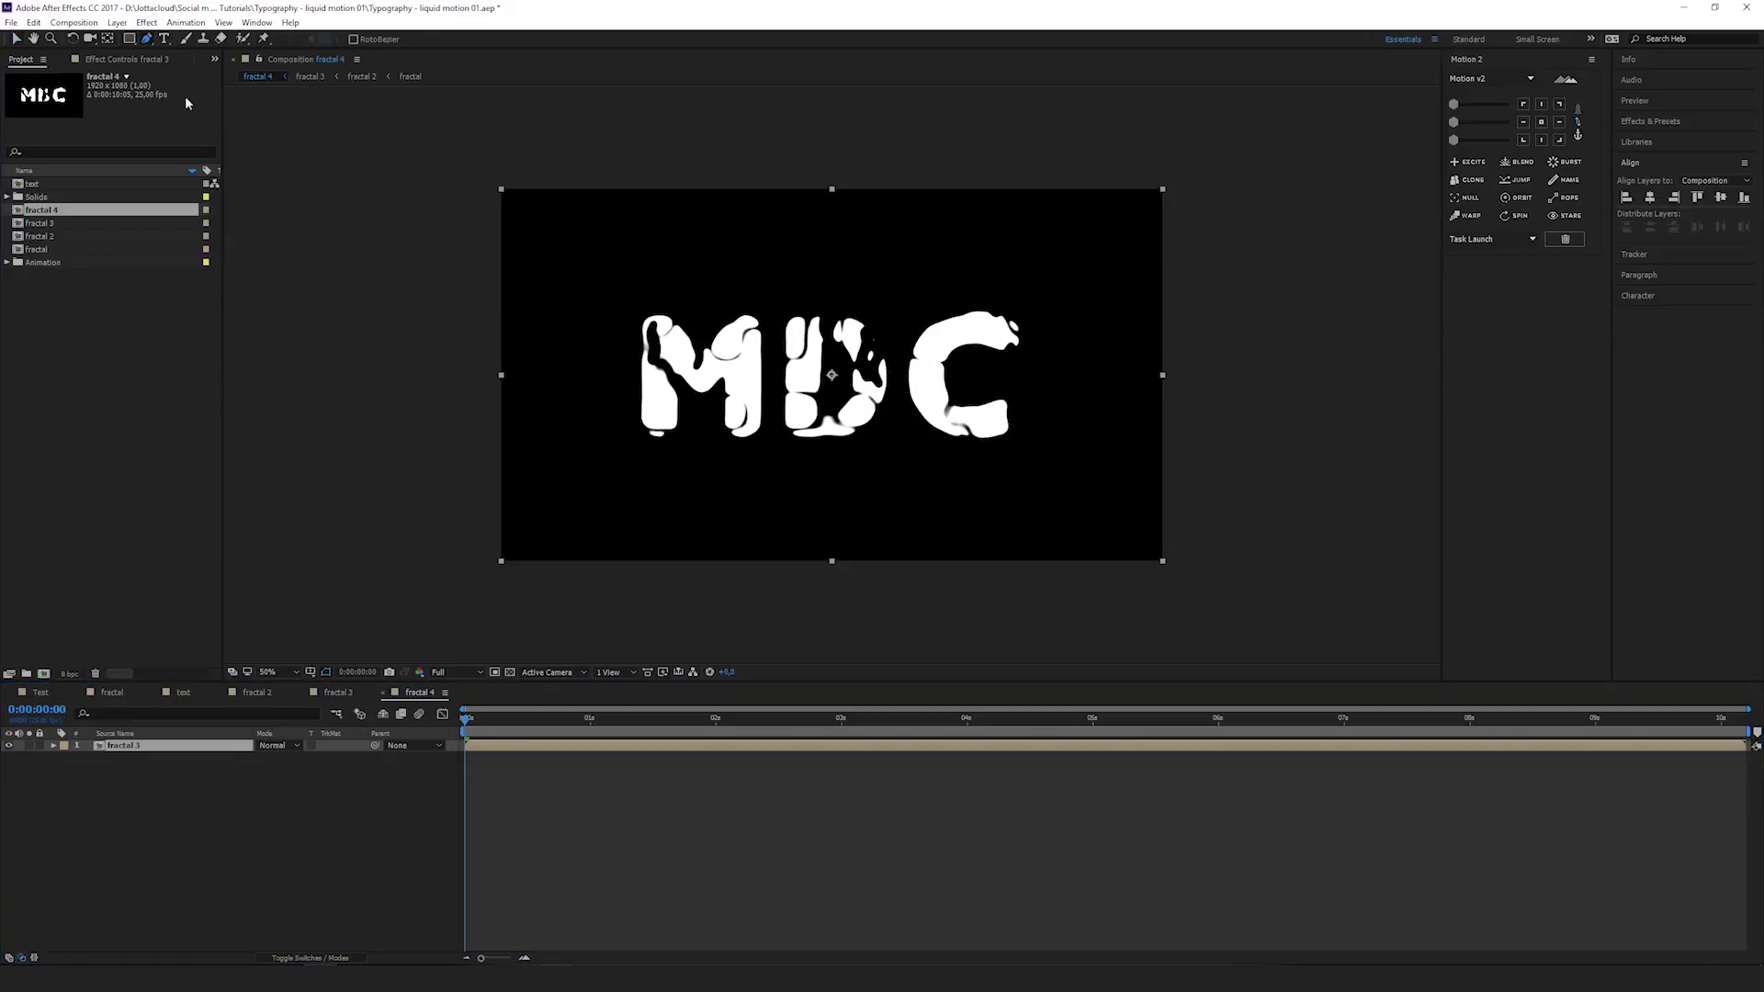
left_click(660, 452)
left_click(661, 340)
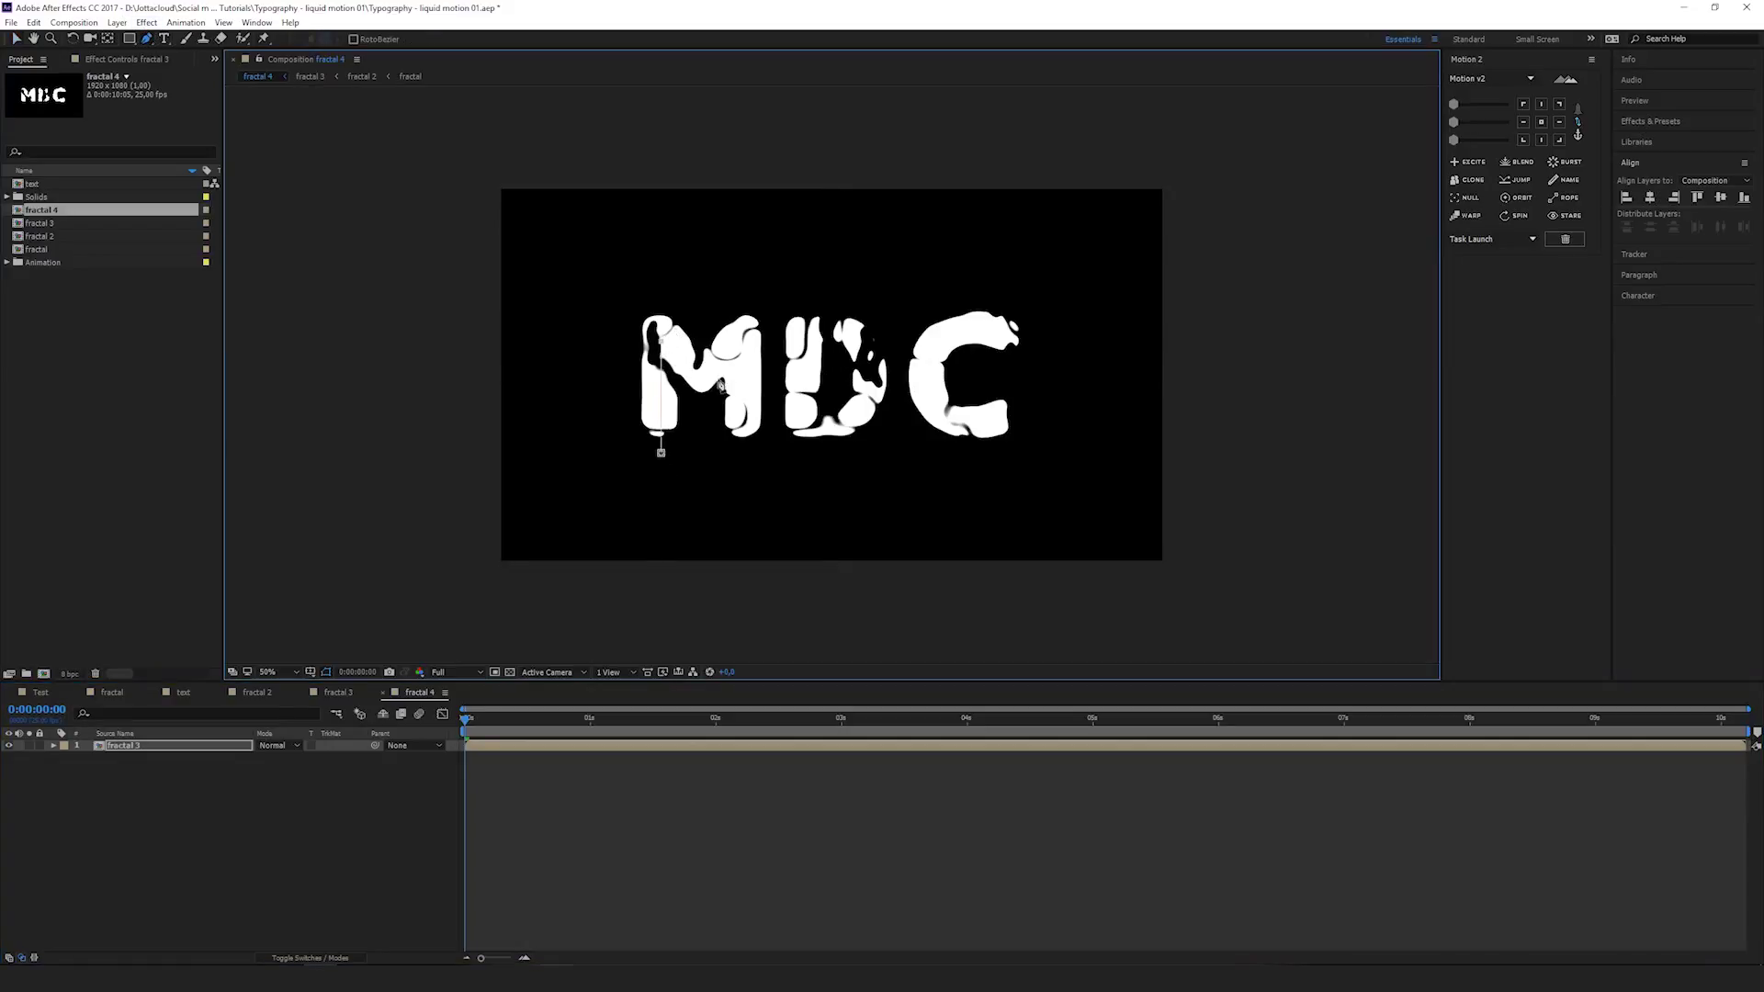
left_click(700, 371)
left_click(740, 341)
left_click(744, 464)
left_click(748, 338)
Draw a closed, curved mask path on the fractal 3 layer following the letter D
left_click(190, 745)
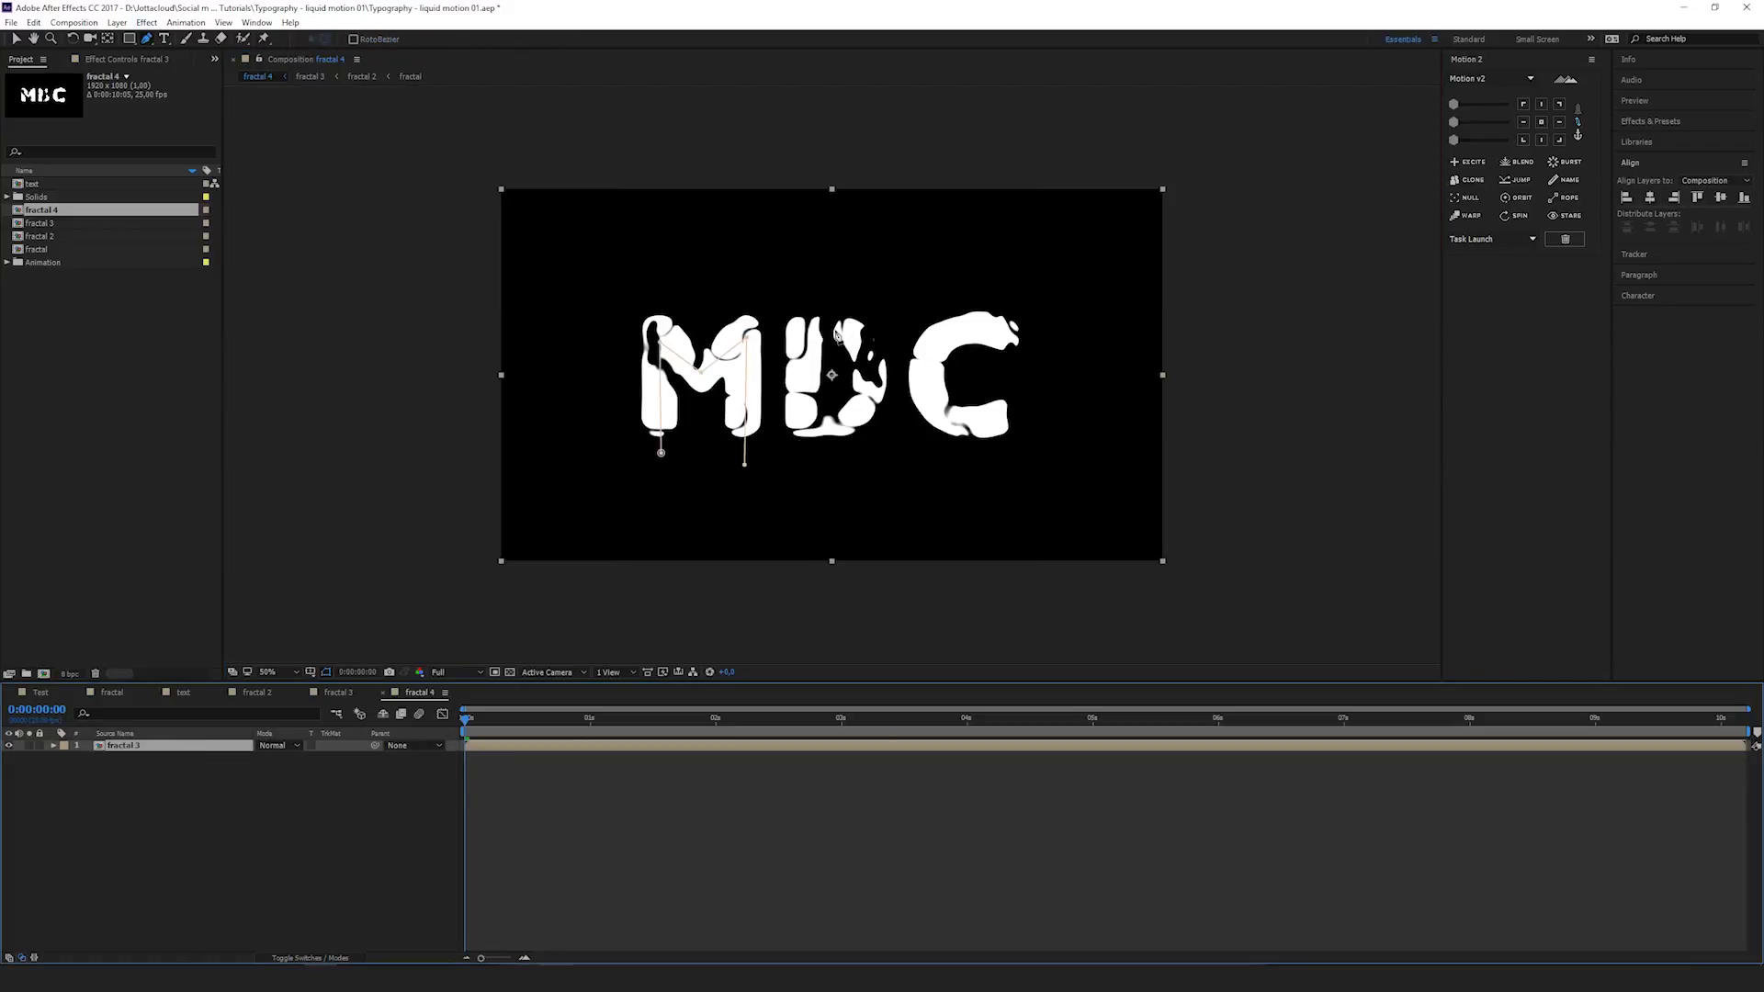
left_click(836, 331)
left_click(798, 401)
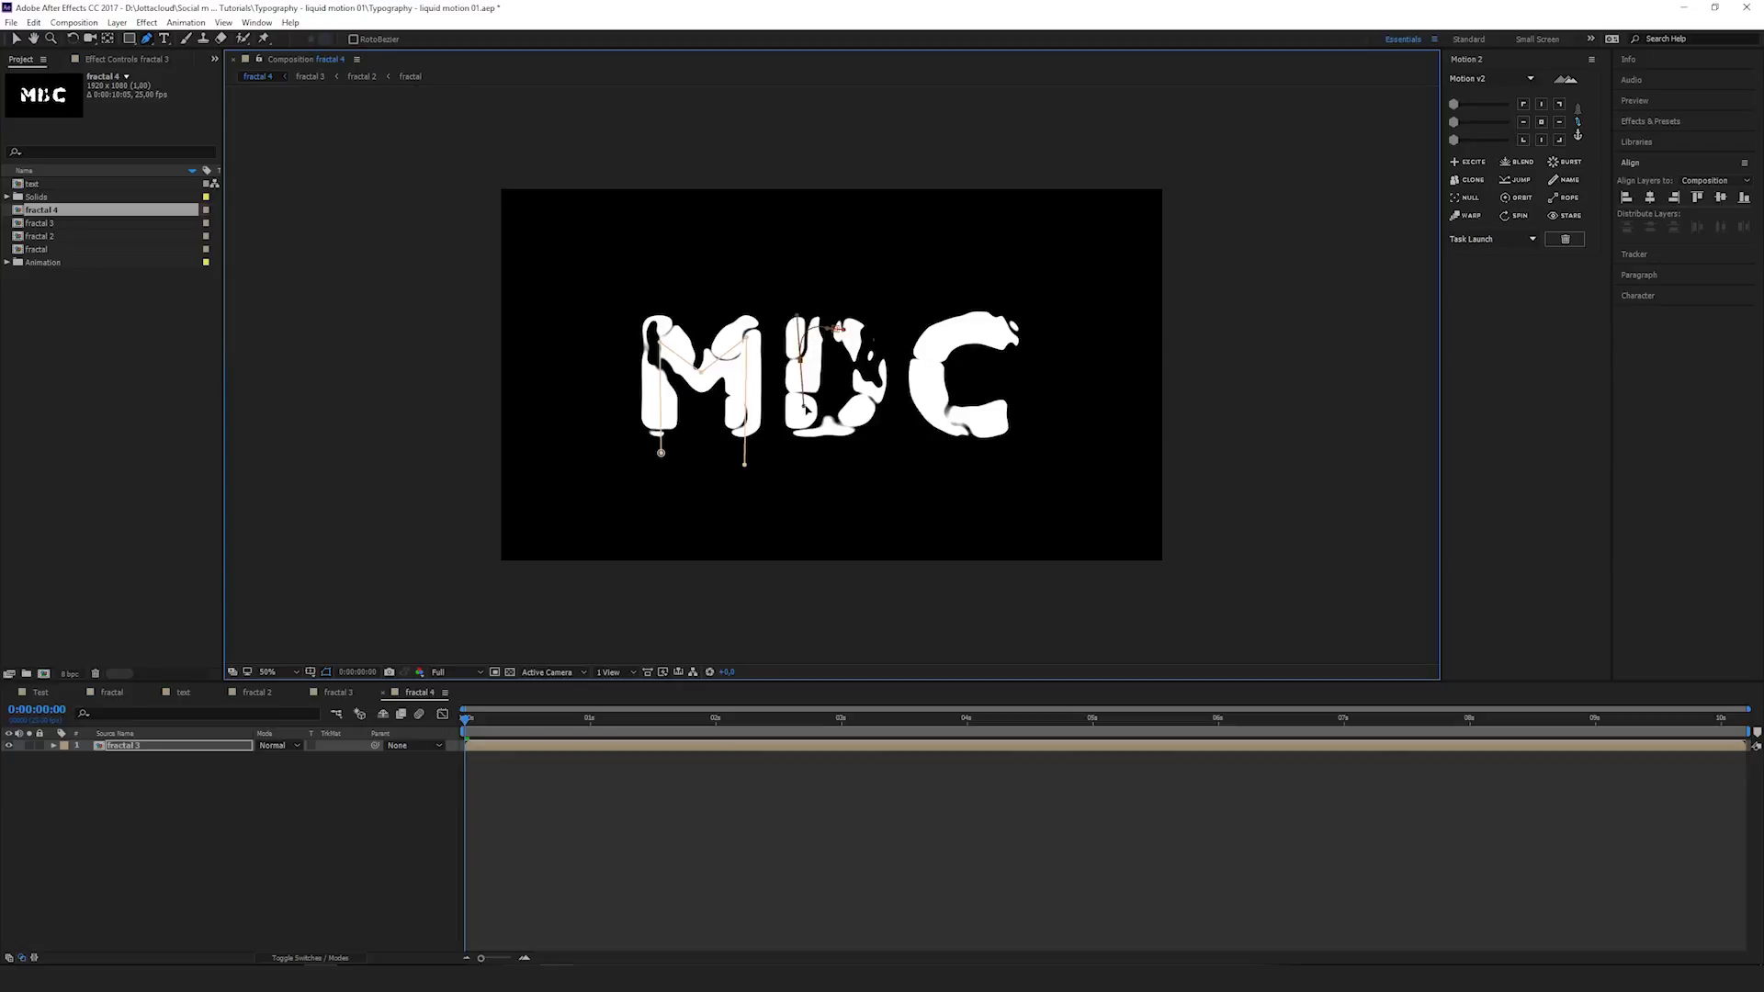
left_click_drag(808, 429, 844, 328)
Draw an open, curved mask path on the fractal 3 layer following the letter C
left_click(223, 744)
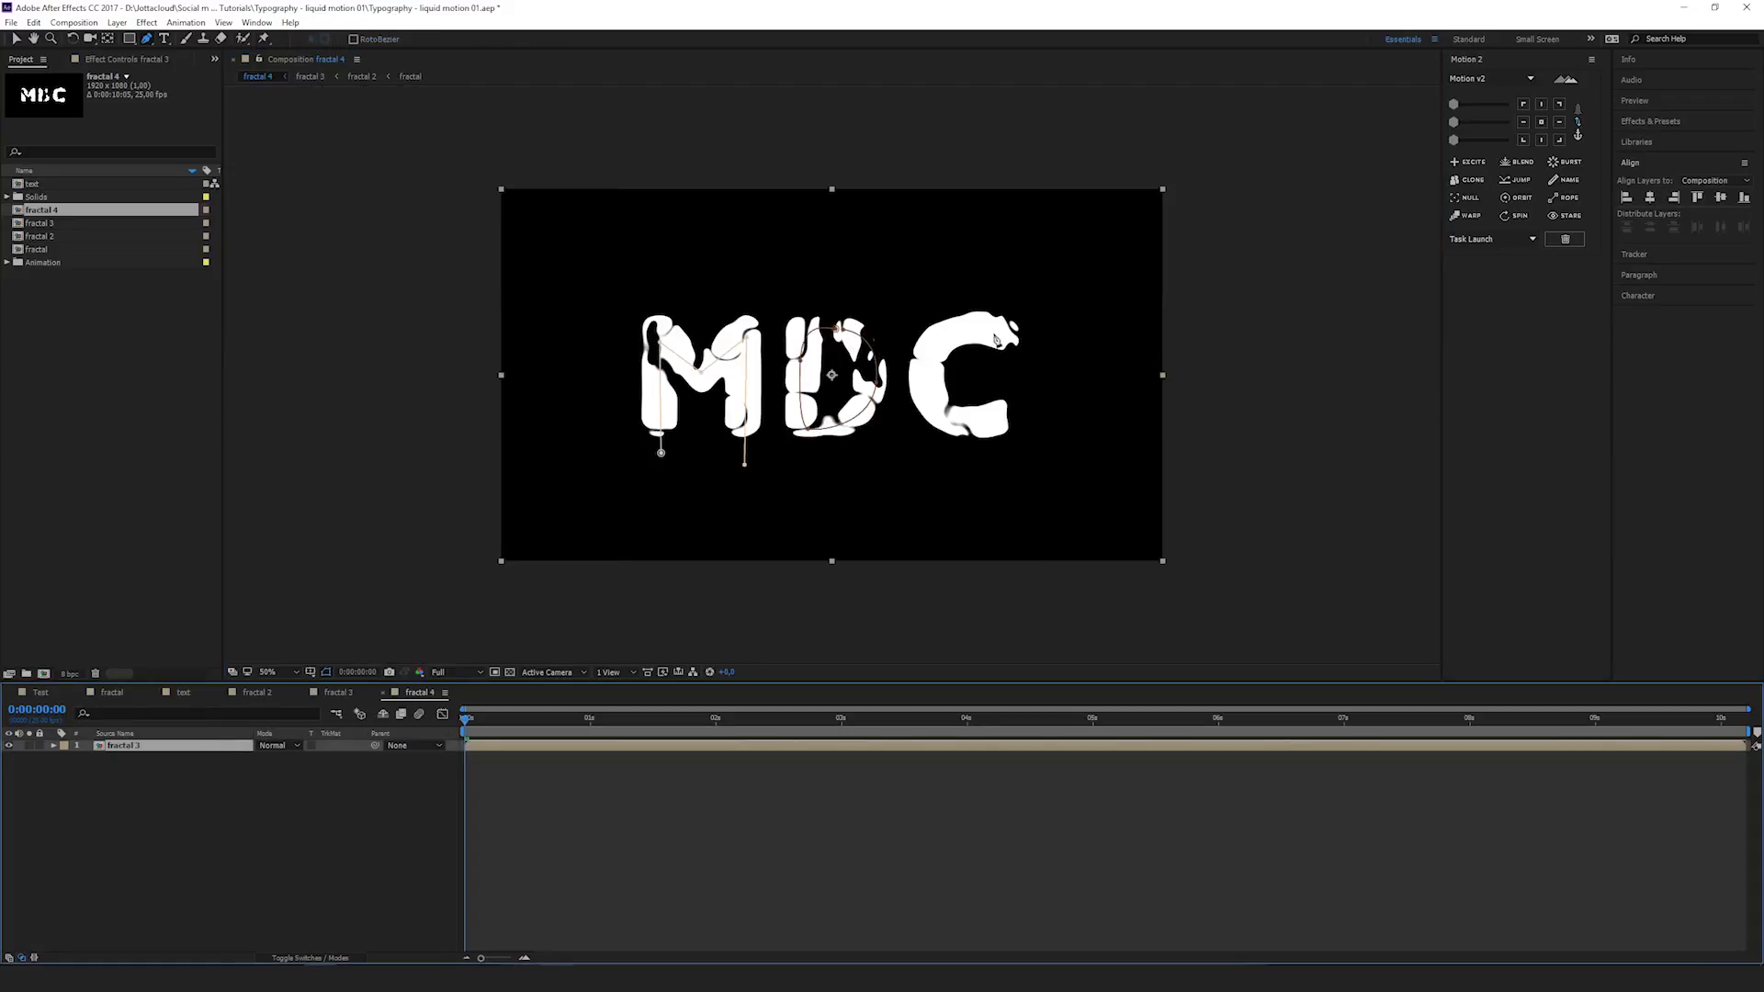
left_click_drag(1026, 340, 1044, 342)
left_click_drag(932, 355, 1025, 424)
left_click(1032, 413)
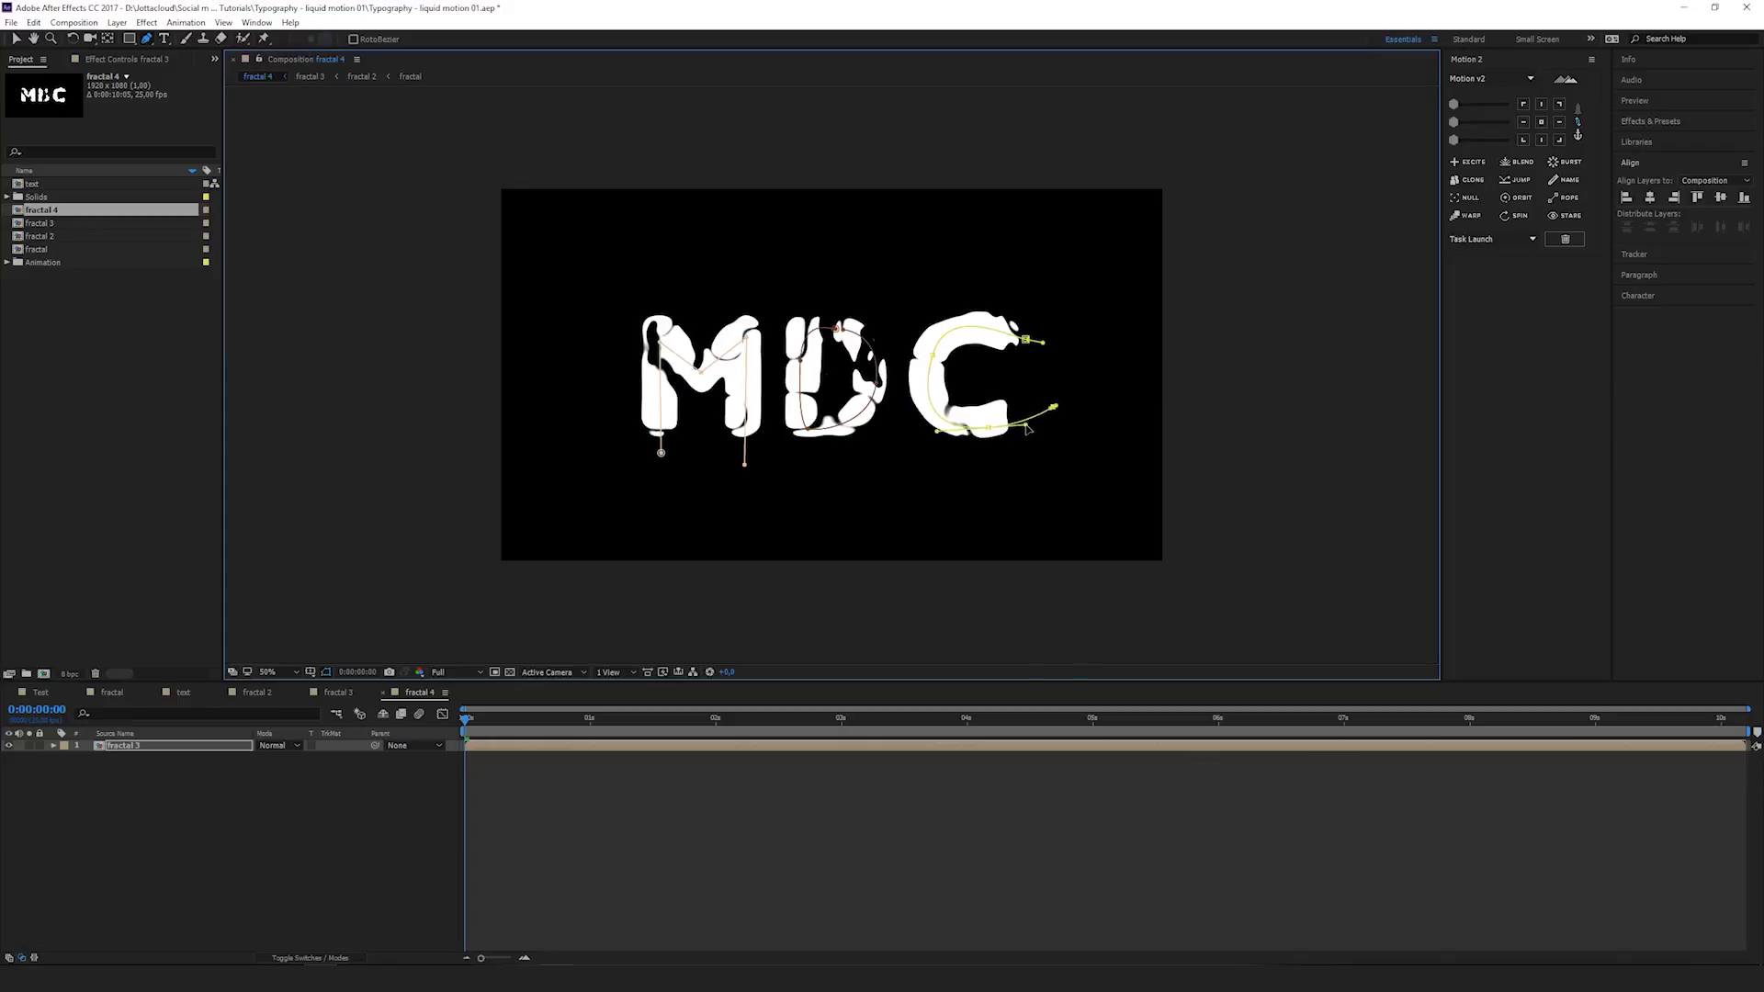
Apply Stroke to the fractal 3 layer for all masks, non-sequentially, with 100% brush hardness, 0% spacing and a 100% End keyframe at the start
left_click(243, 765)
left_click(222, 743)
key("ctrl+space")
type("str")
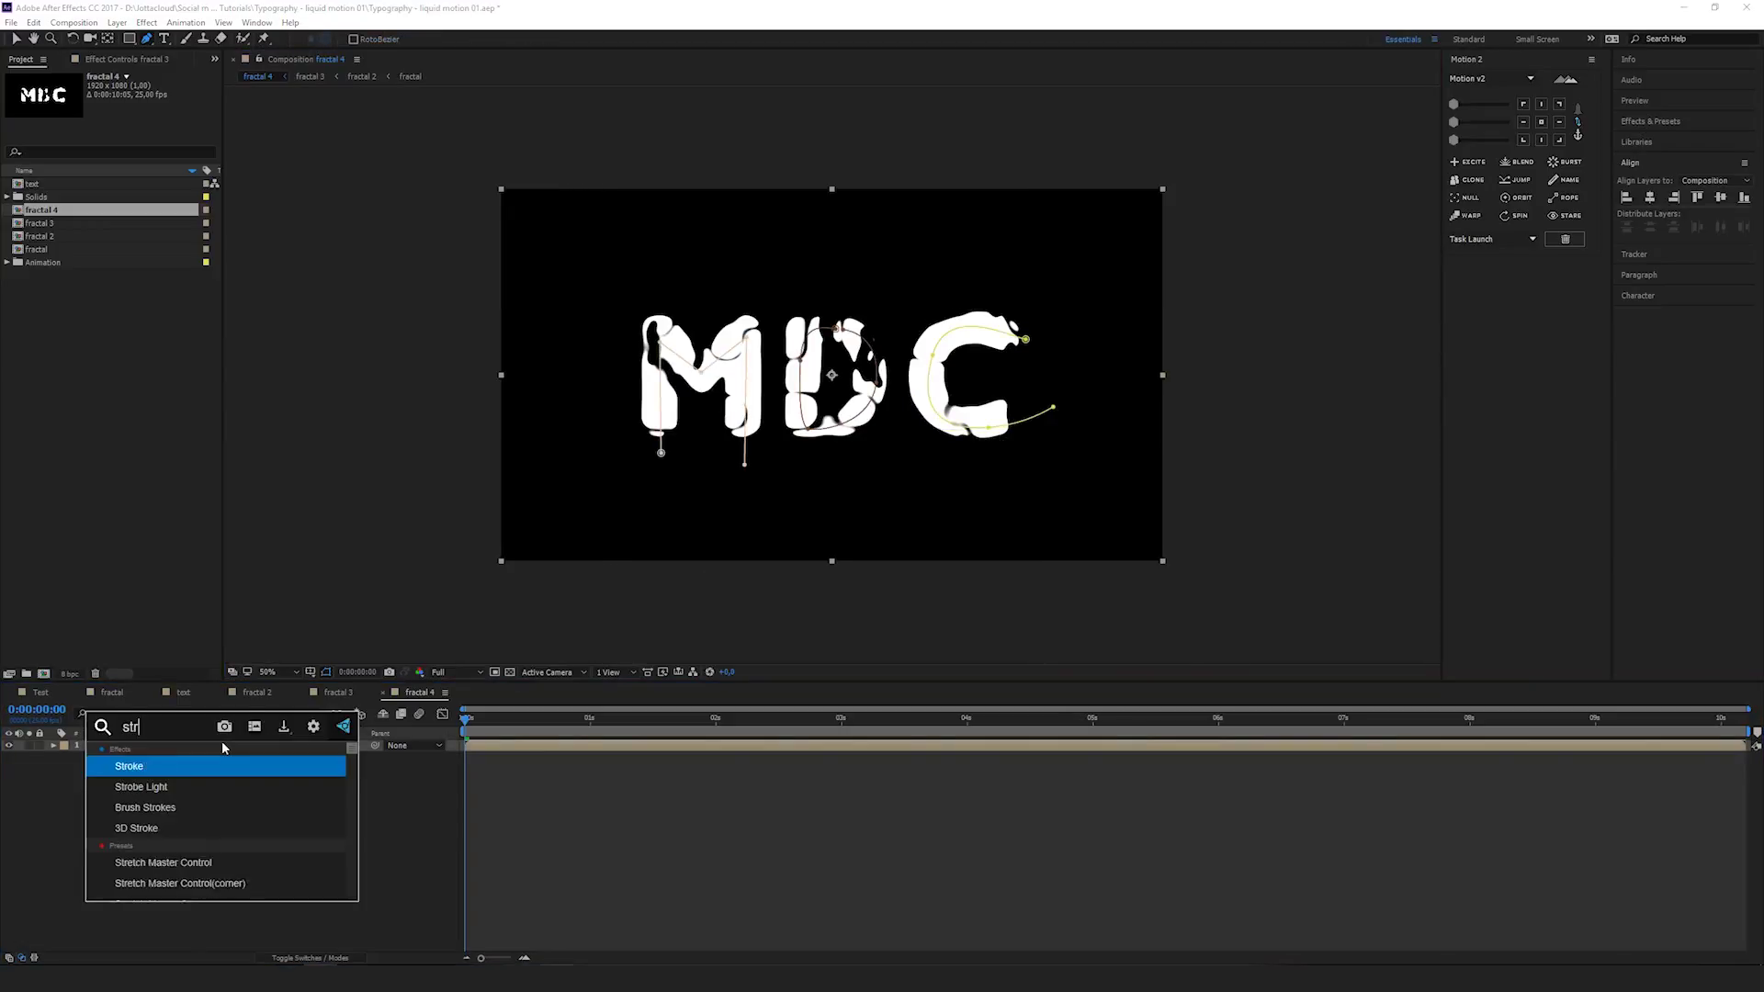
key("Return")
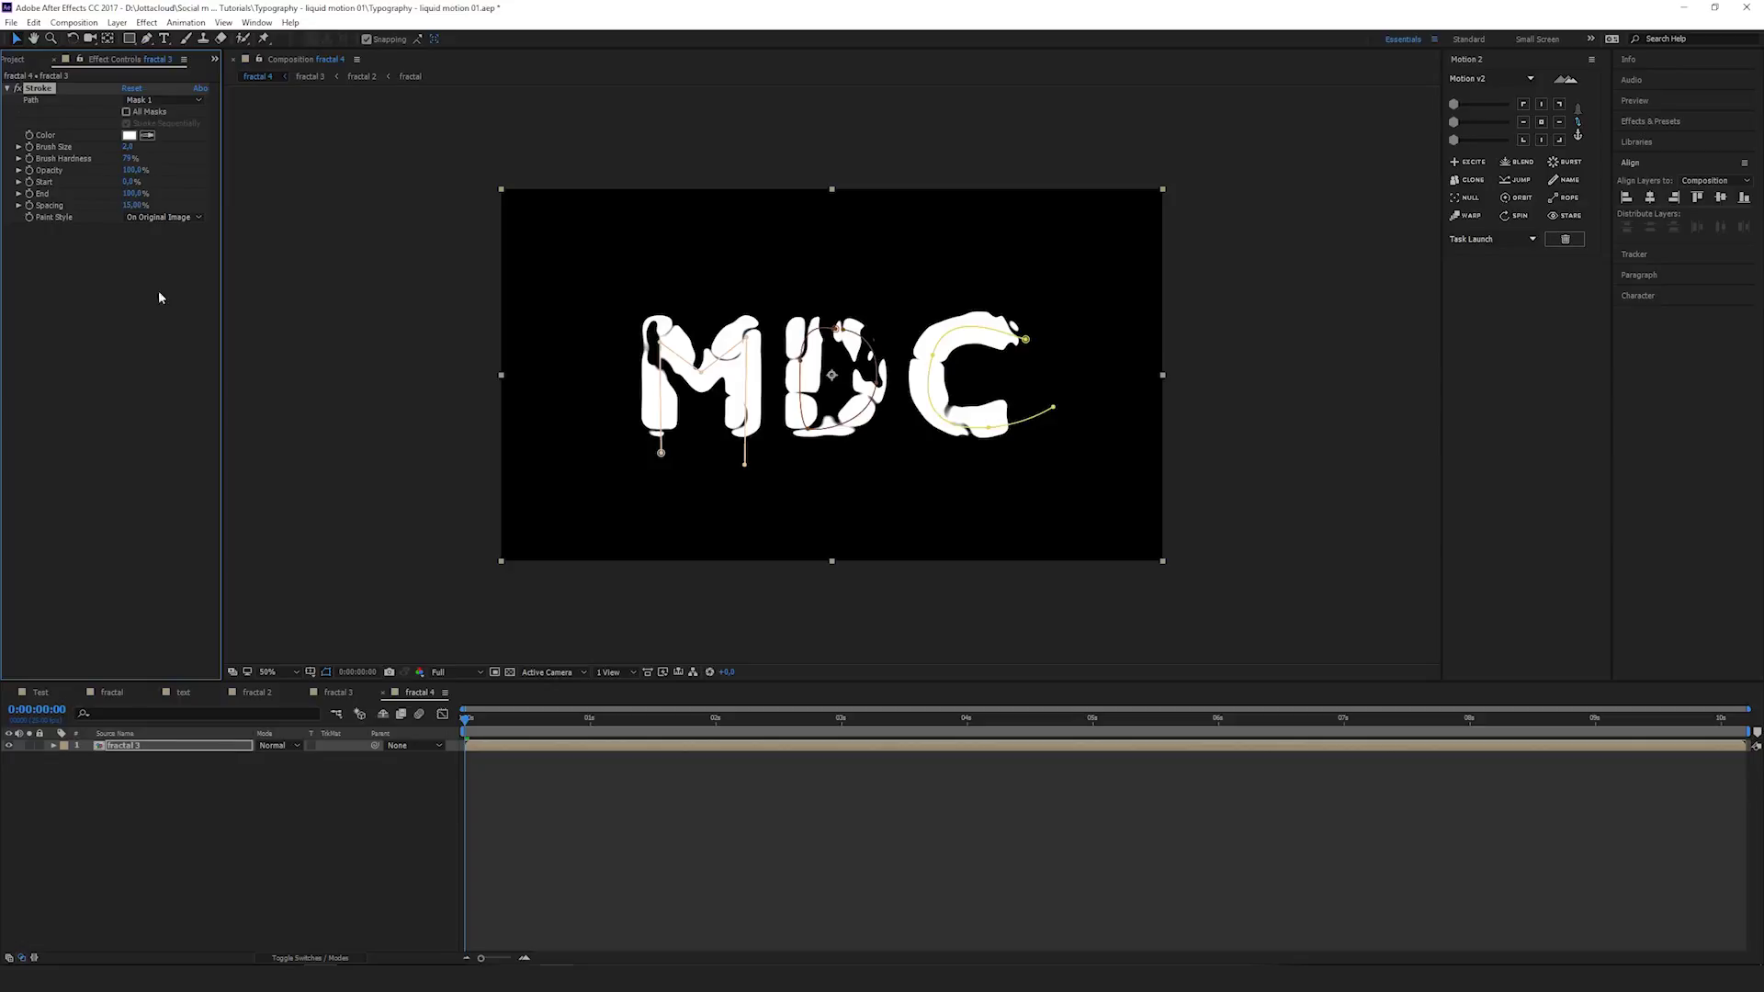
left_click(127, 112)
left_click(127, 124)
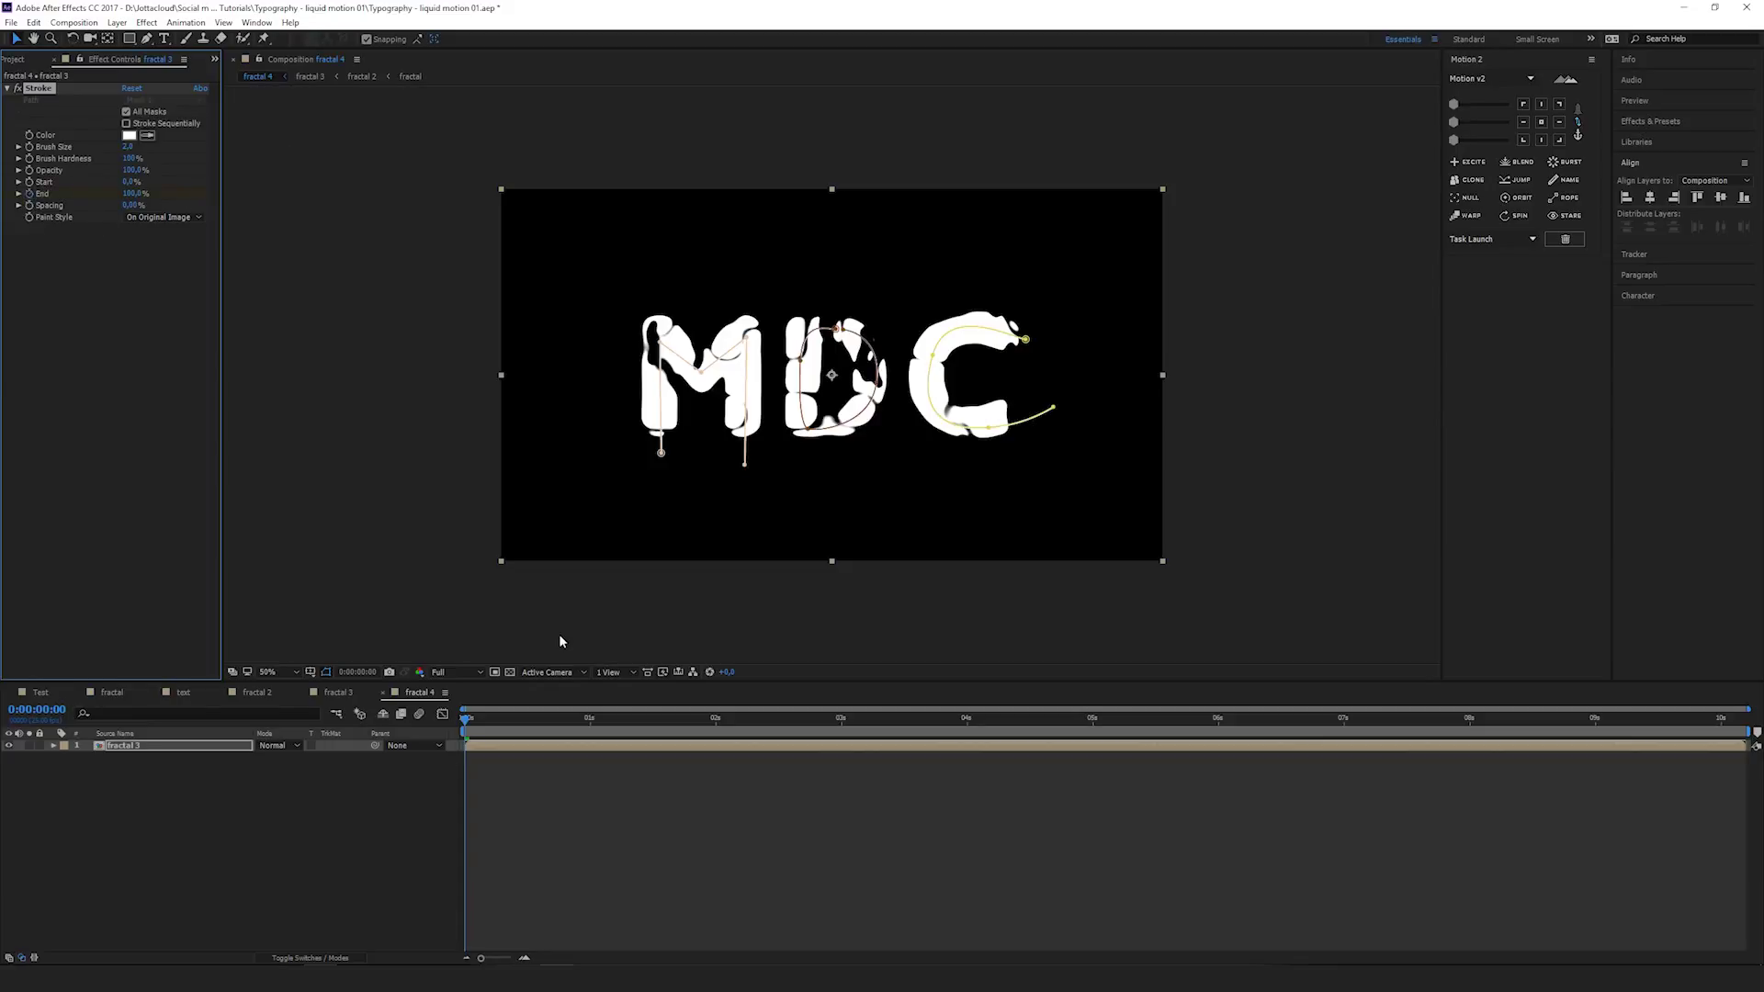
Reveal the fractal 3 layer's keyframed properties and set the Stroke paint style to Reveal Original Image
left_click(525, 797)
left_click(499, 745)
key("u")
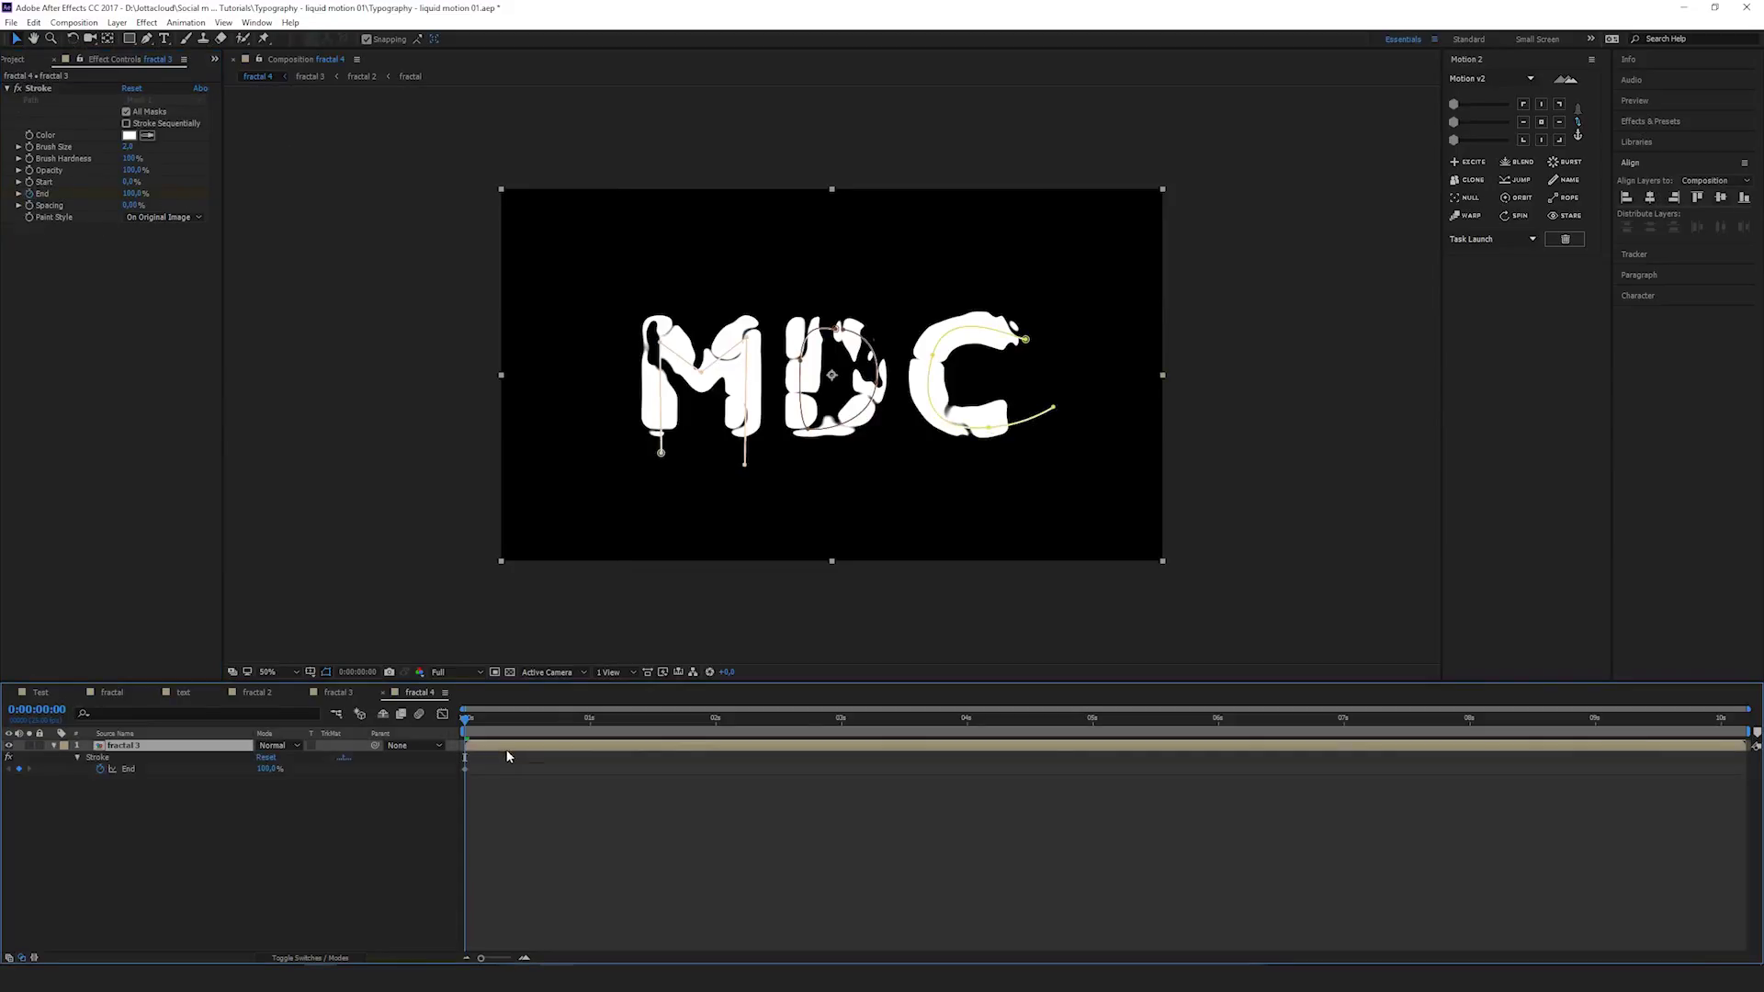
left_click(511, 779)
left_click(490, 745)
left_click(162, 218)
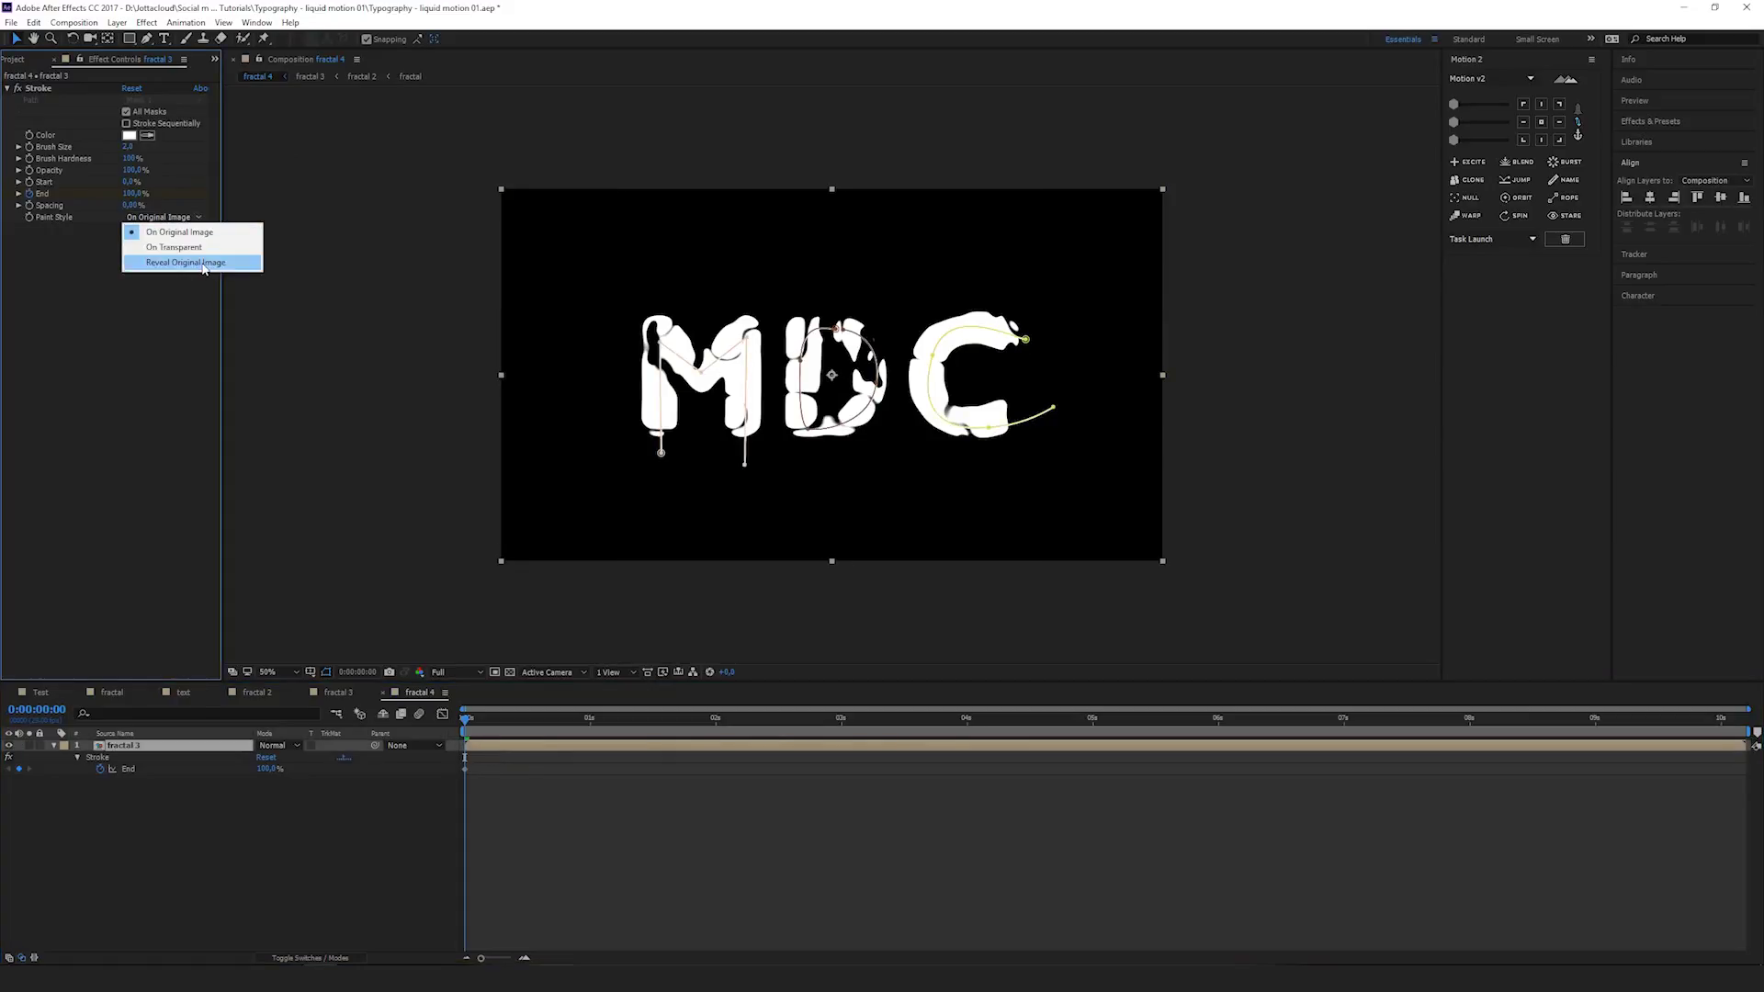
left_click(193, 263)
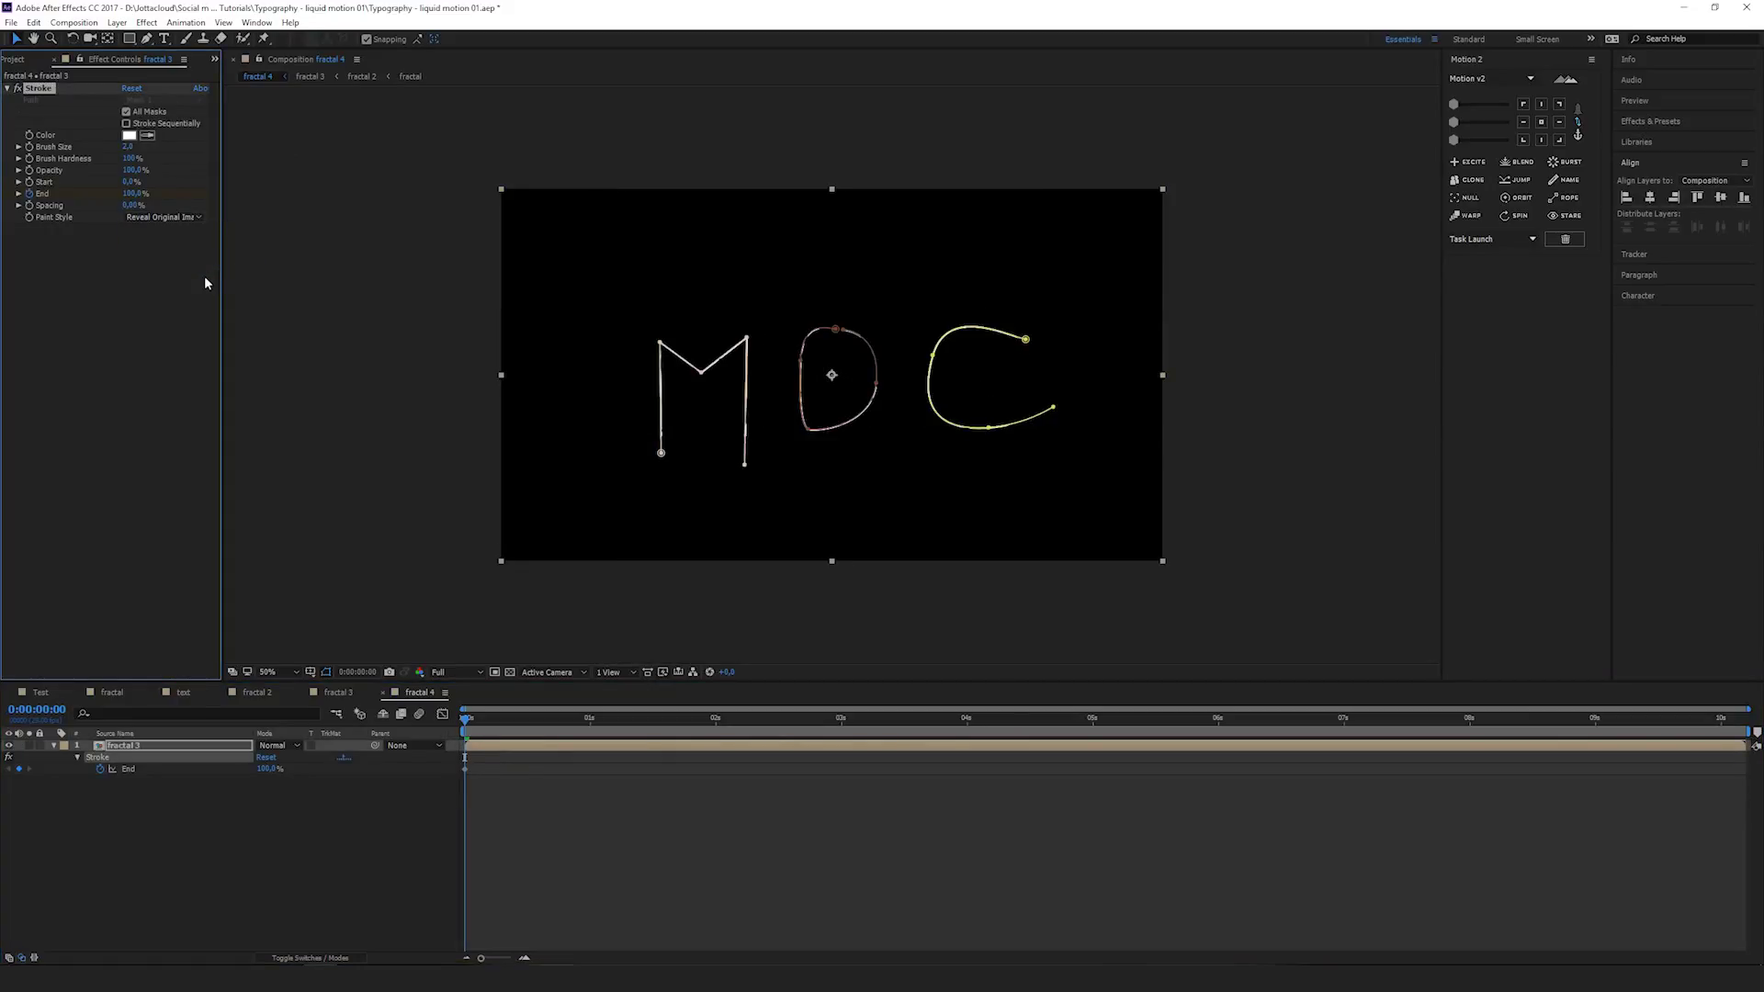
left_click(470, 795)
Enlarge the Stroke brush size to cover the full lettering and adjust the M's upper points and the C's lower point
left_click(168, 745)
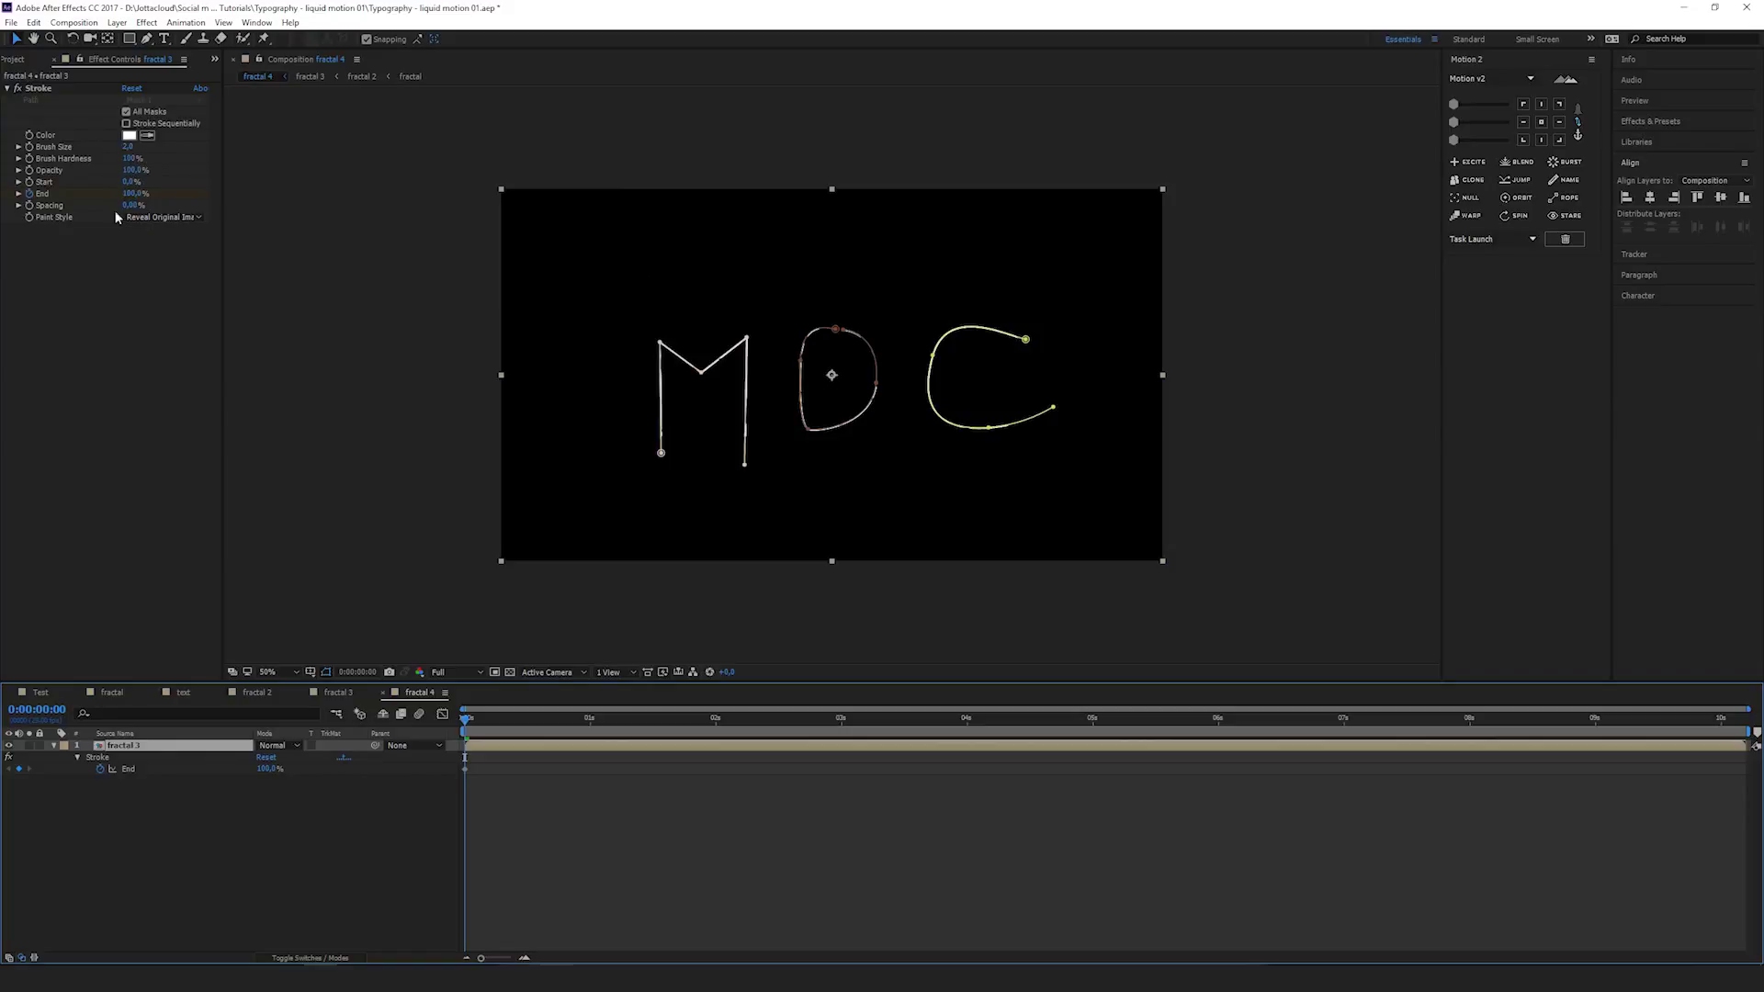
left_click_drag(129, 148, 730, 177)
left_click(661, 345)
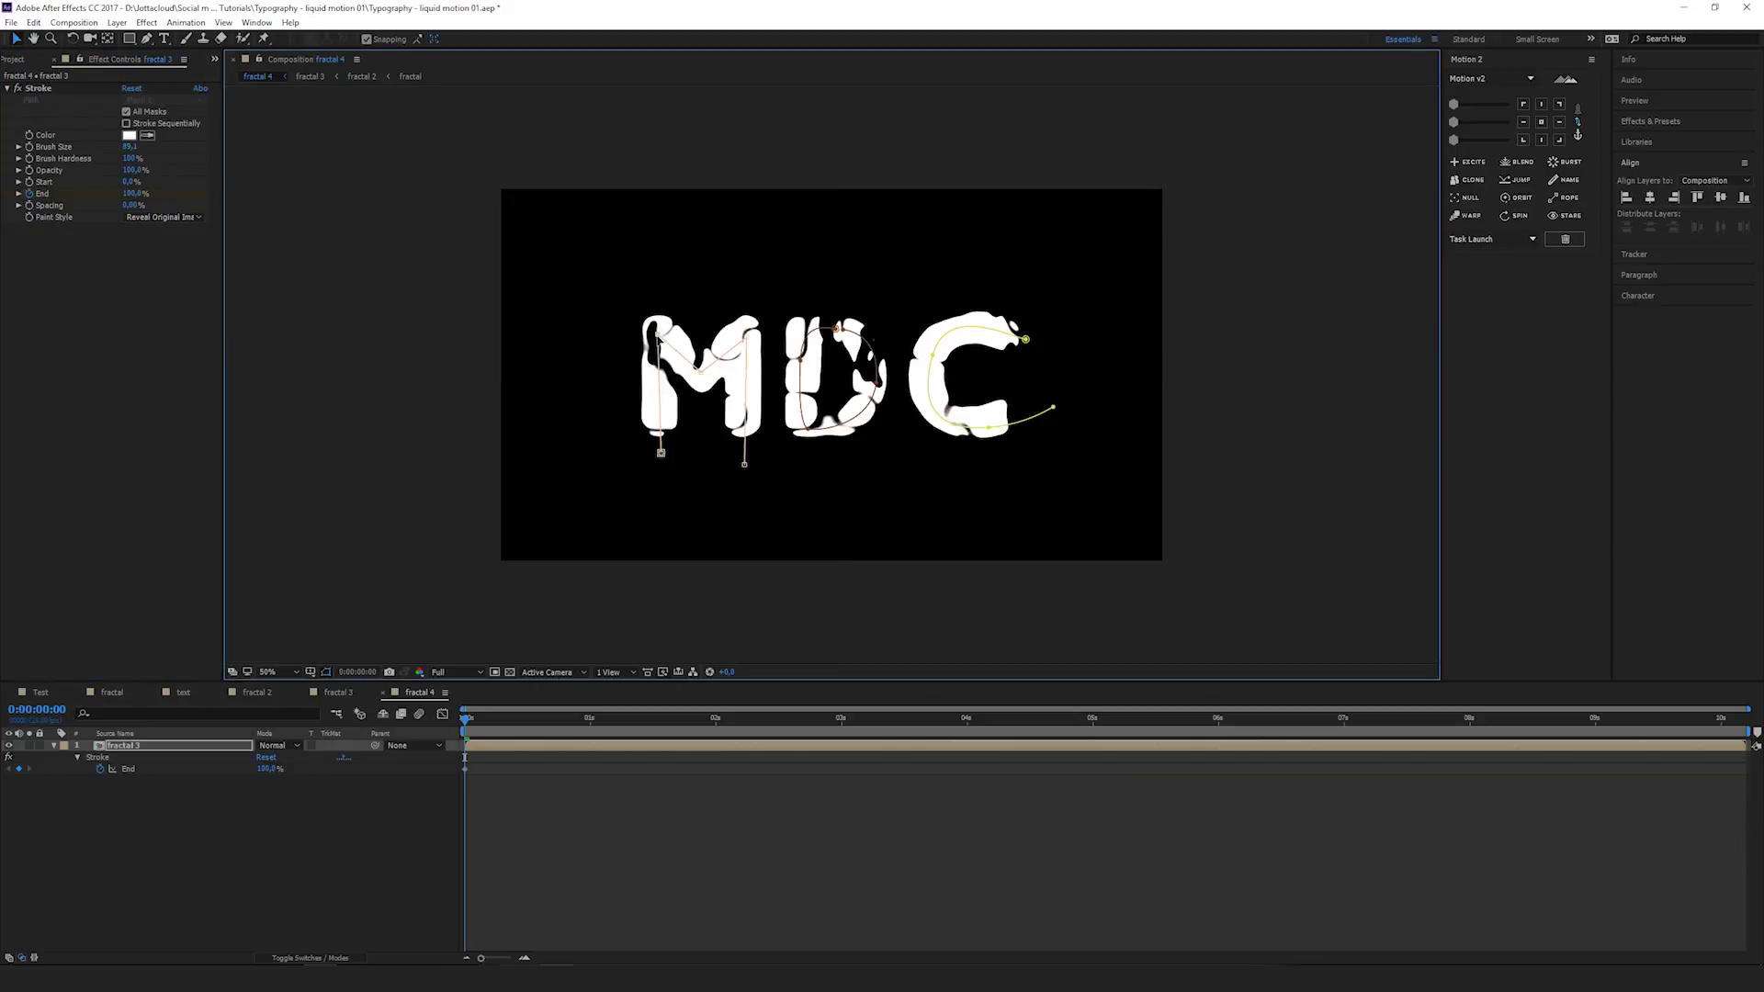
left_click_drag(746, 340, 747, 333)
mouse_move(129, 148)
left_mouse_down()
mouse_move(45, 212)
mouse_move(43, 256)
mouse_move(165, 204)
left_mouse_up()
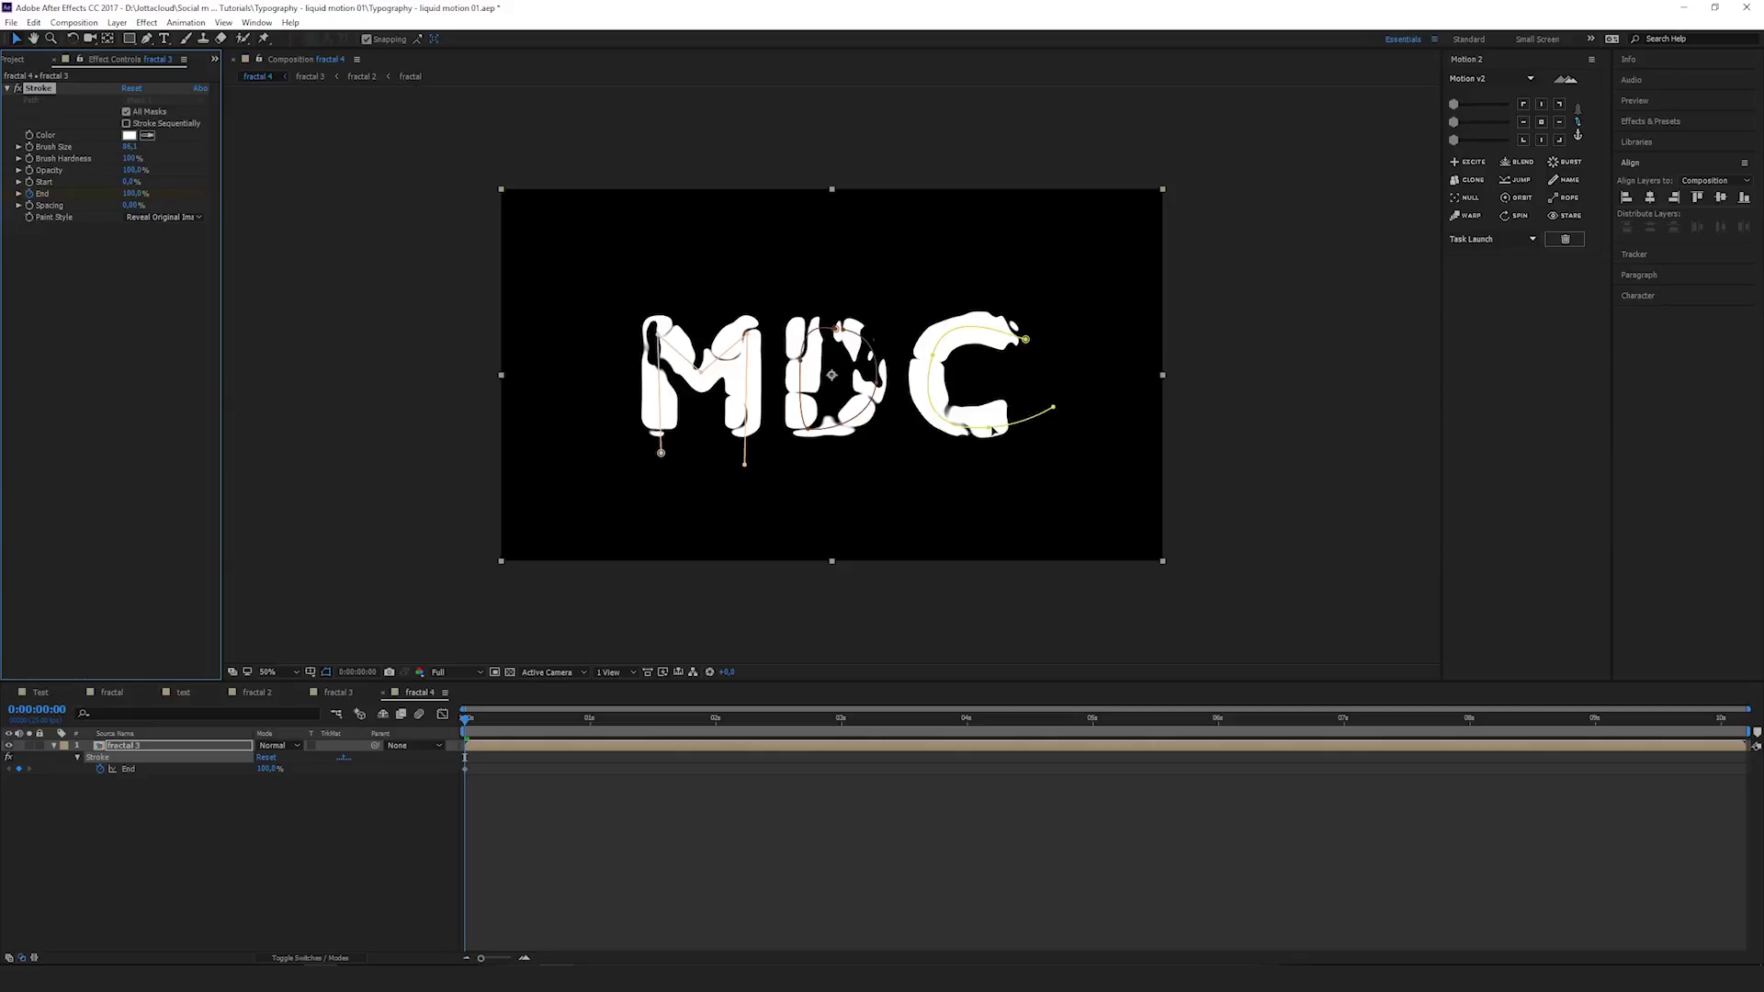
left_click(993, 429)
Move the 100% End keyframe to about 2.5 seconds, set End to 0% at the start, and preview the reveal
left_click_drag(464, 769, 575, 769)
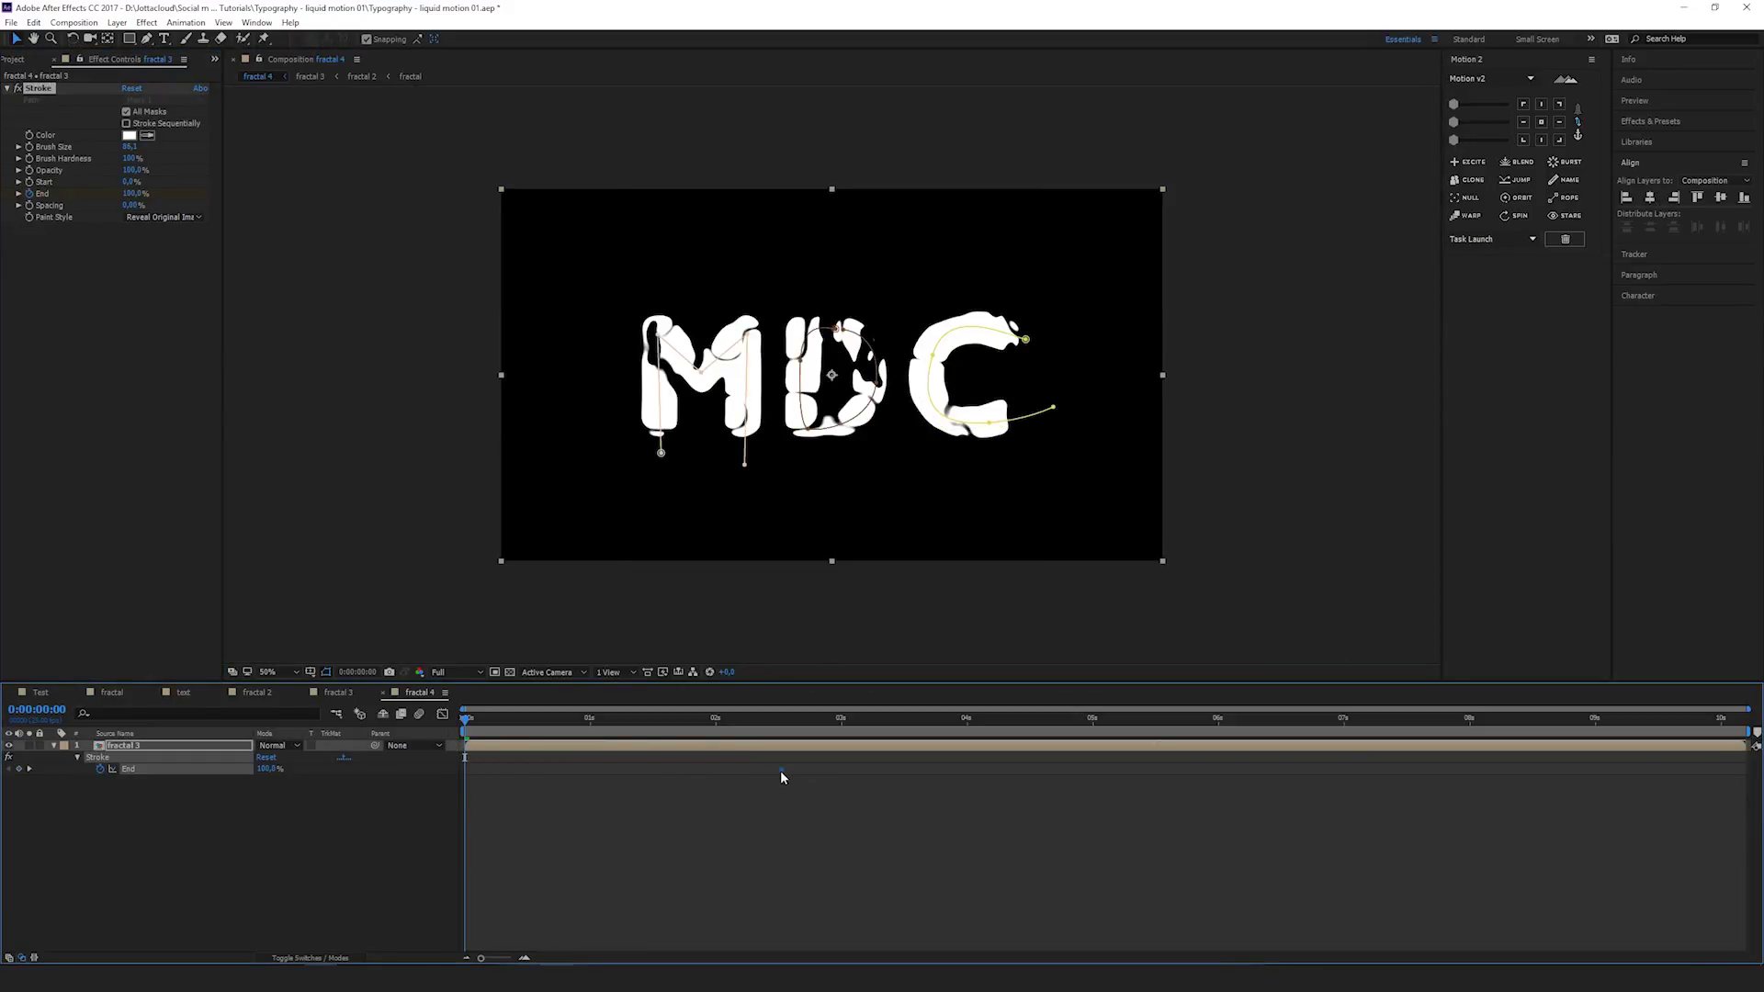
left_click(871, 809)
left_click_drag(267, 768, 220, 774)
left_click(679, 823)
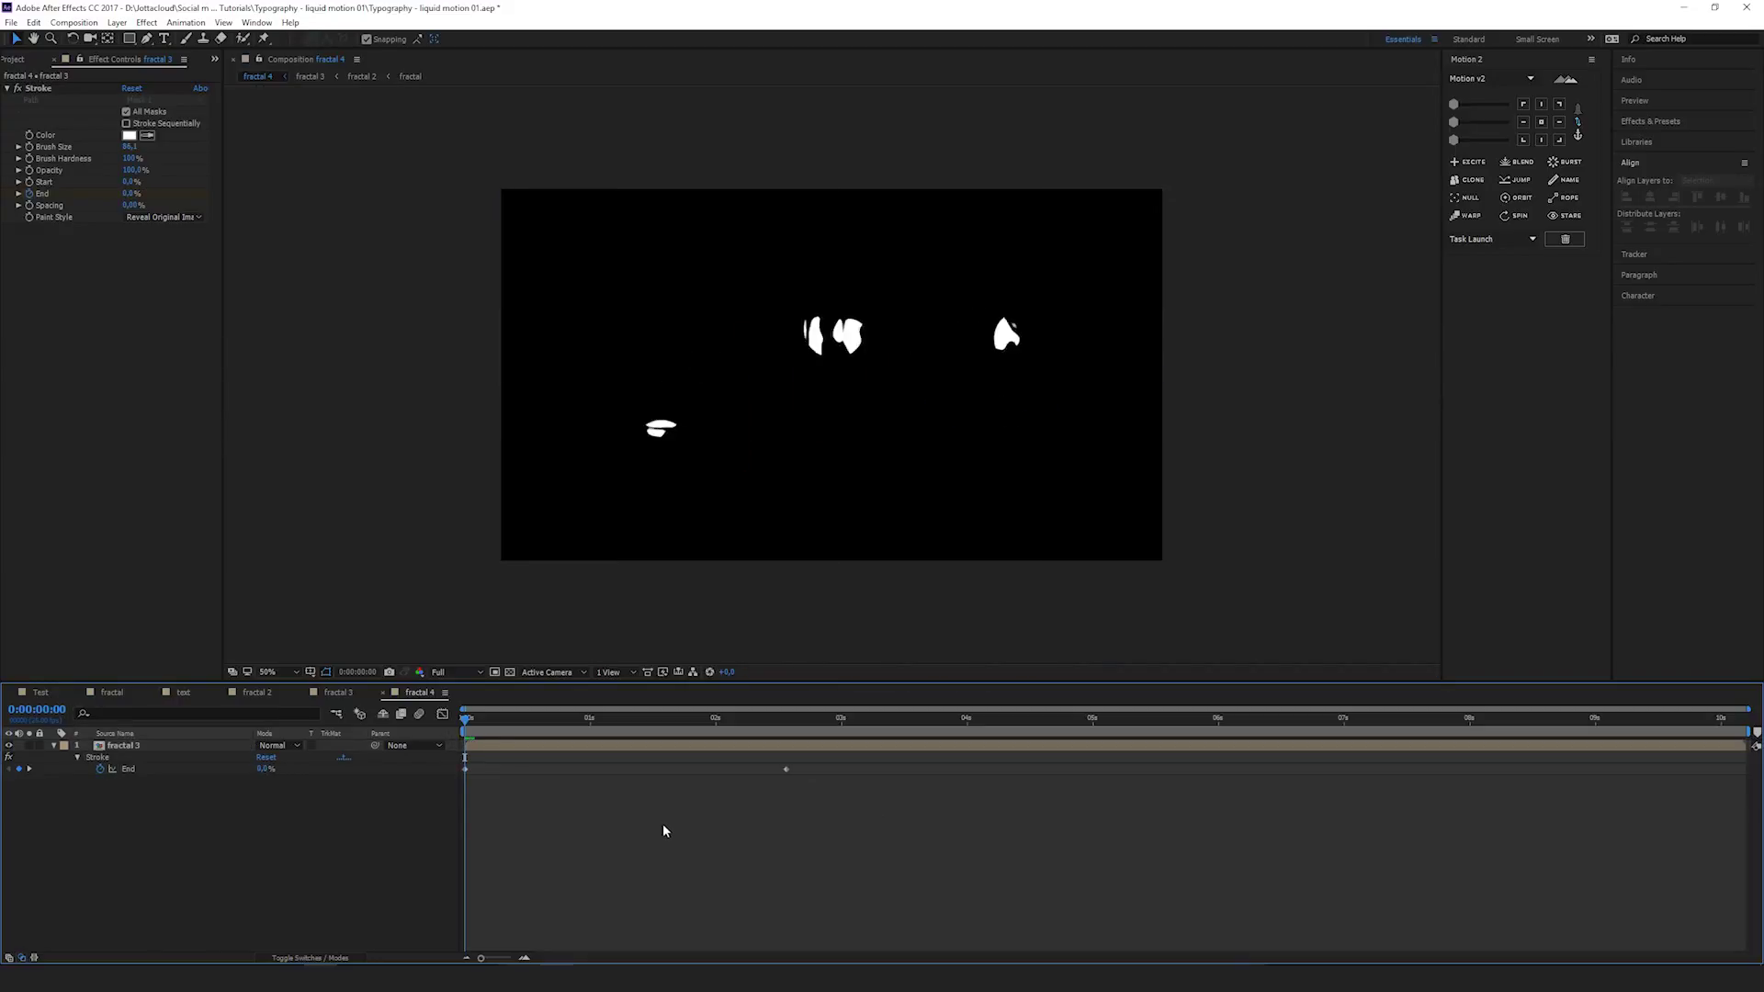
key("space")
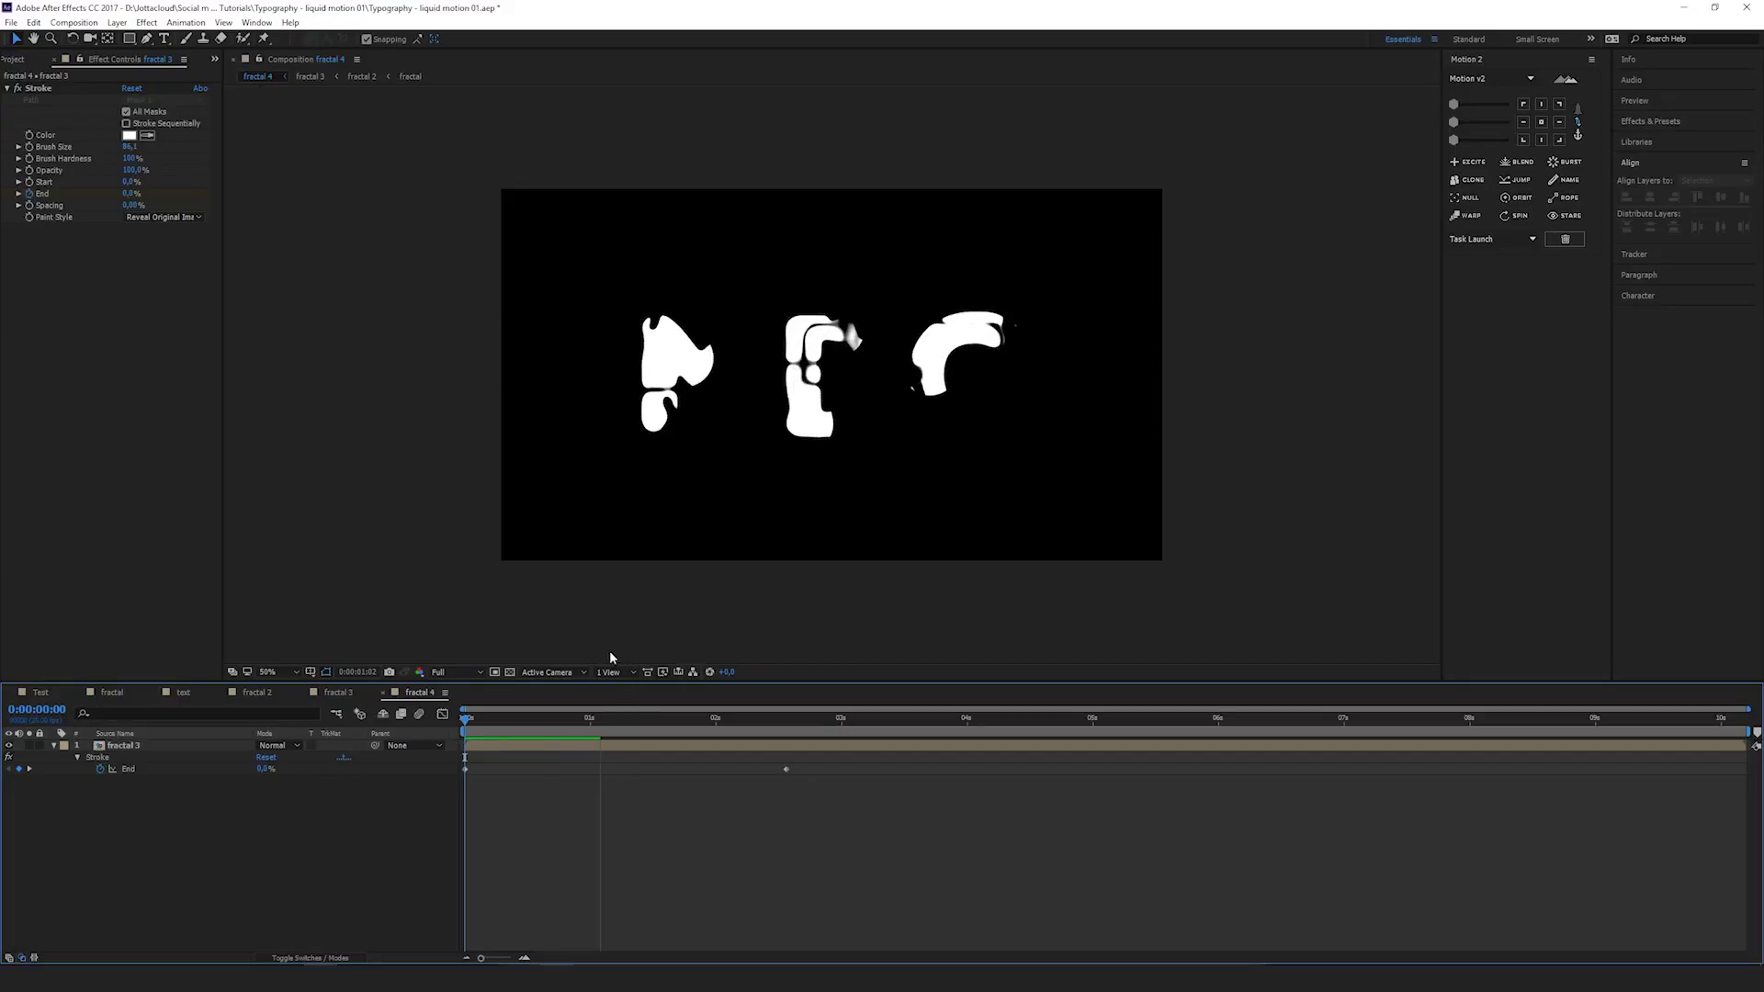
key("space")
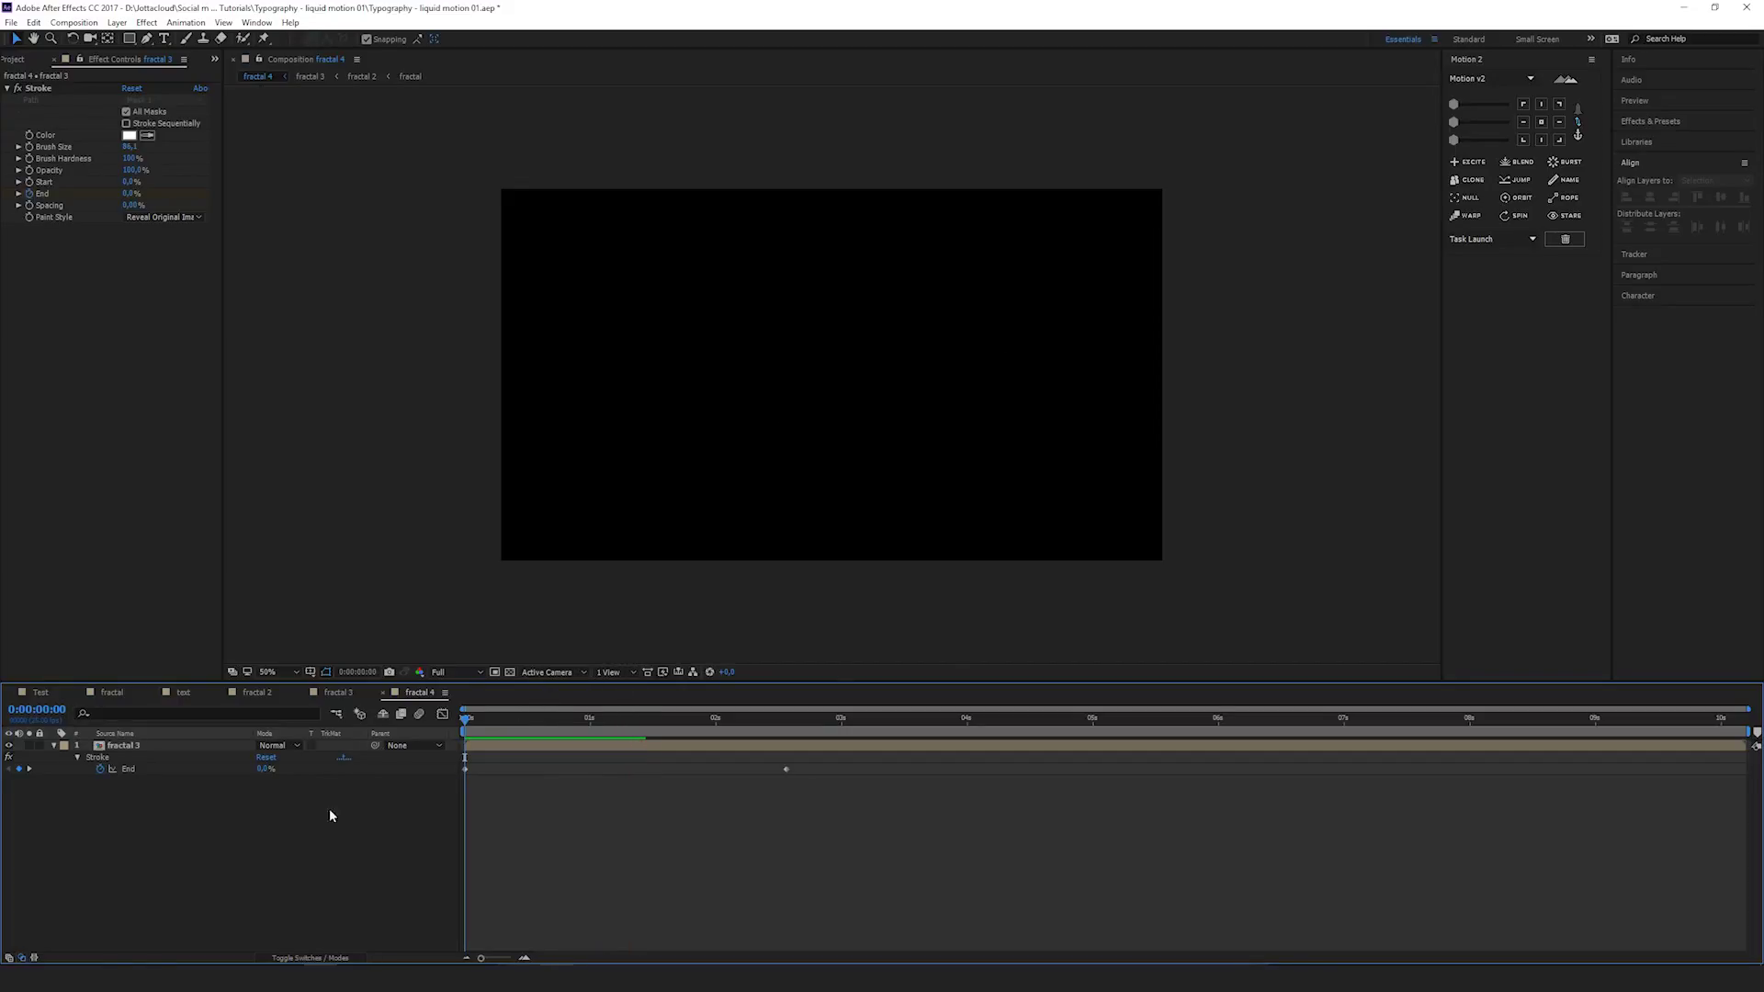
Apply Fill to the fractal 3 layer and set its color to orange-red FF3000
left_click(154, 747)
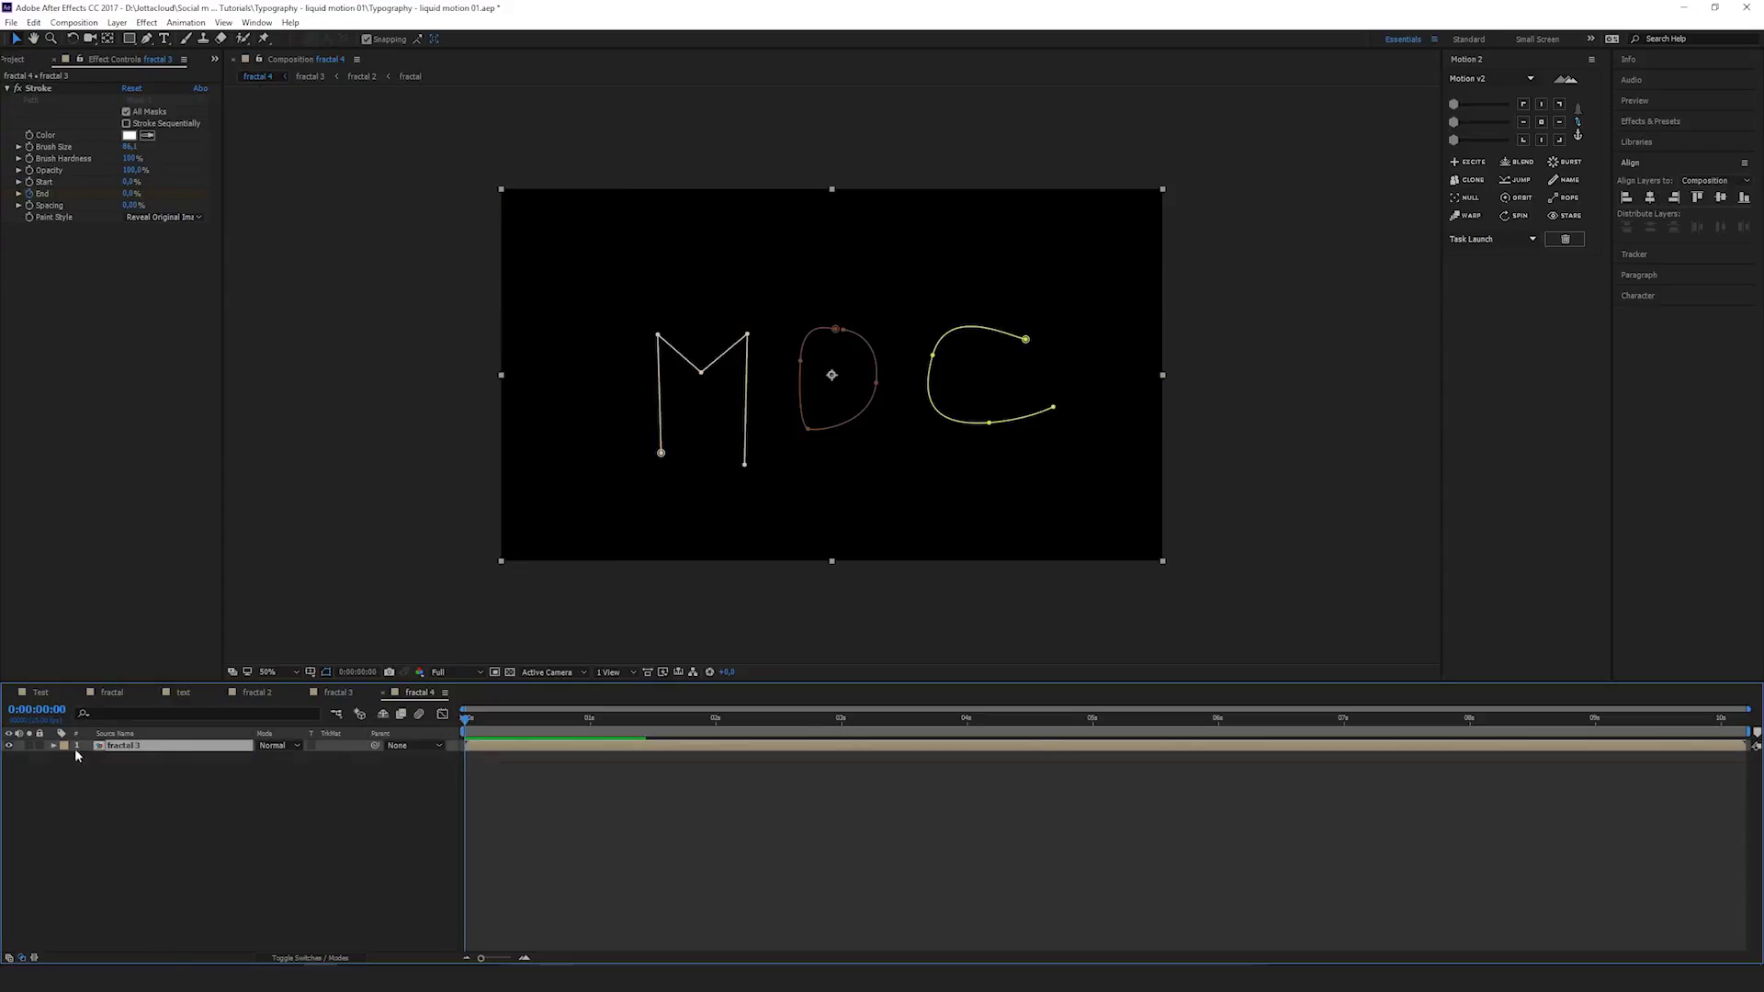
key("ctrl+space")
type("fill")
key("Return")
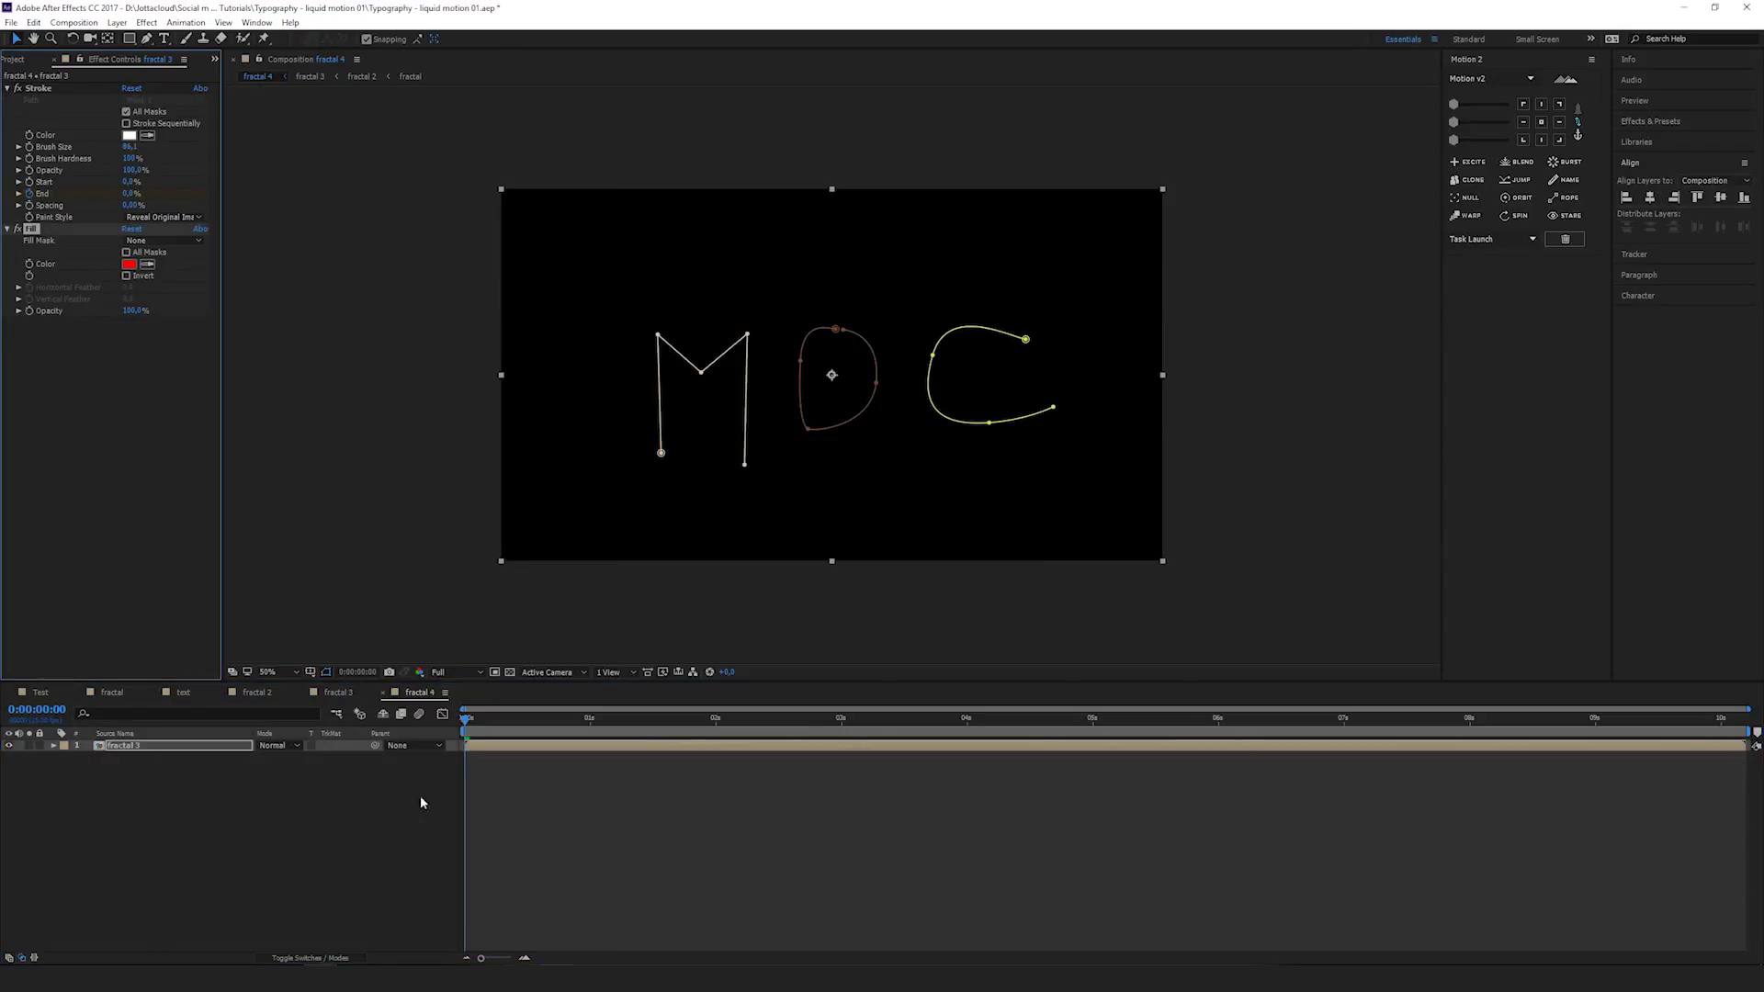
left_click(845, 721)
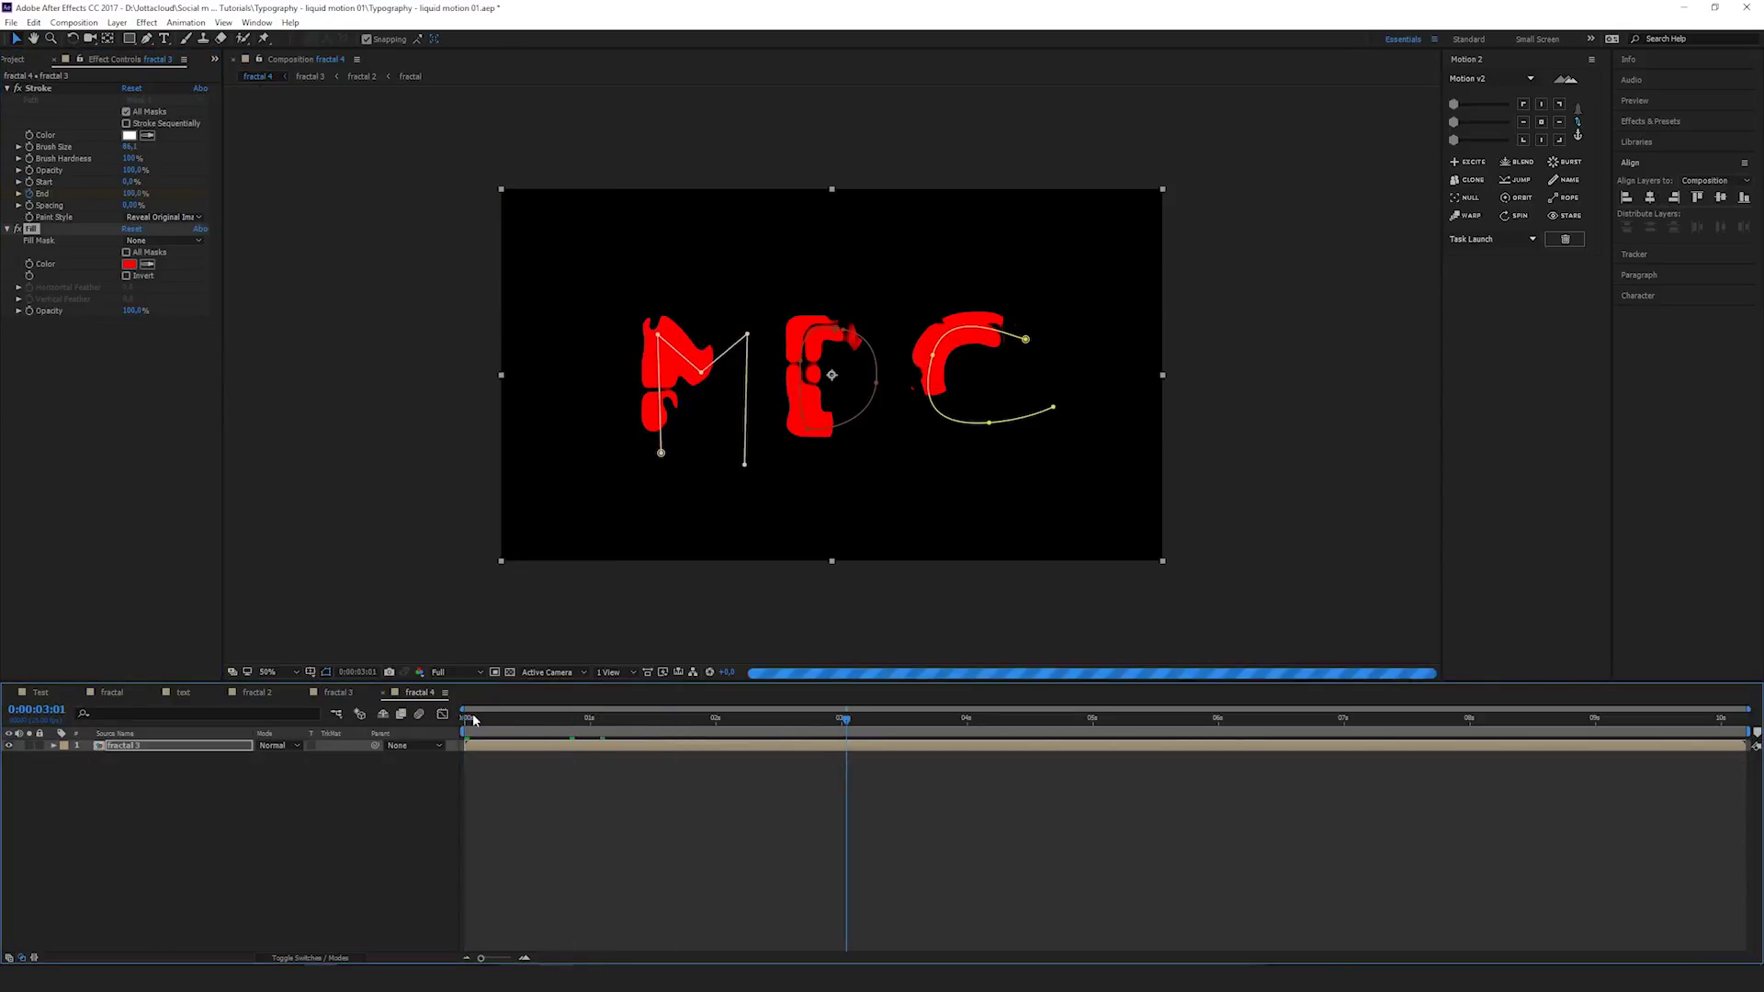
left_click(129, 264)
left_click(221, 384)
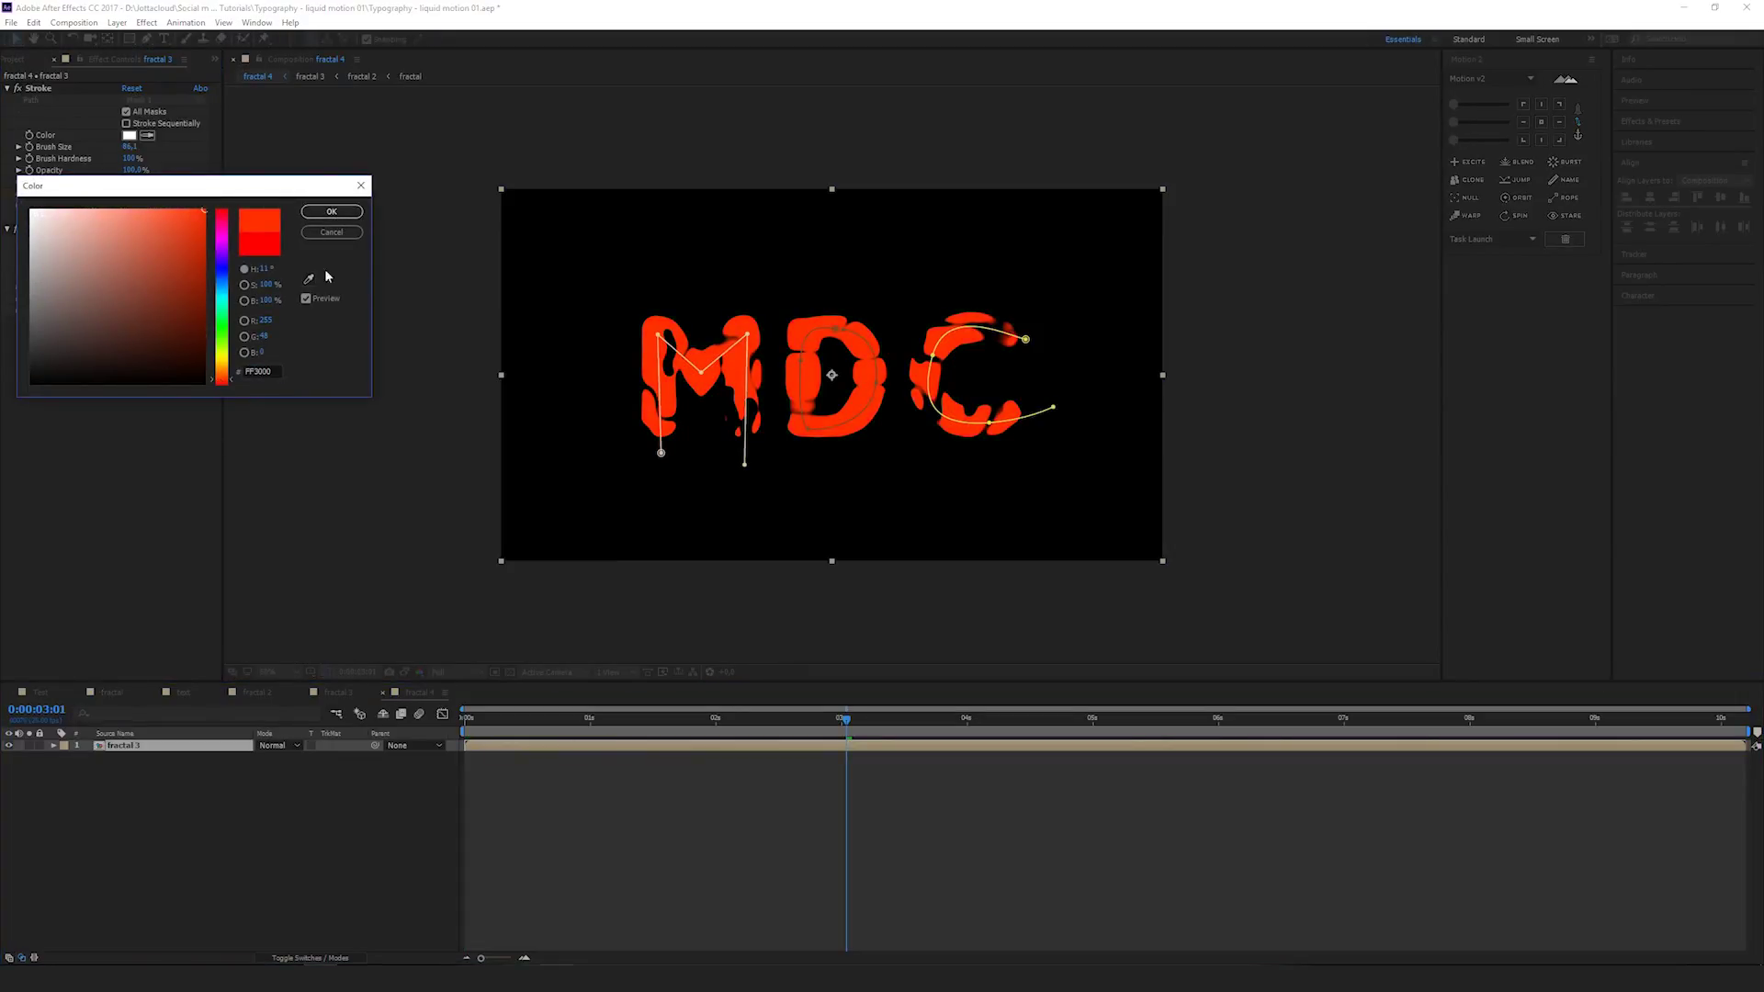
left_click(349, 214)
Duplicate the filled fractal 3 layer twice to make a stack of three copies
left_click(170, 750)
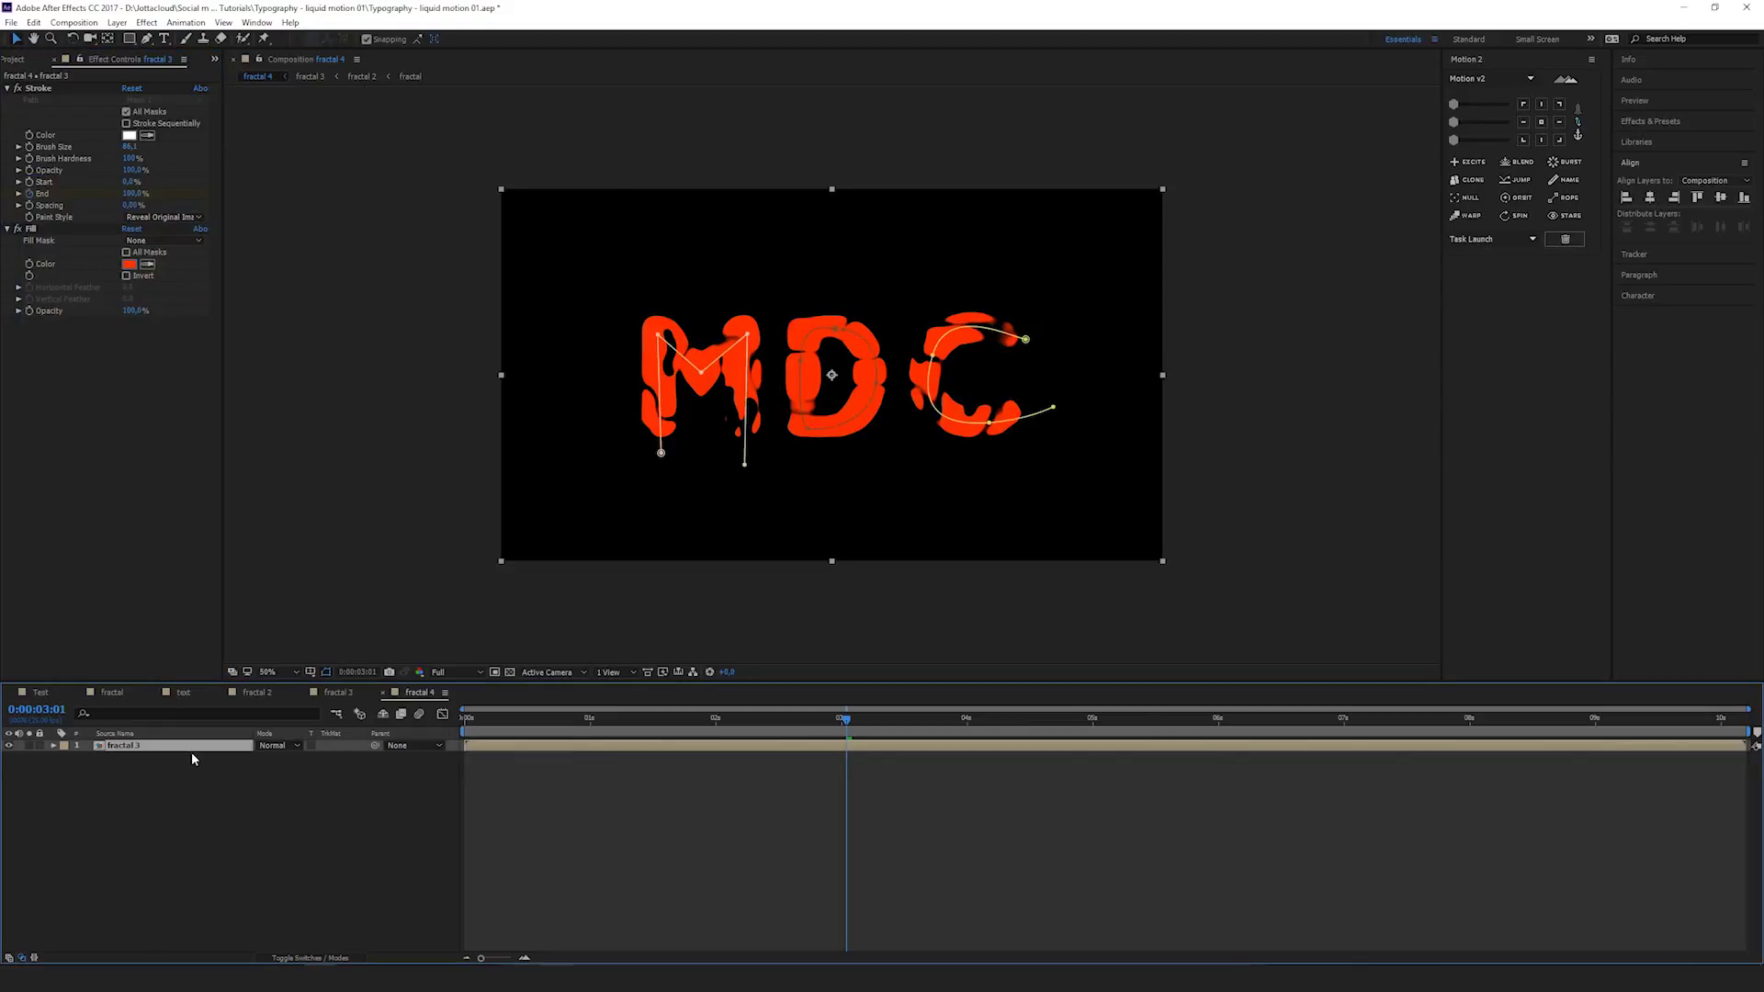
key("ctrl+d")
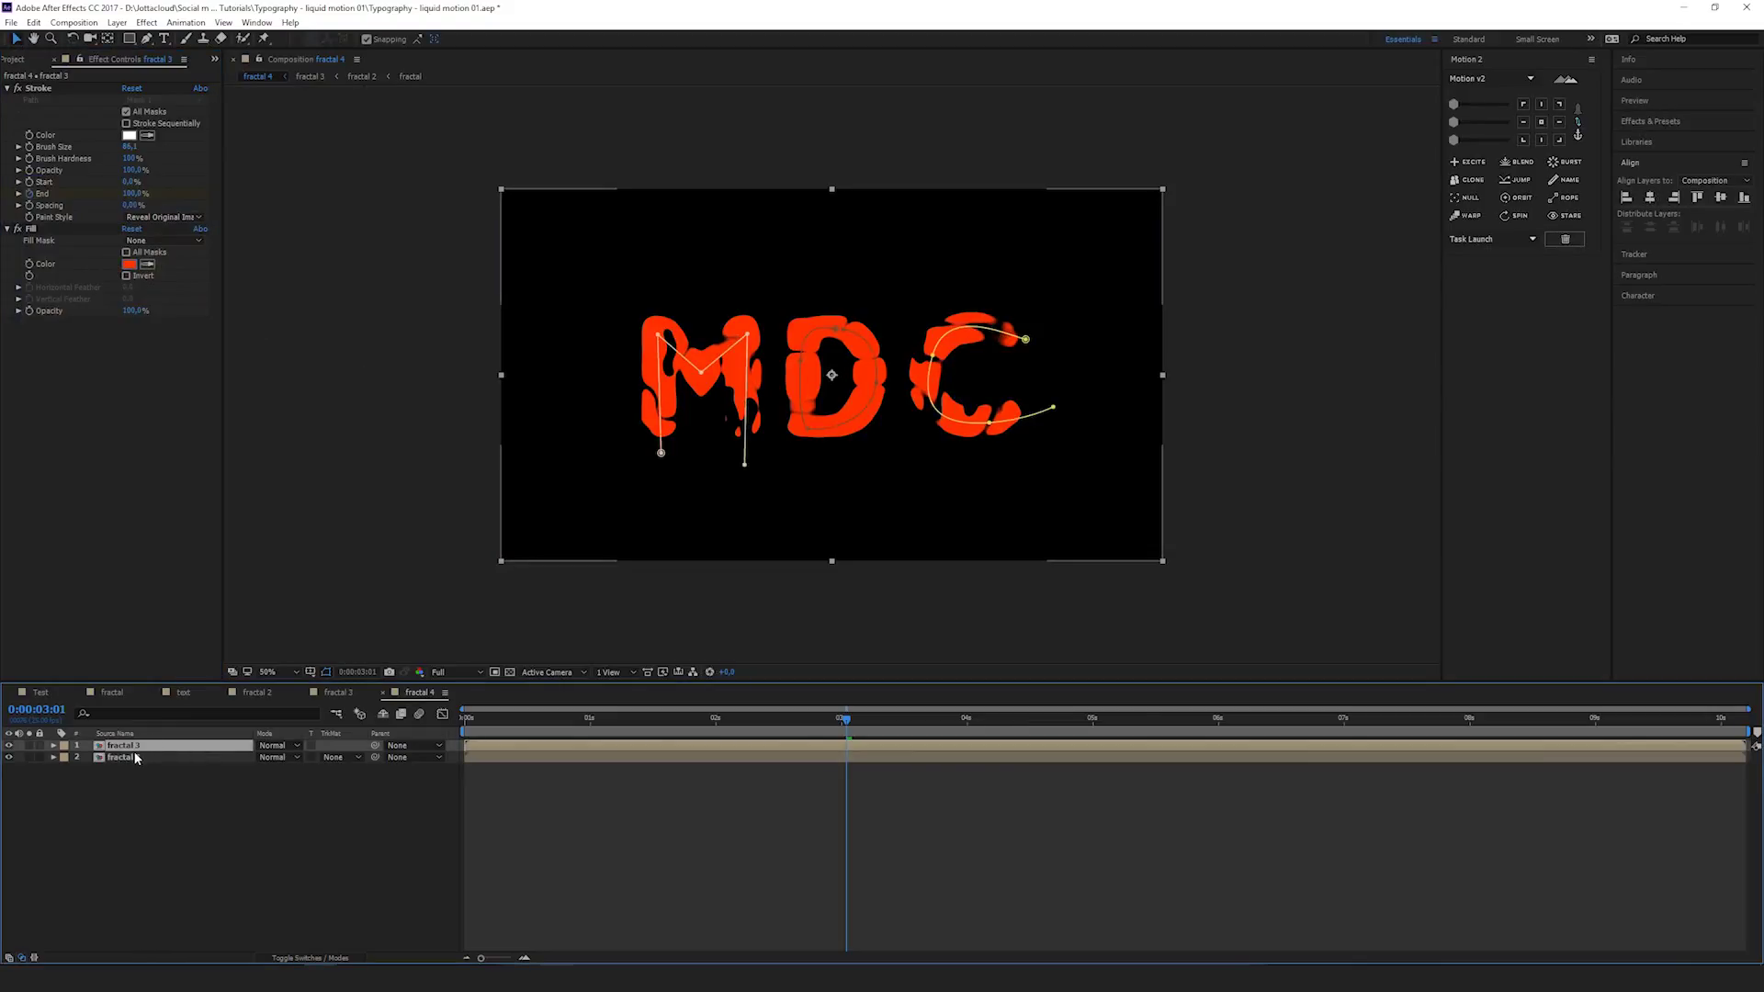
key("ctrl+d")
left_click(139, 770)
Stagger the two upper fractal 3 copies in time so they start about 4 and 9 frames in
left_click(504, 756)
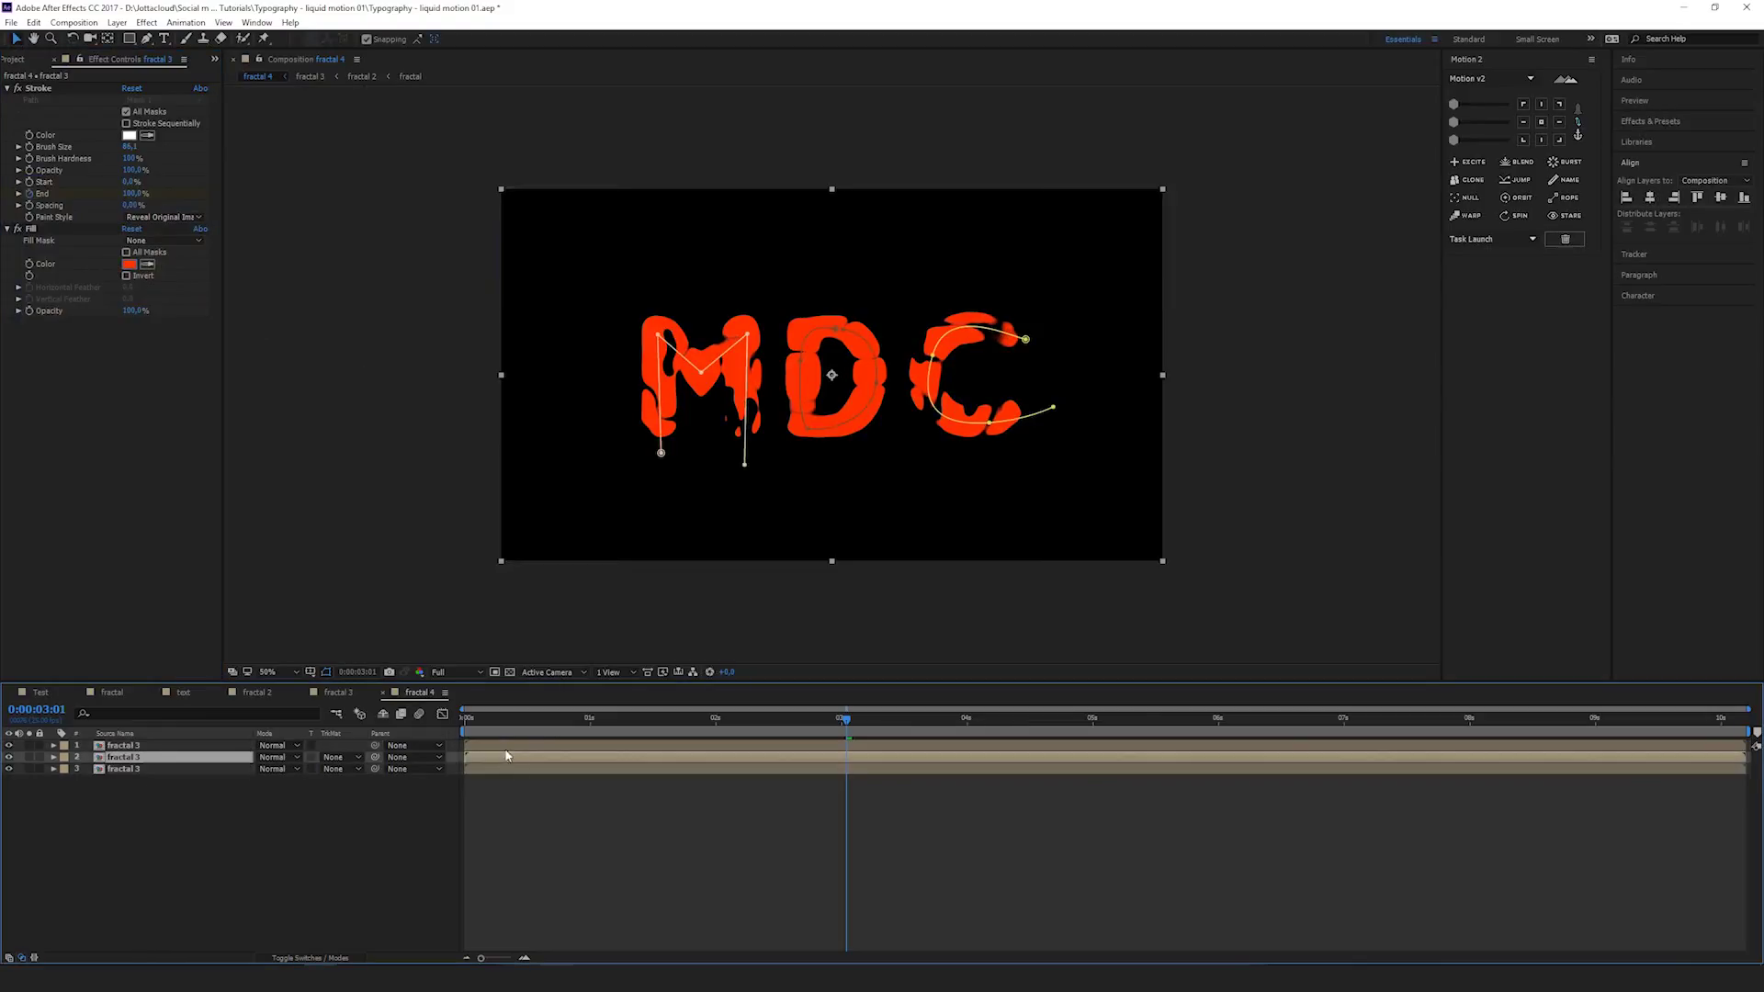
left_click(496, 746, "shift")
mouse_move(485, 754)
left_mouse_down()
mouse_move(530, 746)
mouse_move(474, 732)
left_mouse_up()
left_click(503, 746)
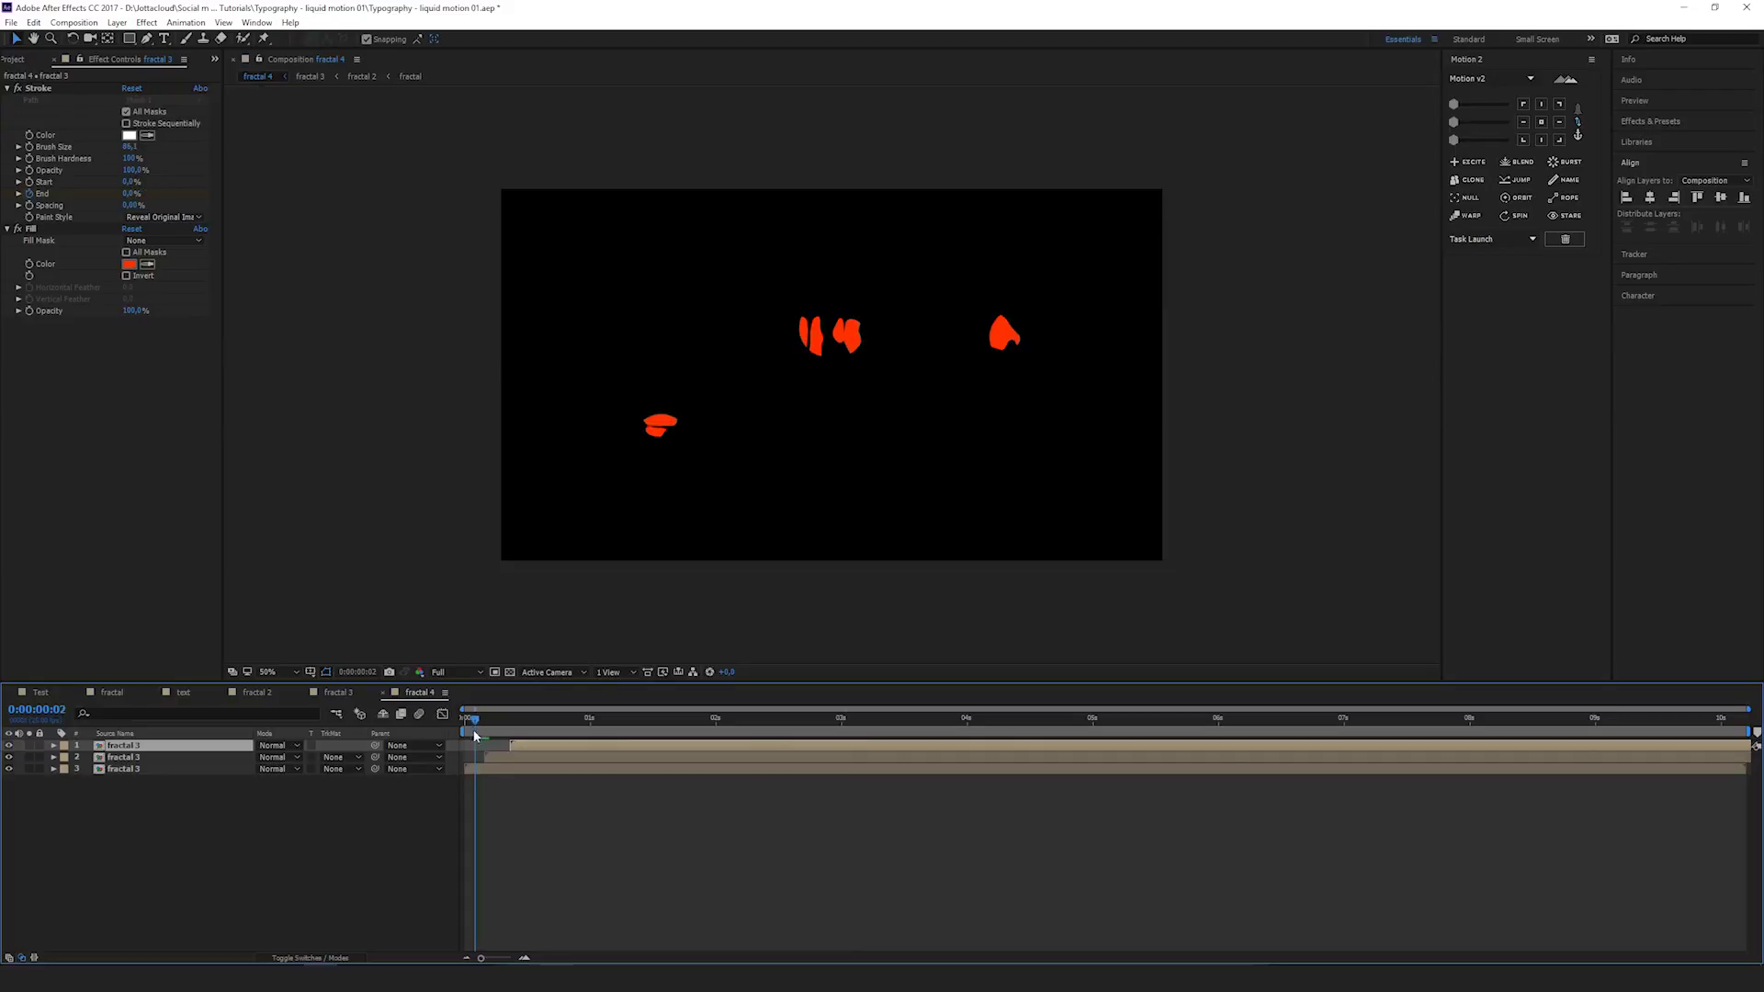
Change the middle fractal 3 copy's Fill color to a lighter, less saturated orange-red
left_click(501, 829)
left_click(505, 759)
left_click(500, 730)
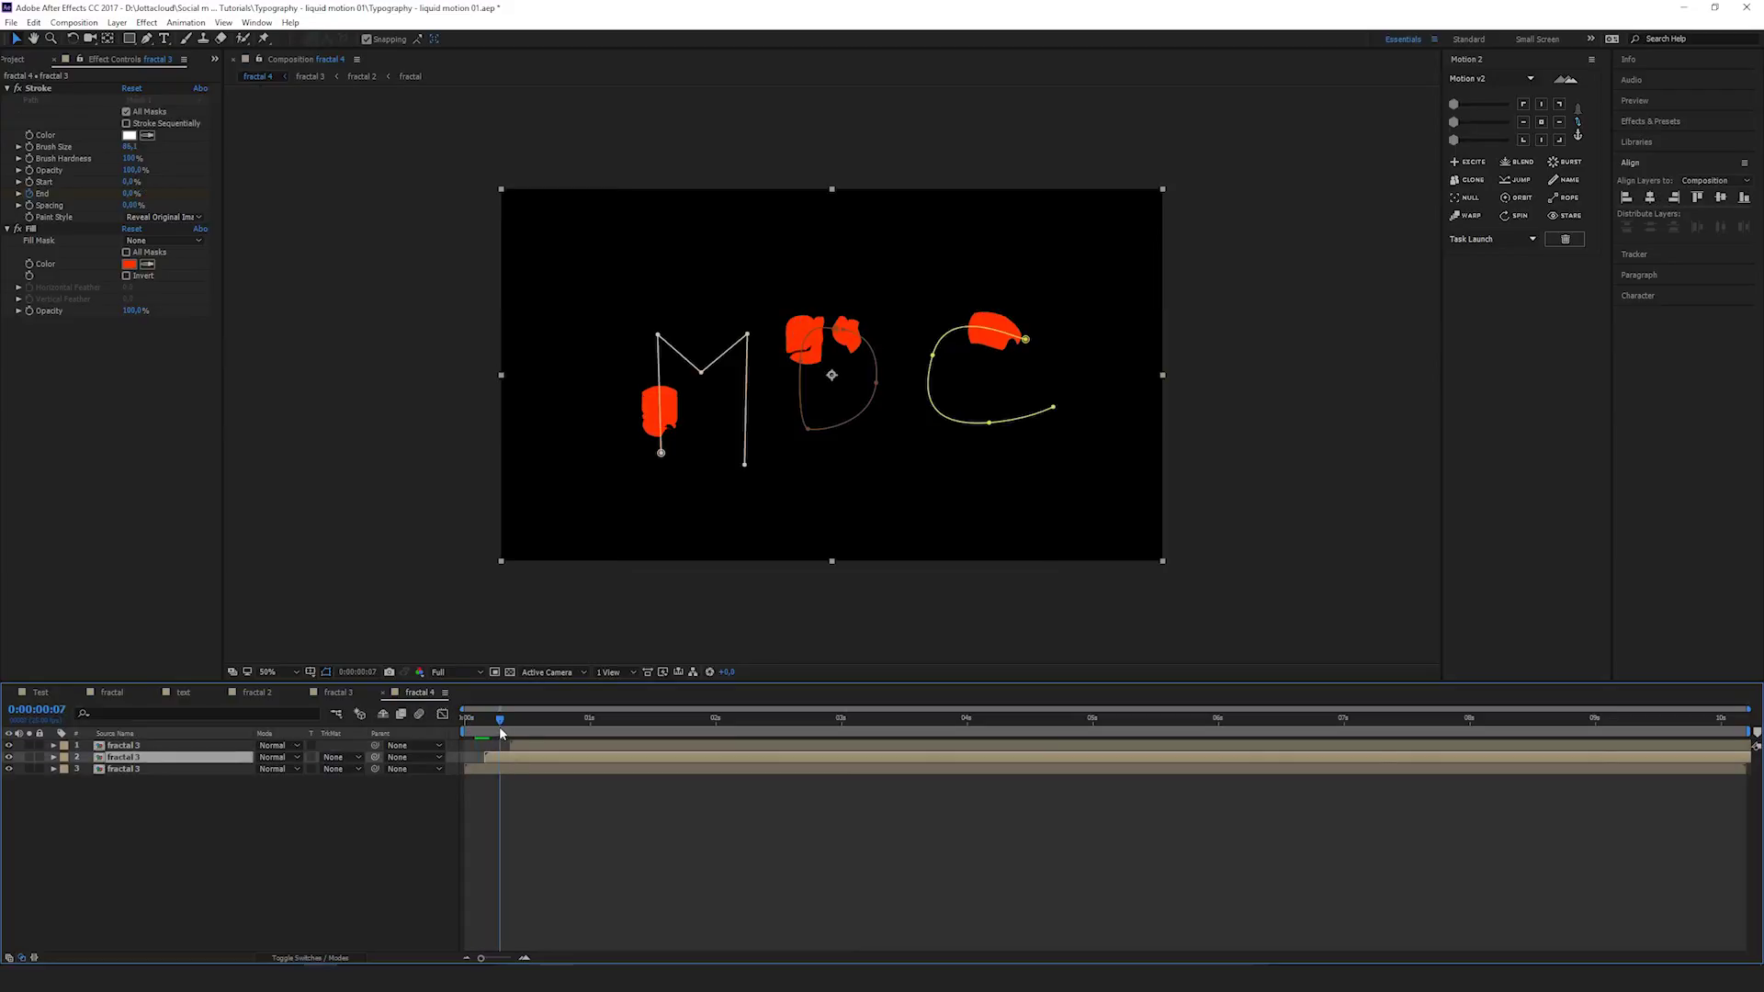
left_click(133, 264)
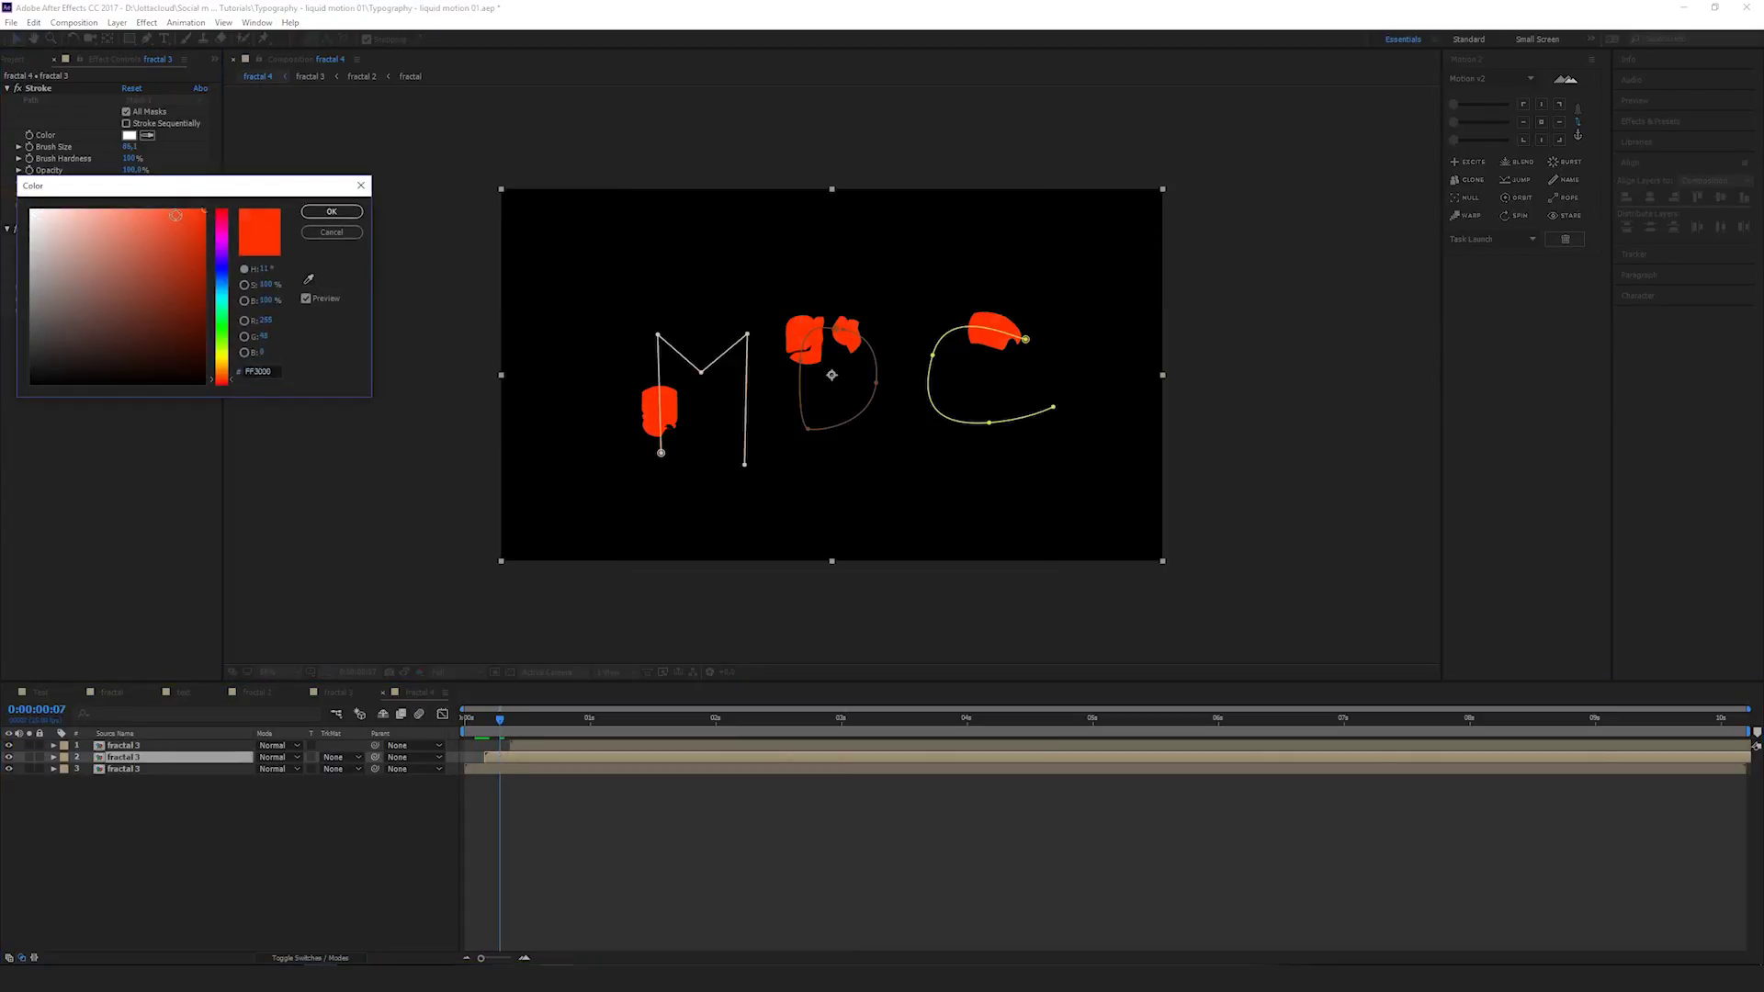
left_click_drag(174, 225, 152, 204)
left_click(331, 212)
Set the bottom fractal 3 layer's Fill color to light orange FFBB72 and preview the three-tone reveal
left_click(479, 768)
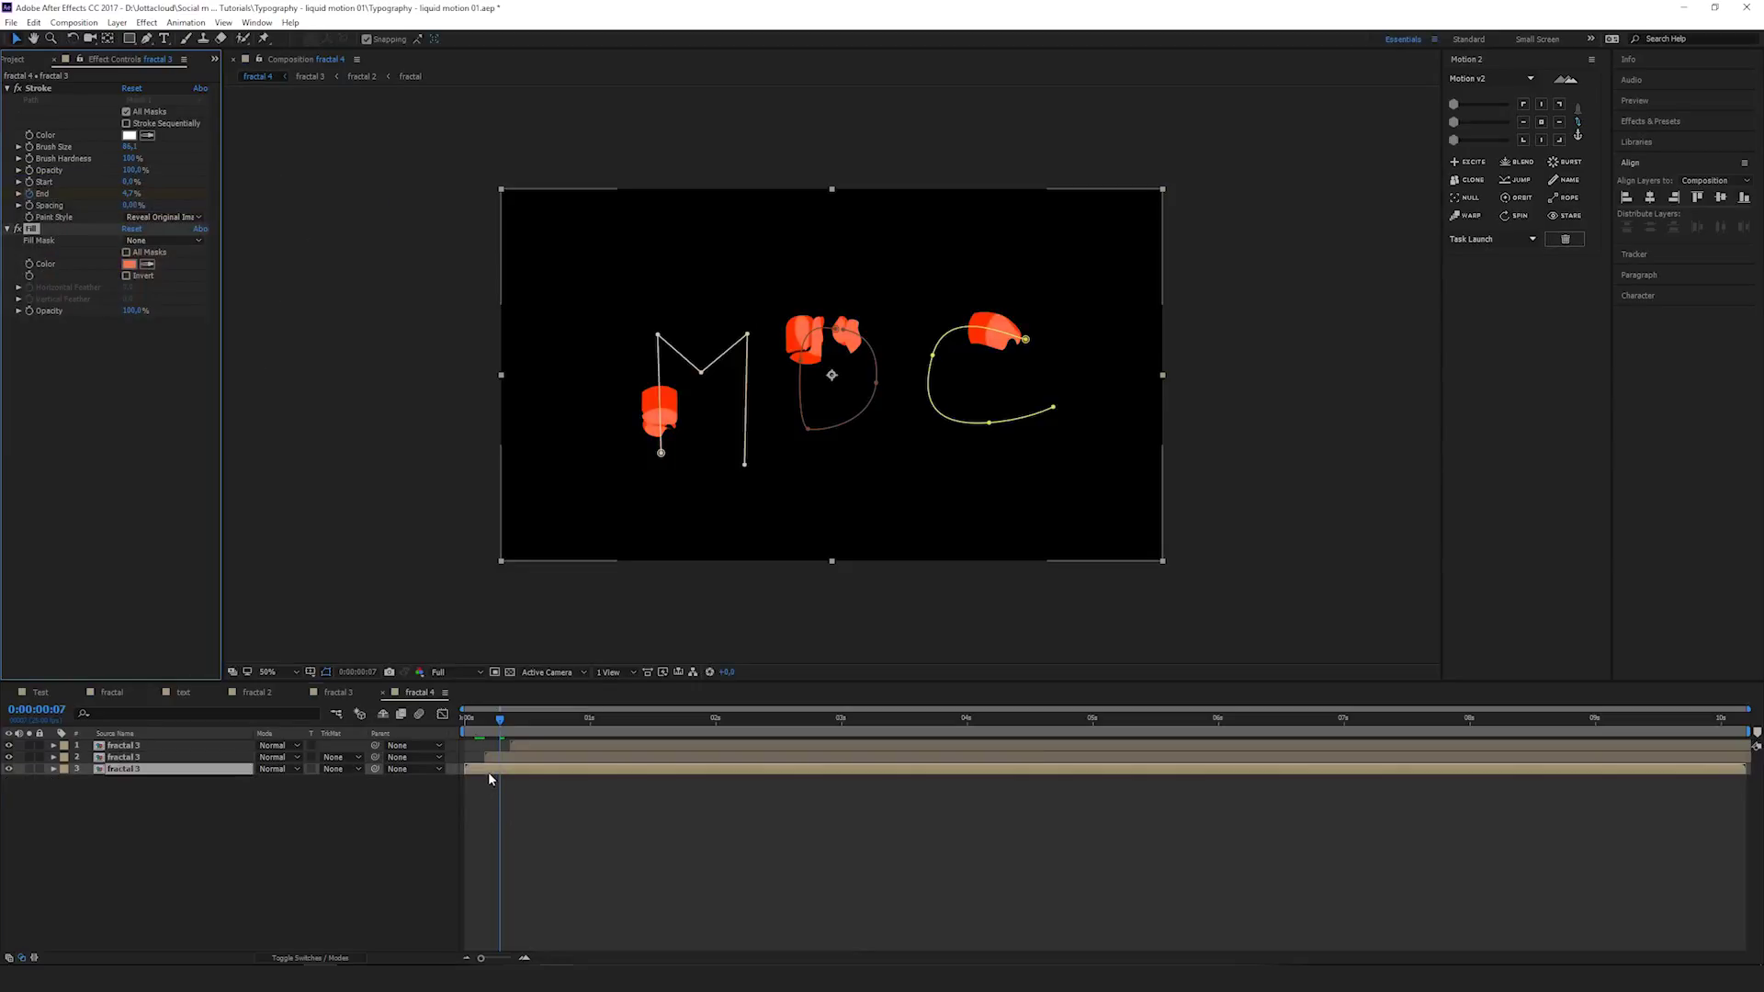
left_click_drag(479, 725, 477, 729)
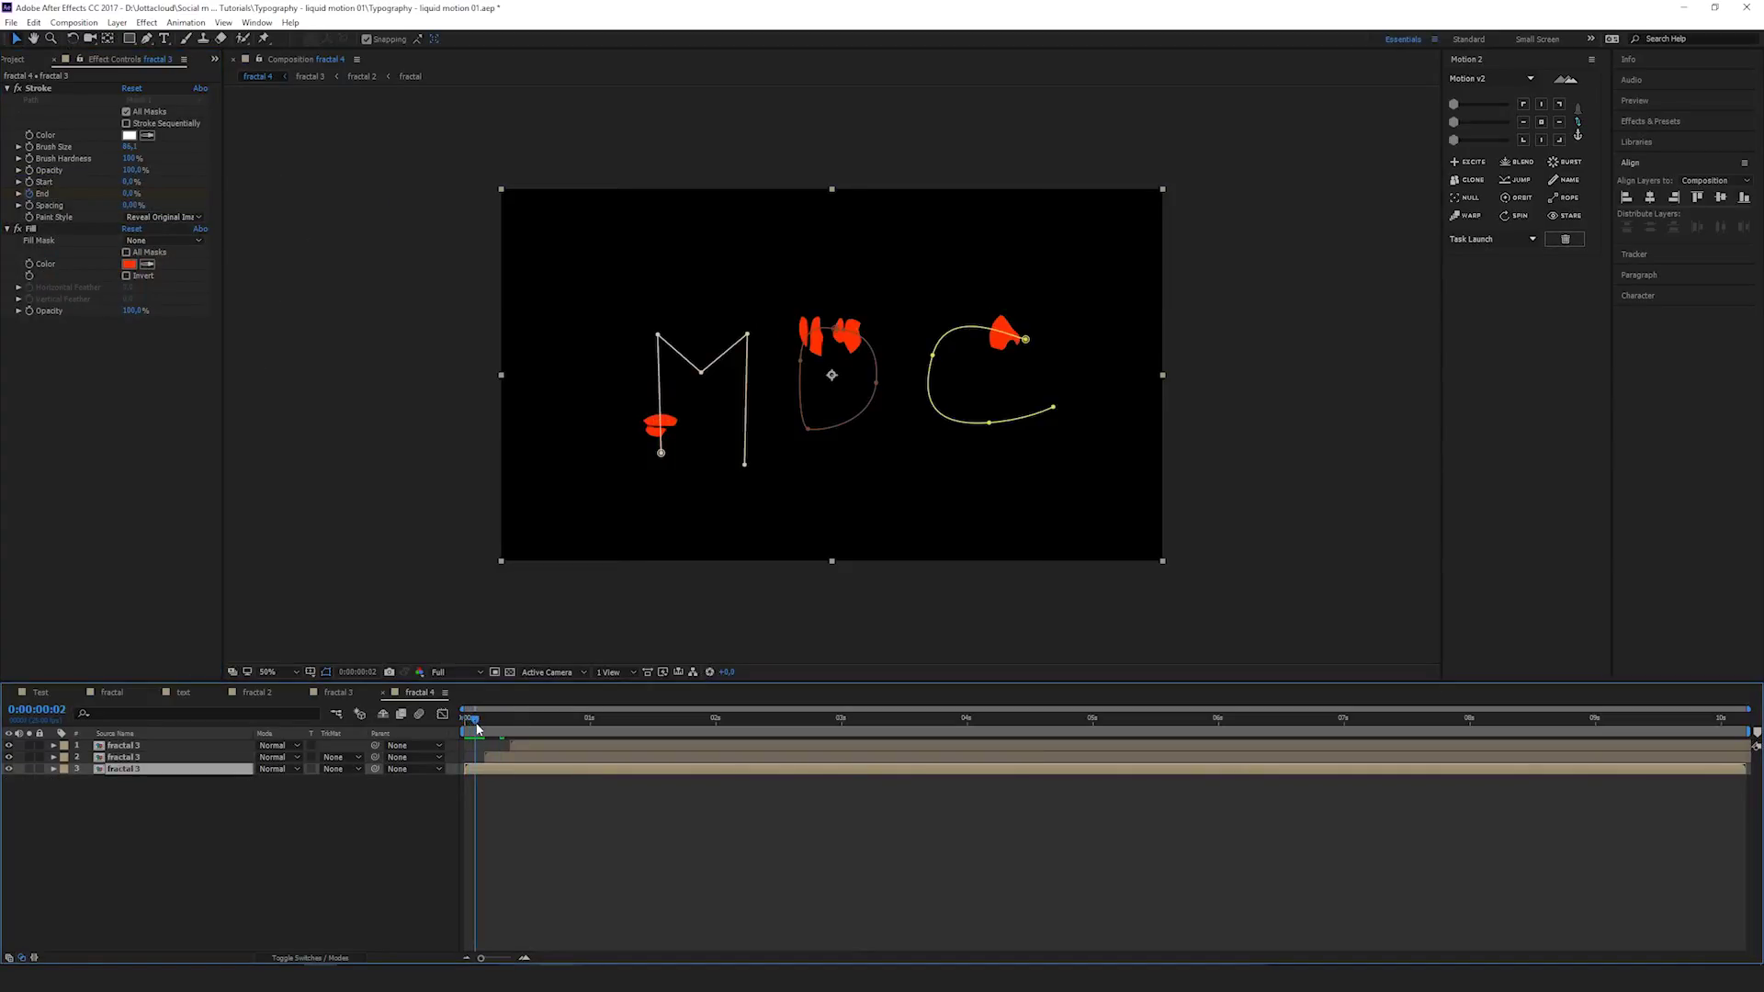
left_click(127, 266)
left_click(134, 211)
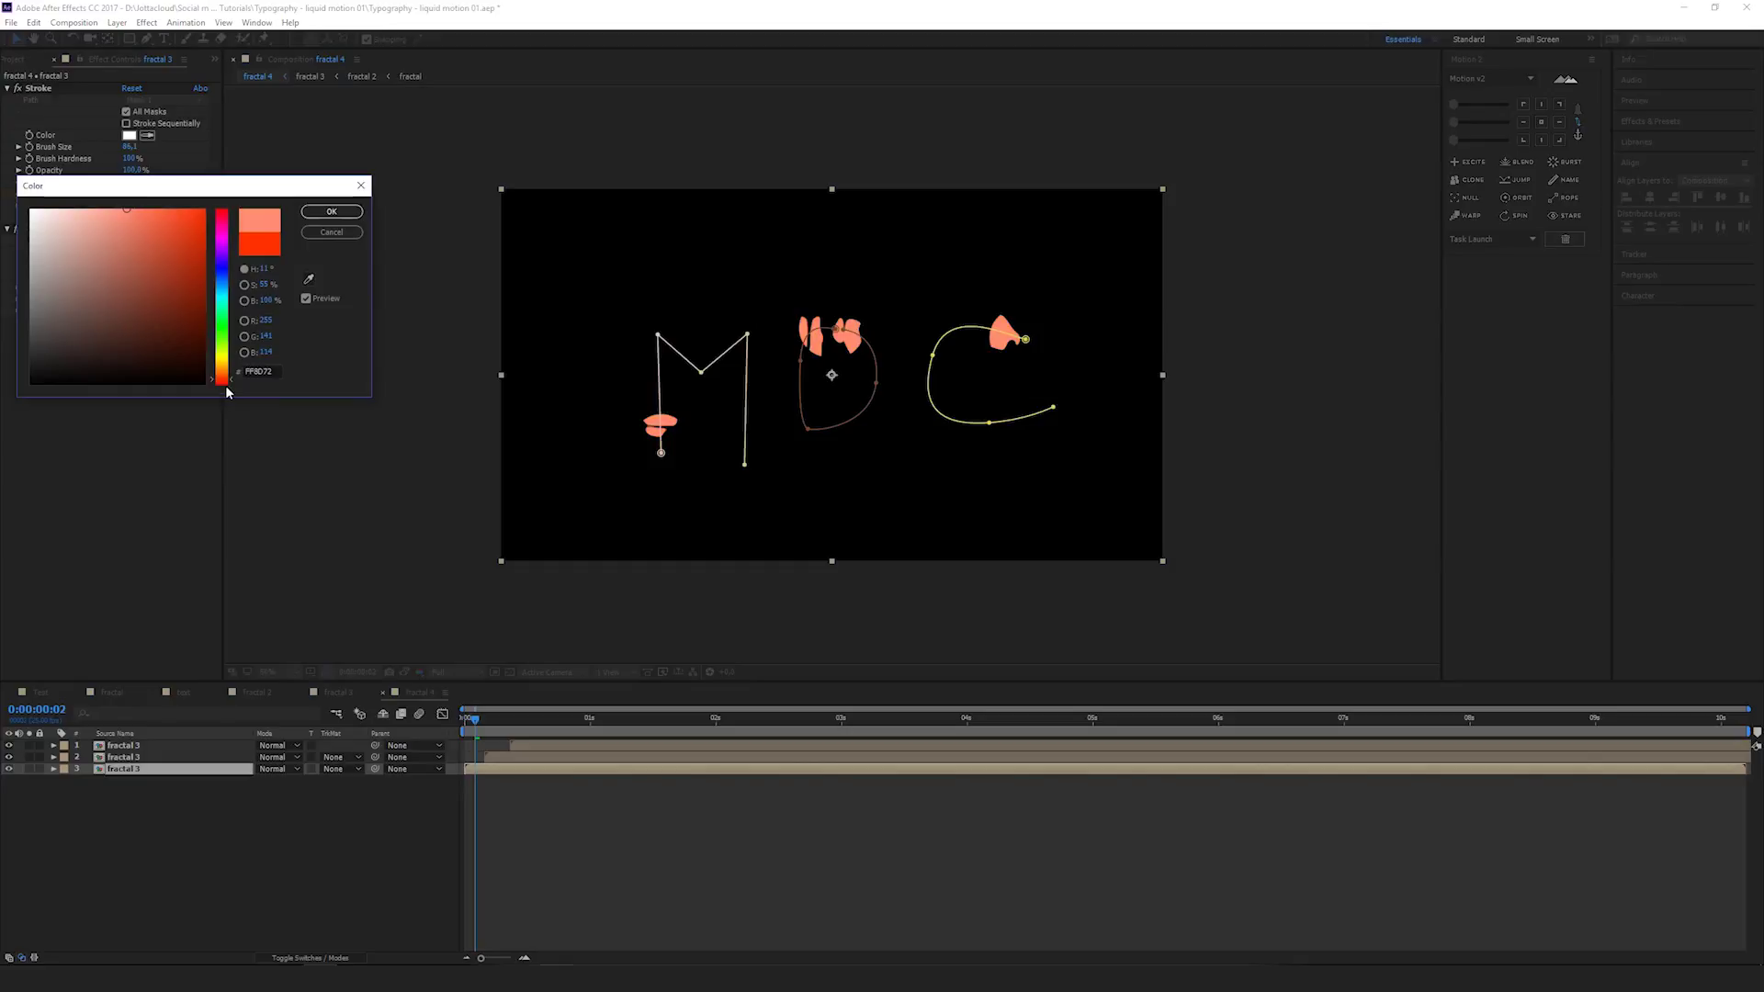
left_click_drag(228, 383, 228, 370)
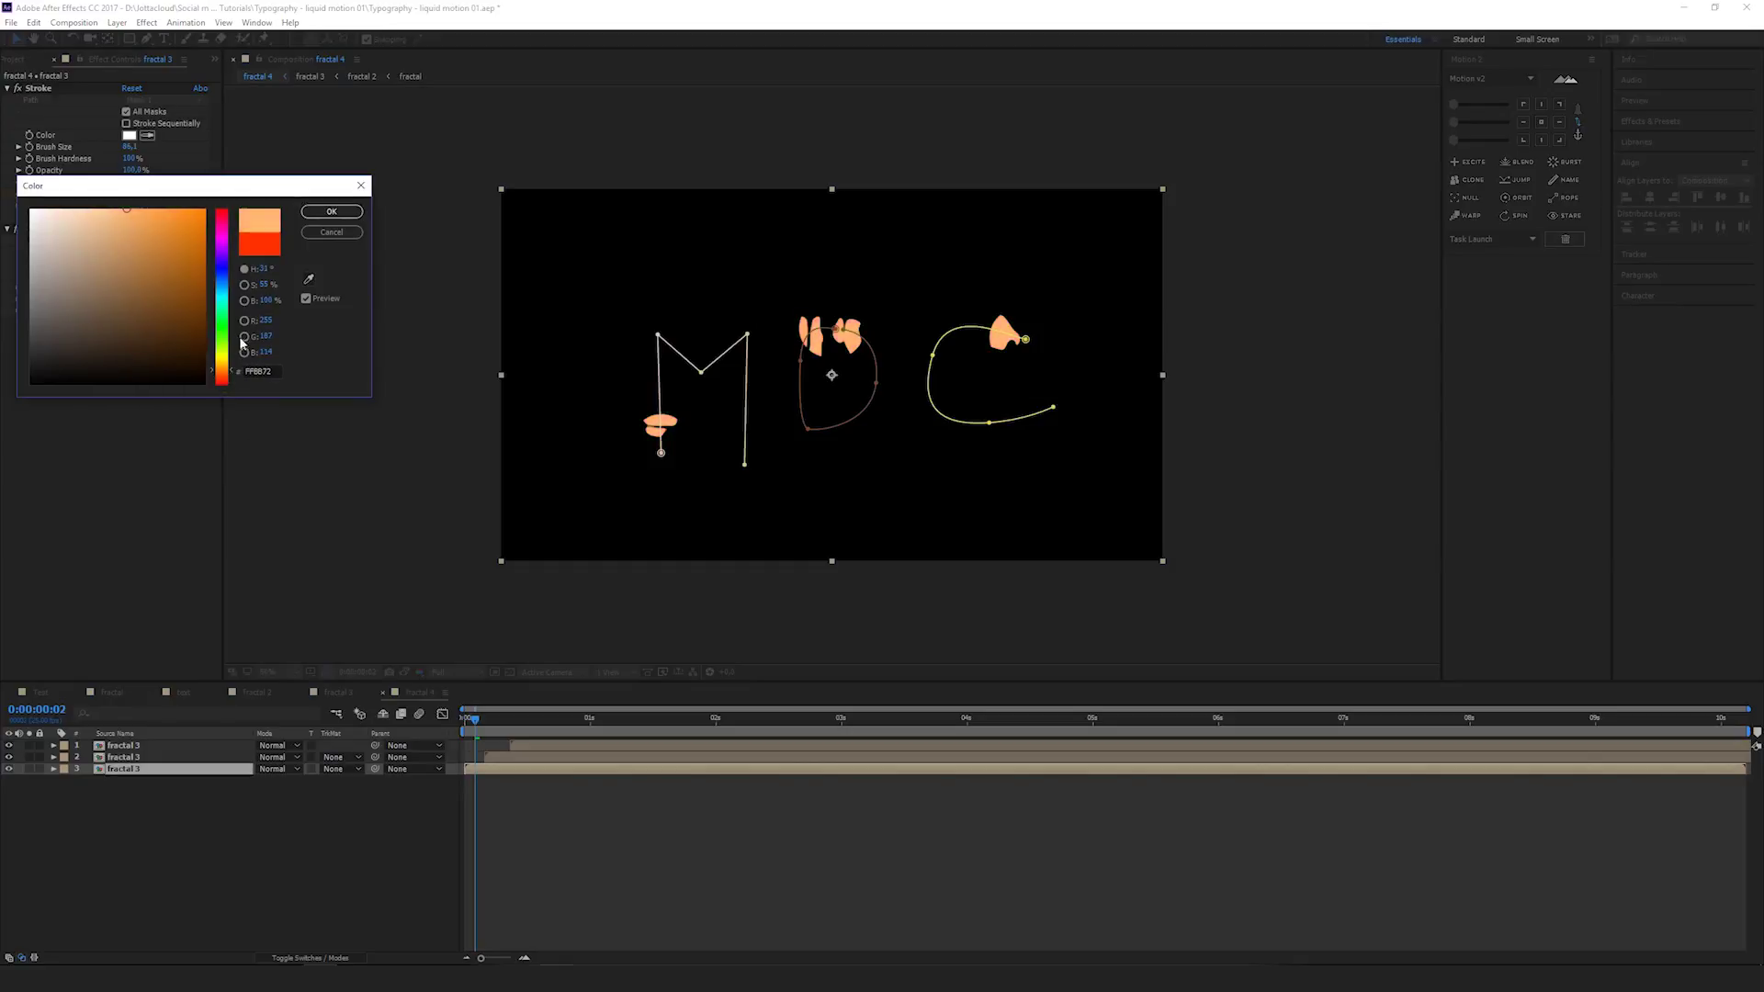
left_click(325, 216)
left_click(563, 794)
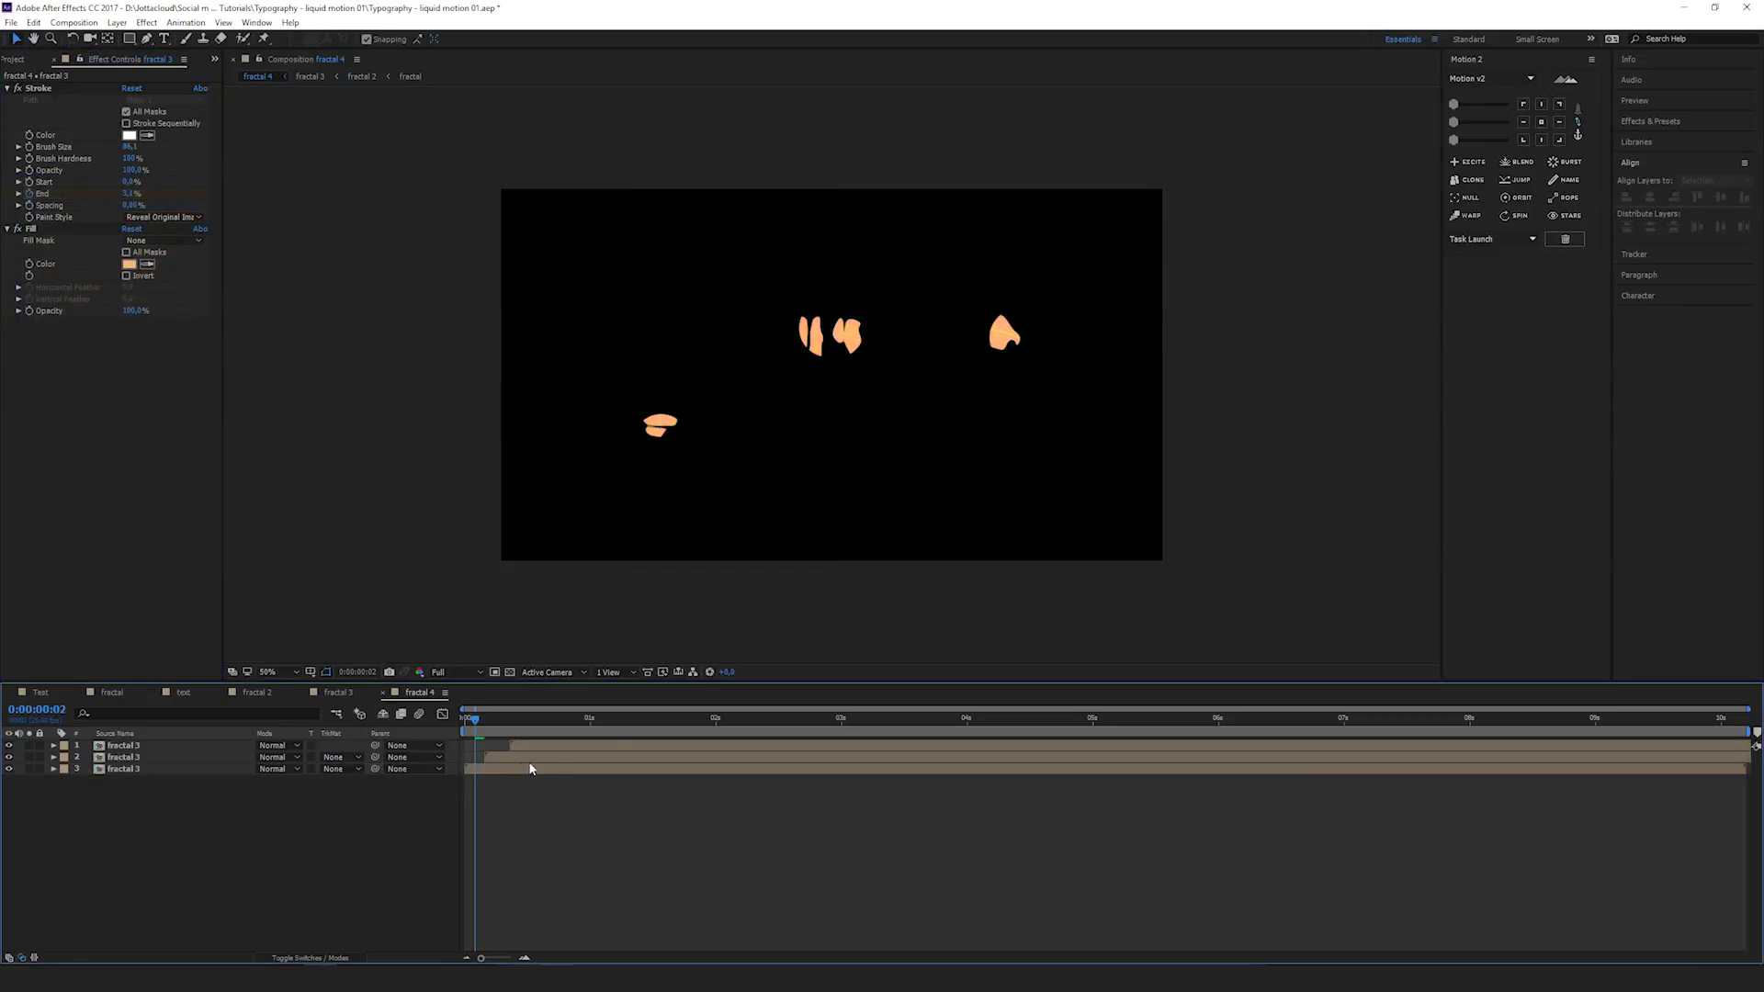
key("space")
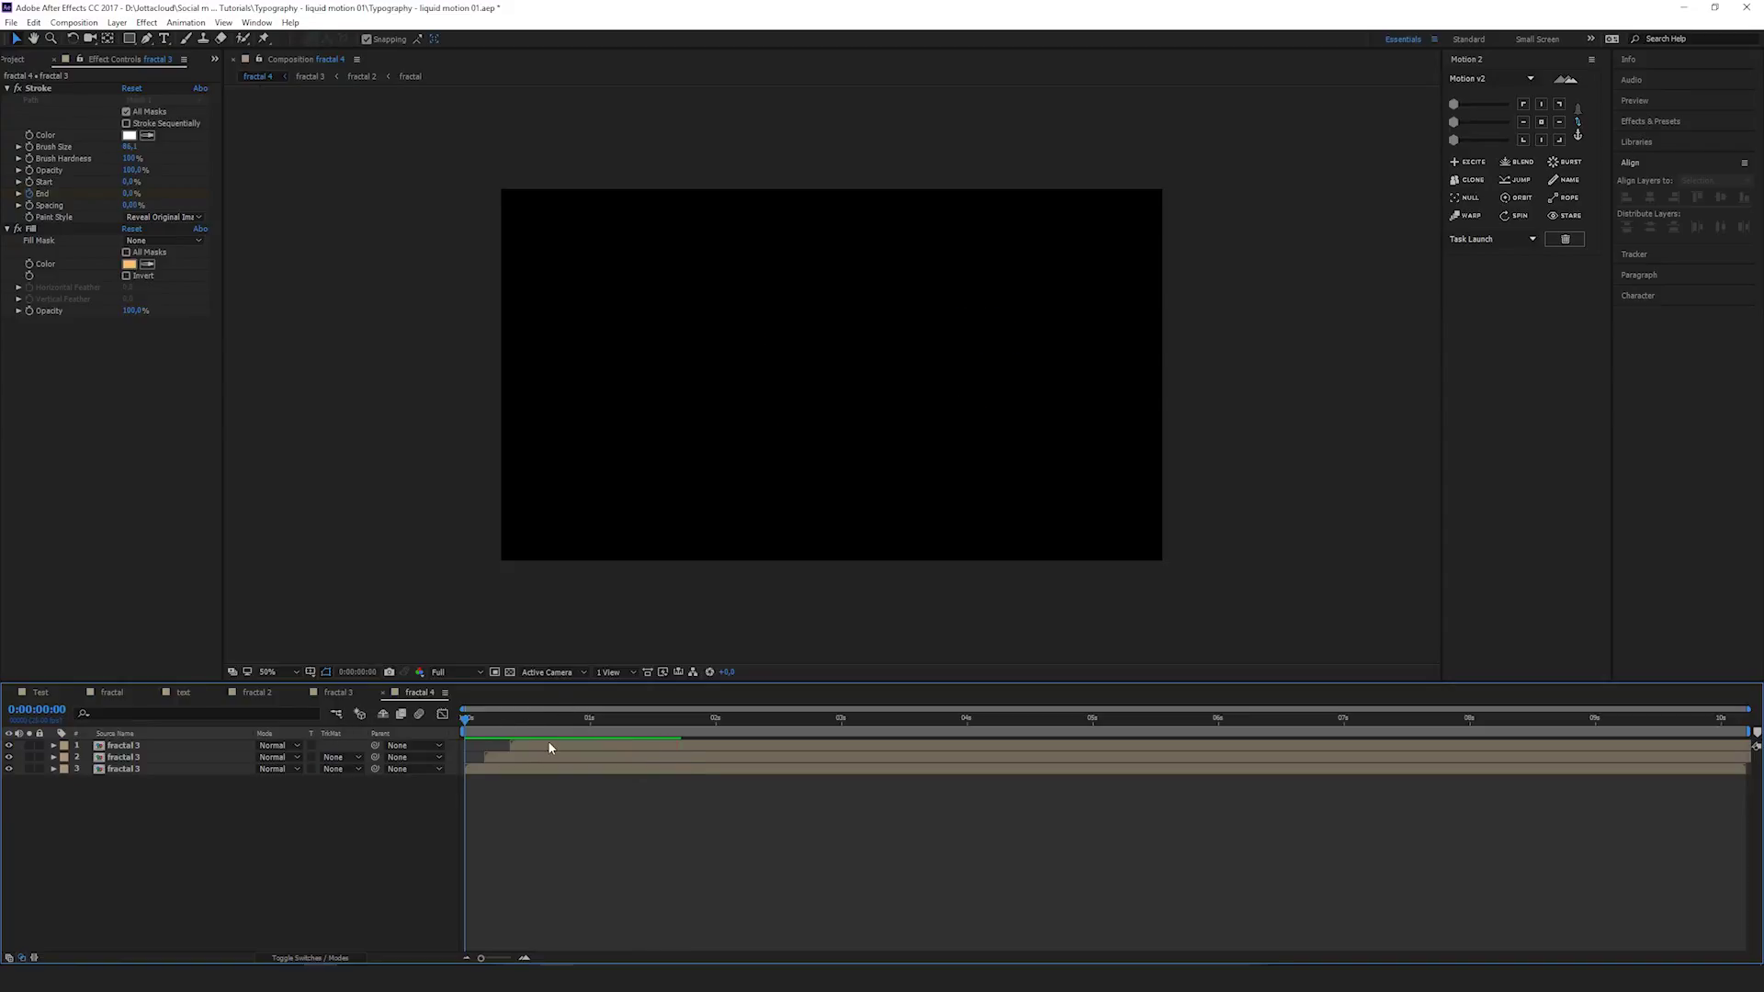
Create a 1920 x 1080 px pale yellow FFFAA7 solid and place it beneath the three fractal 3 layers as background
key("ctrl+y")
left_click(152, 240)
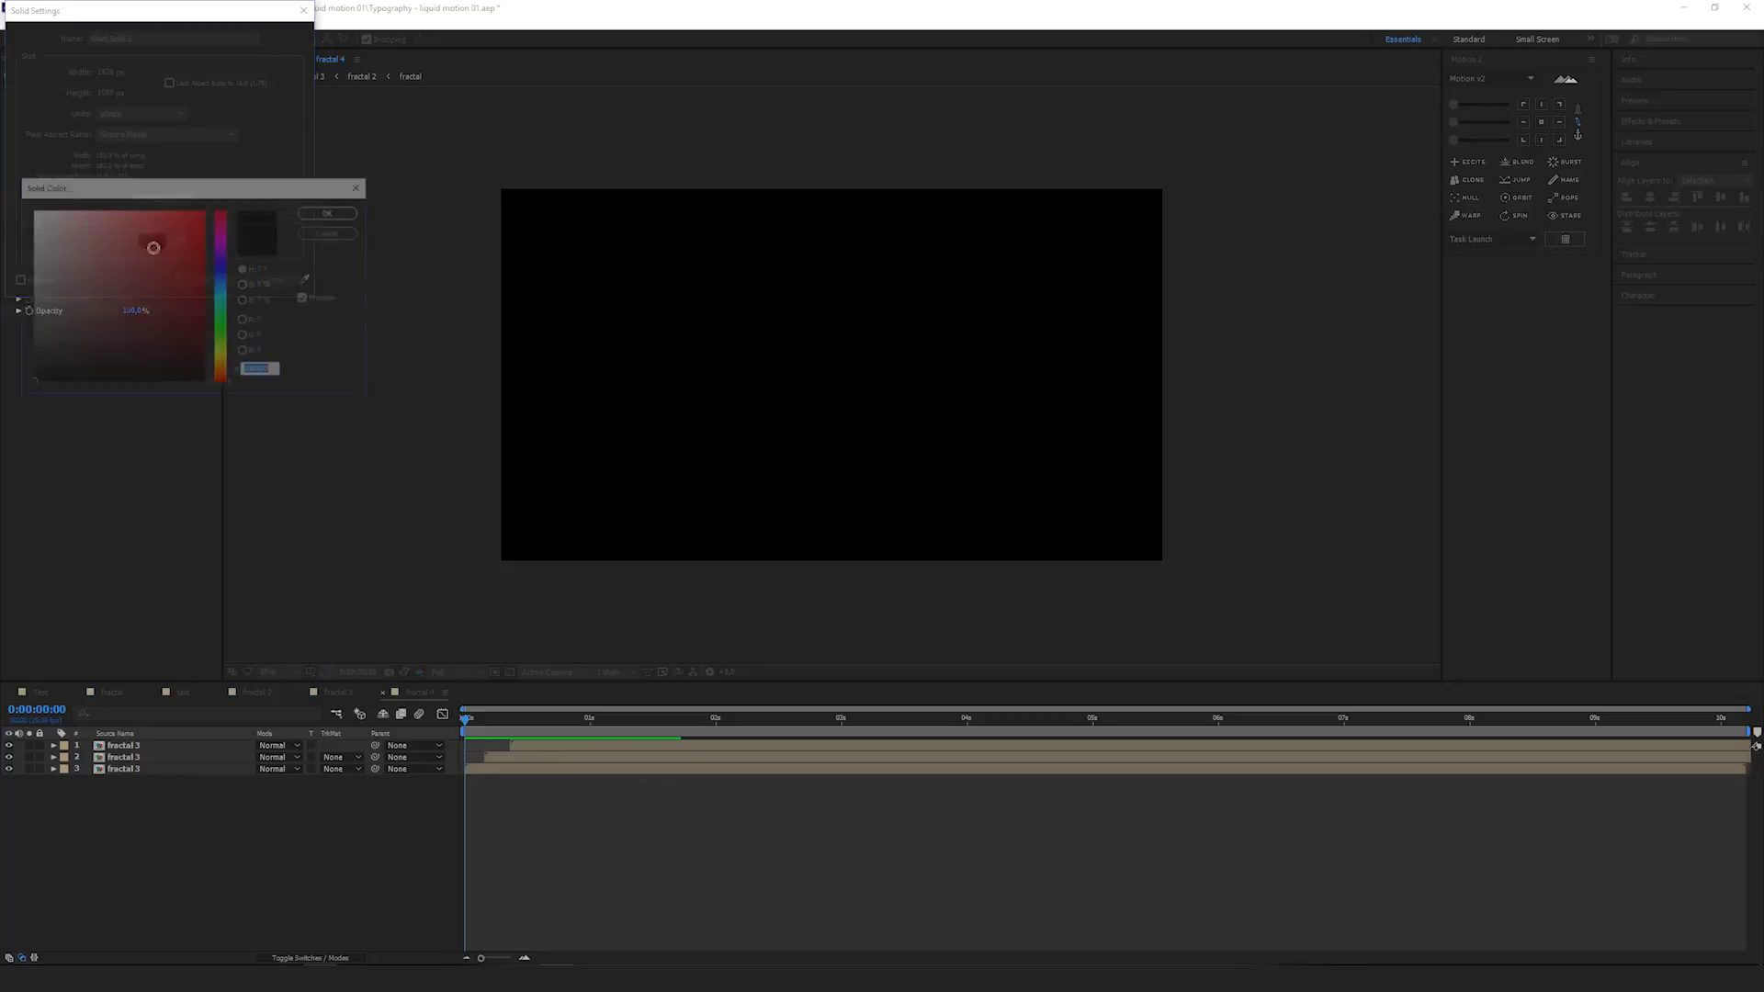
left_click(223, 358)
left_click_drag(90, 211, 89, 188)
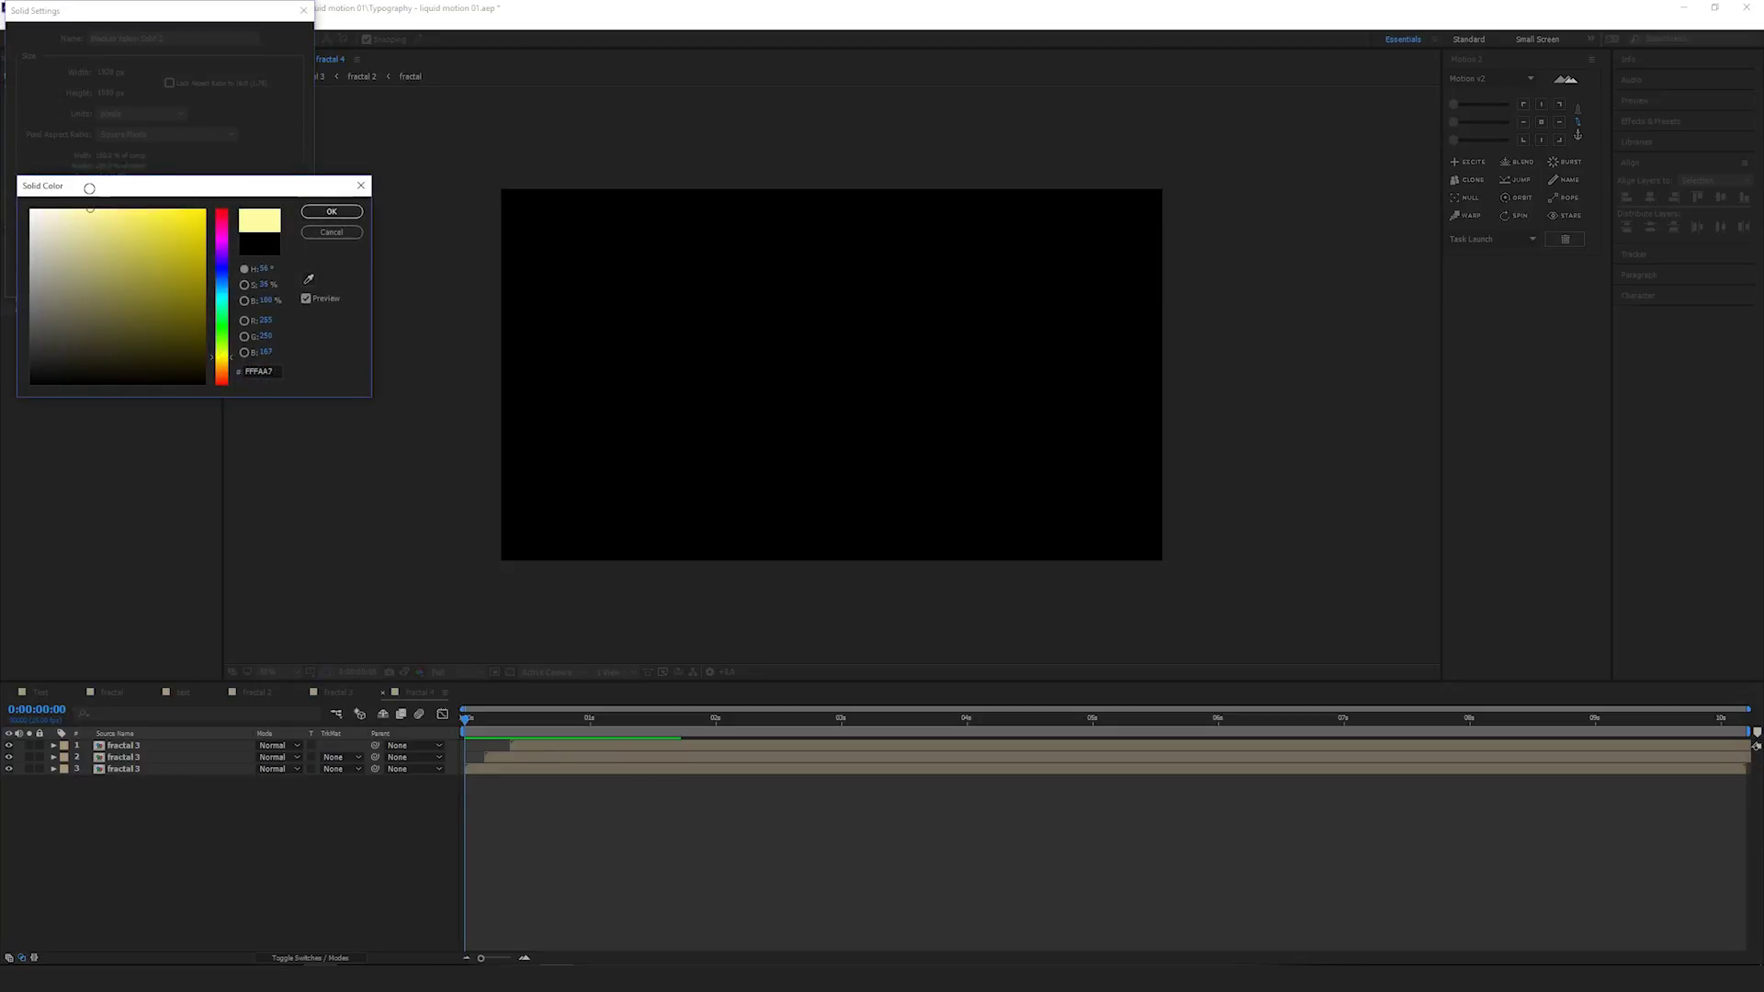
left_click(332, 211)
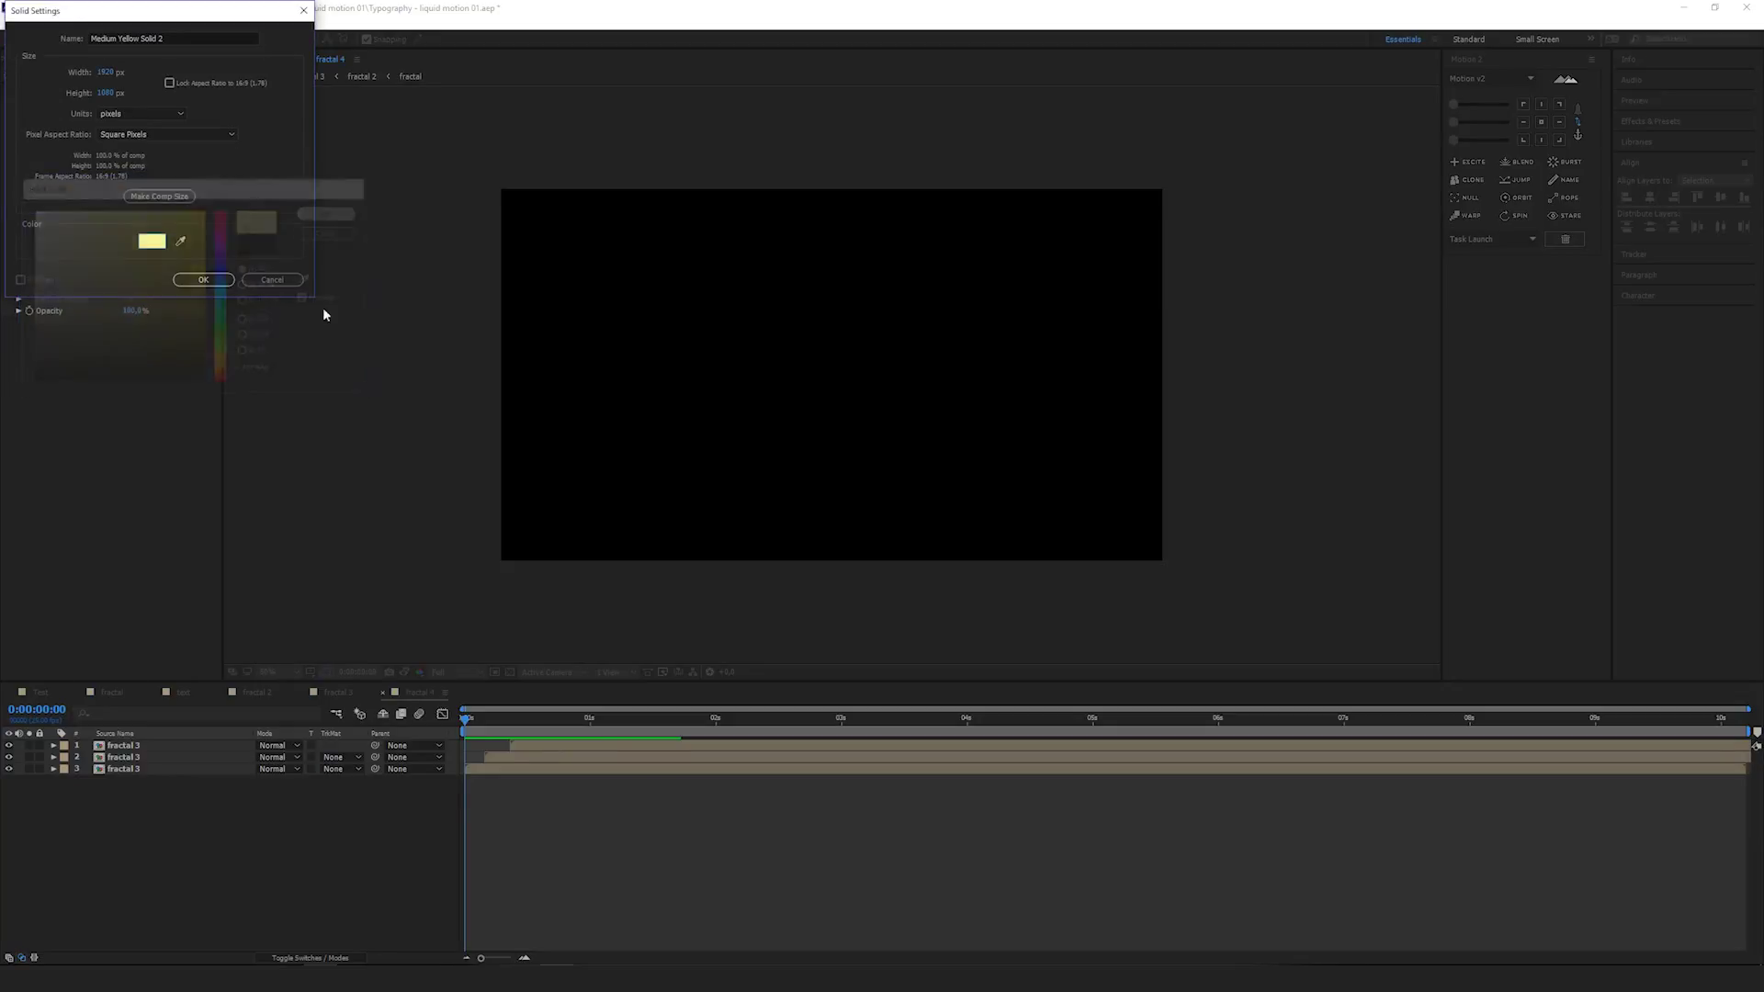
left_click(204, 284)
left_click_drag(141, 745, 145, 784)
left_click(362, 870)
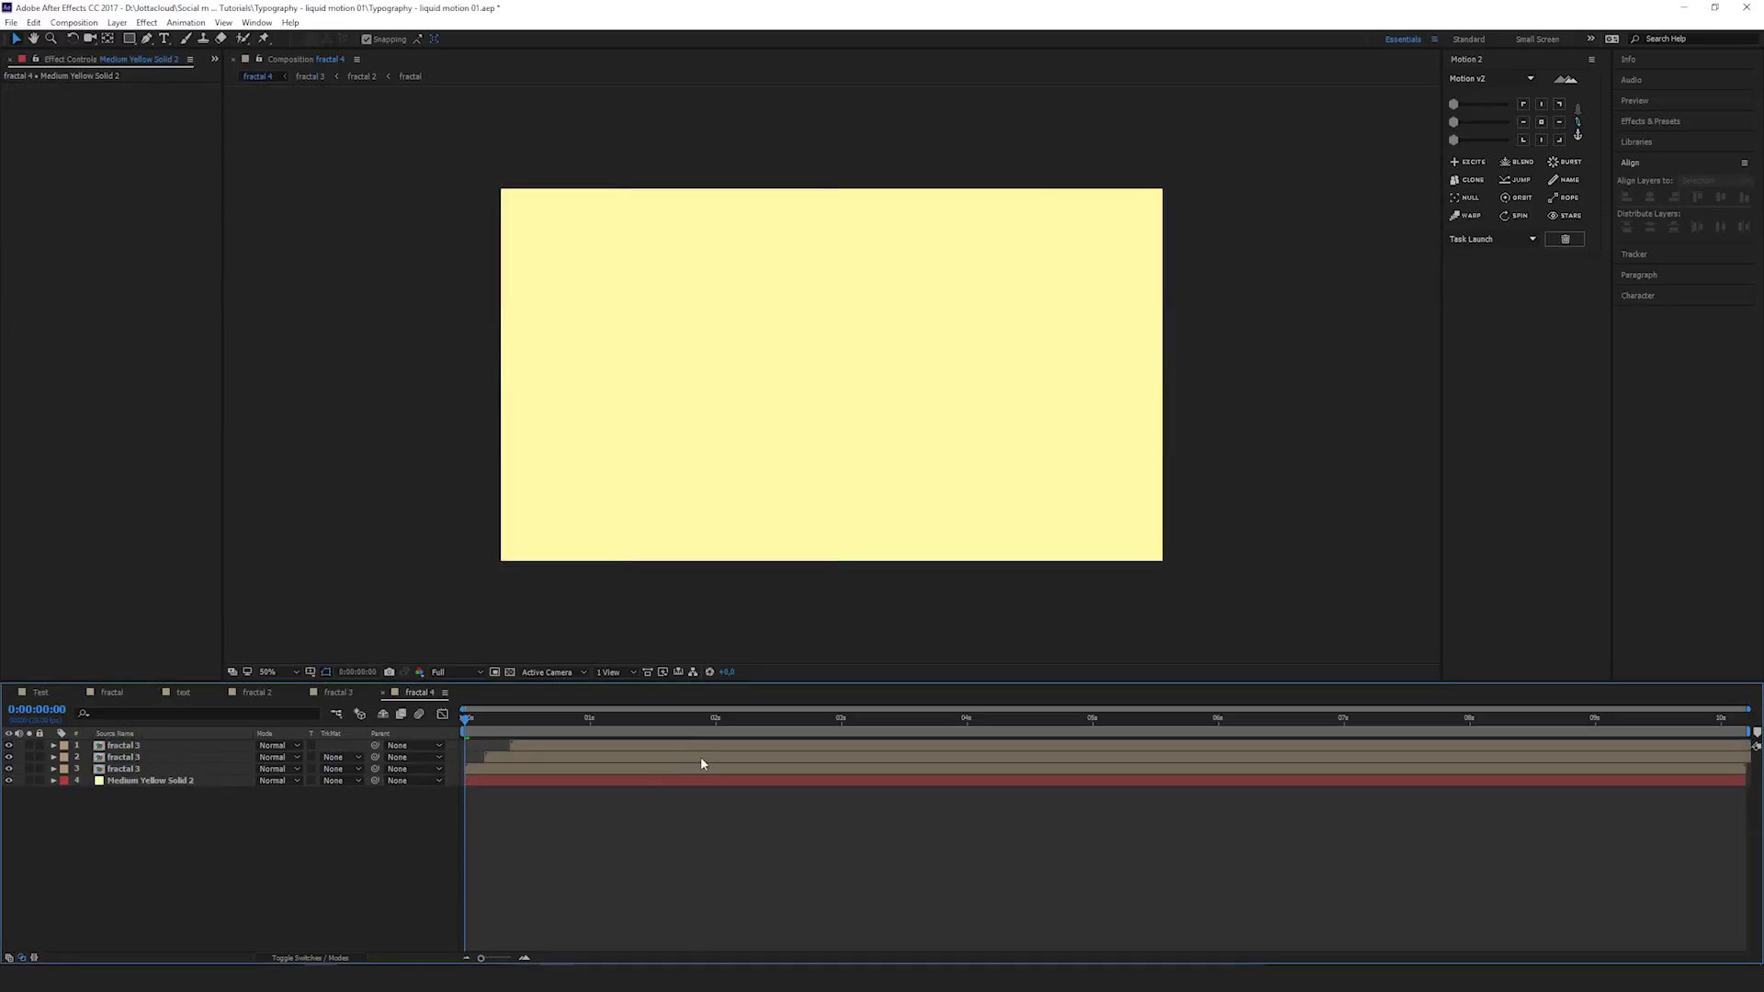
Preview the layered MDC reveal over the yellow background, replaying it from the start and from about 1 second in
key("space")
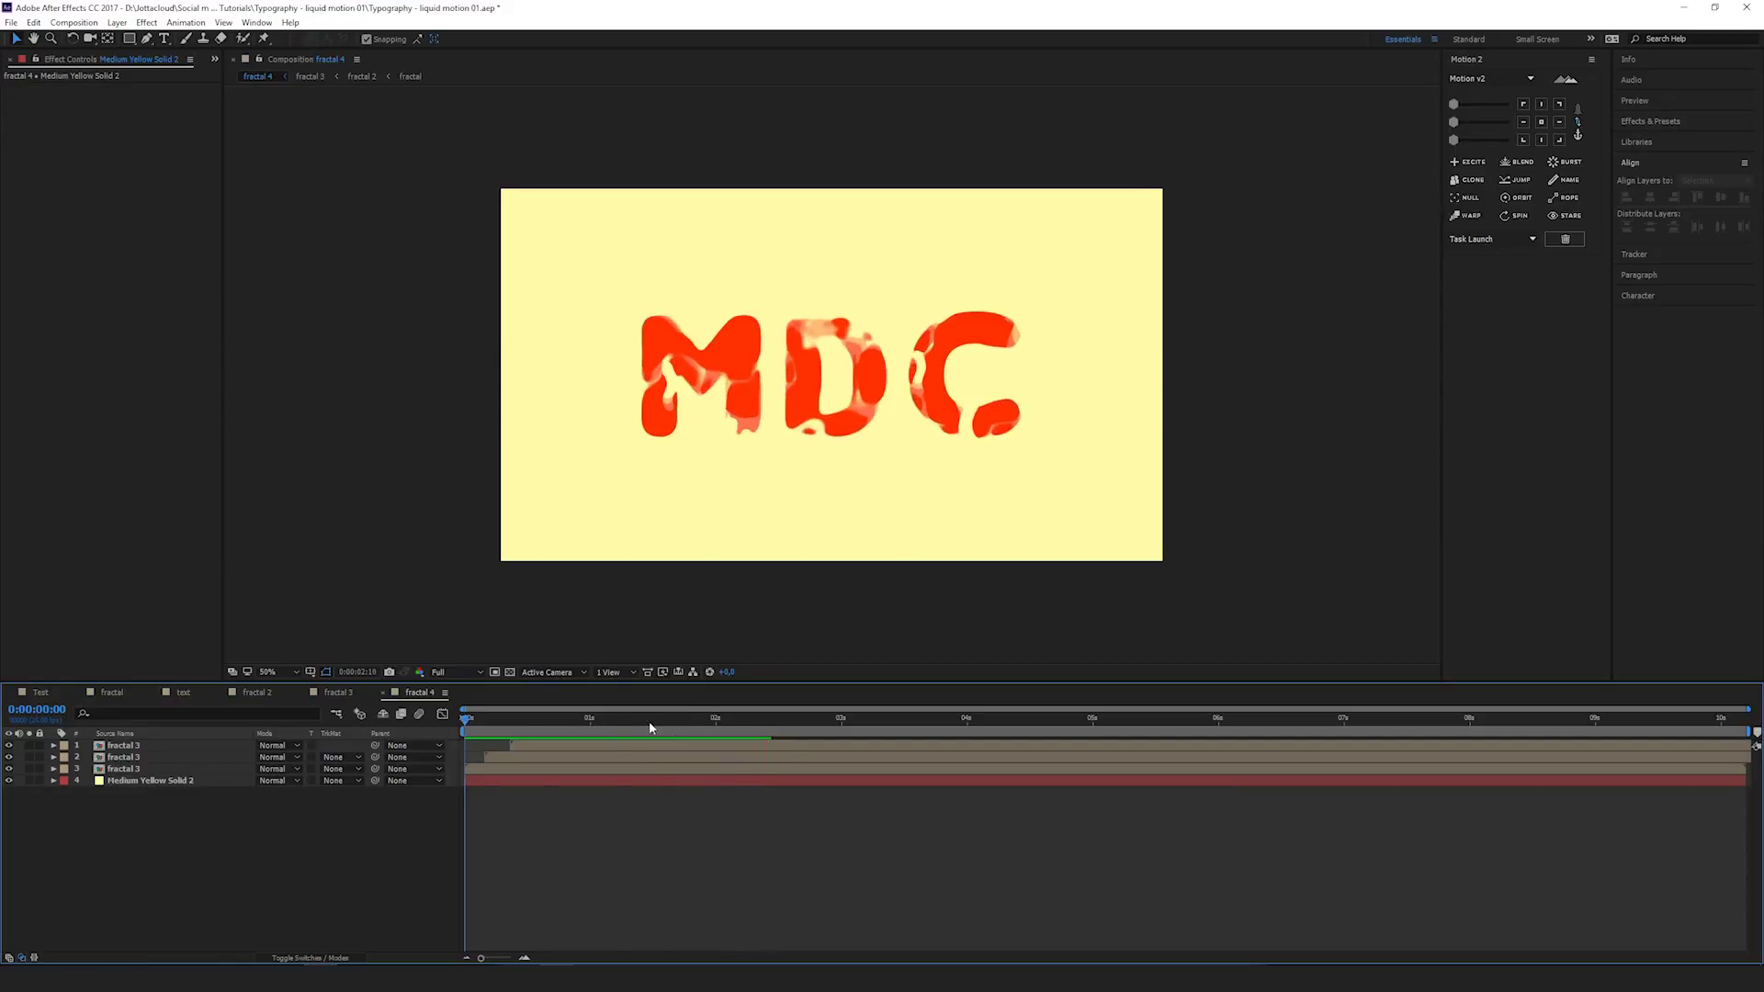
key("space")
key("space")
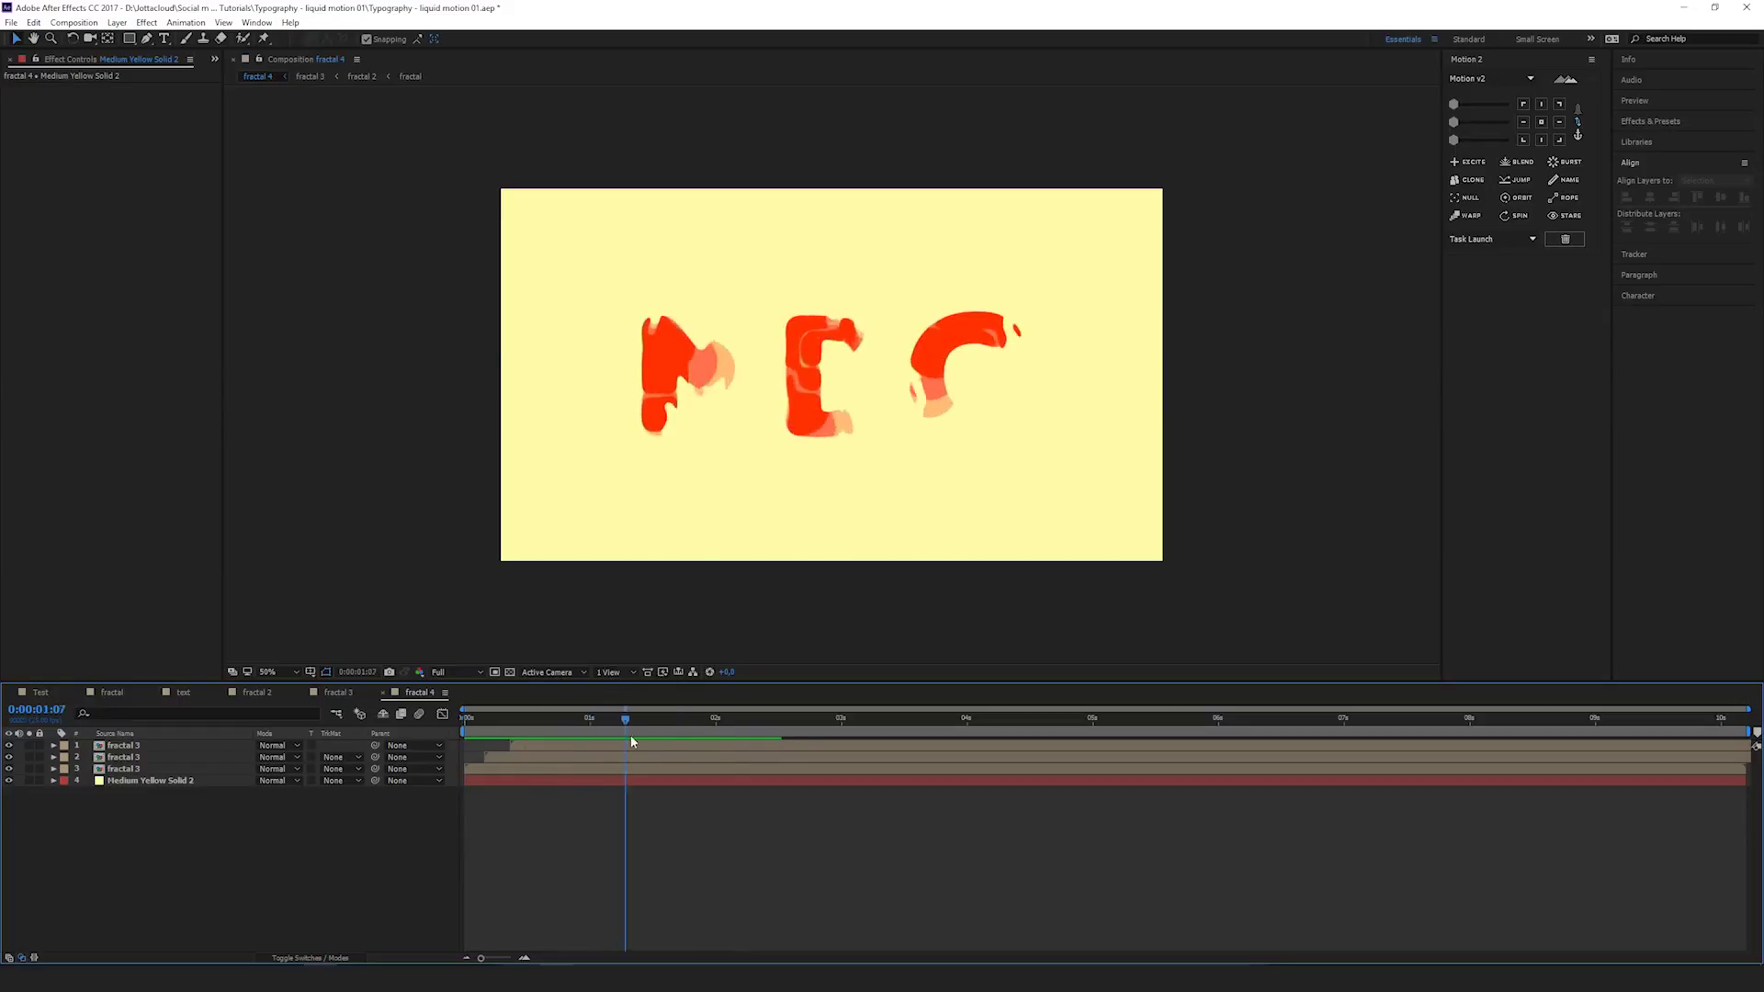
mouse_move(644, 721)
left_mouse_down()
mouse_move(580, 721)
mouse_move(657, 732)
mouse_move(634, 732)
left_mouse_up()
key("space")
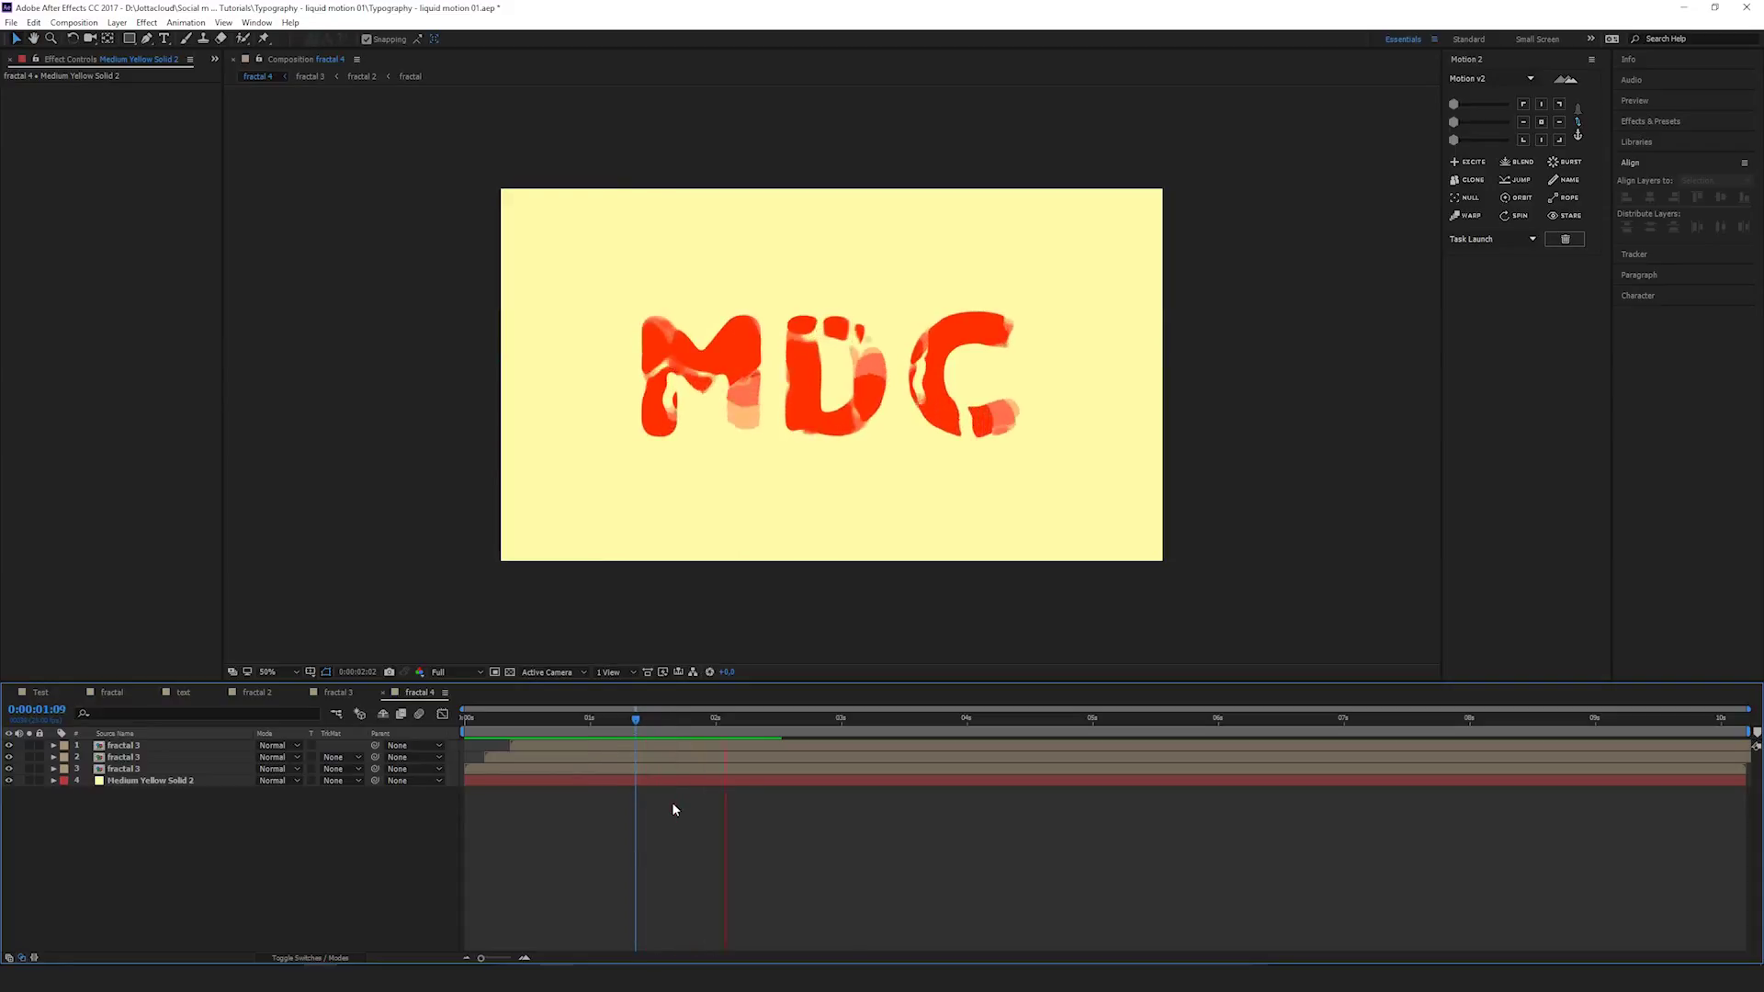